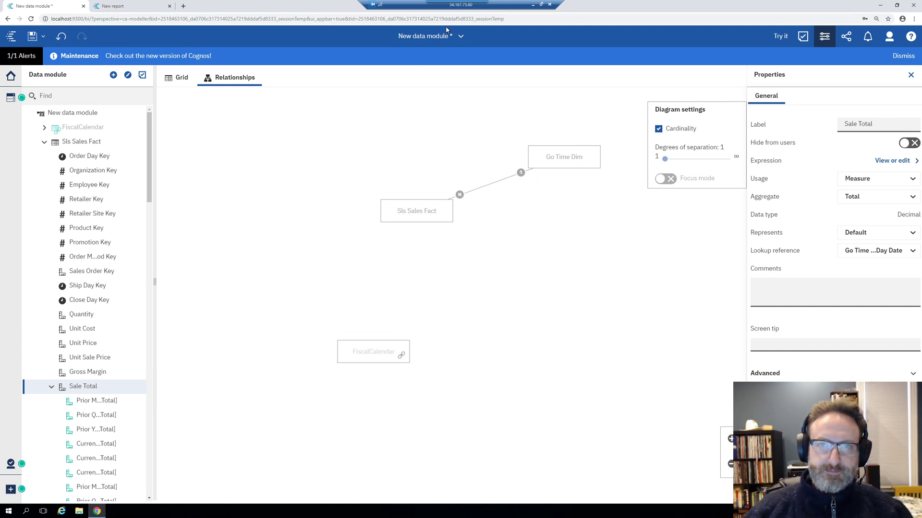
# Switch to the Welcome view and sign back in with the user ID and password
pyautogui.click(432, 38)
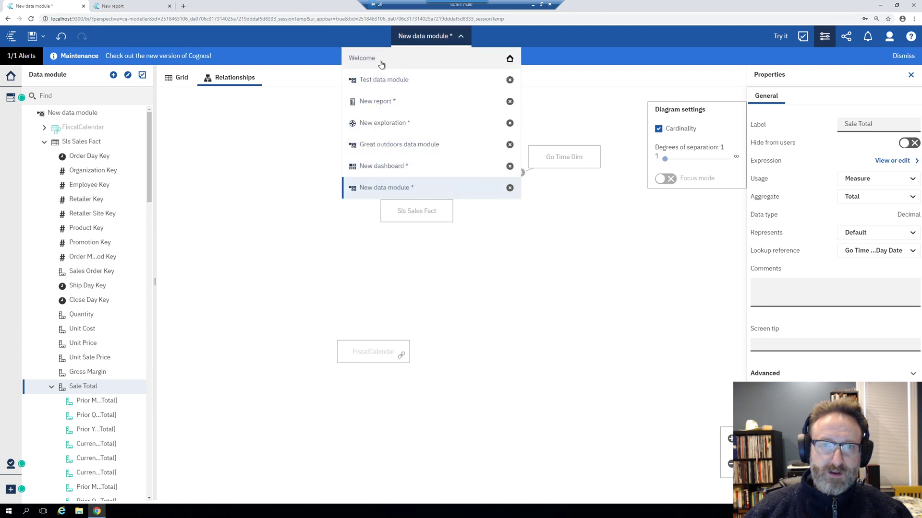
pyautogui.click(389, 60)
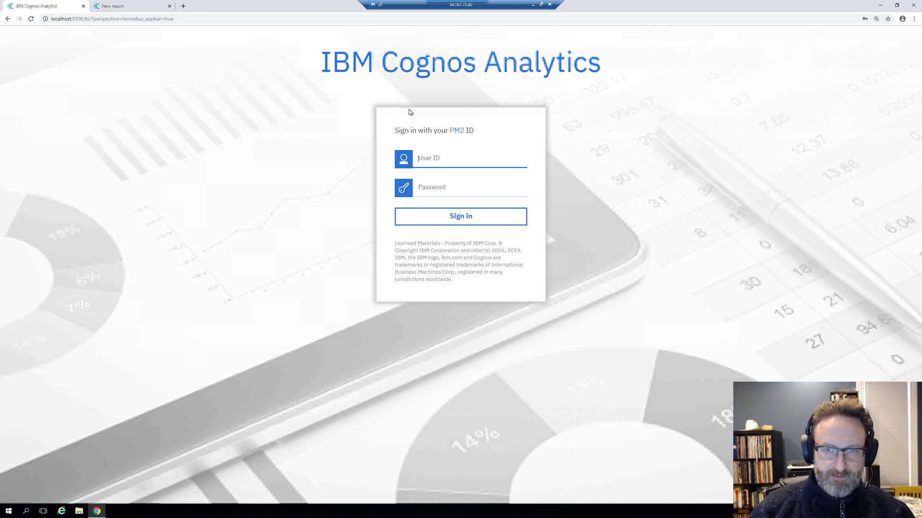
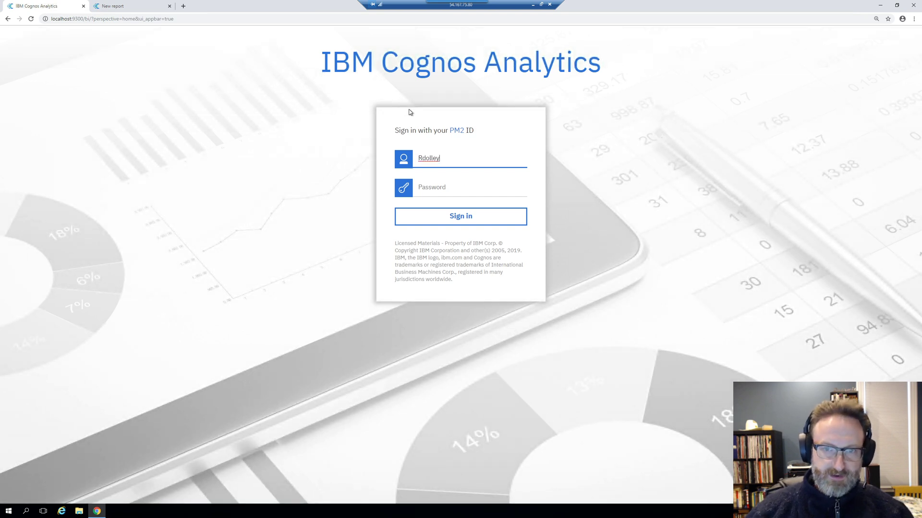
pyautogui.press('Tab')
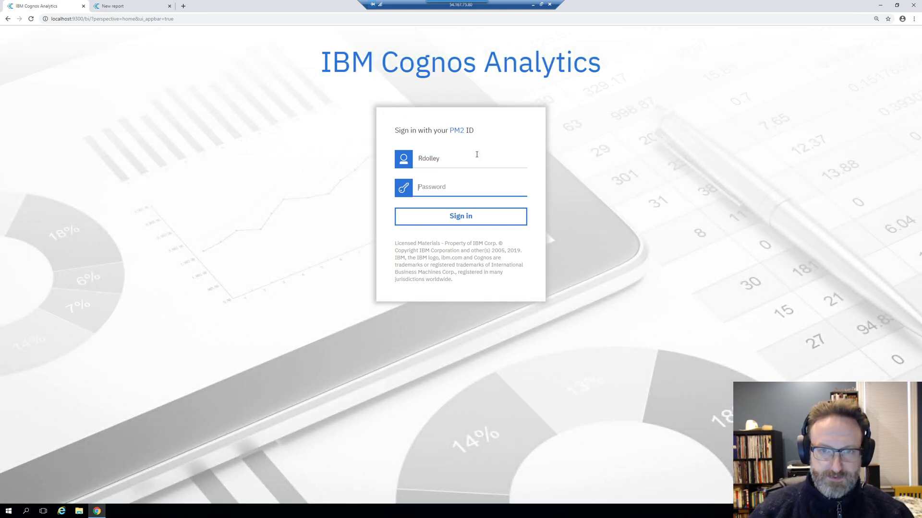
pyautogui.write('••••••••••')
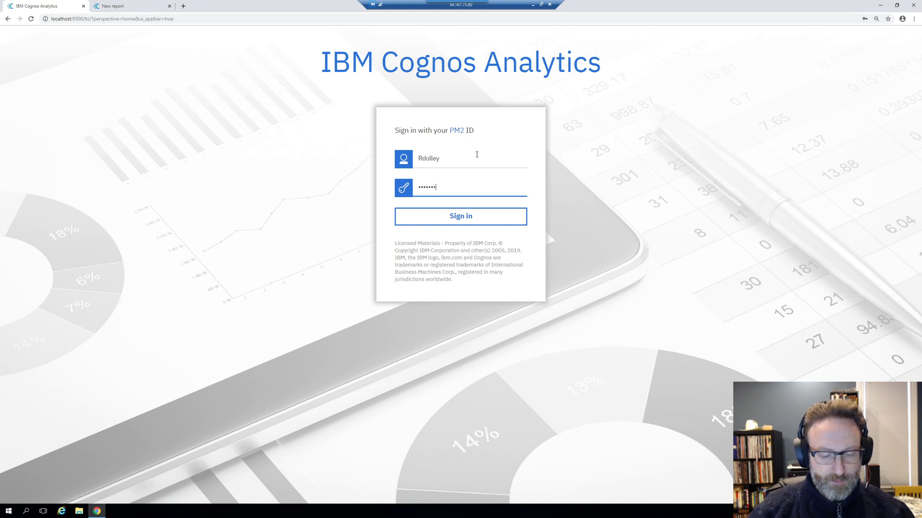
pyautogui.write('•')
pyautogui.press('Return')
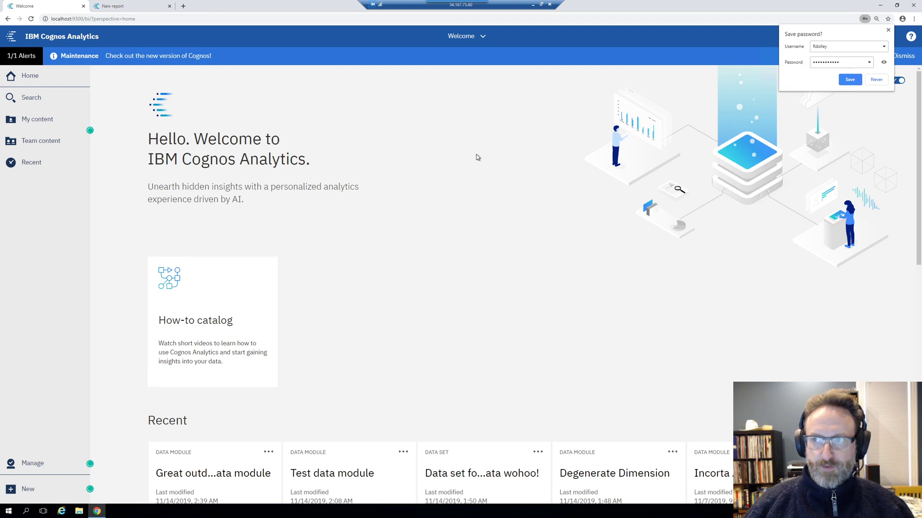
# Dismiss Chrome's save-password prompt and the Maintenance alert banner
pyautogui.click(888, 30)
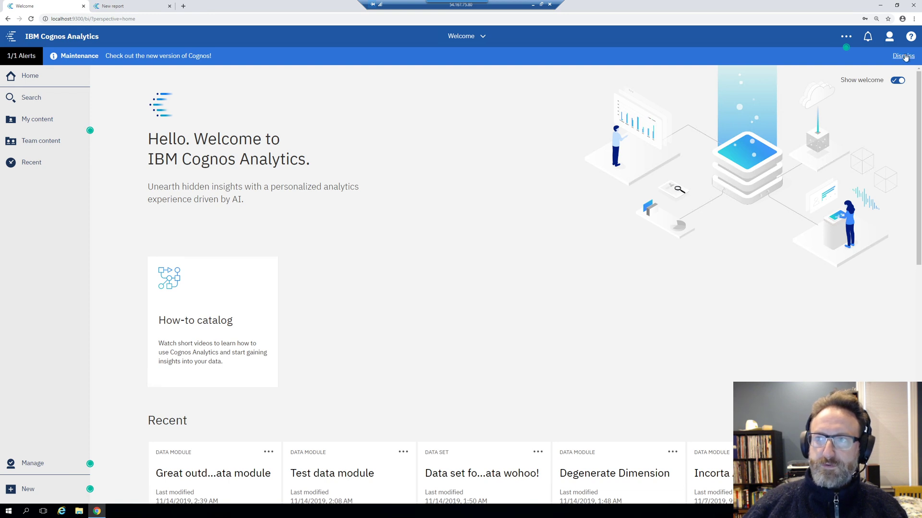
pyautogui.click(903, 57)
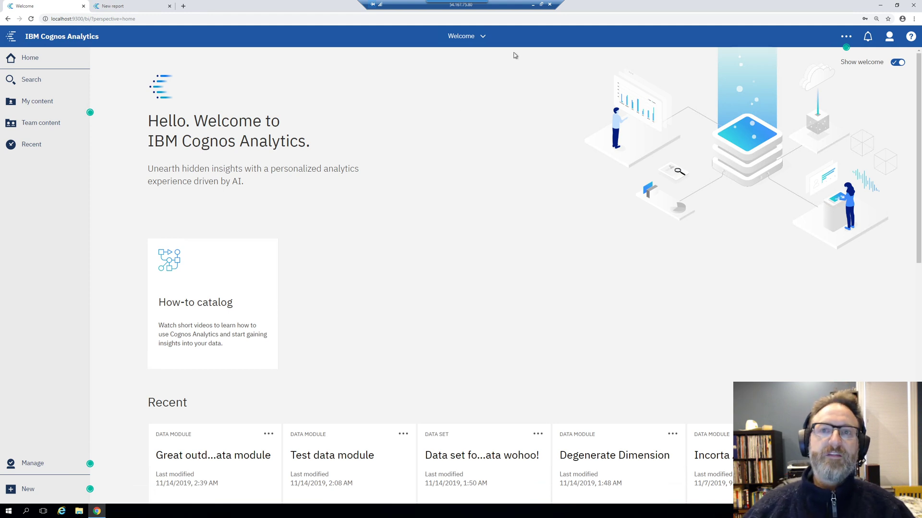
# Close the Test data module, New report and New exploration views, discarding unsaved changes
pyautogui.click(472, 37)
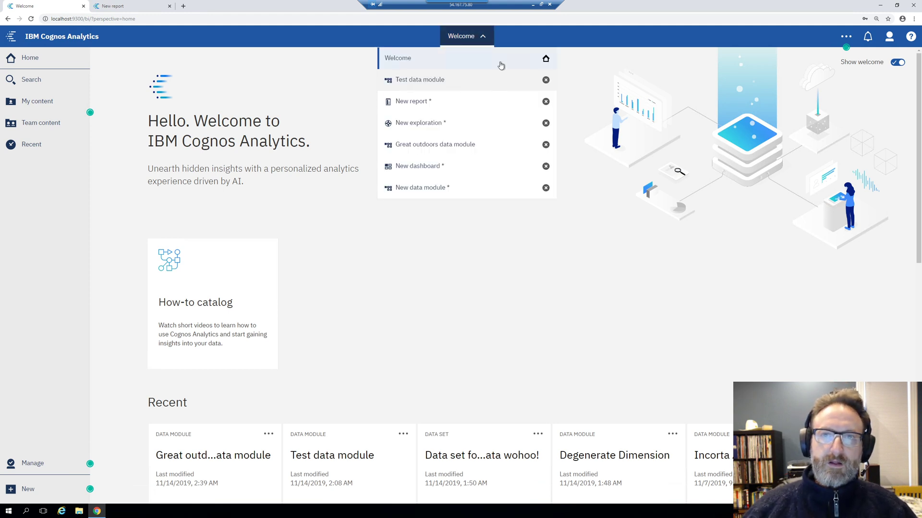
pyautogui.click(546, 81)
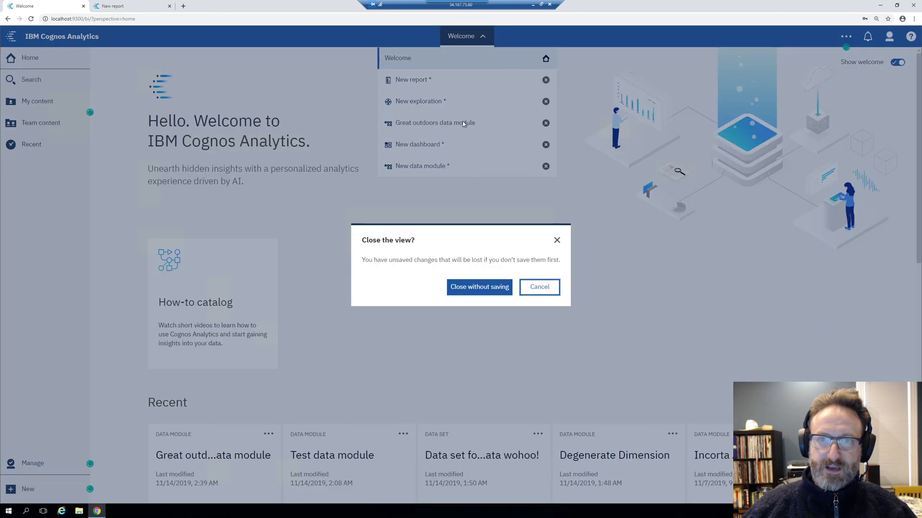
pyautogui.press('Return')
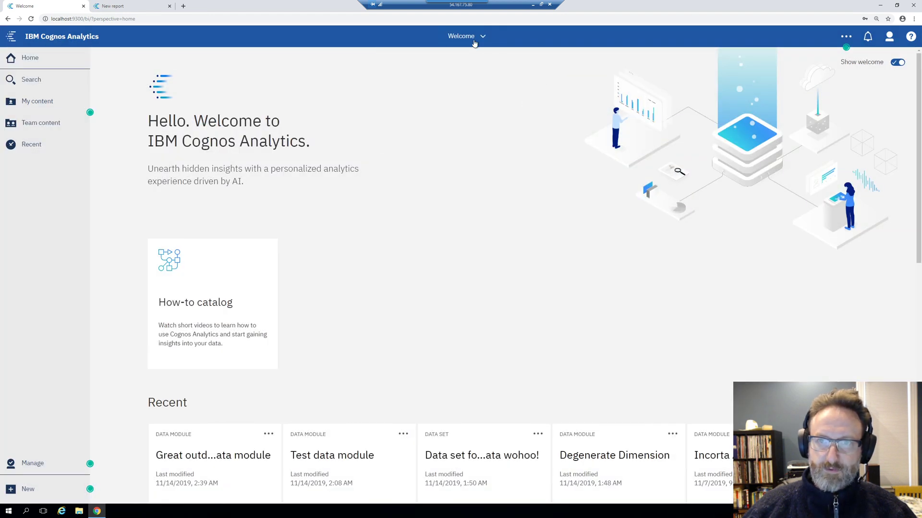
pyautogui.click(474, 41)
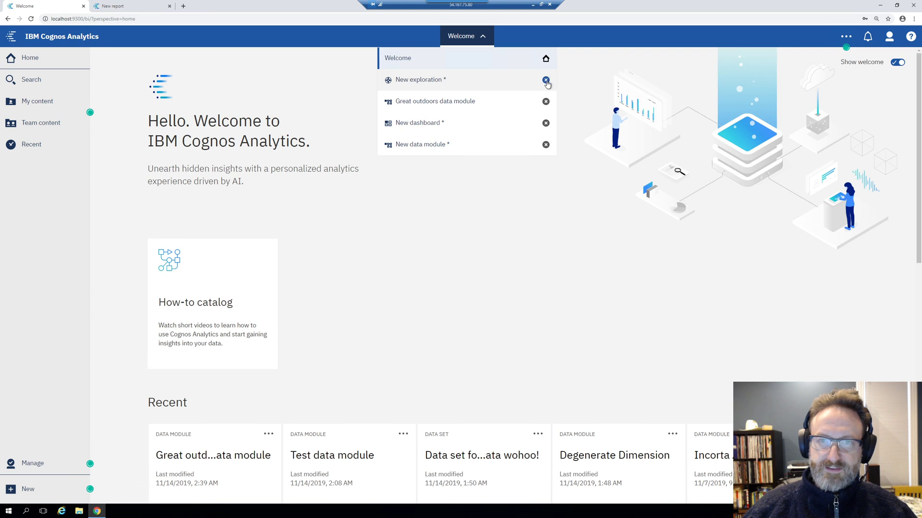
pyautogui.click(546, 79)
pyautogui.click(475, 287)
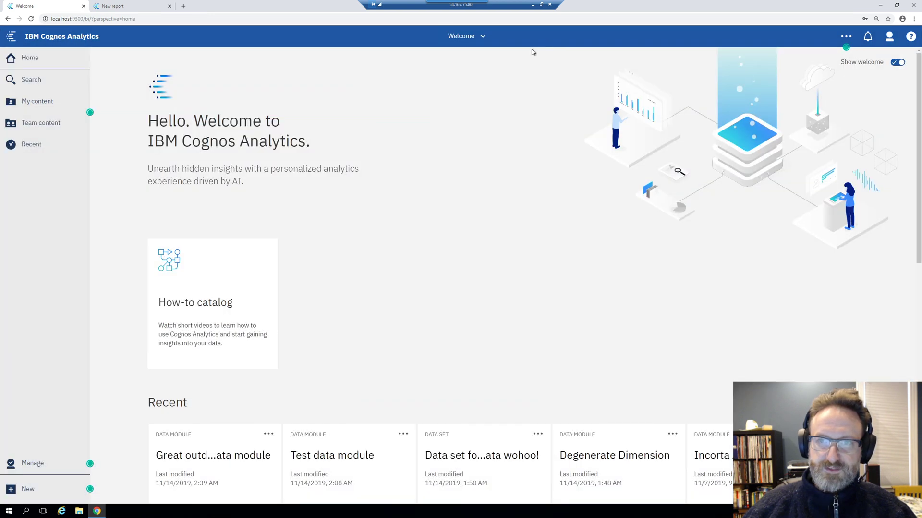
# Close the Great outdoors data module, New dashboard and New data module views without saving
pyautogui.click(482, 40)
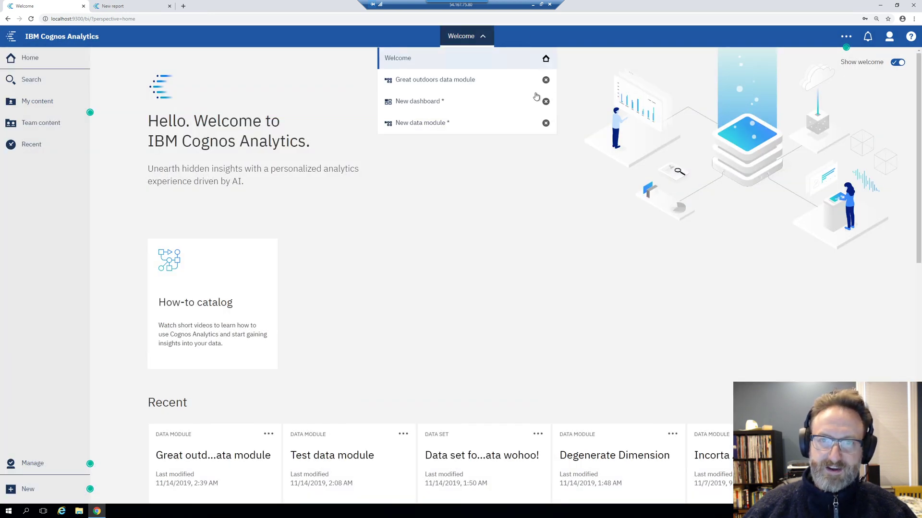
pyautogui.click(545, 80)
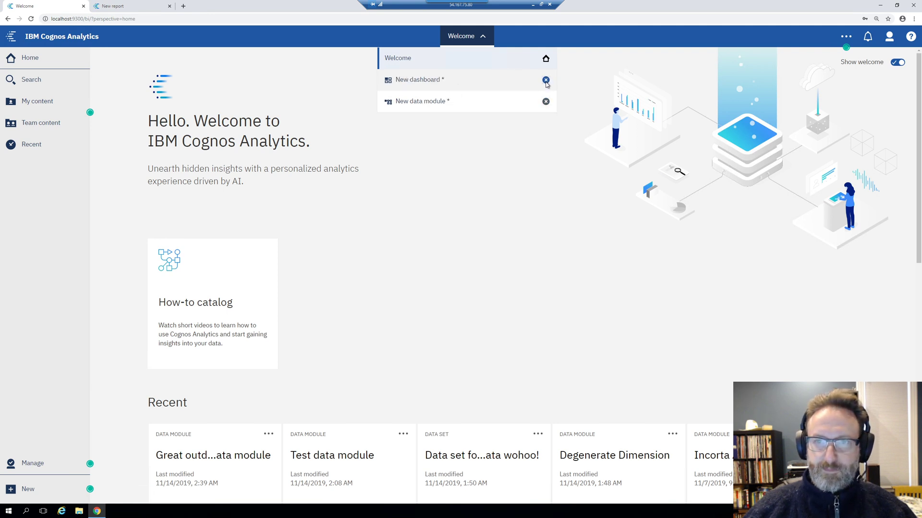
pyautogui.click(545, 80)
pyautogui.click(480, 287)
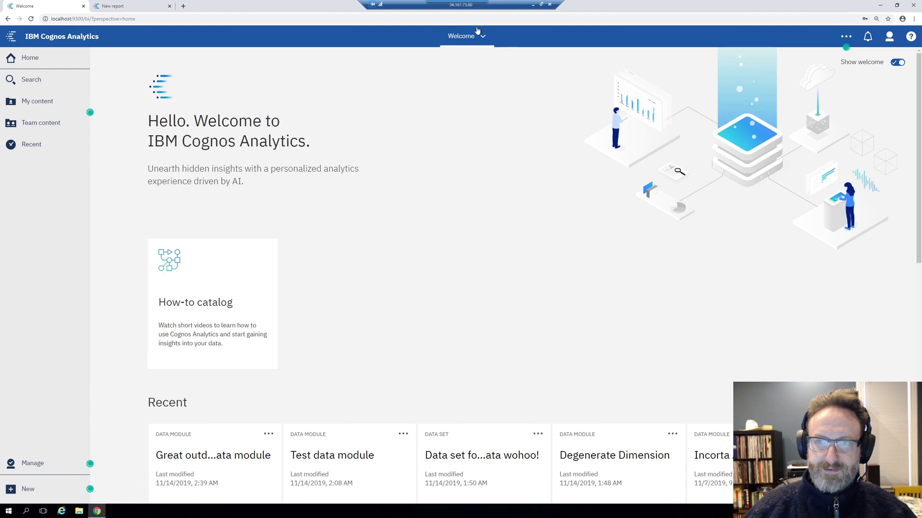
pyautogui.click(478, 33)
pyautogui.click(545, 79)
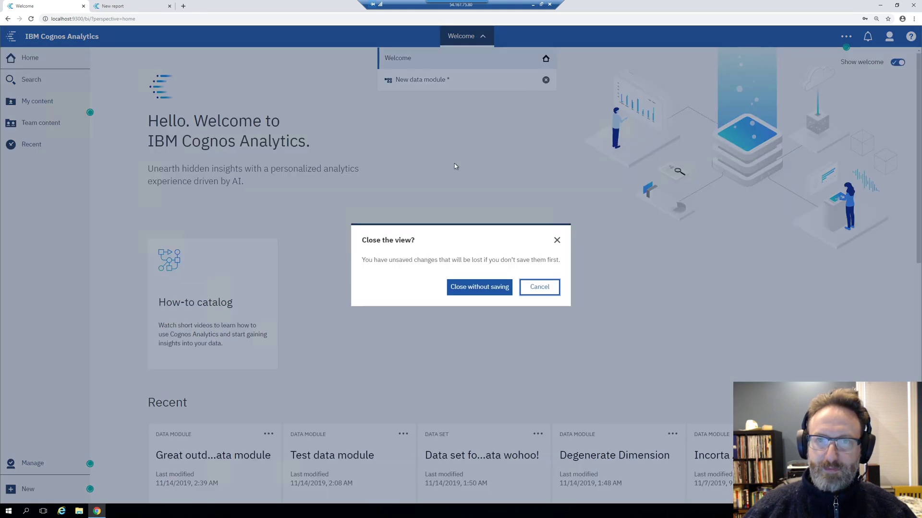
pyautogui.click(478, 287)
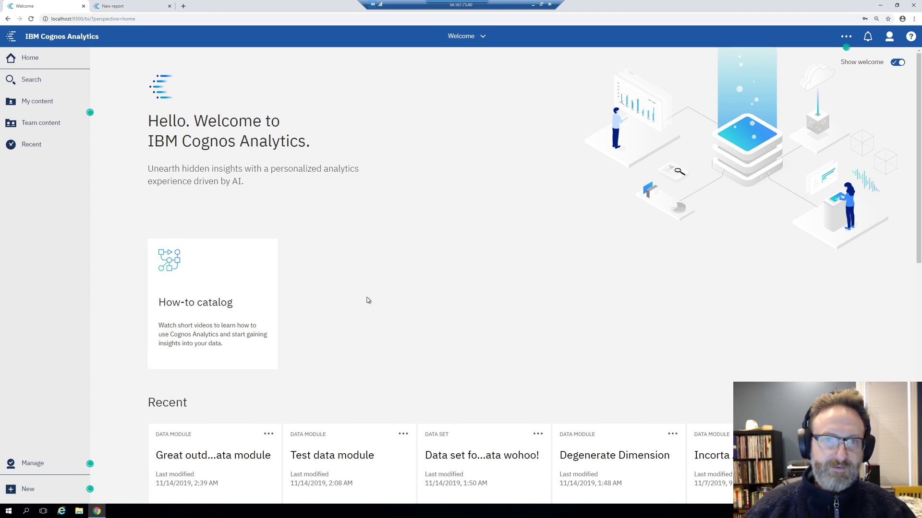
# Show the options for creating new content from the Welcome page
pyautogui.click(48, 484)
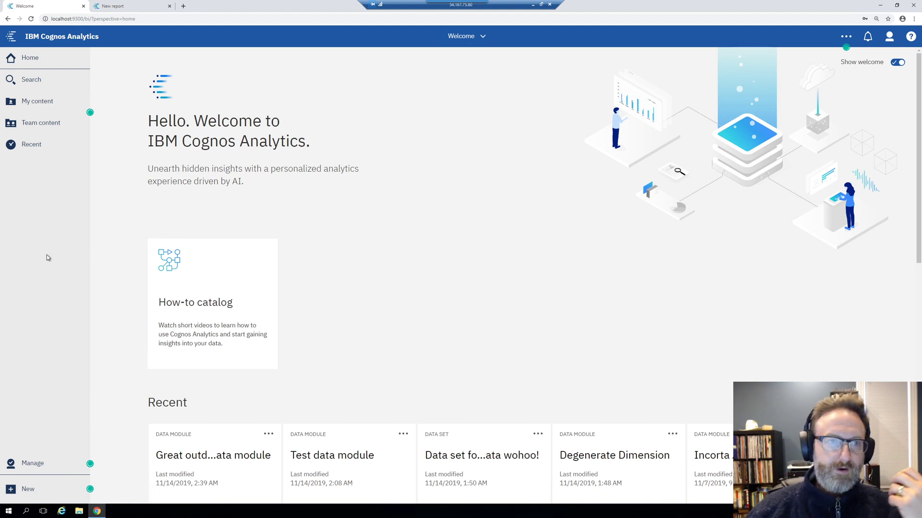
pyautogui.click(58, 123)
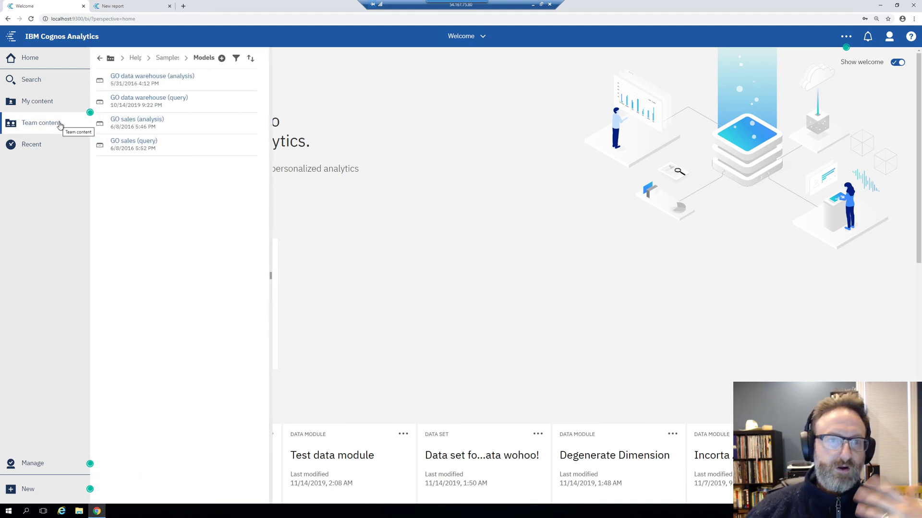
pyautogui.click(104, 58)
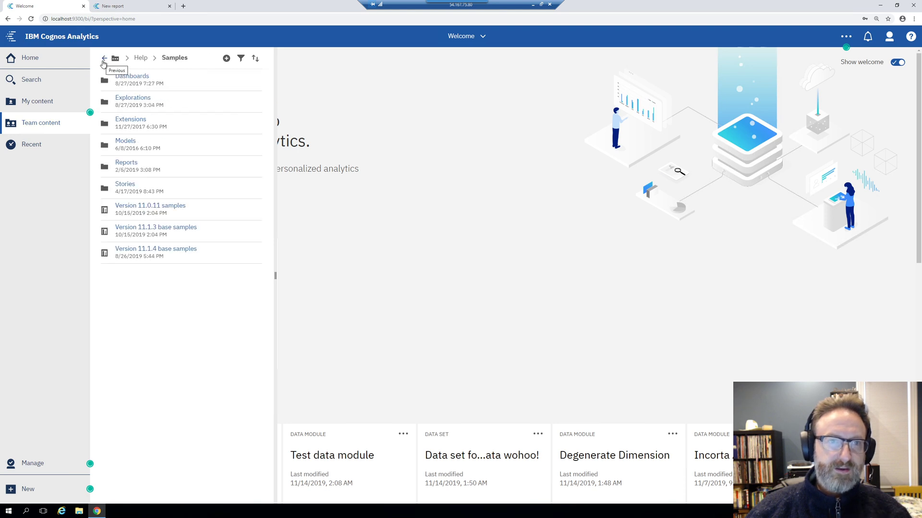
pyautogui.click(104, 58)
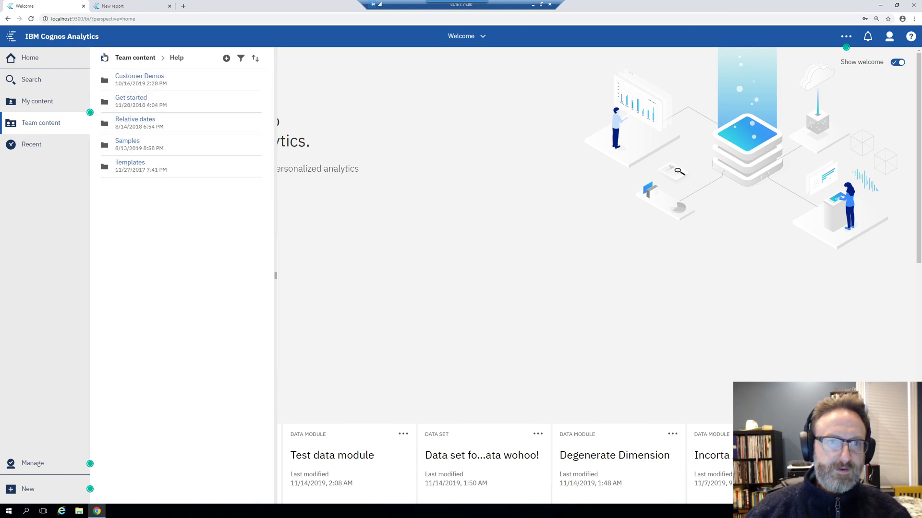
pyautogui.click(104, 58)
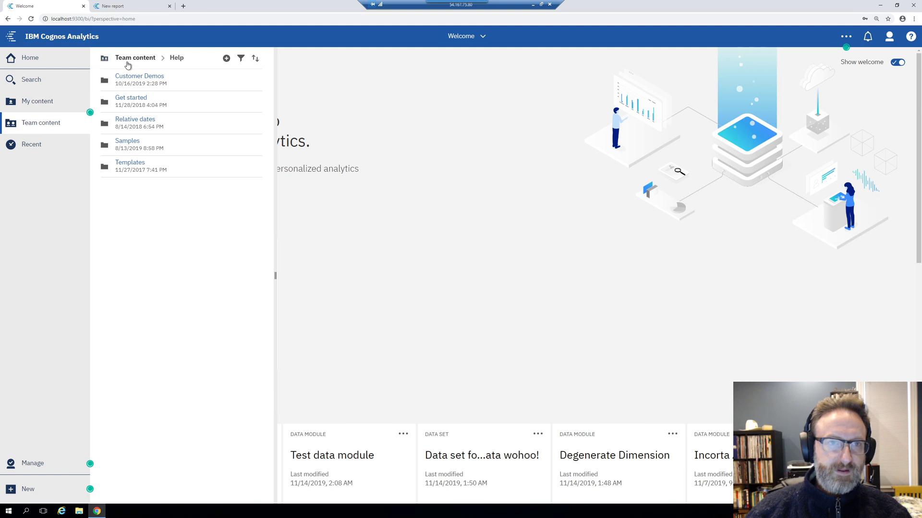
pyautogui.click(134, 59)
pyautogui.click(144, 97)
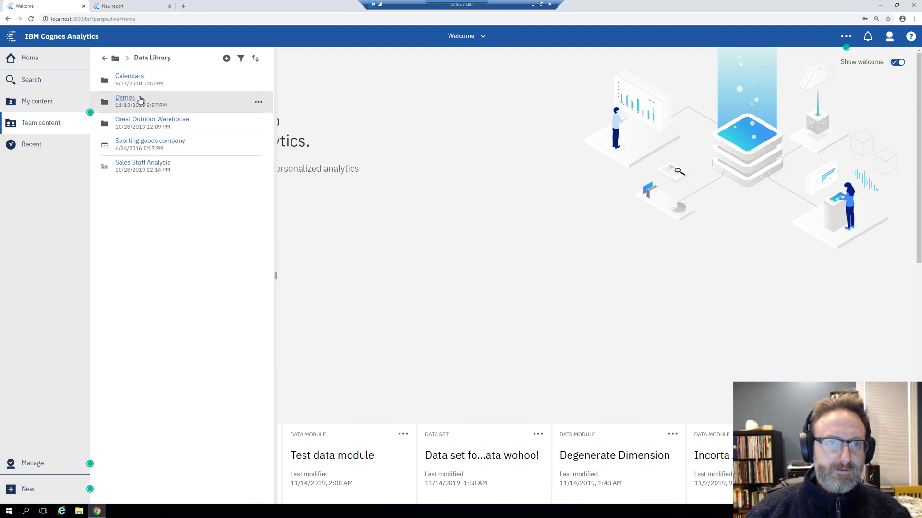
pyautogui.click(122, 98)
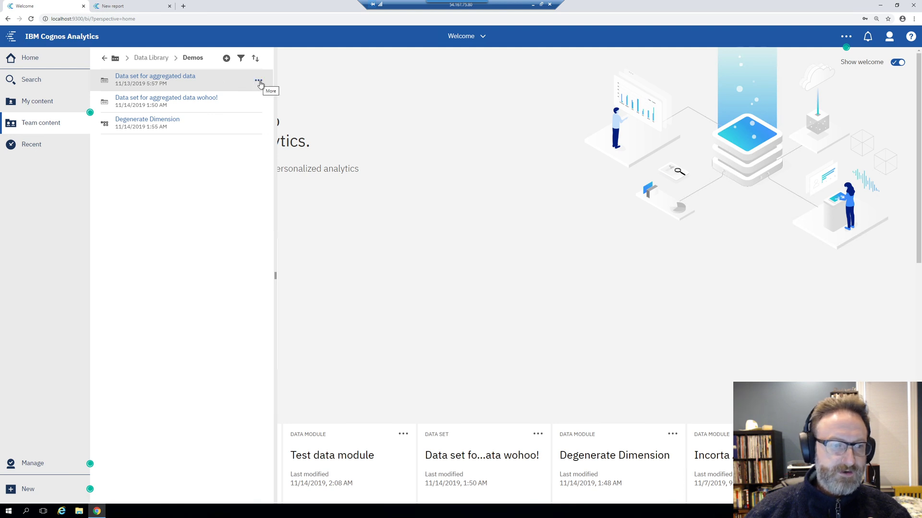
pyautogui.click(259, 82)
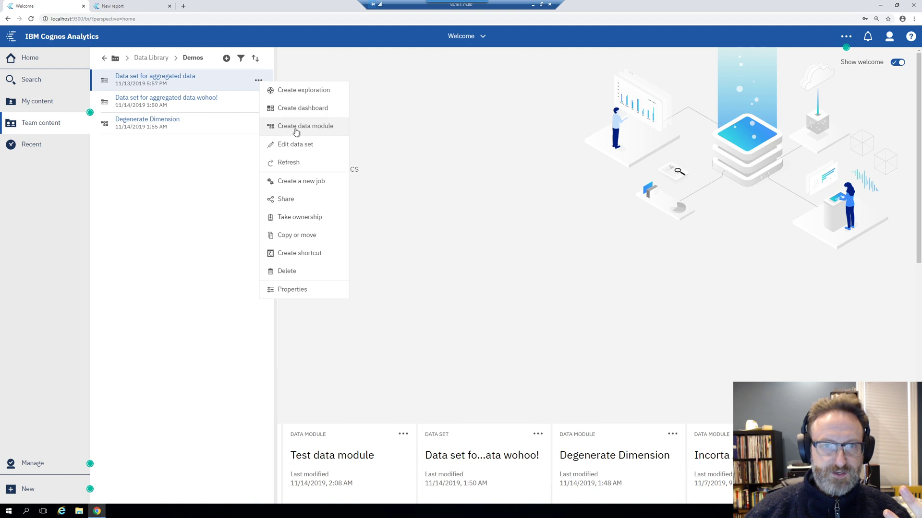
pyautogui.click(469, 227)
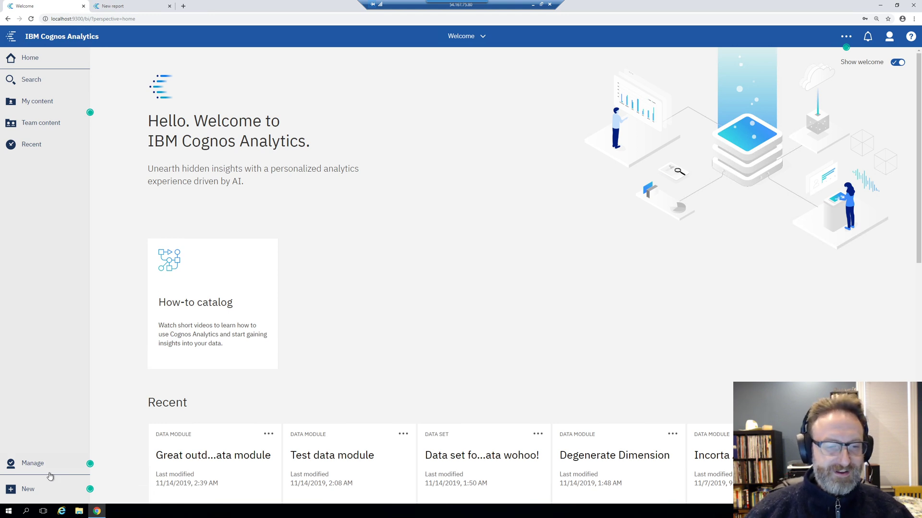
# Start a new data module and choose to upload a local file as its source
pyautogui.click(21, 492)
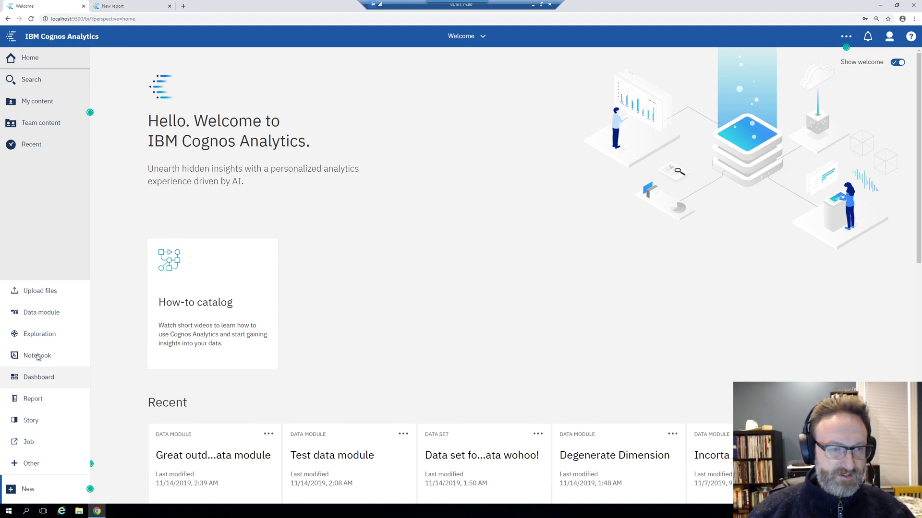
pyautogui.click(42, 320)
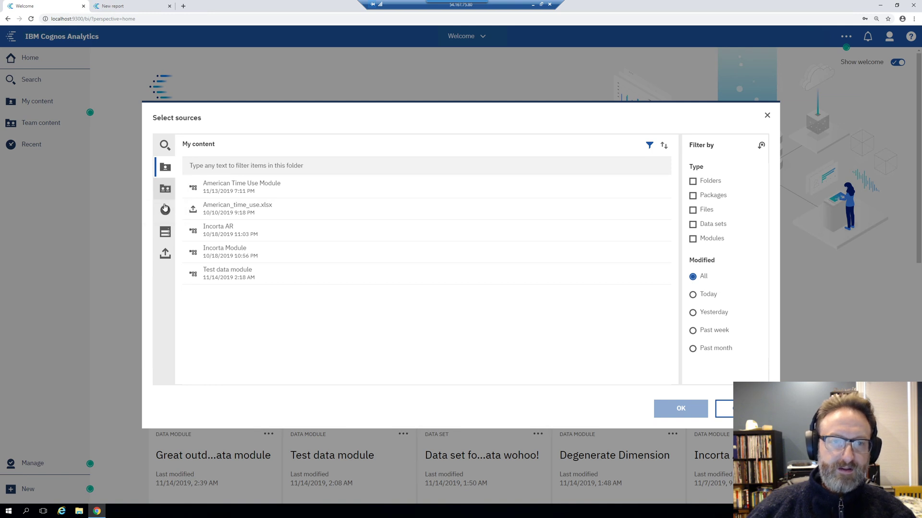
pyautogui.click(166, 254)
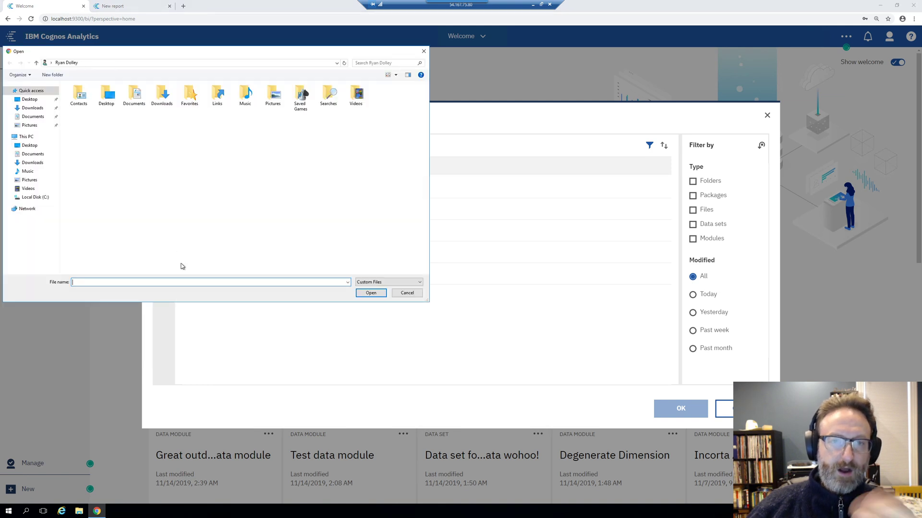
# Cancel the file upload and list the data servers as sources instead
pyautogui.click(407, 293)
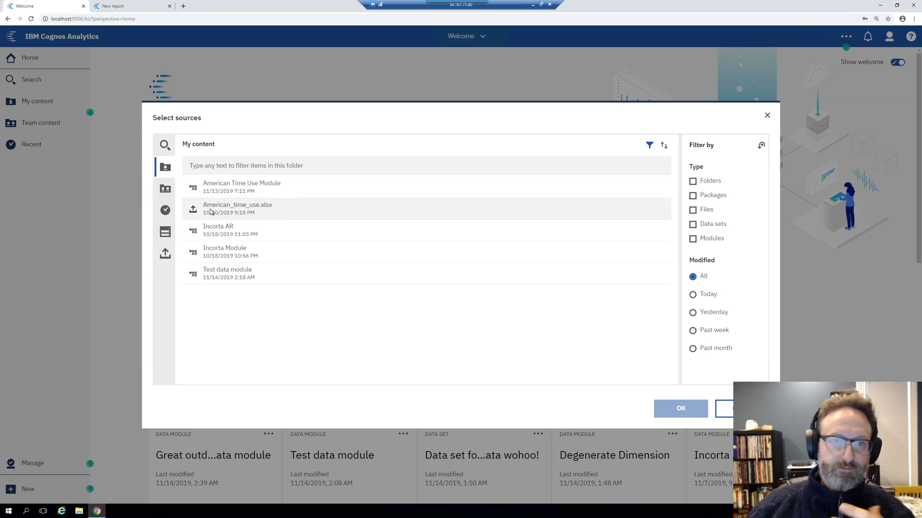
pyautogui.click(174, 232)
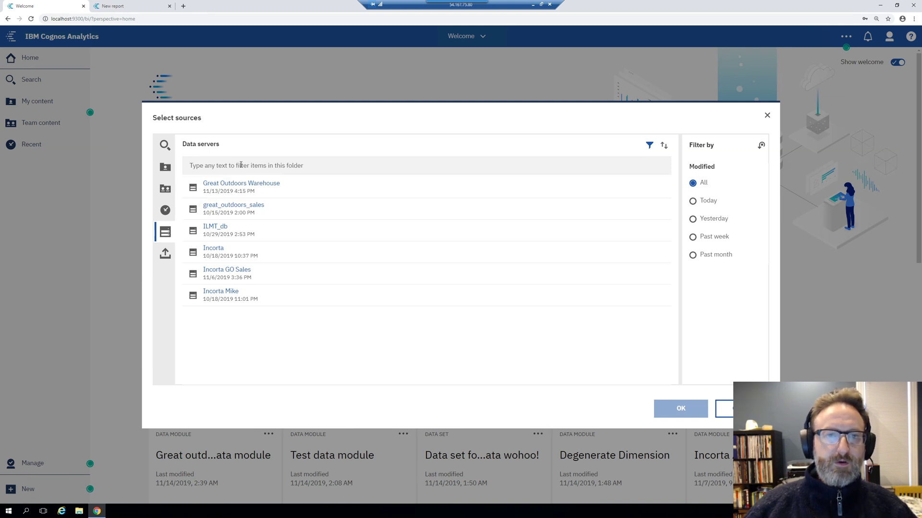
# Select the GOSALES/gosales schema under great_outdoors_sales and confirm it as the module's source
pyautogui.click(225, 207)
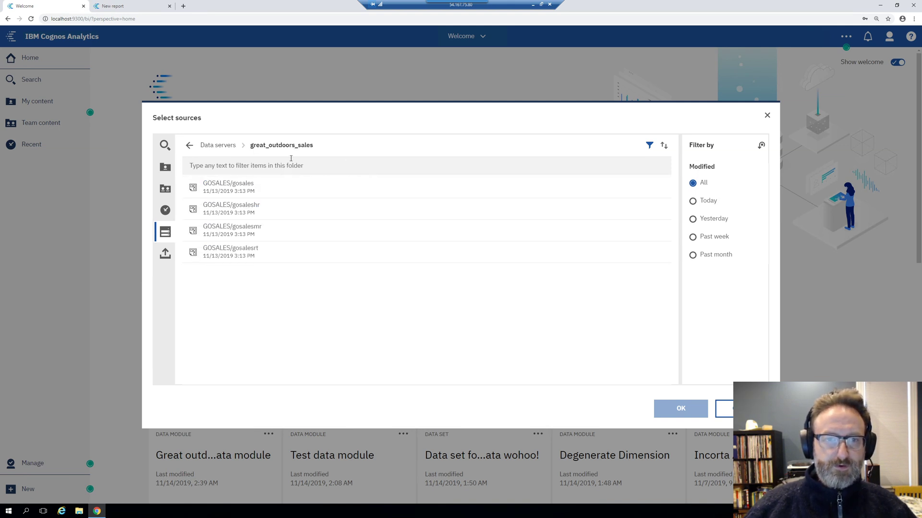
pyautogui.click(230, 192)
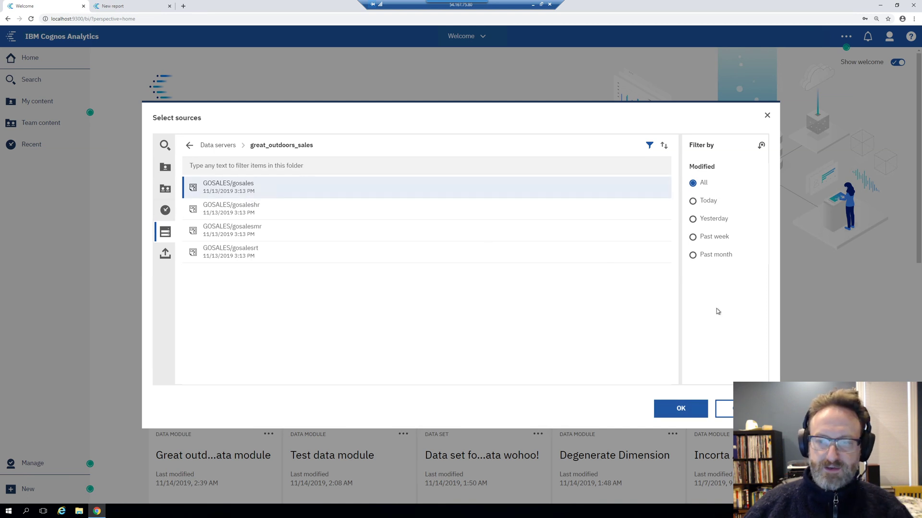
pyautogui.click(675, 414)
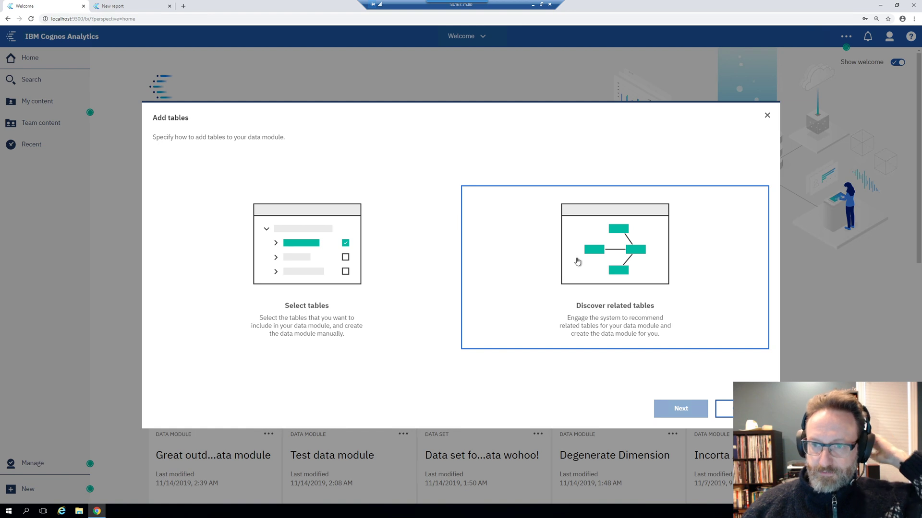
# Discover related tables using the keyword 'sales', then return to the table-adding options
pyautogui.click(571, 264)
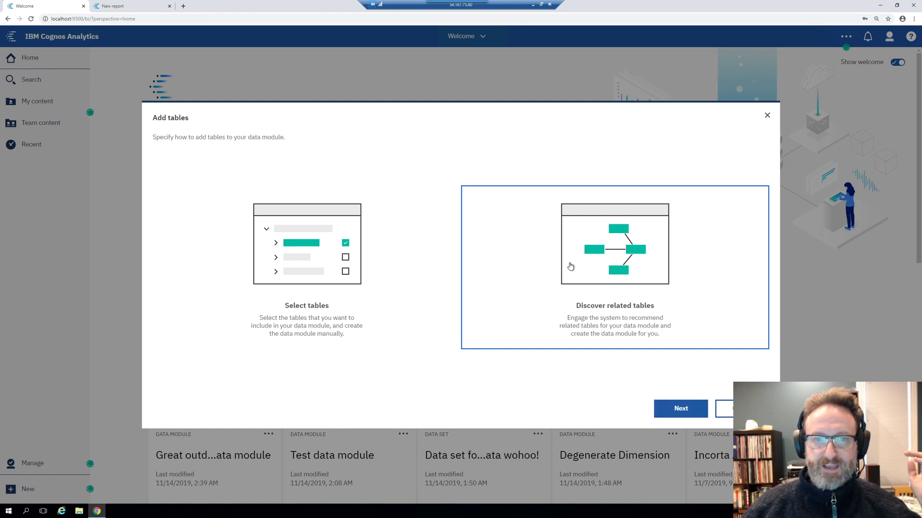
pyautogui.click(680, 408)
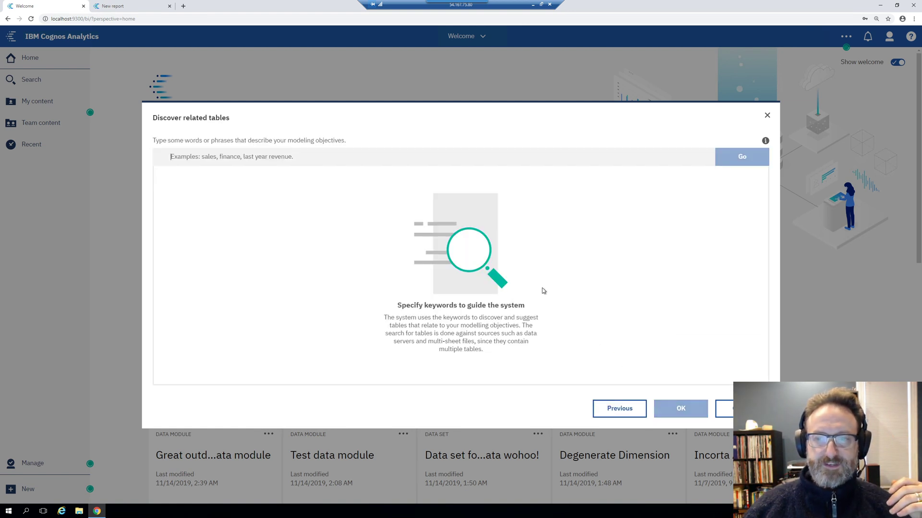
pyautogui.click(264, 161)
pyautogui.write('sales')
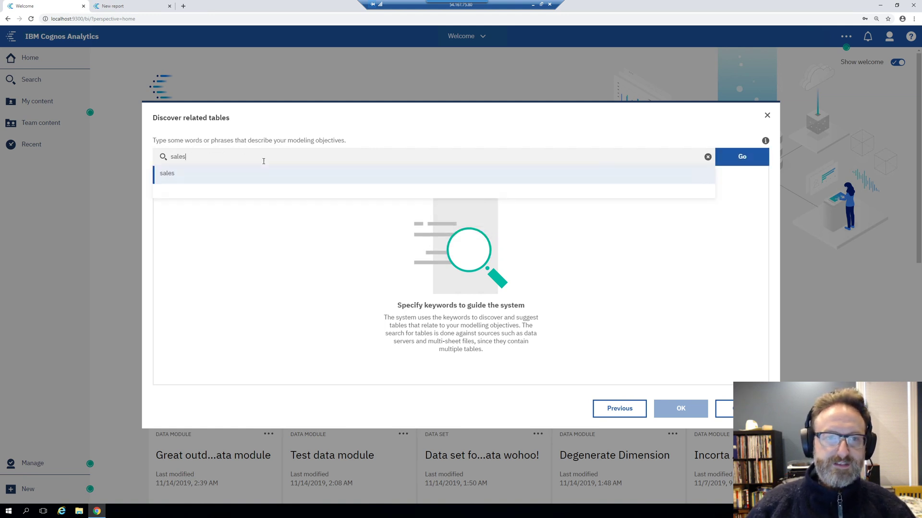
pyautogui.press('Return')
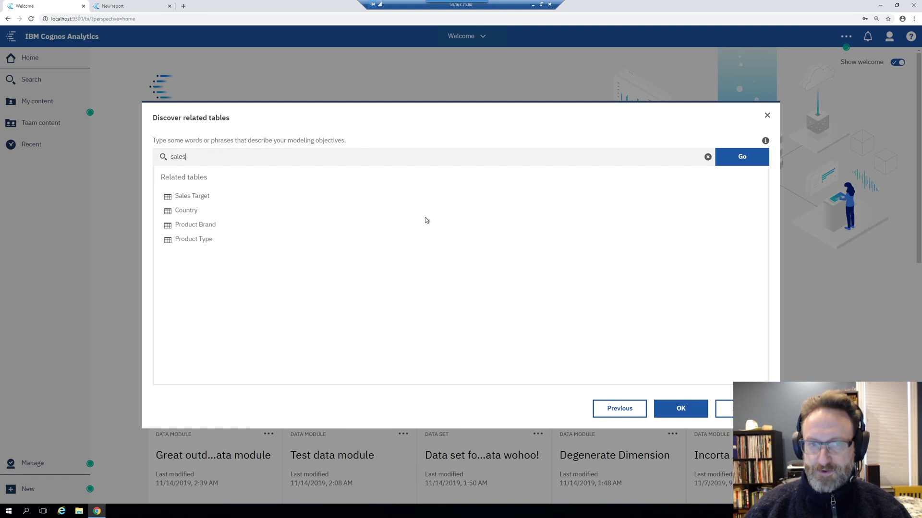
pyautogui.click(620, 408)
# Choose manual table selection and continue to the list of gosales tables
pyautogui.click(343, 282)
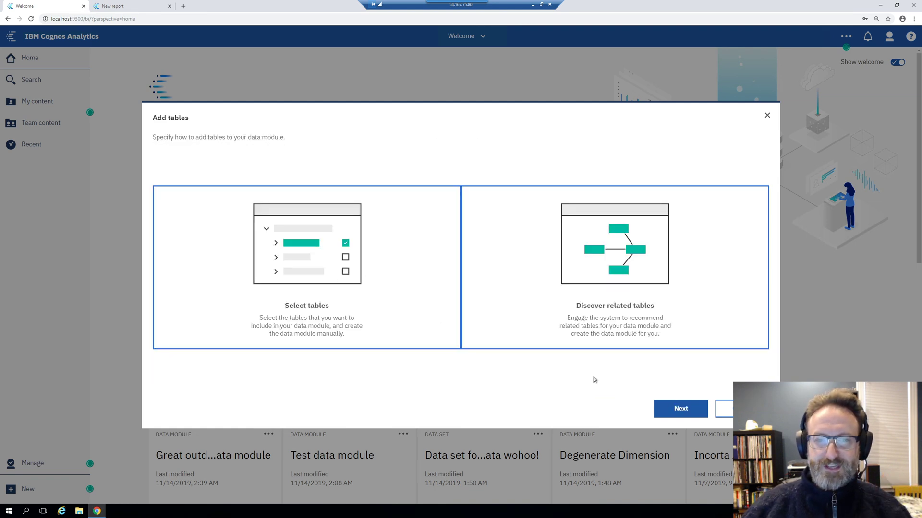
pyautogui.click(680, 410)
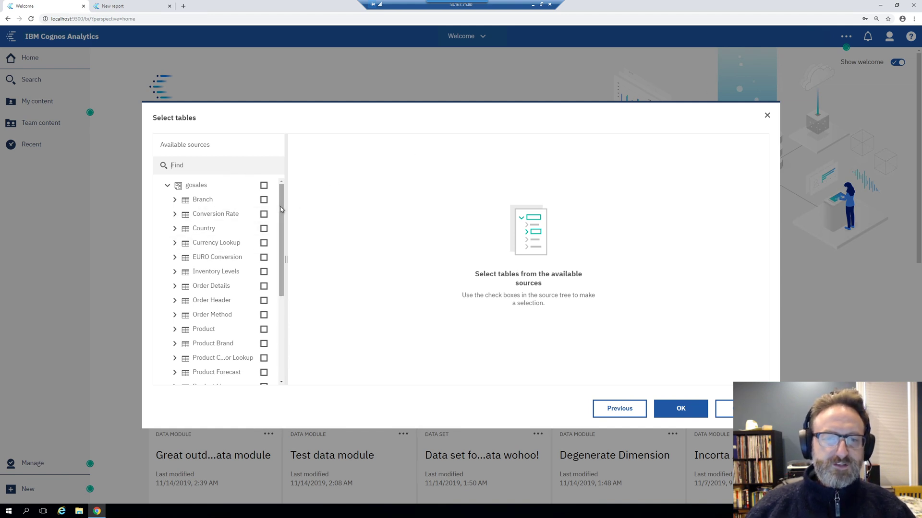
# Check the Order Details and Order Header tables and create the data module with them
pyautogui.moveTo(282, 221); pyautogui.dragTo(296, 196)
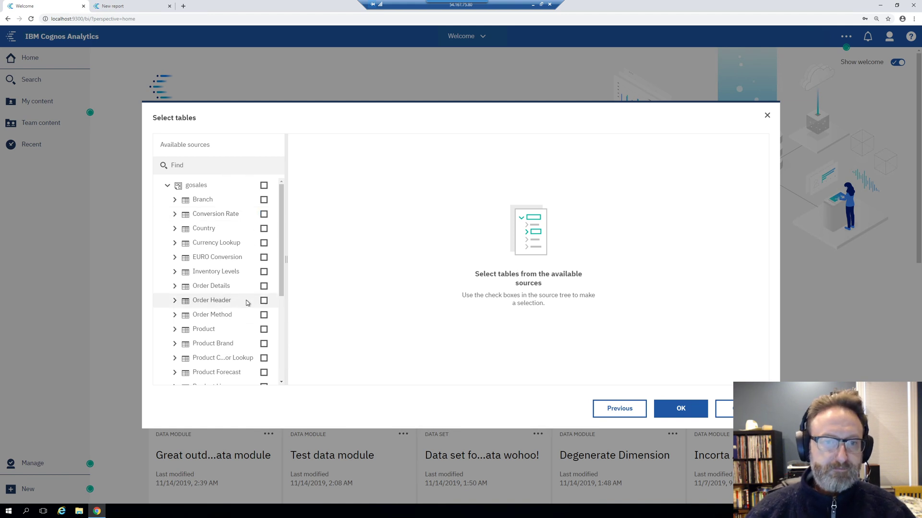
pyautogui.click(265, 292)
pyautogui.click(265, 291)
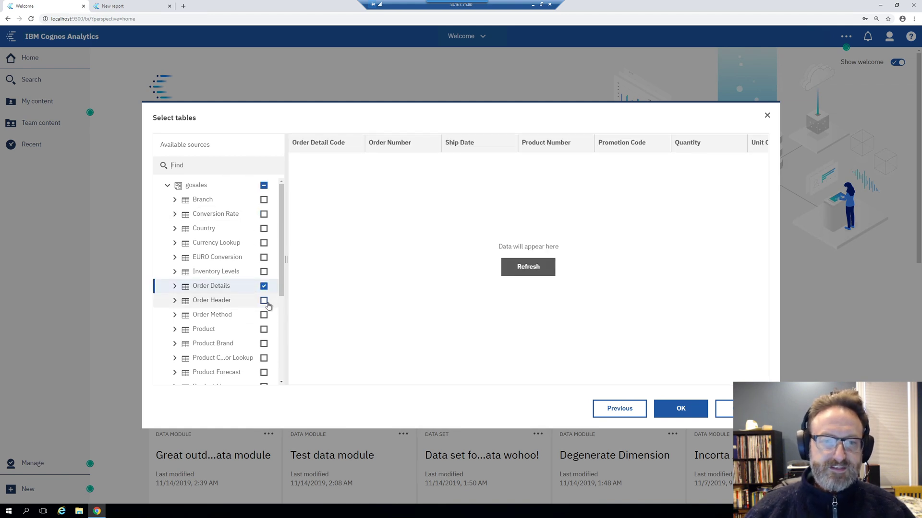
pyautogui.click(263, 301)
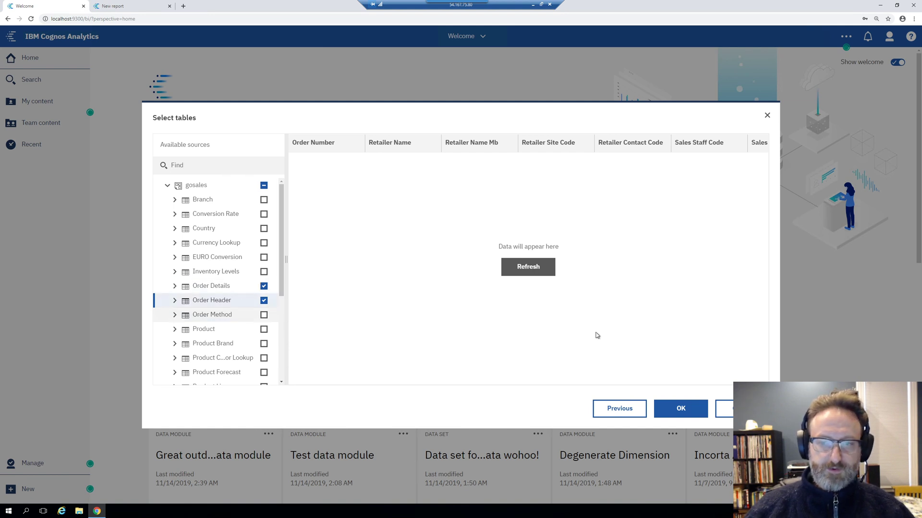
pyautogui.click(681, 407)
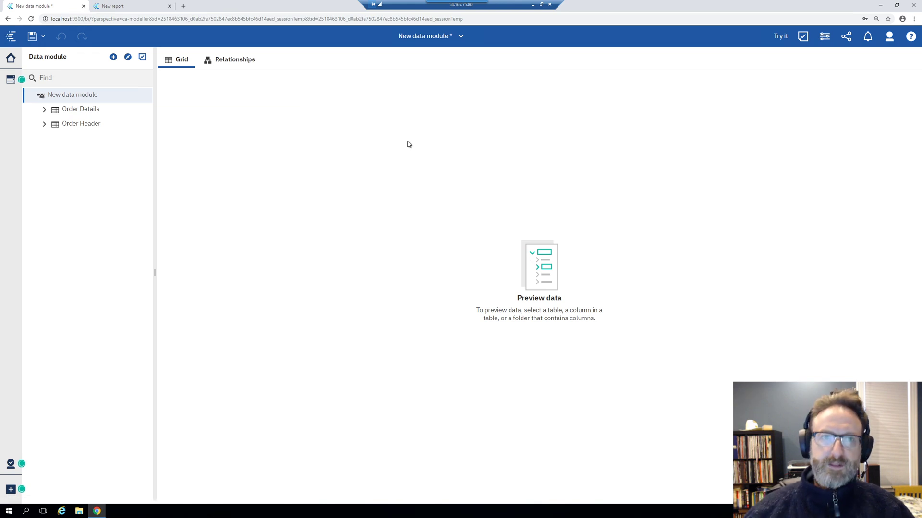
# Inspect the one-to-many Order Header to Order Details join in the diagram, then preview Order Details rows
pyautogui.click(209, 61)
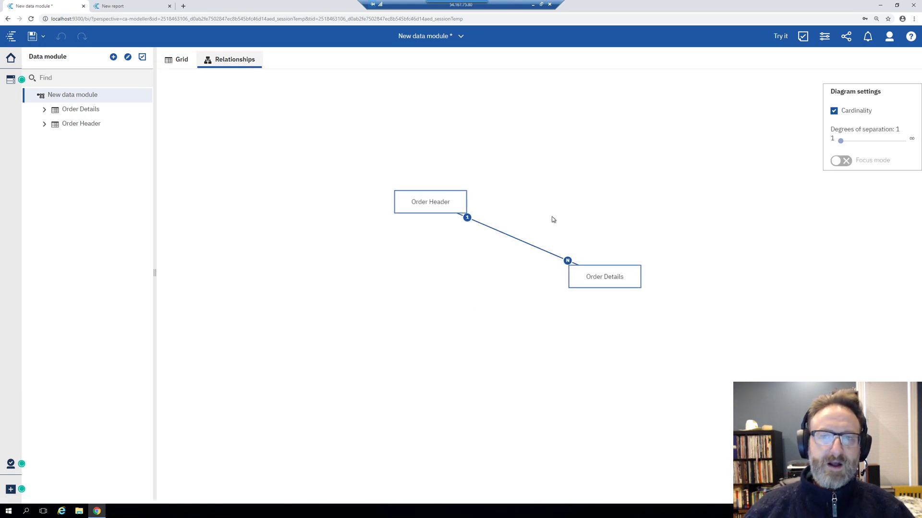
pyautogui.moveTo(438, 205); pyautogui.dragTo(541, 166)
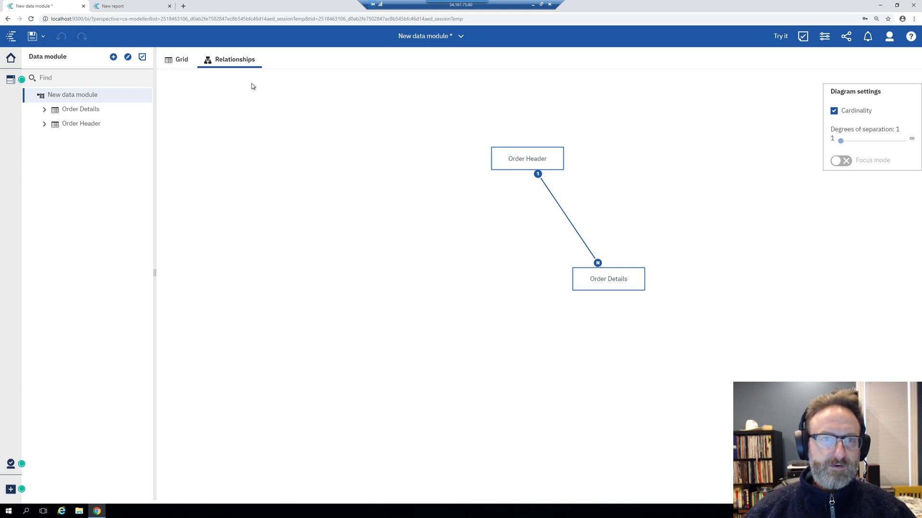
pyautogui.click(184, 60)
pyautogui.click(94, 113)
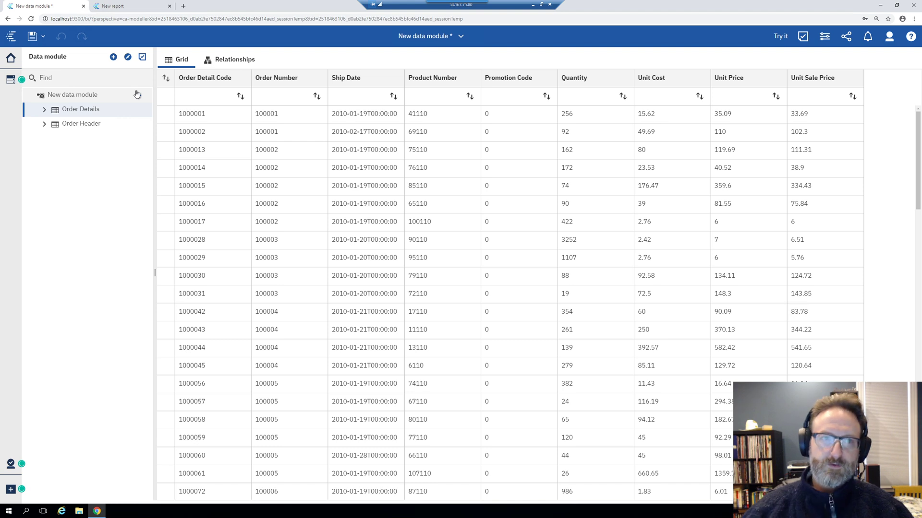
# Preview the Order Header rows, then return to the relationships diagram
pyautogui.click(81, 124)
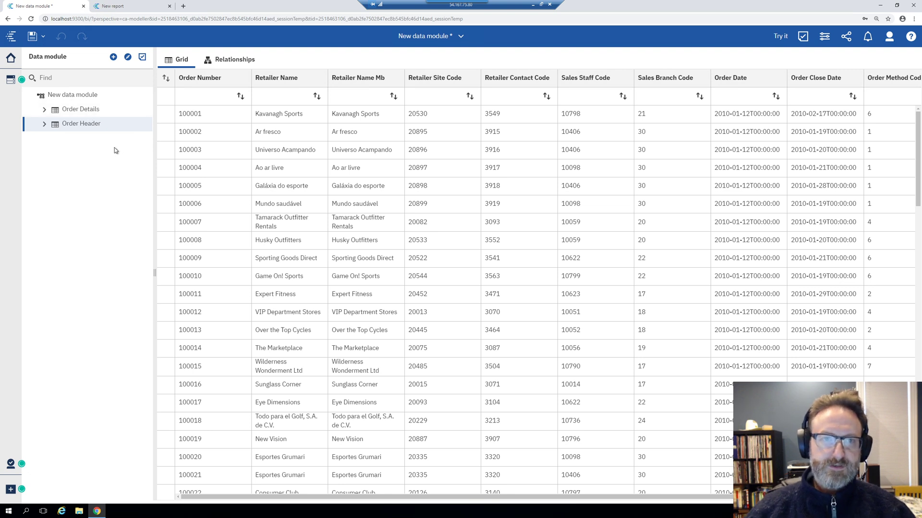
pyautogui.click(215, 60)
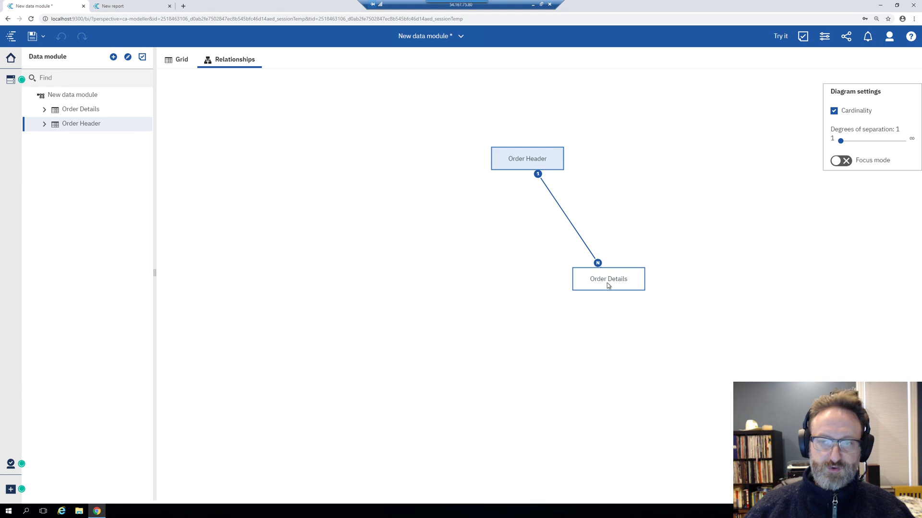
# Select the Order Details and Order Header tables and open Order Header's action menu
pyautogui.moveTo(608, 277); pyautogui.dragTo(609, 278)
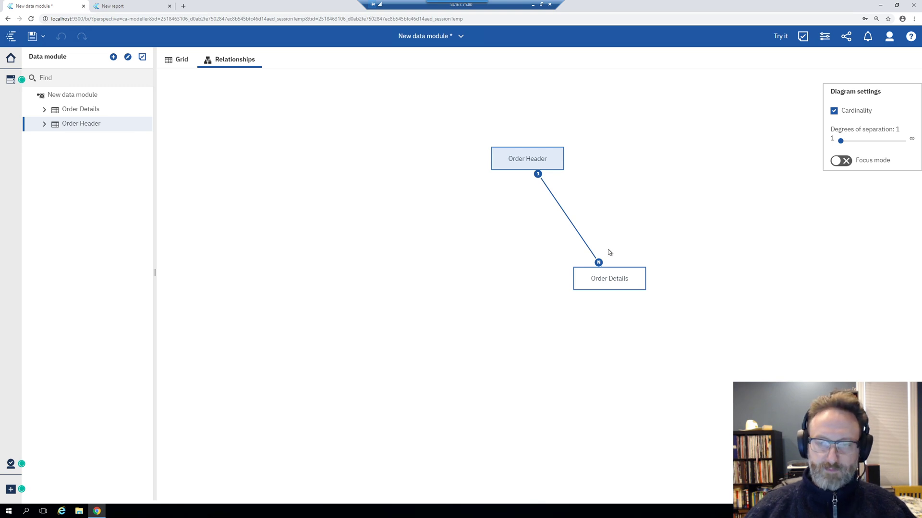
pyautogui.keyDown('ctrl'); pyautogui.click(611, 280); pyautogui.keyUp('ctrl')
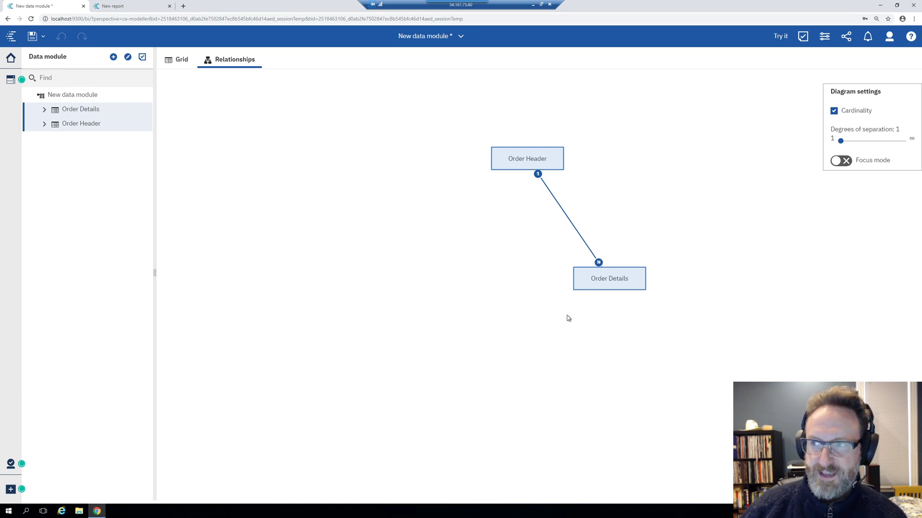
pyautogui.click(77, 121)
pyautogui.click(85, 114)
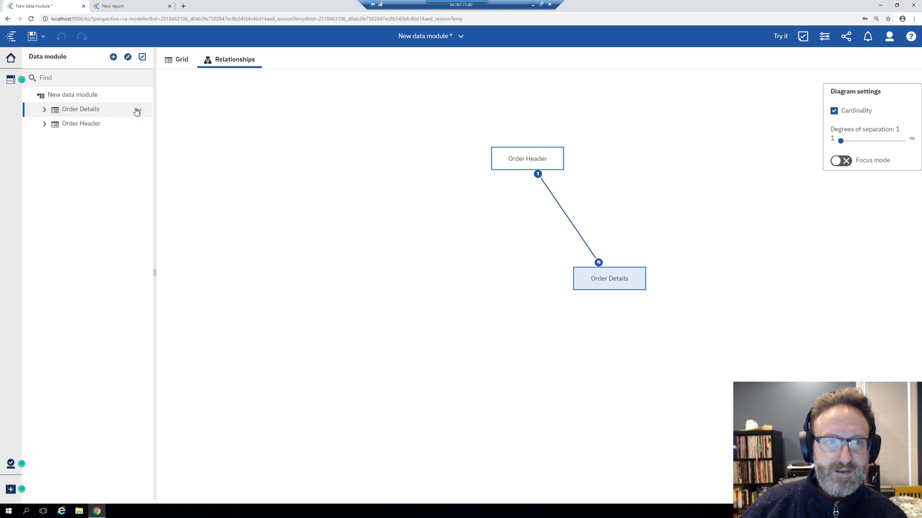
pyautogui.click(134, 124)
pyautogui.click(140, 126)
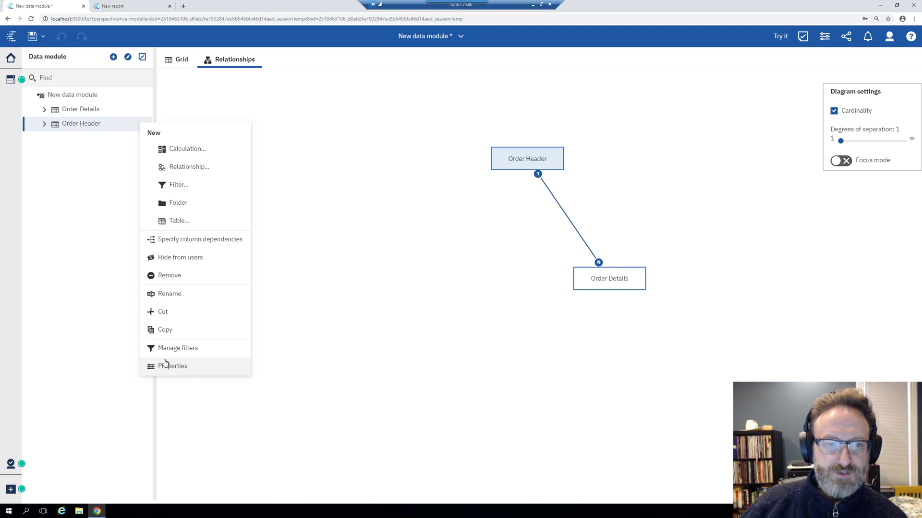
# Verify in Order Header's properties its 1-to-N link to Order Details, then multi-select both tables
pyautogui.click(166, 364)
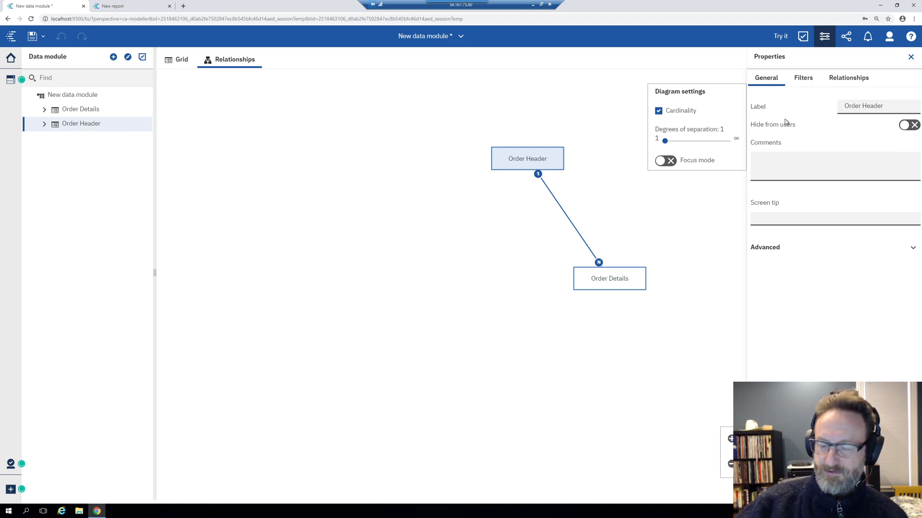
pyautogui.click(851, 76)
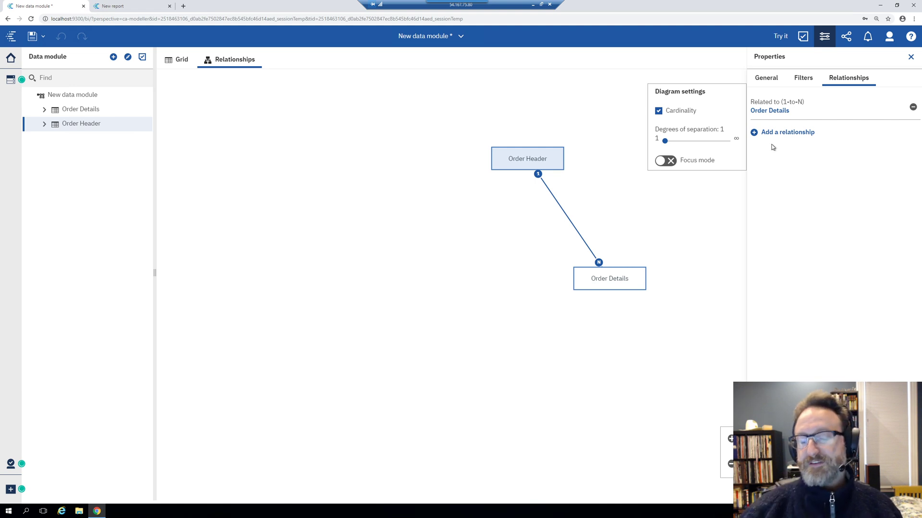
pyautogui.click(293, 148)
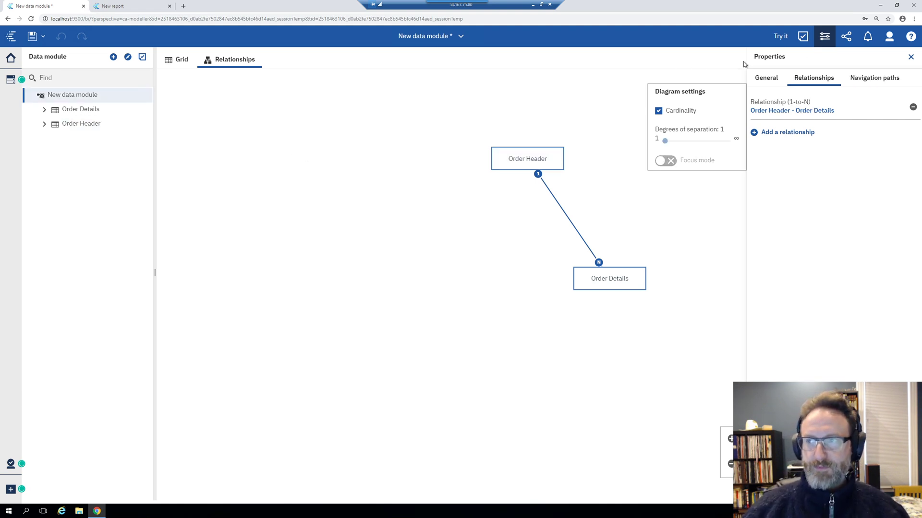
pyautogui.click(911, 57)
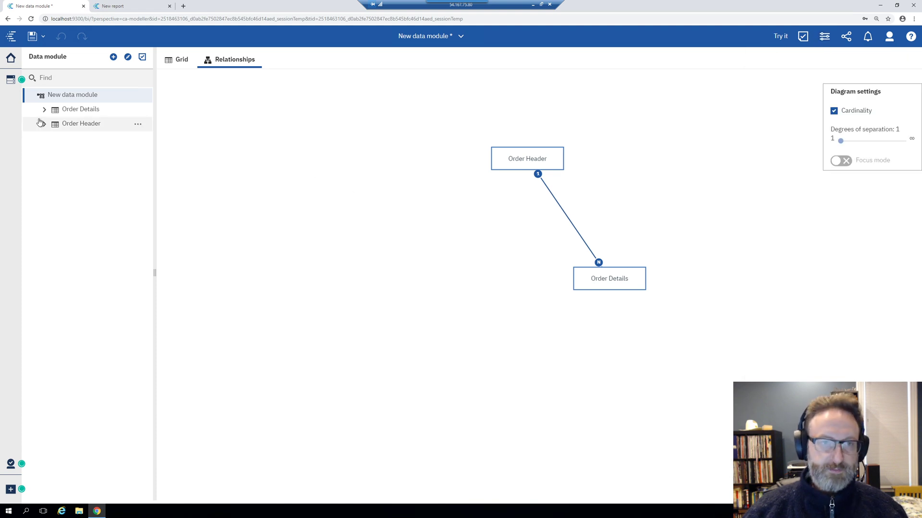
pyautogui.click(81, 110)
pyautogui.keyDown('ctrl'); pyautogui.click(81, 124); pyautogui.keyUp('ctrl')
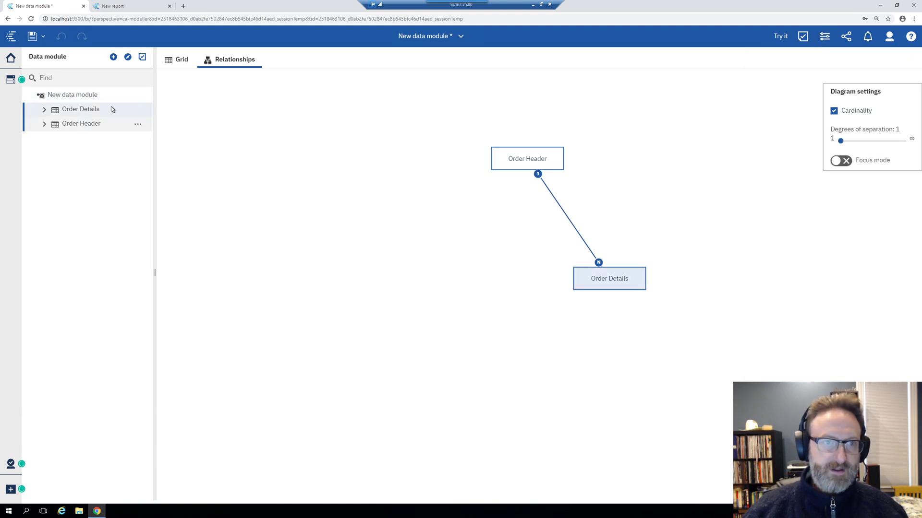
# Choose New > Table from the actions menu of the selected Order Details and Order Header tables
pyautogui.click(139, 125)
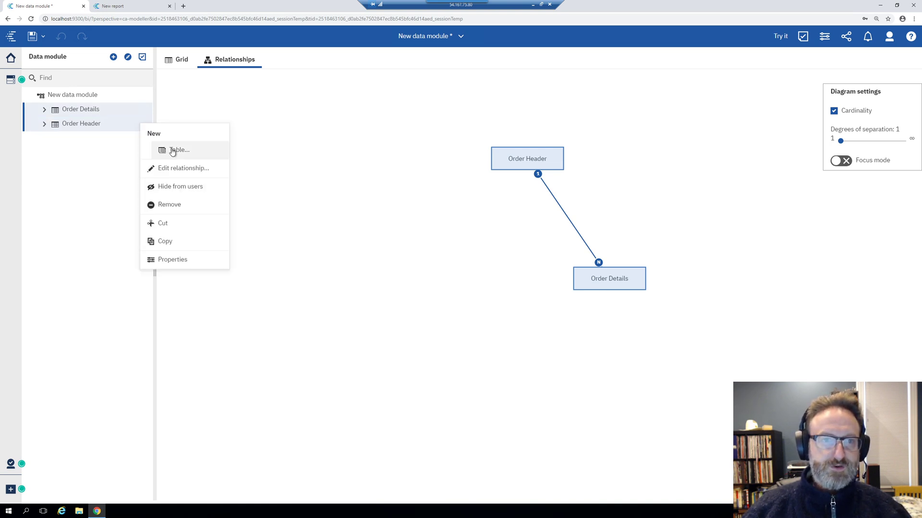
pyautogui.click(178, 149)
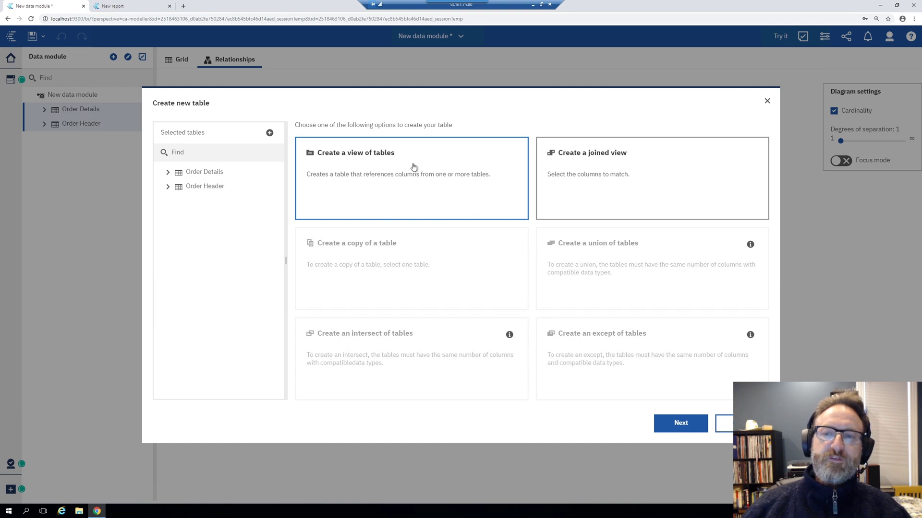
# Compare the view and joined view options, settle on 'Create a joined view' and continue
pyautogui.click(637, 198)
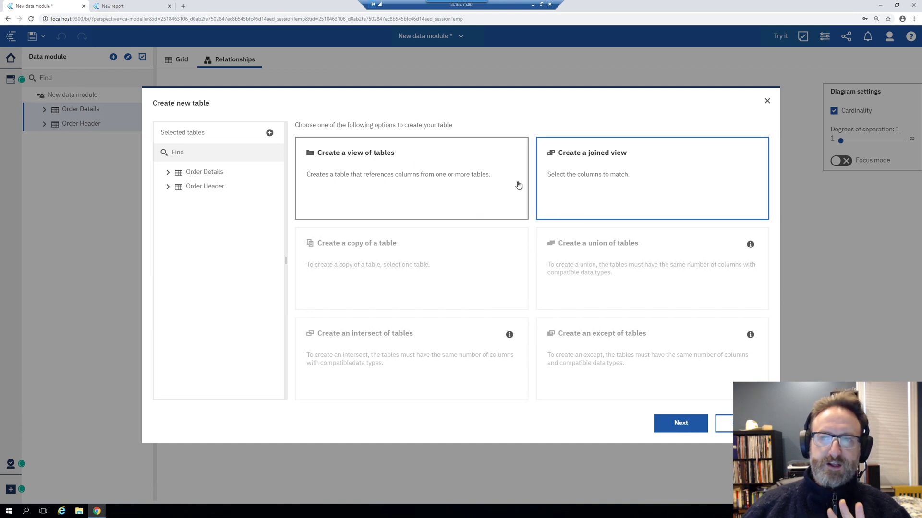
pyautogui.click(460, 192)
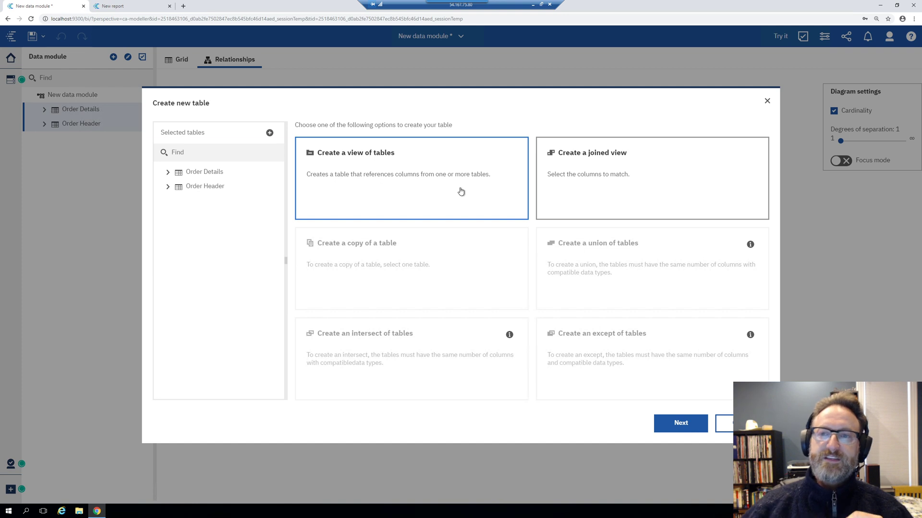
pyautogui.click(702, 209)
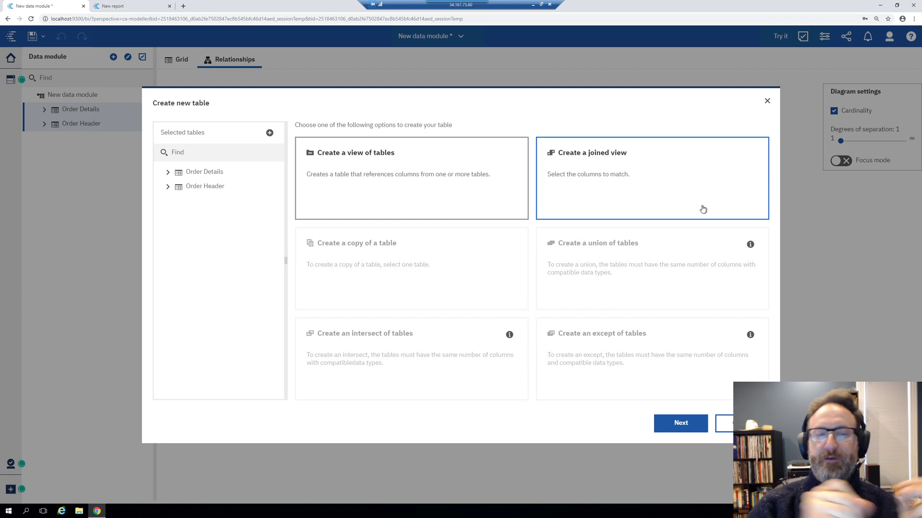
pyautogui.click(397, 191)
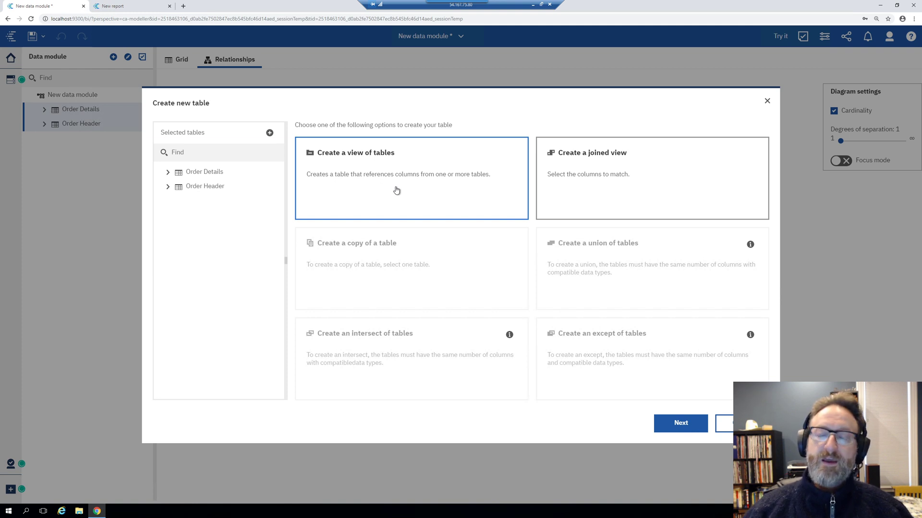
pyautogui.click(608, 173)
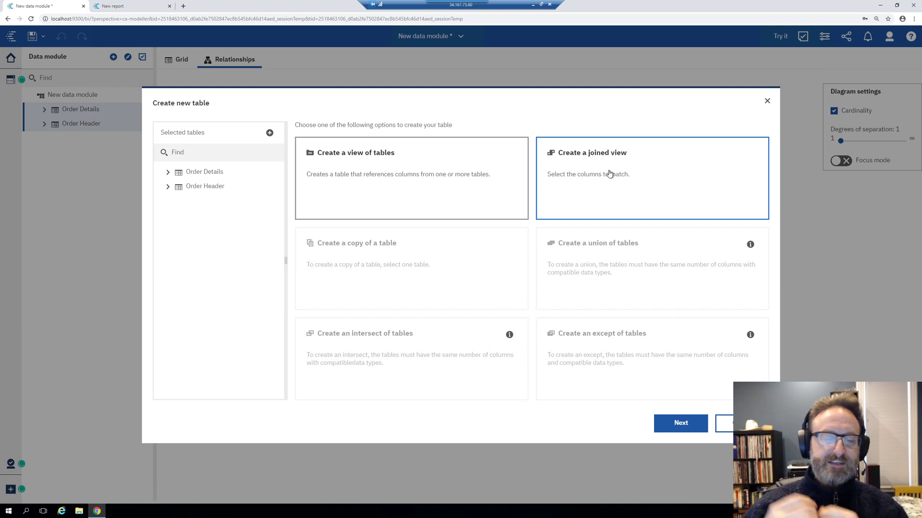
pyautogui.click(675, 423)
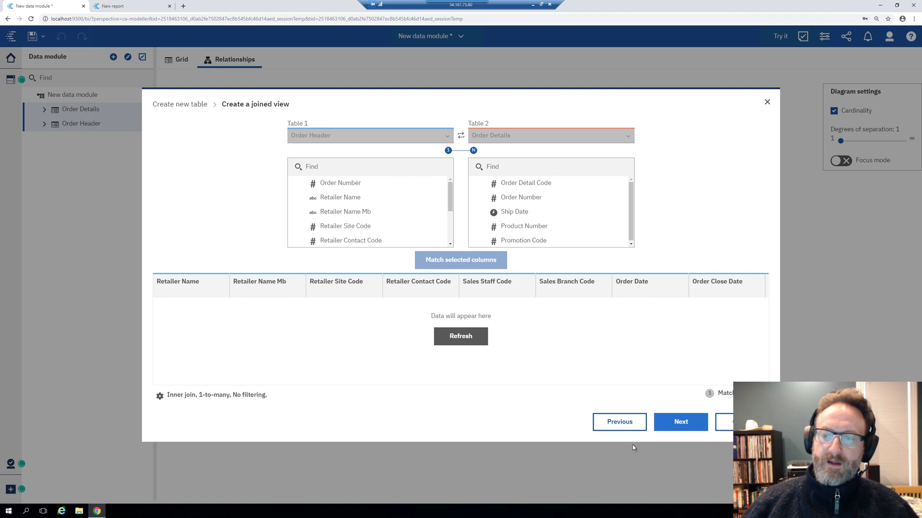
# Cancel the joined view and restart New > Table for Order Details and Order Header
pyautogui.click(631, 427)
pyautogui.click(741, 424)
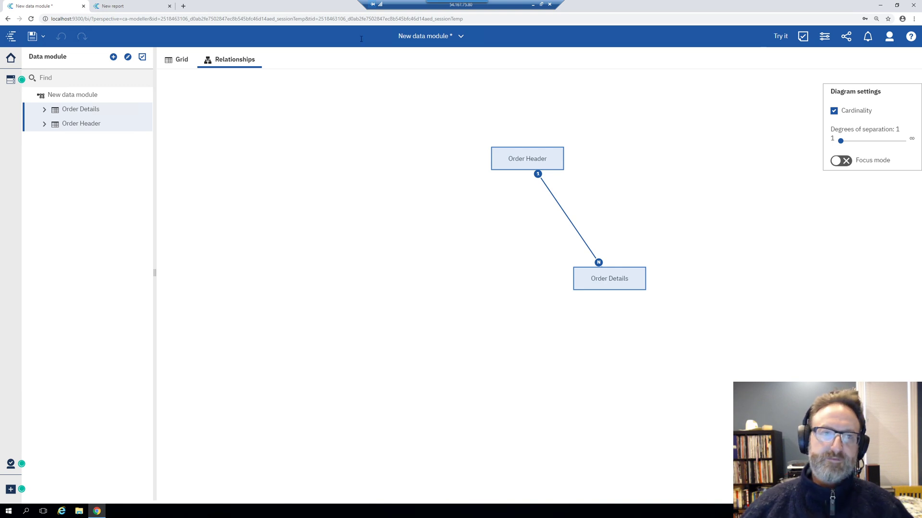
pyautogui.click(139, 113)
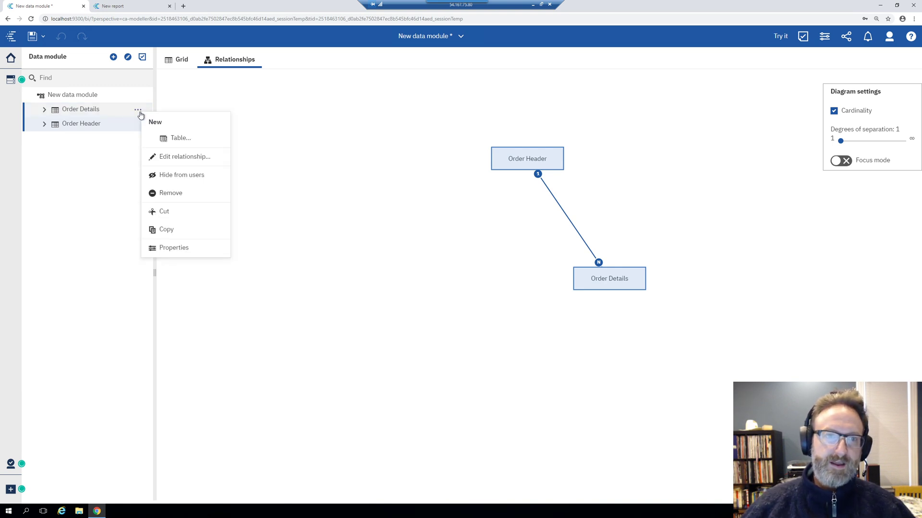
pyautogui.click(178, 138)
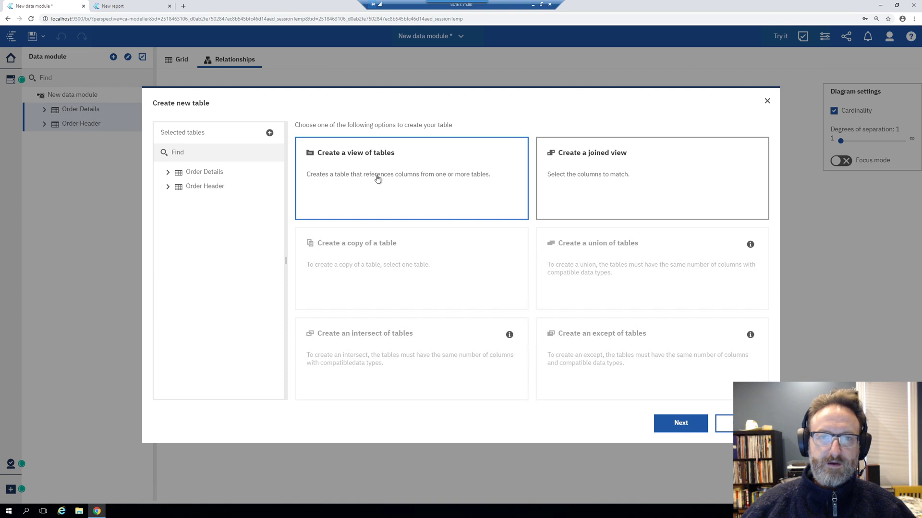
# Proceed with 'Create a view of tables' to the 19-column view setup
pyautogui.click(683, 423)
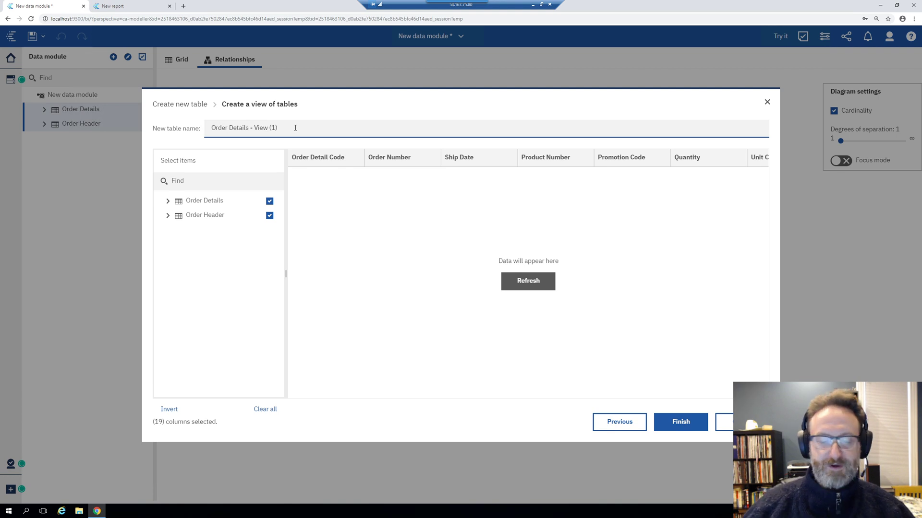
# Rename the view to 'Sales Fact' and uncheck every Order Details and Order Header column
pyautogui.moveTo(245, 147); pyautogui.dragTo(186, 136)
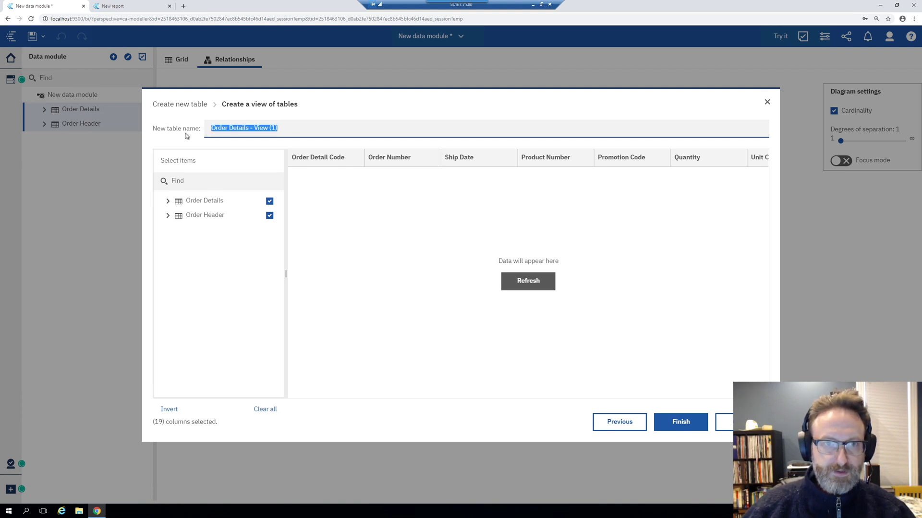
pyautogui.write('Sa')
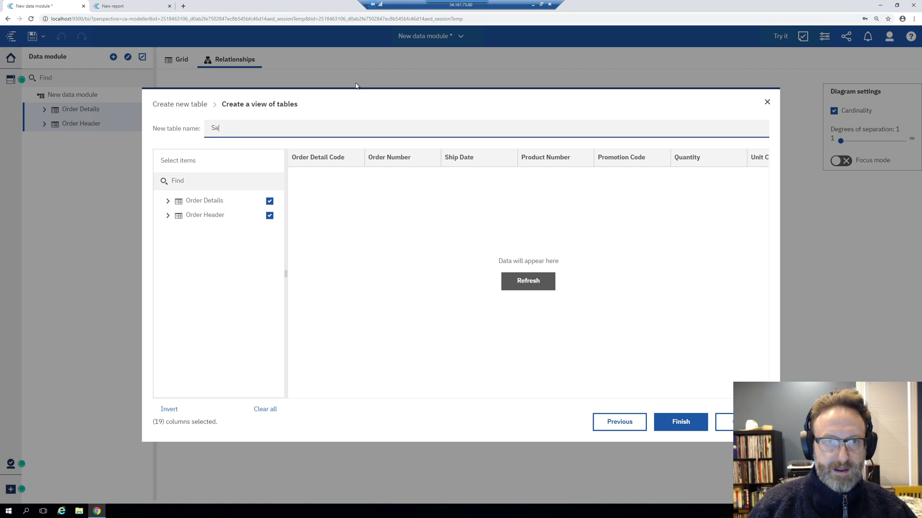
pyautogui.write('les Fact')
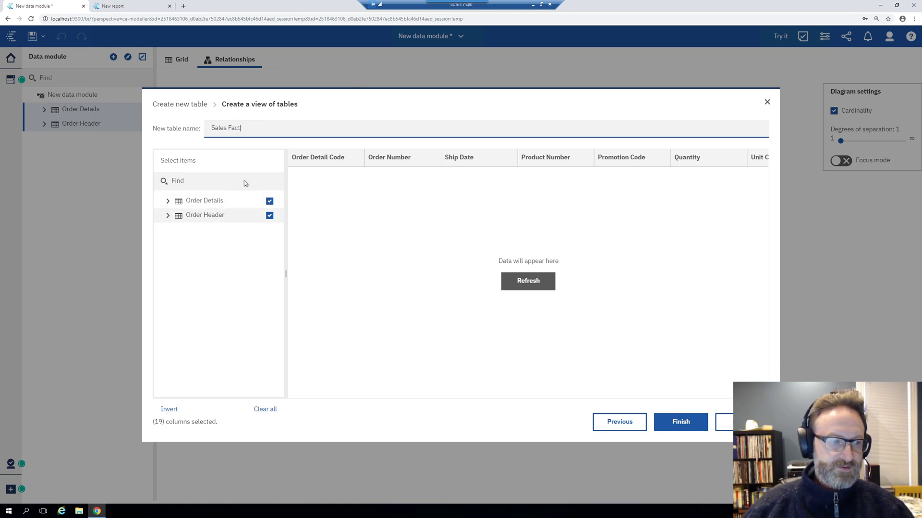
pyautogui.click(174, 203)
pyautogui.click(167, 346)
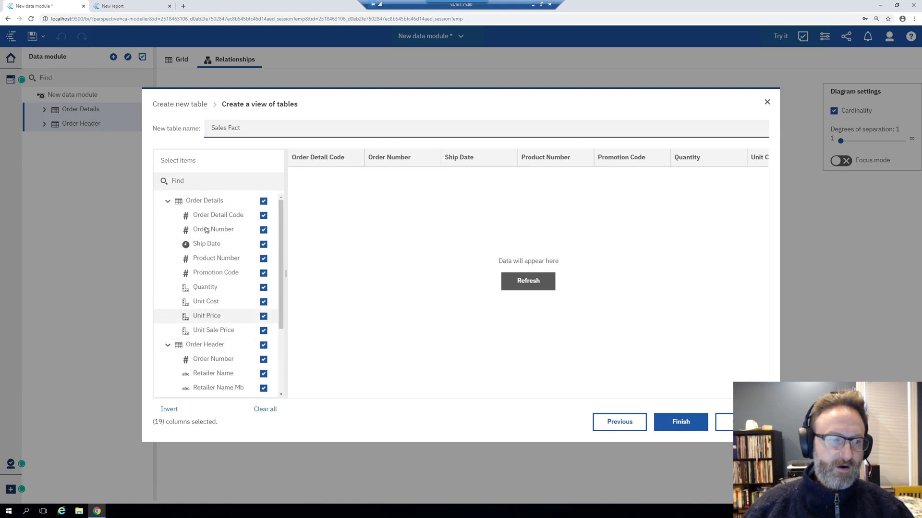
pyautogui.scroll(-3, 245, 269)
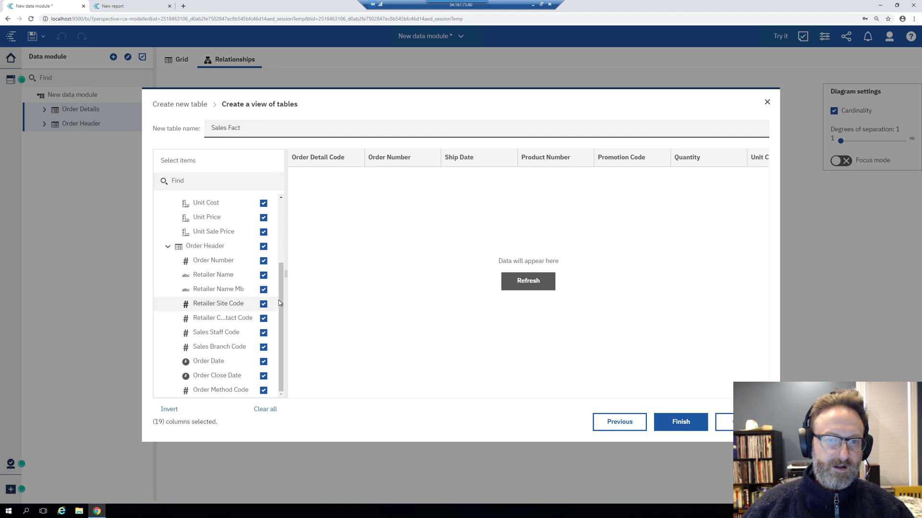
pyautogui.moveTo(281, 302); pyautogui.dragTo(278, 202)
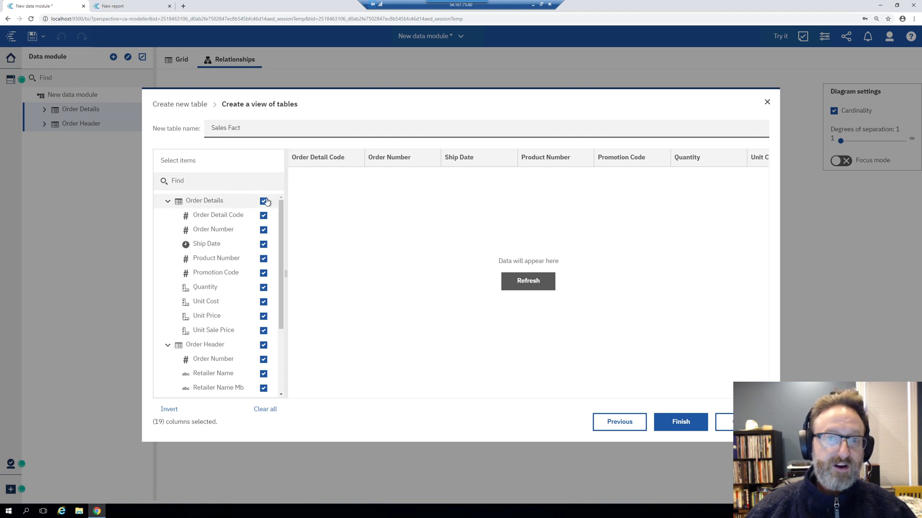
pyautogui.click(263, 201)
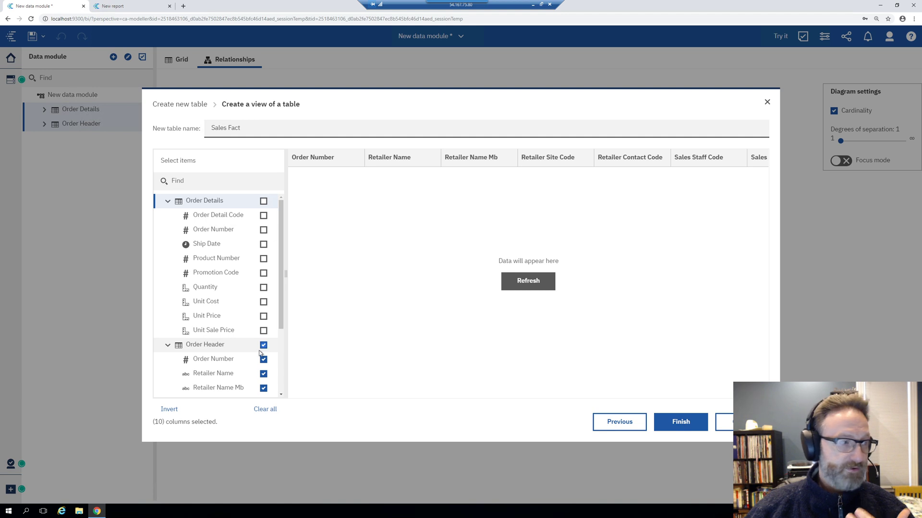
pyautogui.click(264, 346)
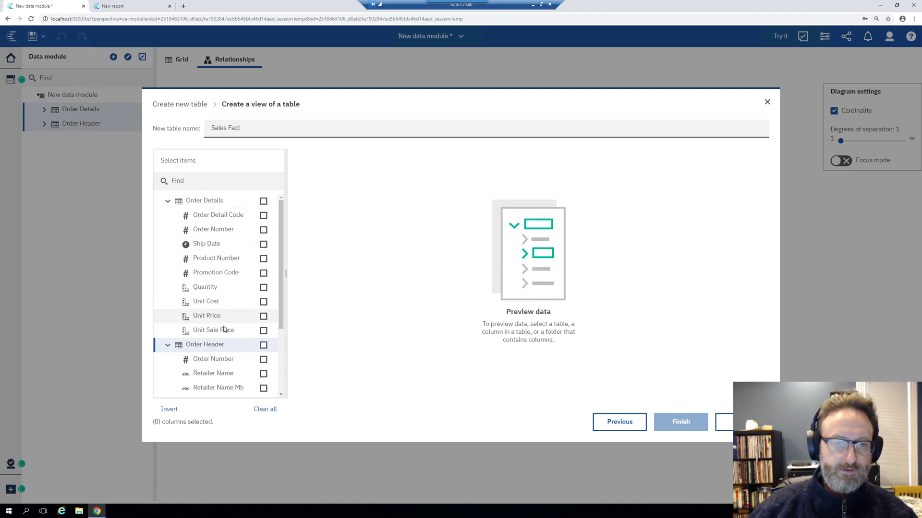
# Include Quantity, Unit Cost, Unit Price, Unit Sale Price and Product Number, leaving Promotion Code out
pyautogui.click(263, 288)
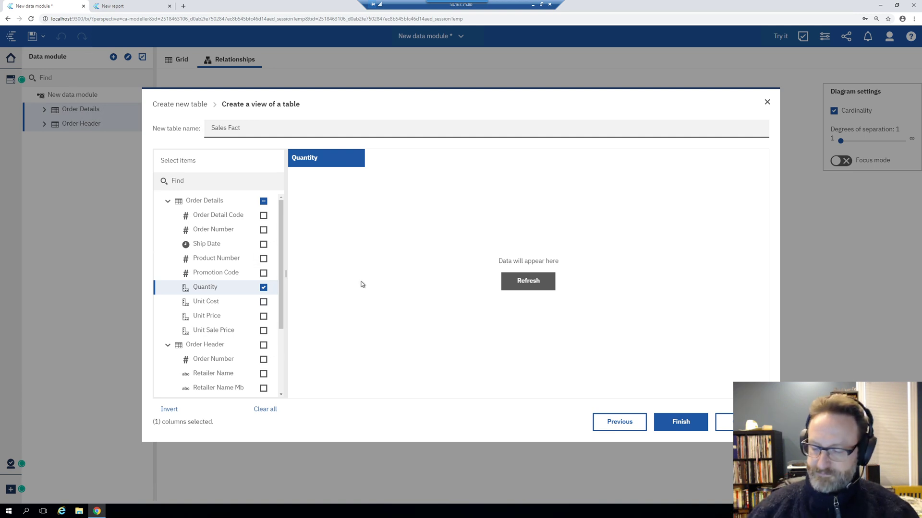
pyautogui.click(264, 302)
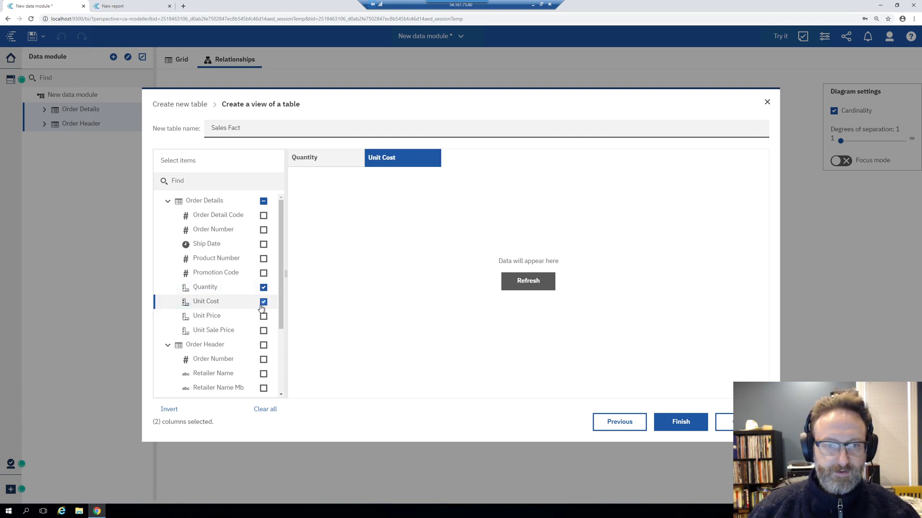
pyautogui.click(263, 317)
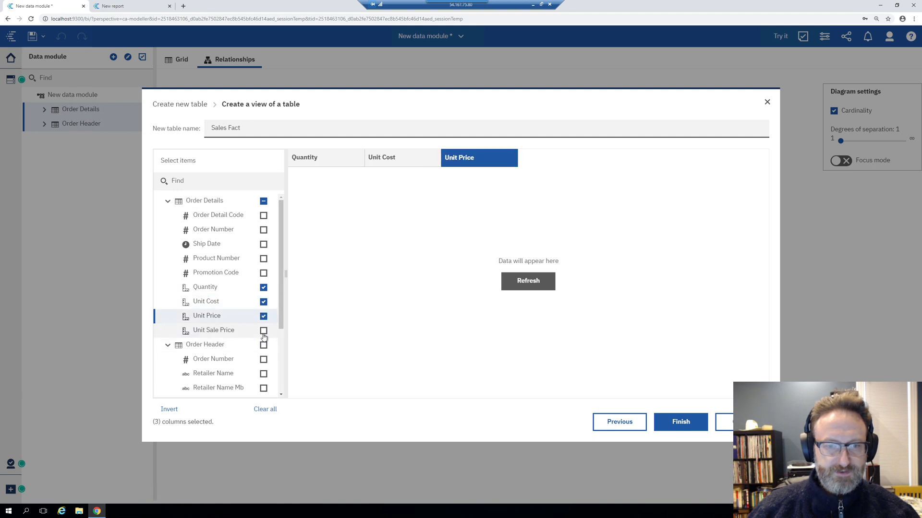
pyautogui.click(263, 331)
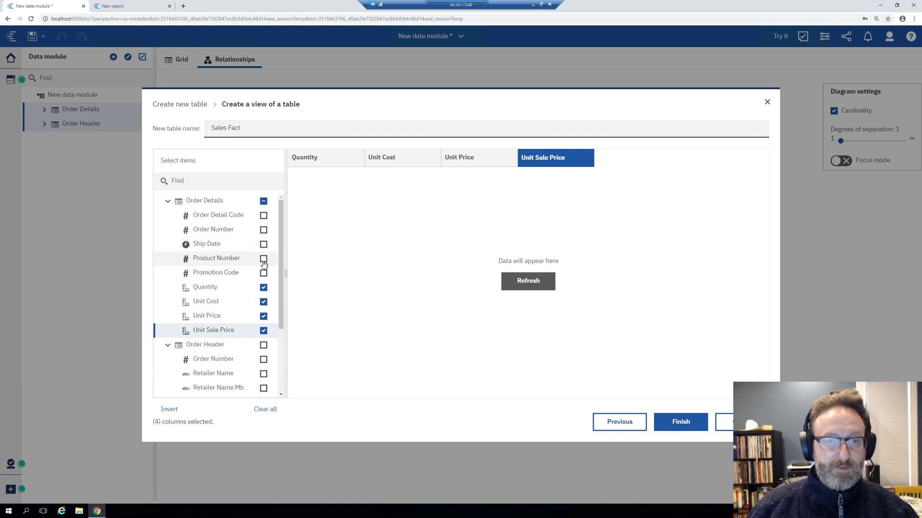
pyautogui.click(264, 259)
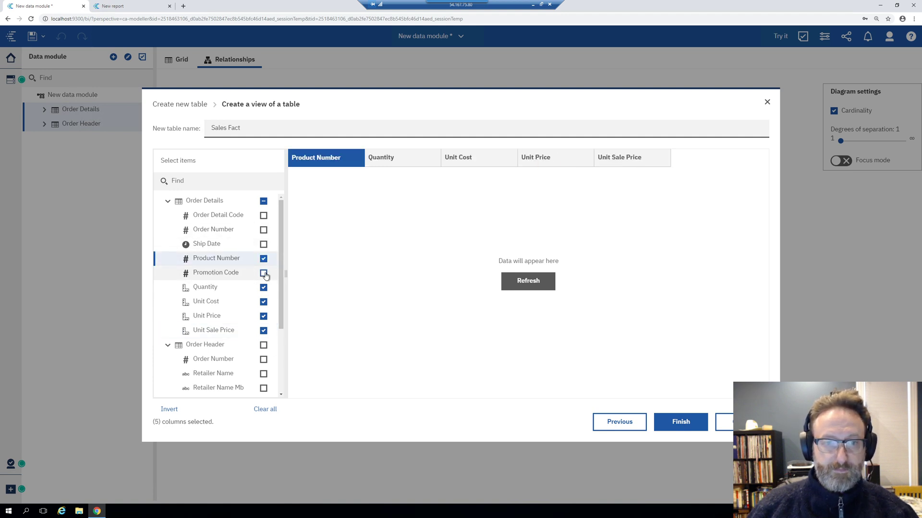
pyautogui.click(264, 273)
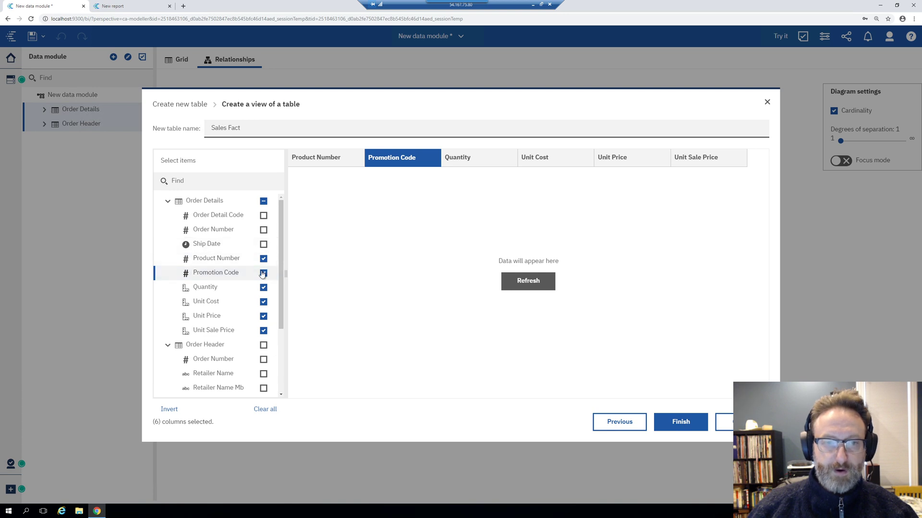
pyautogui.click(264, 273)
# Add Order Header's Order Number, Retailer Name, Retailer Site Code, Sales Staff Code, Sales Branch Code and Order Date
pyautogui.scroll(-2, 222, 317)
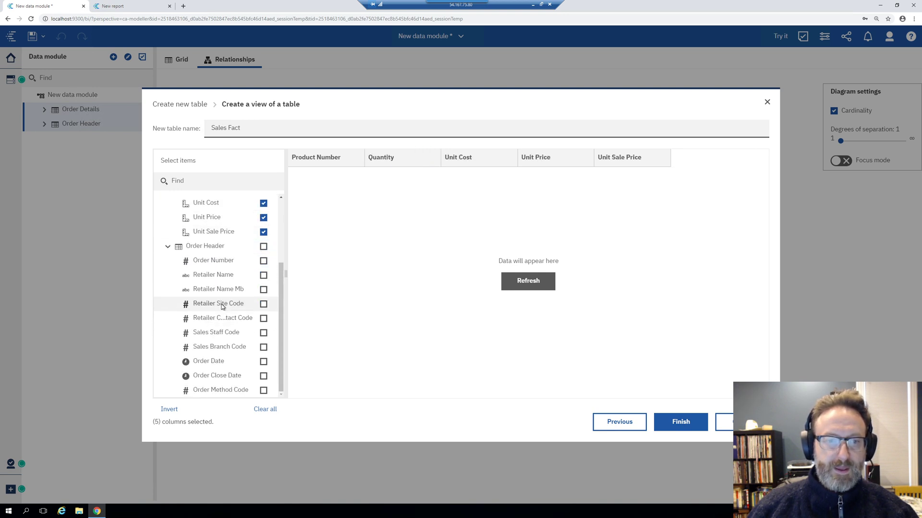
pyautogui.click(264, 262)
pyautogui.click(264, 303)
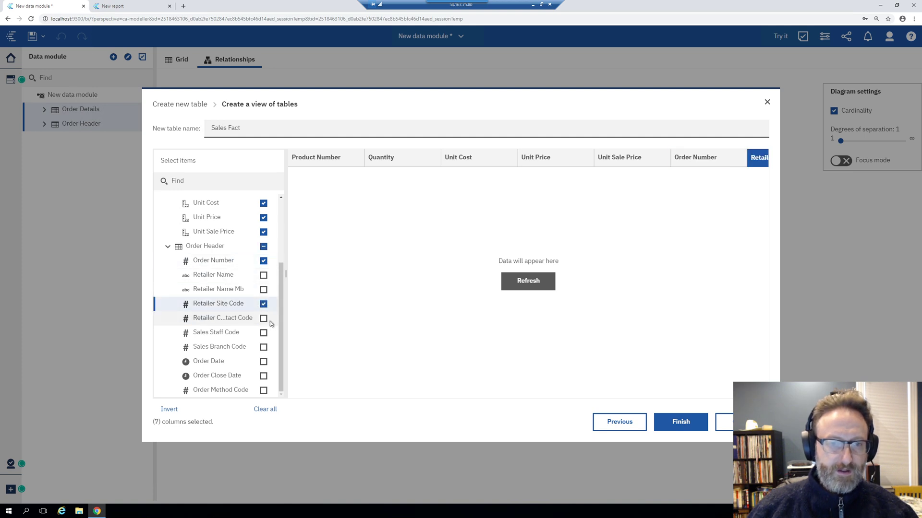
pyautogui.click(263, 275)
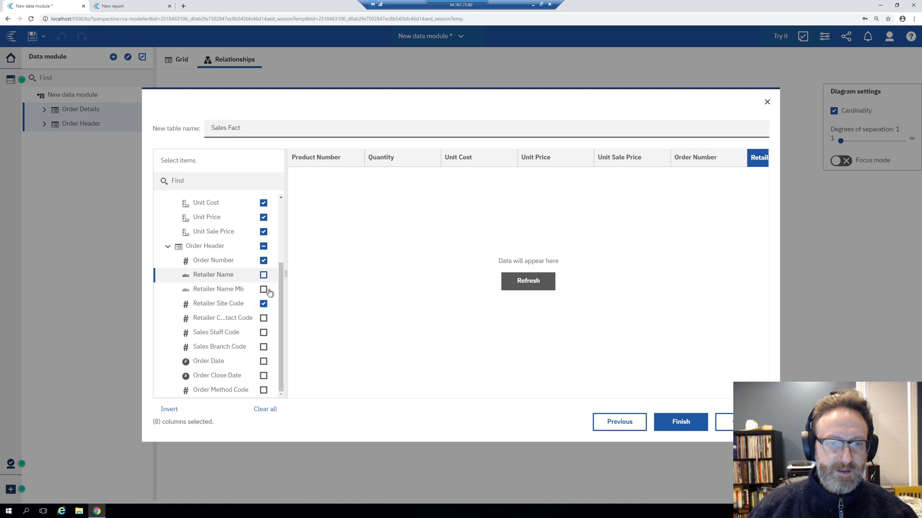
pyautogui.click(263, 333)
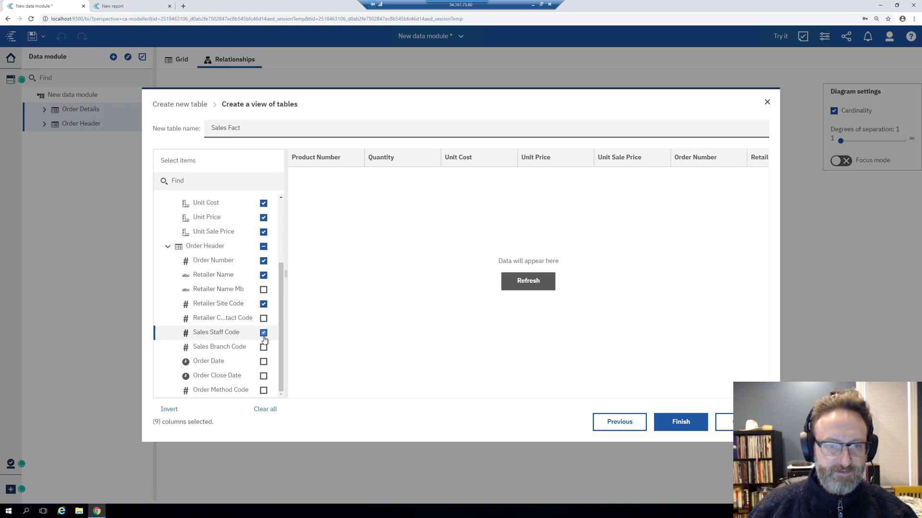
pyautogui.click(264, 348)
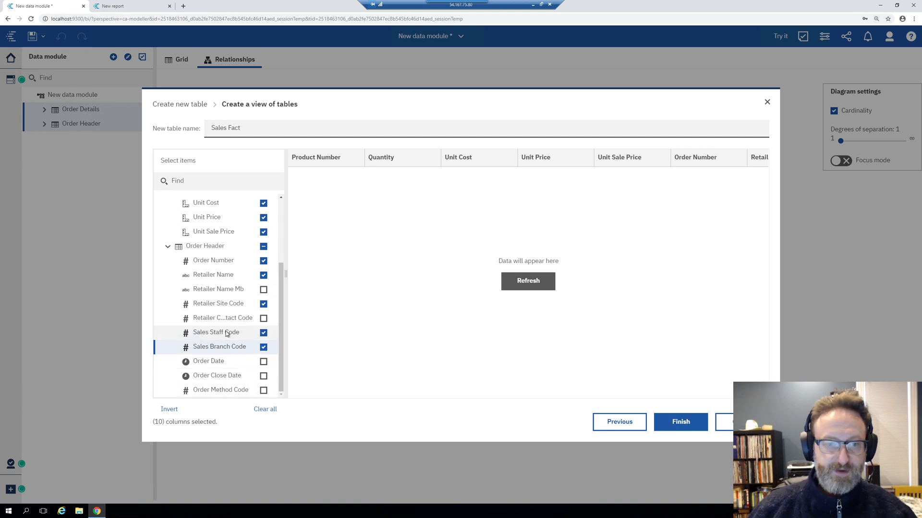
pyautogui.click(263, 362)
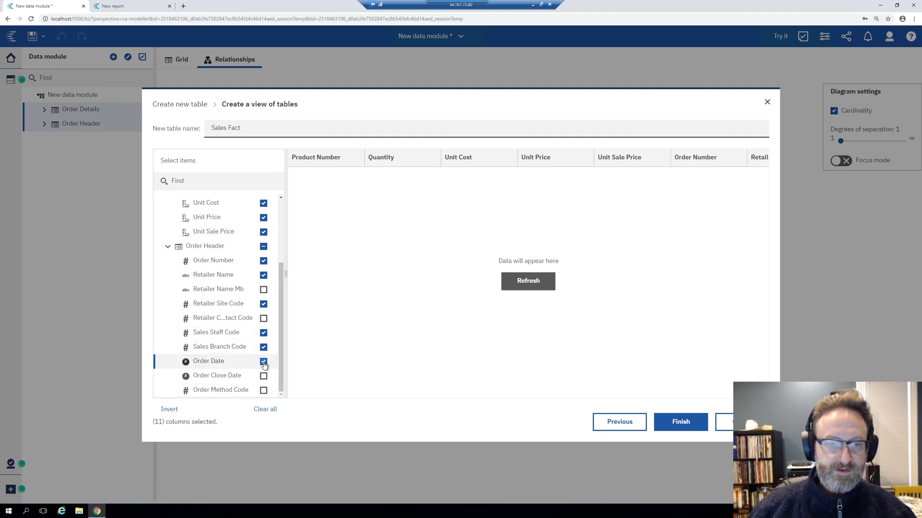
# Refresh the preview to load Sales Fact's data rows and scroll through them
pyautogui.scroll(3, 282, 363)
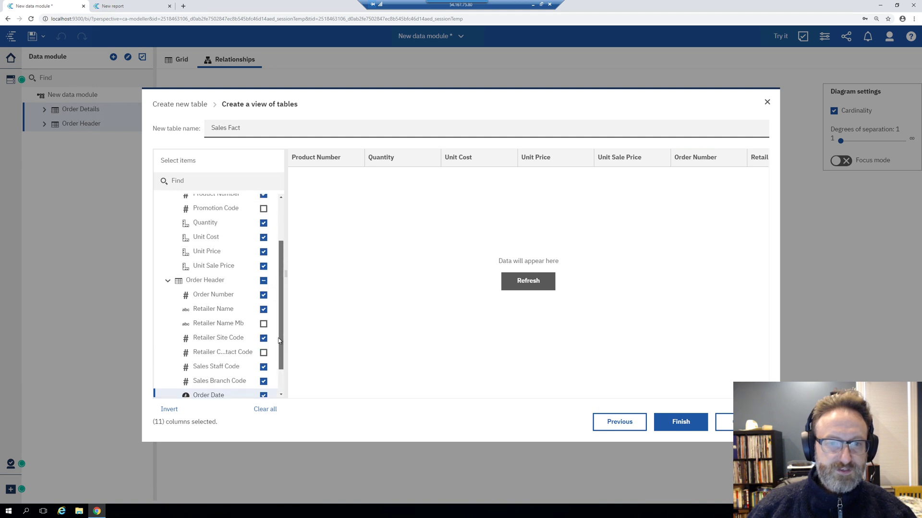
pyautogui.click(517, 287)
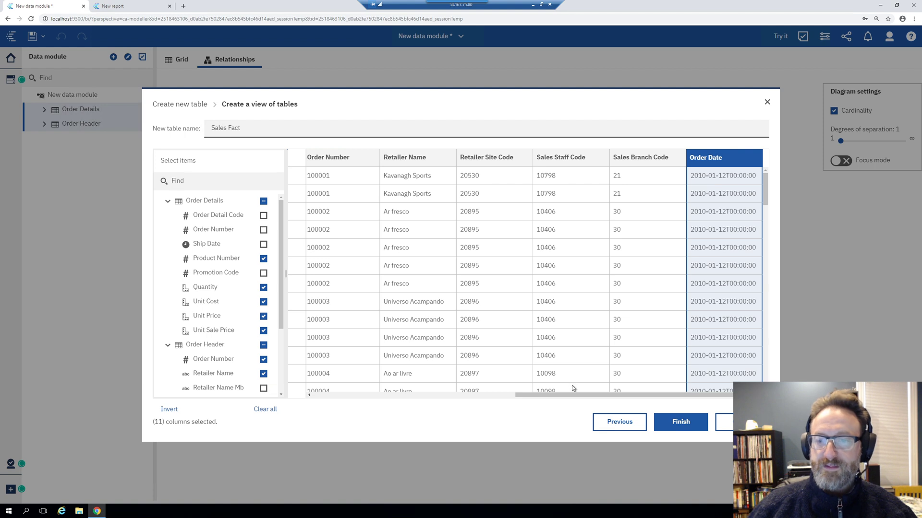
pyautogui.moveTo(572, 394); pyautogui.dragTo(301, 390)
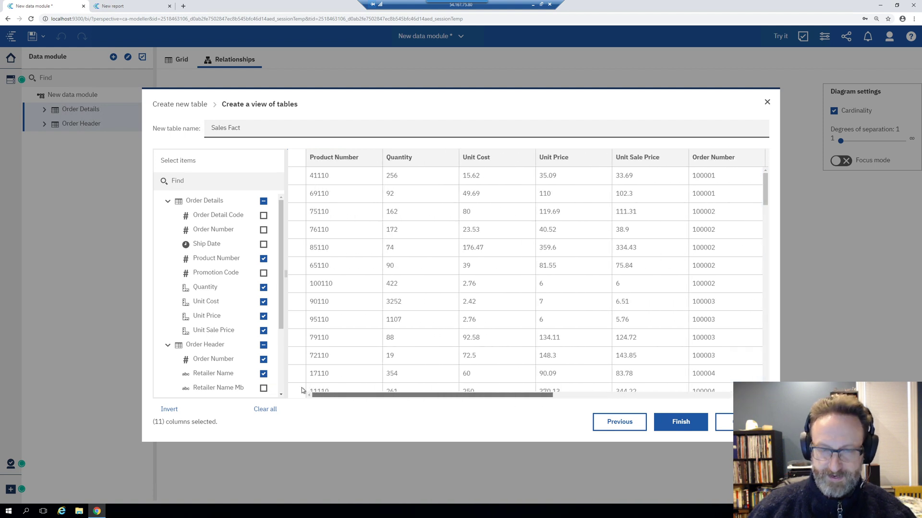
pyautogui.hscroll(8, 489, 354)
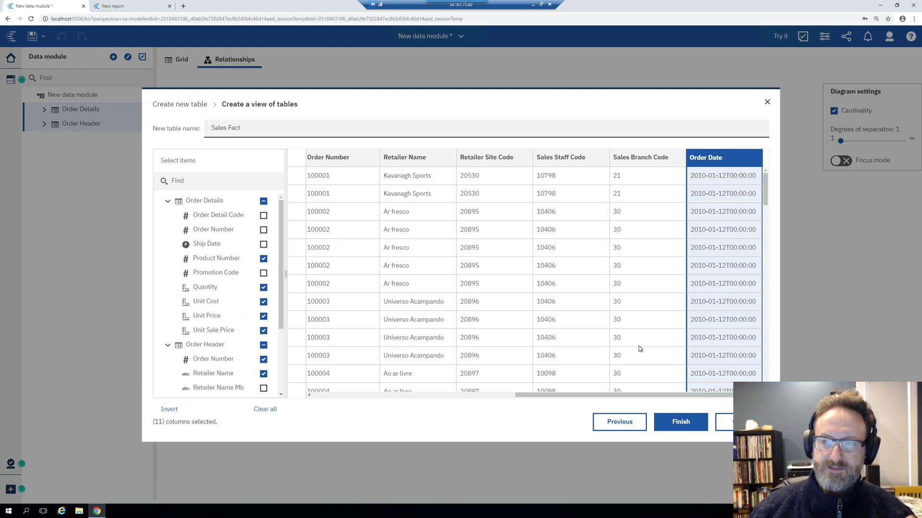
# Create the Sales Fact table and move its box to the upper left of the diagram
pyautogui.click(683, 424)
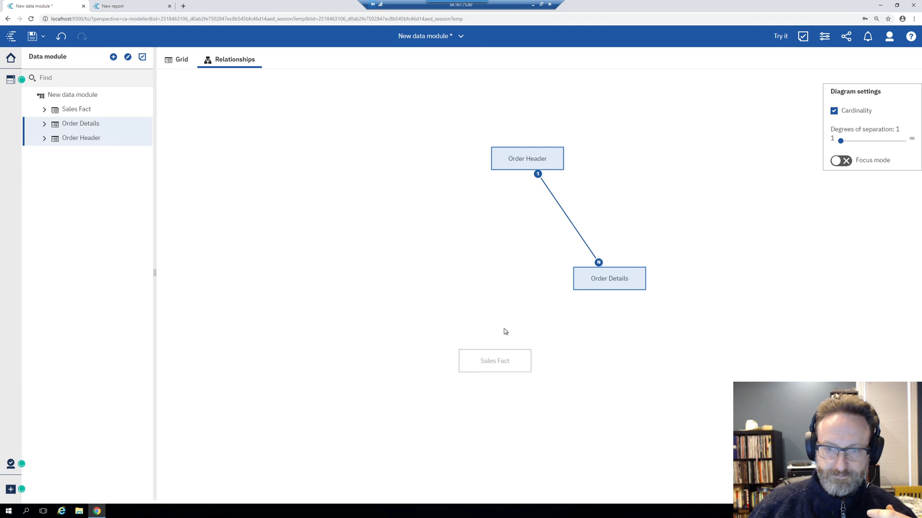
pyautogui.moveTo(496, 370); pyautogui.dragTo(338, 202)
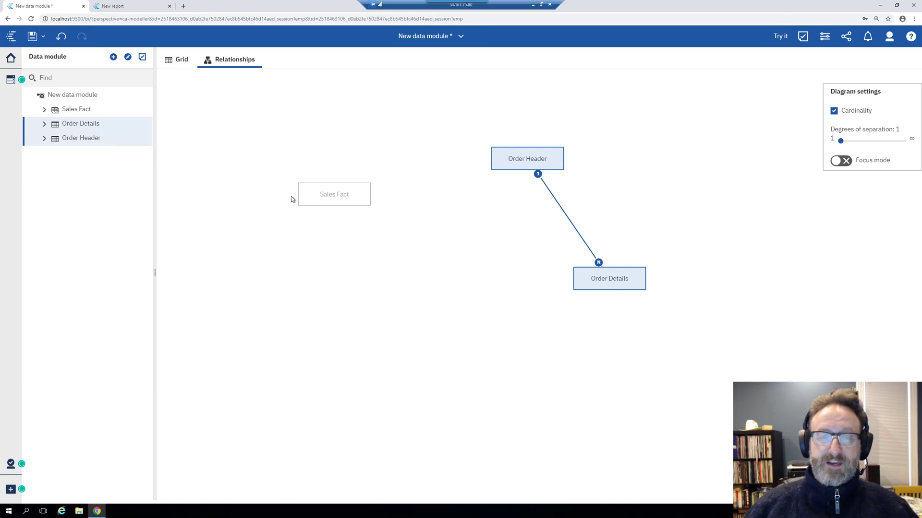
pyautogui.moveTo(334, 203); pyautogui.dragTo(376, 213)
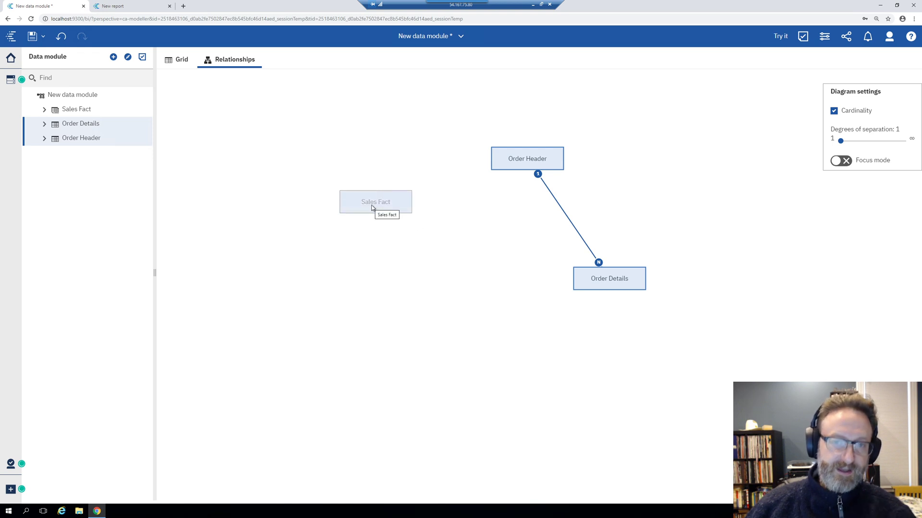
# Group Order Header, Order Details below it, and Sales Fact together on the diagram's right
pyautogui.click(65, 109)
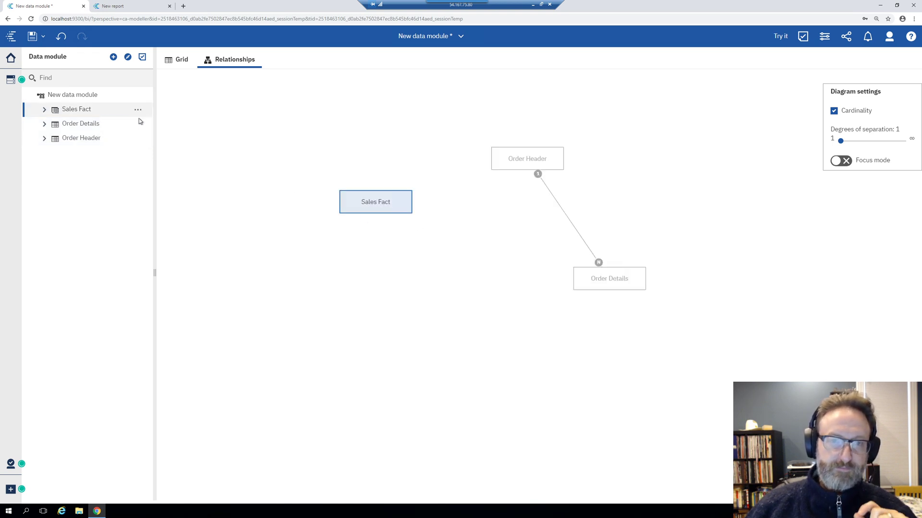
pyautogui.click(509, 161)
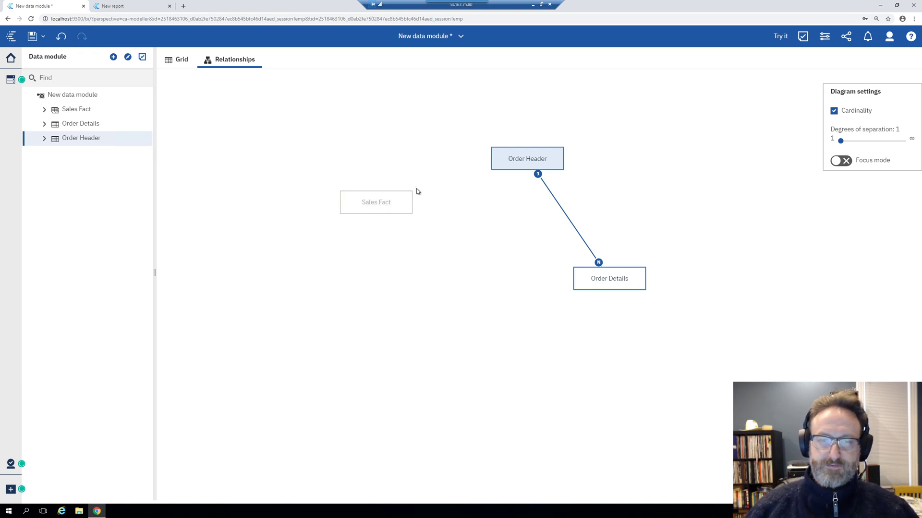
pyautogui.moveTo(518, 161); pyautogui.dragTo(632, 186)
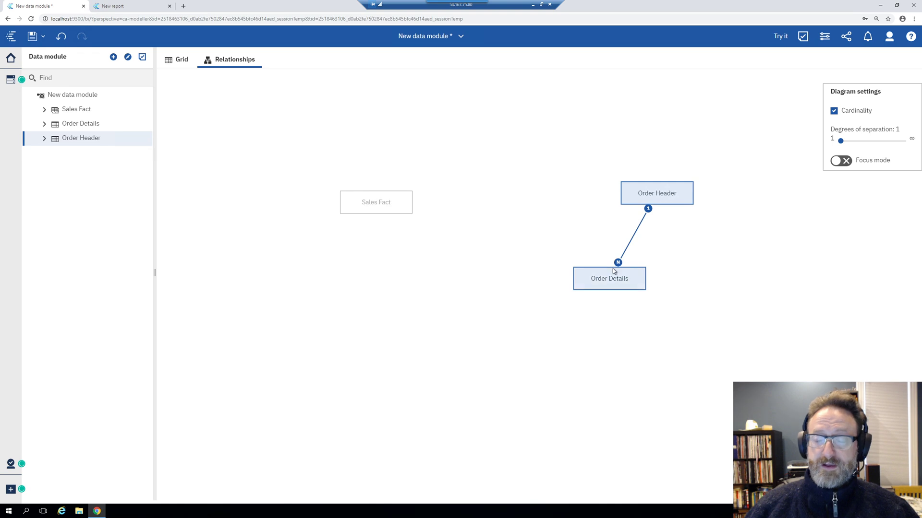
pyautogui.moveTo(612, 269); pyautogui.dragTo(637, 258)
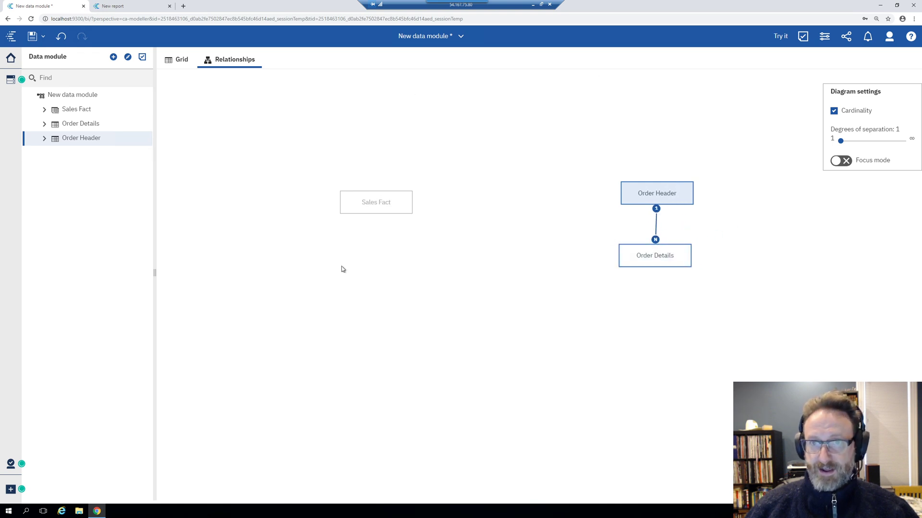
pyautogui.moveTo(387, 200); pyautogui.dragTo(584, 217)
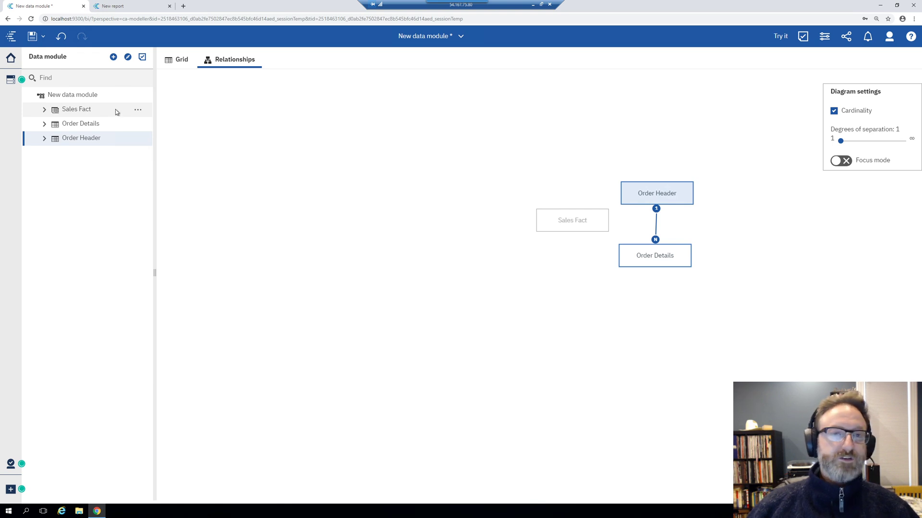
# From gosales, multi-select Product, Product Brand, Product Line, Product Name Lookup and Product Type
pyautogui.click(113, 58)
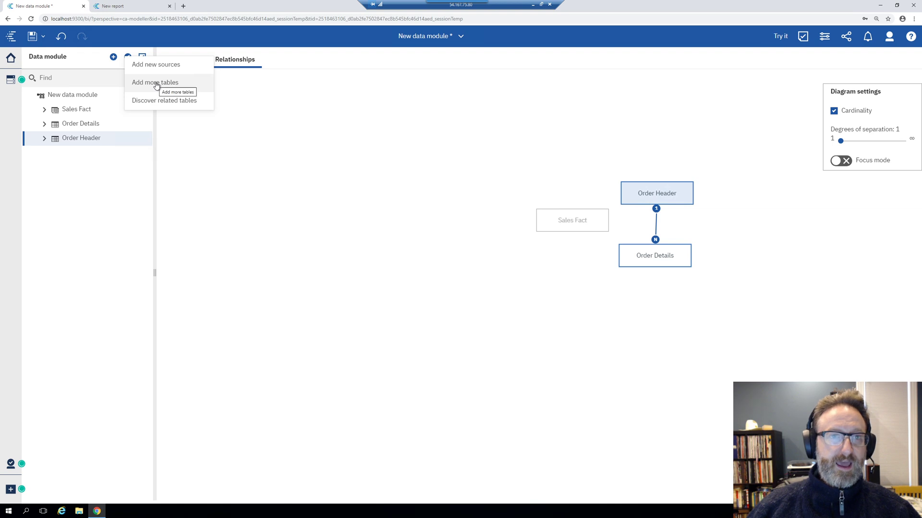
pyautogui.click(9, 81)
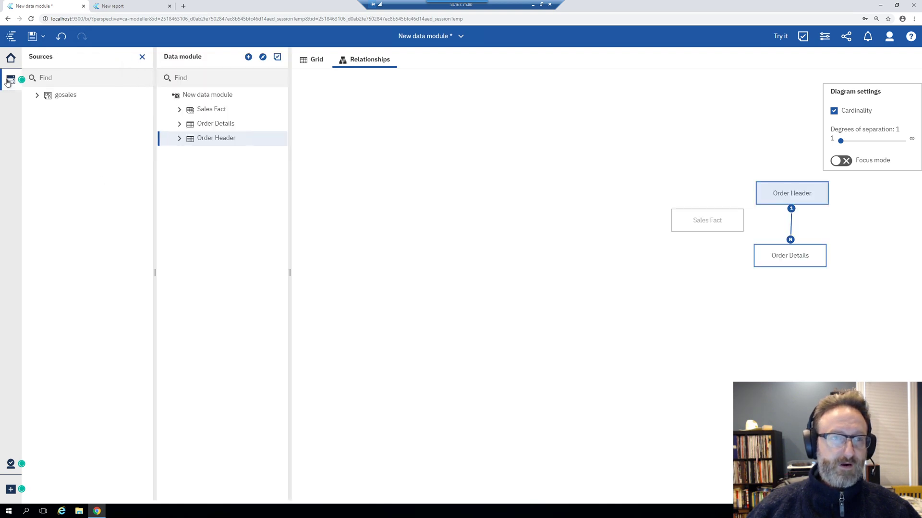
pyautogui.click(37, 96)
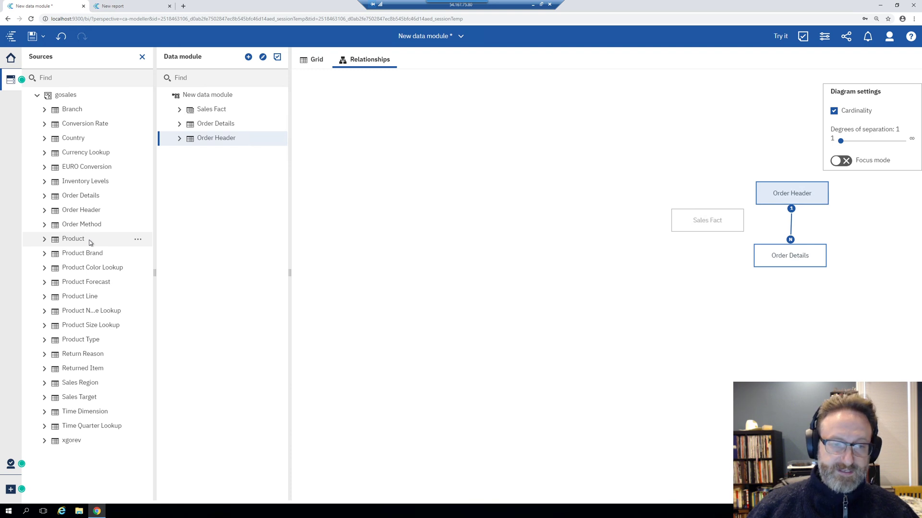
pyautogui.keyDown('ctrl'); pyautogui.click(93, 254); pyautogui.keyUp('ctrl')
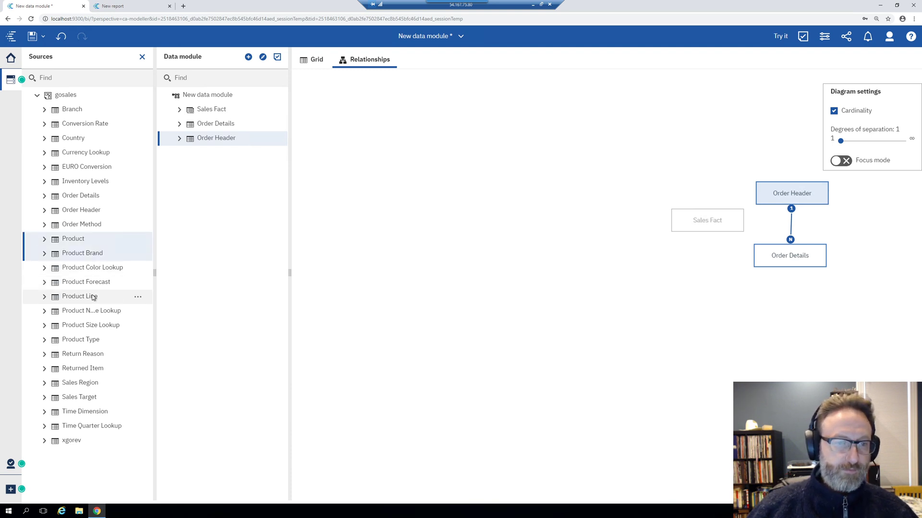
pyautogui.keyDown('ctrl'); pyautogui.click(110, 313); pyautogui.keyUp('ctrl')
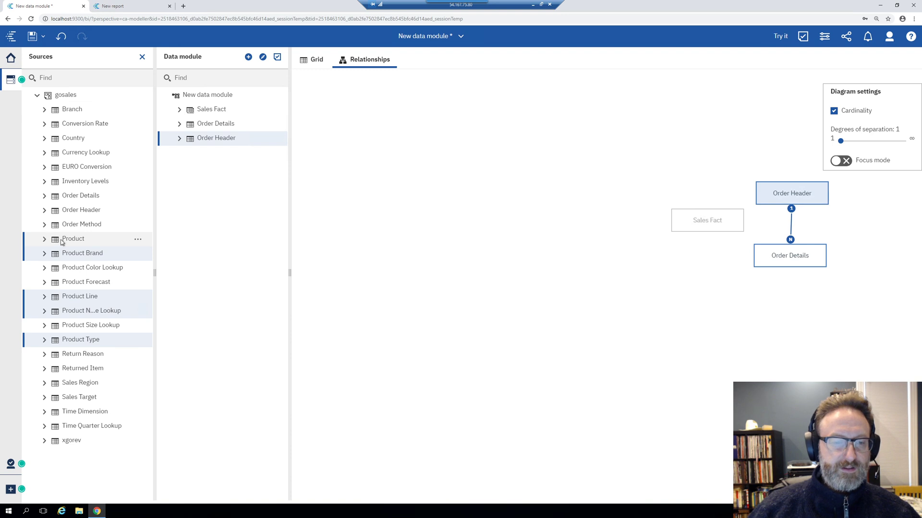
# Add the five product tables to the diagram and spread their boxes apart
pyautogui.moveTo(76, 246); pyautogui.dragTo(359, 188)
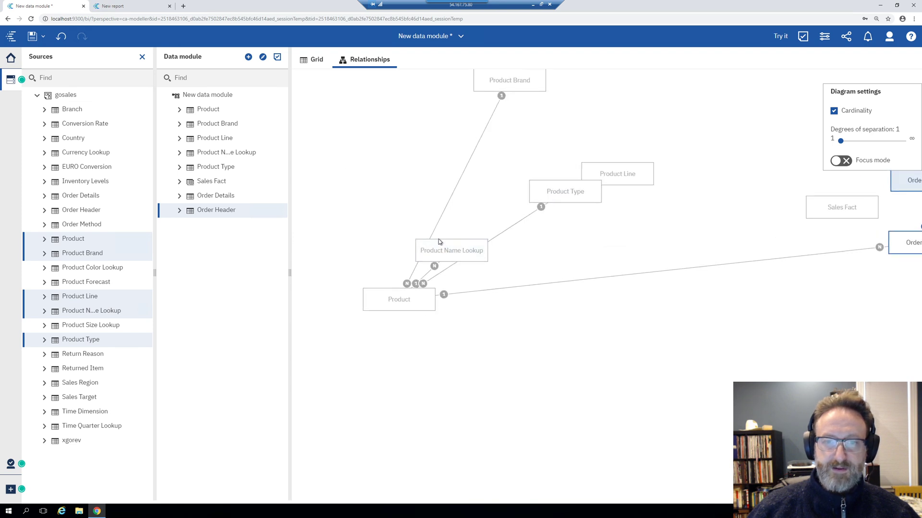
pyautogui.moveTo(440, 241); pyautogui.dragTo(340, 182)
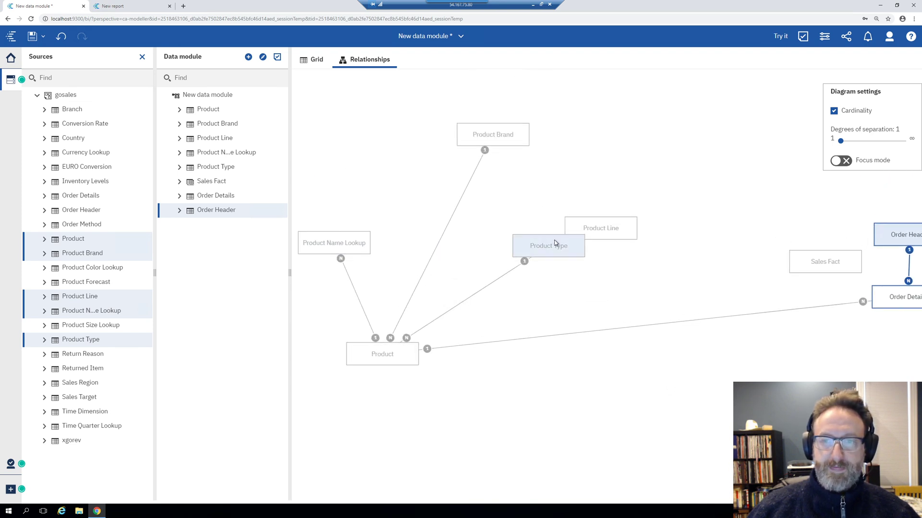
pyautogui.moveTo(554, 243); pyautogui.dragTo(526, 201)
pyautogui.moveTo(582, 230); pyautogui.dragTo(615, 162)
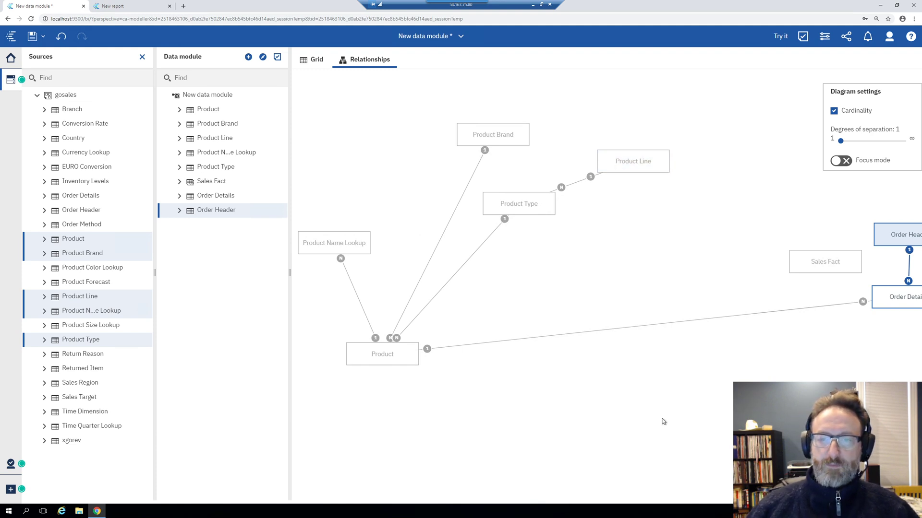
pyautogui.moveTo(663, 422); pyautogui.dragTo(630, 411)
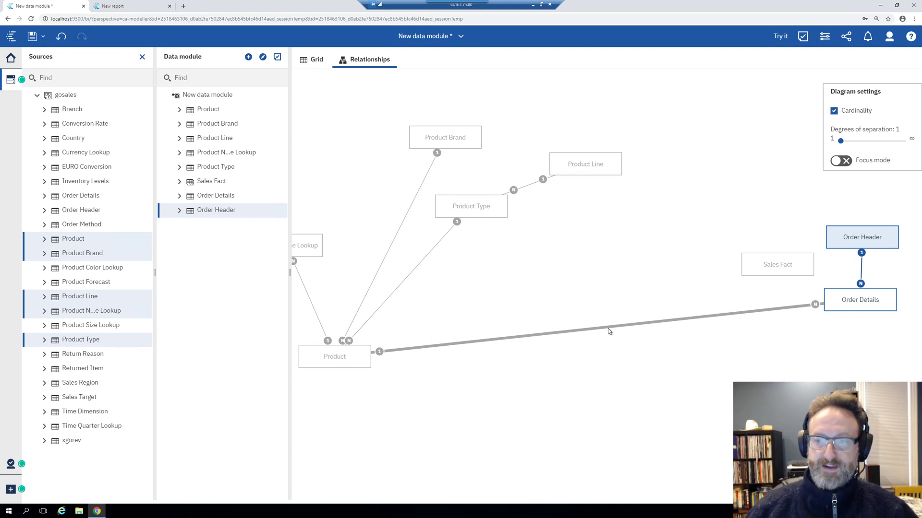
# Remove the Product–Order Details relationship and neatly reposition Product, Product Brand, Product Type and Product Line
pyautogui.click(549, 337)
pyautogui.click(589, 364)
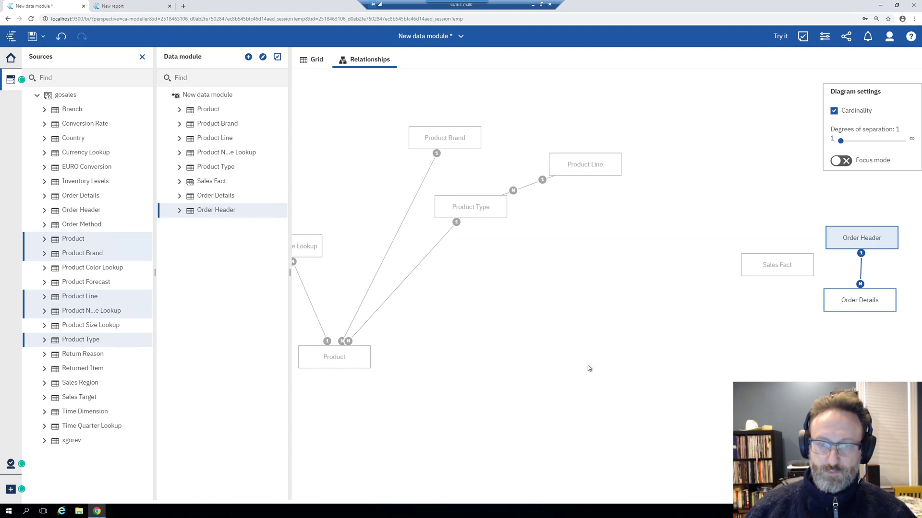
pyautogui.moveTo(322, 364); pyautogui.dragTo(459, 310)
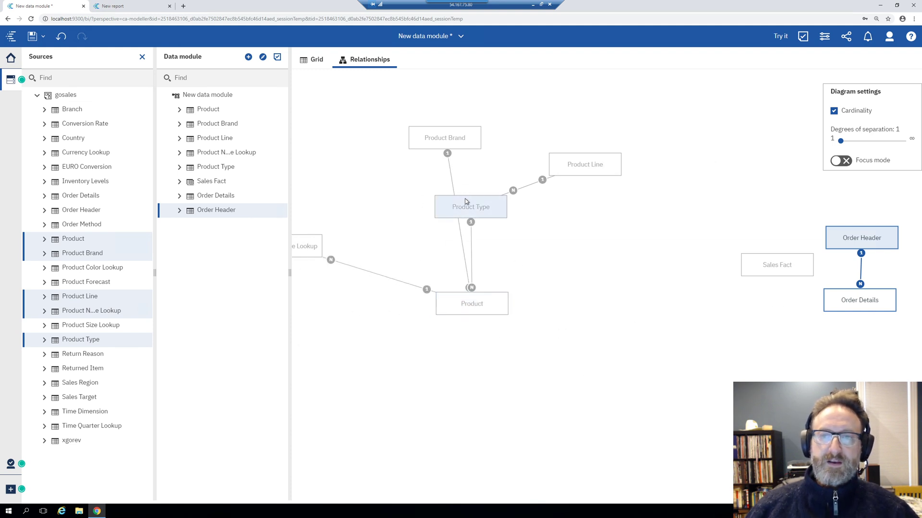
pyautogui.moveTo(448, 138); pyautogui.dragTo(360, 141)
pyautogui.moveTo(466, 203); pyautogui.dragTo(461, 176)
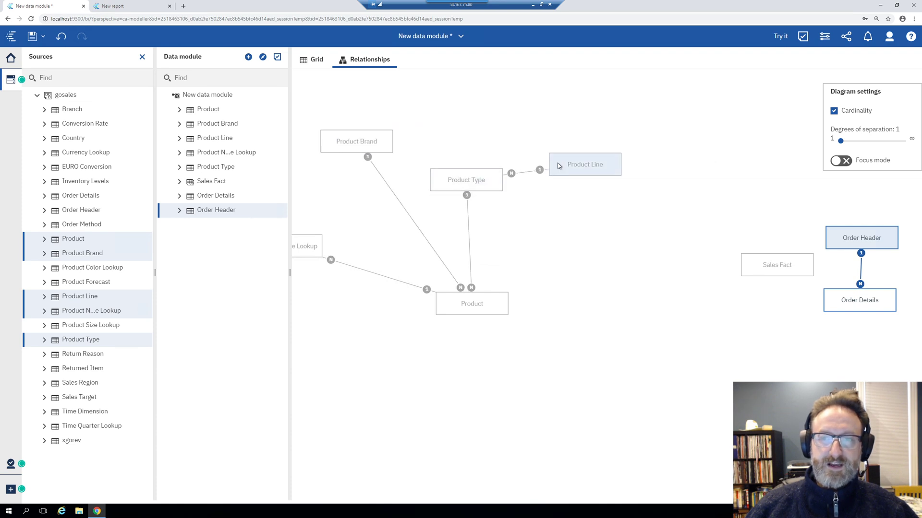
pyautogui.click(551, 119)
pyautogui.moveTo(566, 158); pyautogui.dragTo(562, 123)
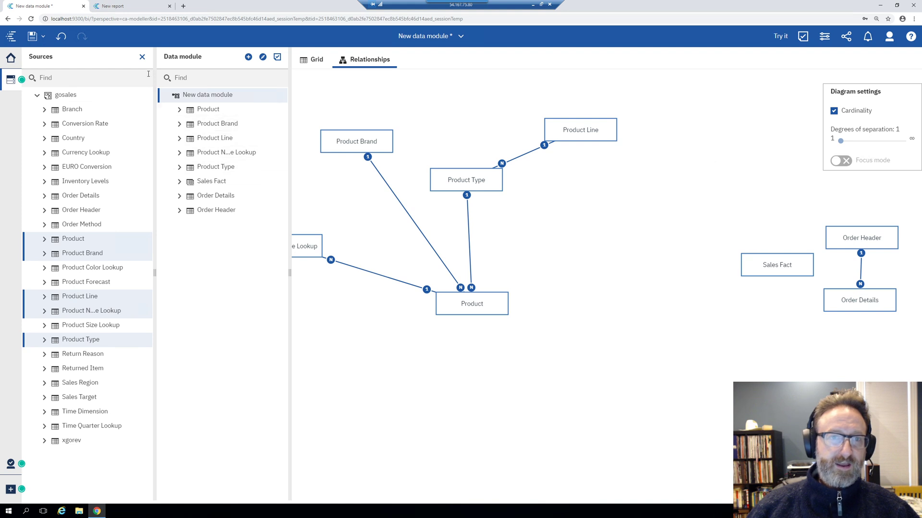
# Start a new view of tables from the five selected product tables
pyautogui.click(215, 111)
pyautogui.keyDown('ctrl'); pyautogui.click(239, 126); pyautogui.keyUp('ctrl')
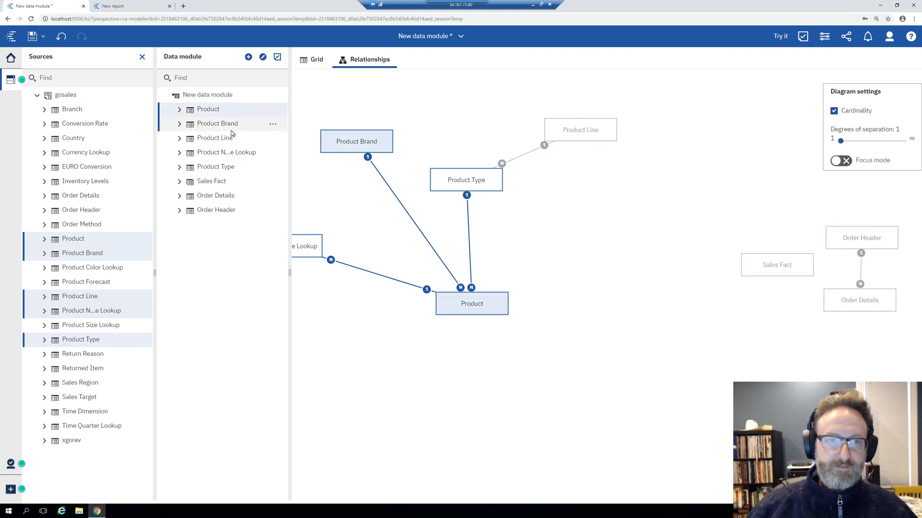
pyautogui.keyDown('ctrl'); pyautogui.click(230, 139); pyautogui.keyUp('ctrl')
pyautogui.keyDown('ctrl'); pyautogui.click(222, 153); pyautogui.keyUp('ctrl')
pyautogui.keyDown('ctrl'); pyautogui.click(220, 166); pyautogui.keyUp('ctrl')
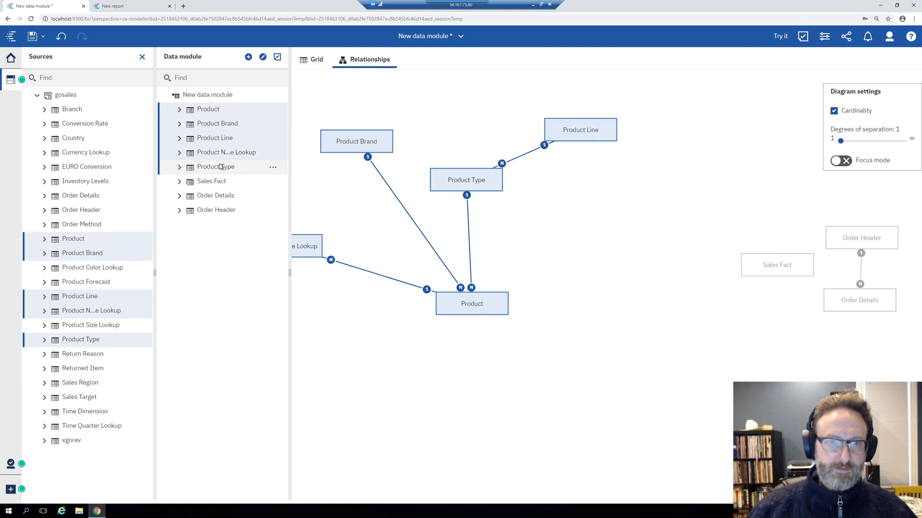
pyautogui.rightClick(270, 165)
pyautogui.click(307, 192)
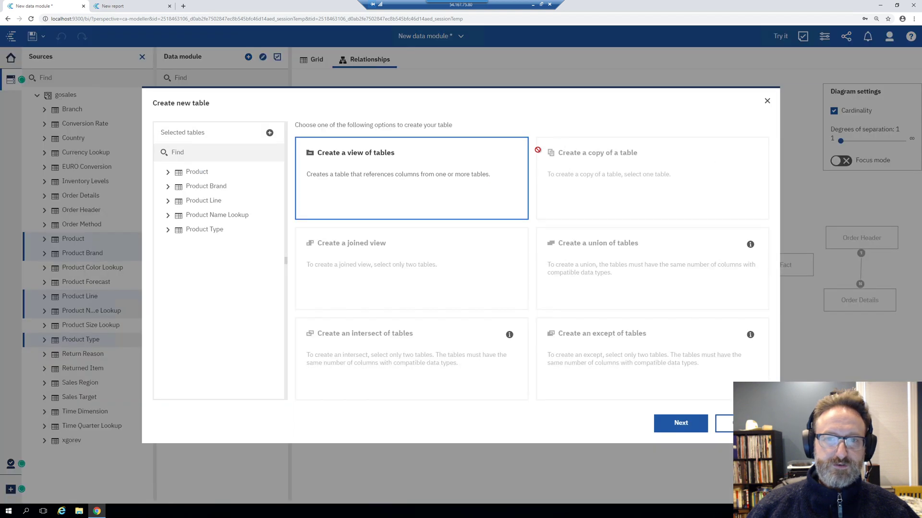
pyautogui.click(681, 424)
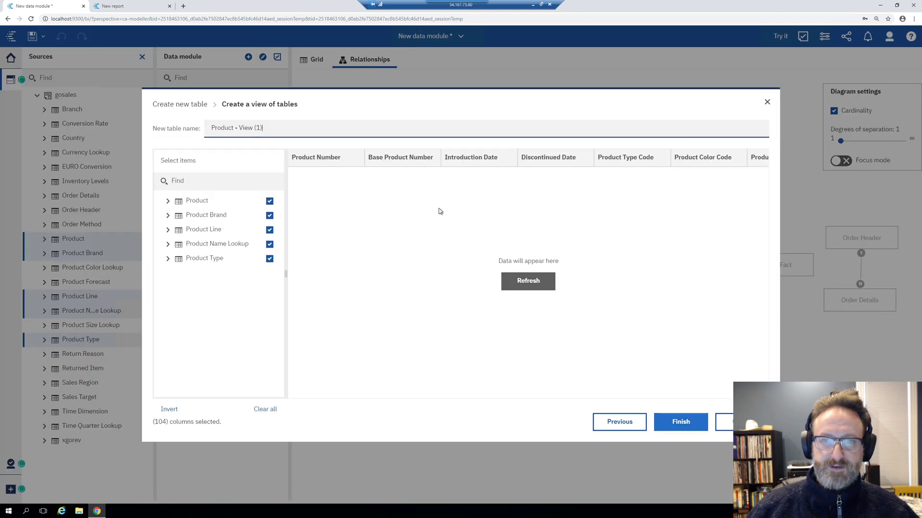
# Name the view 'Product Dimension' and uncheck all columns of the five tables
pyautogui.write('P')
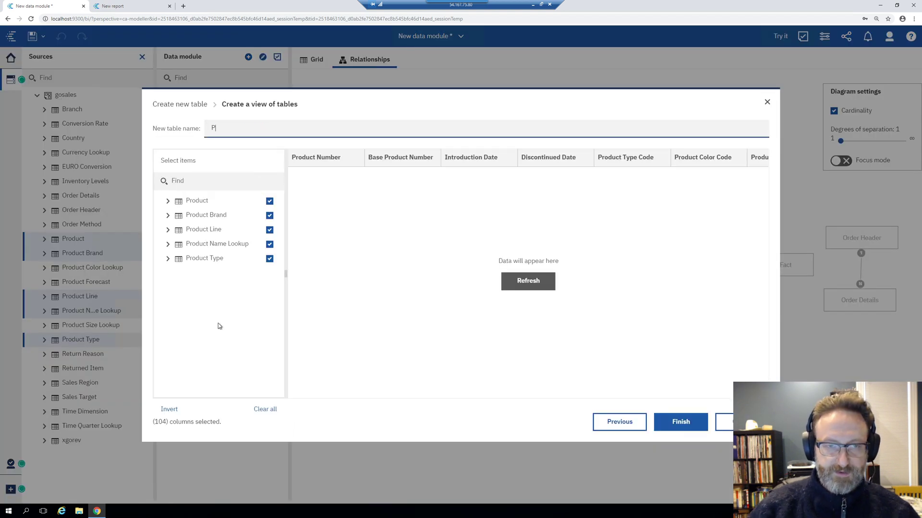
pyautogui.write('roduct Dimensio')
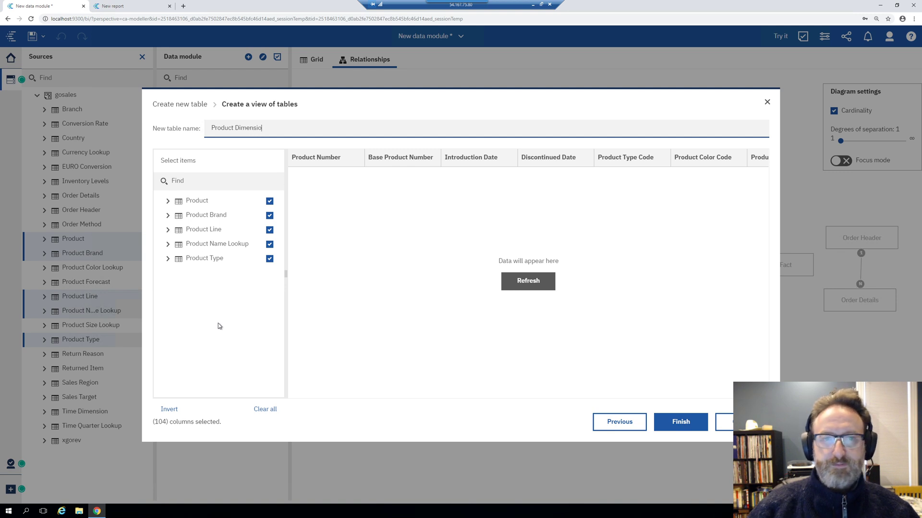
pyautogui.write('n')
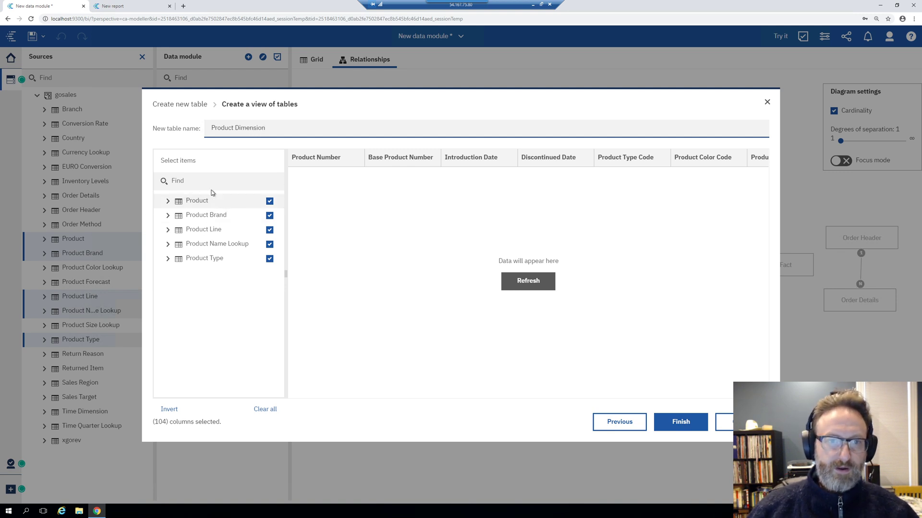
pyautogui.click(269, 201)
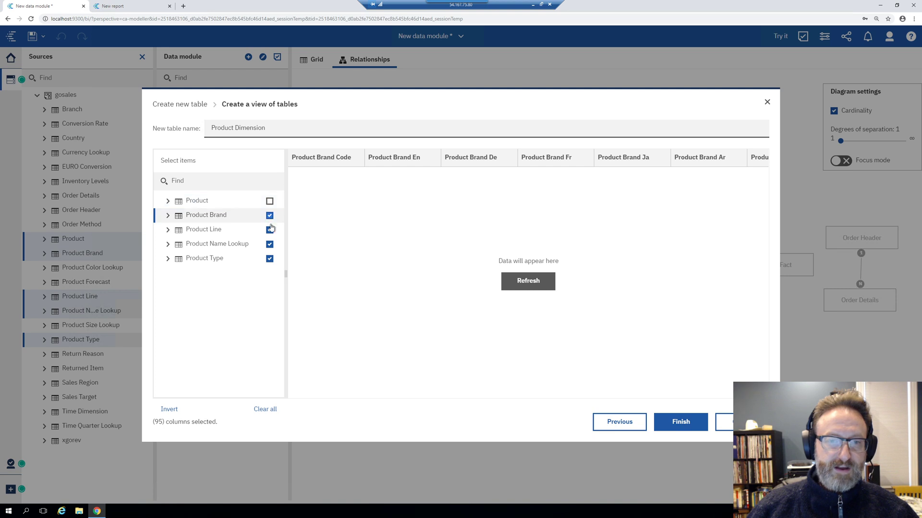
pyautogui.click(270, 215)
pyautogui.click(270, 230)
pyautogui.click(269, 245)
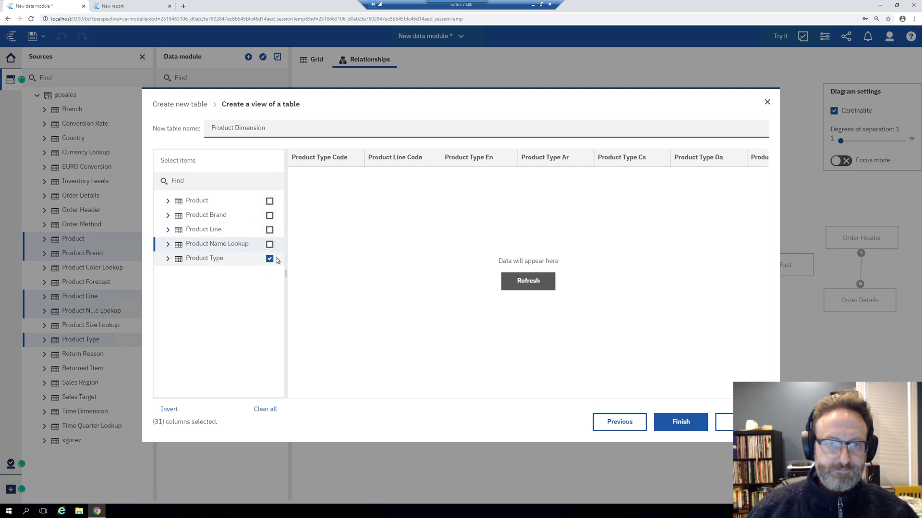
pyautogui.click(270, 259)
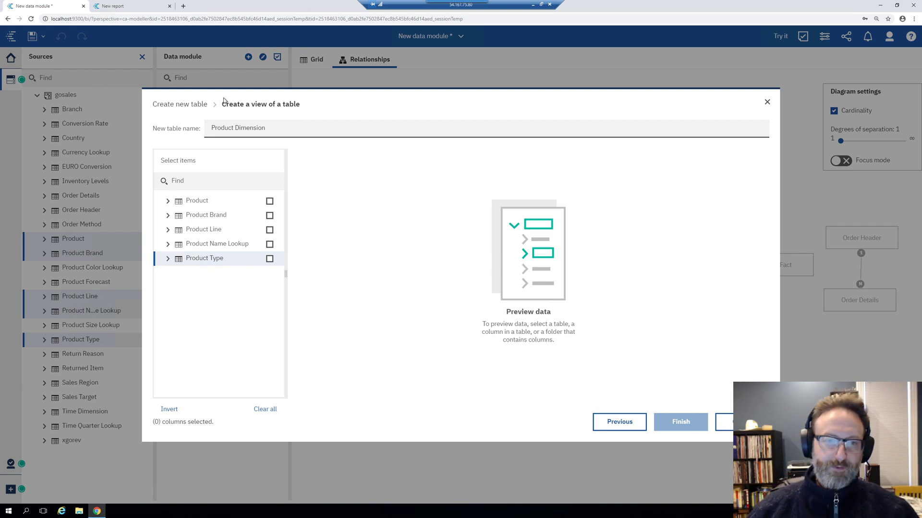
# Include Product Number, Product Type Code and Product Size Code from the Product table
pyautogui.click(168, 201)
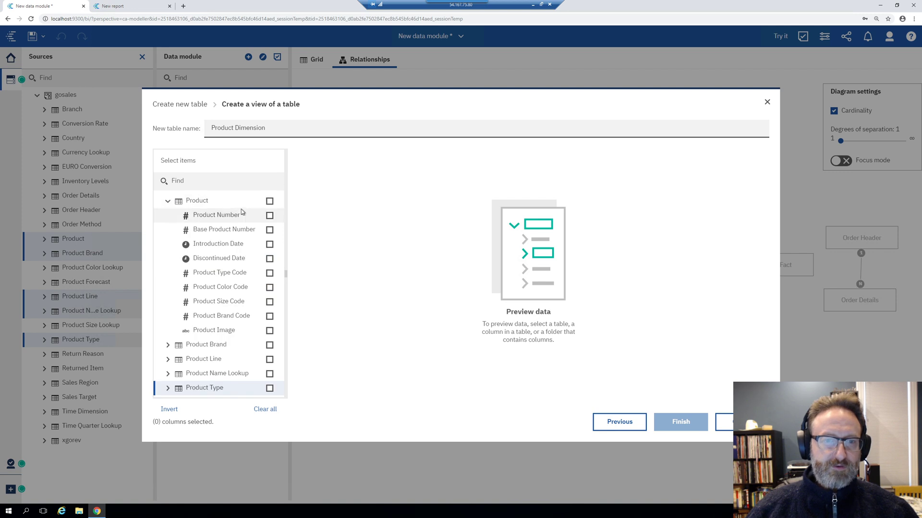
pyautogui.click(269, 216)
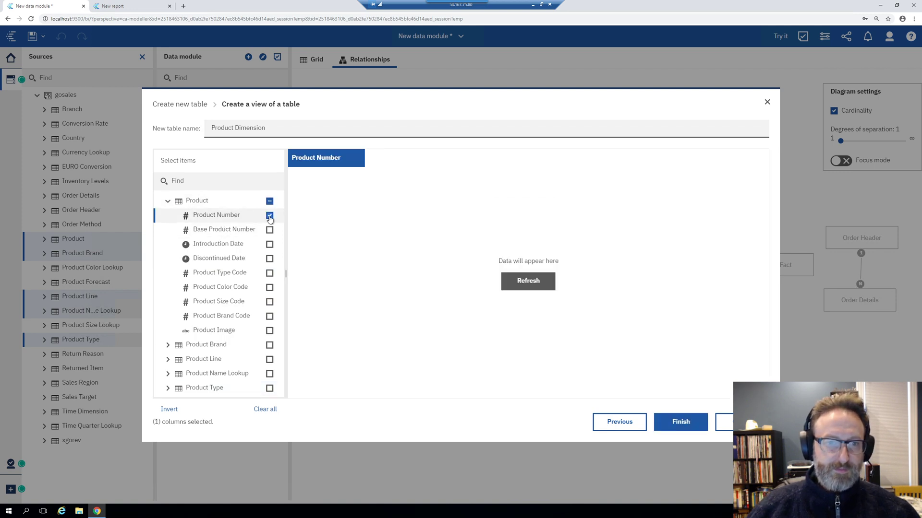
pyautogui.click(269, 273)
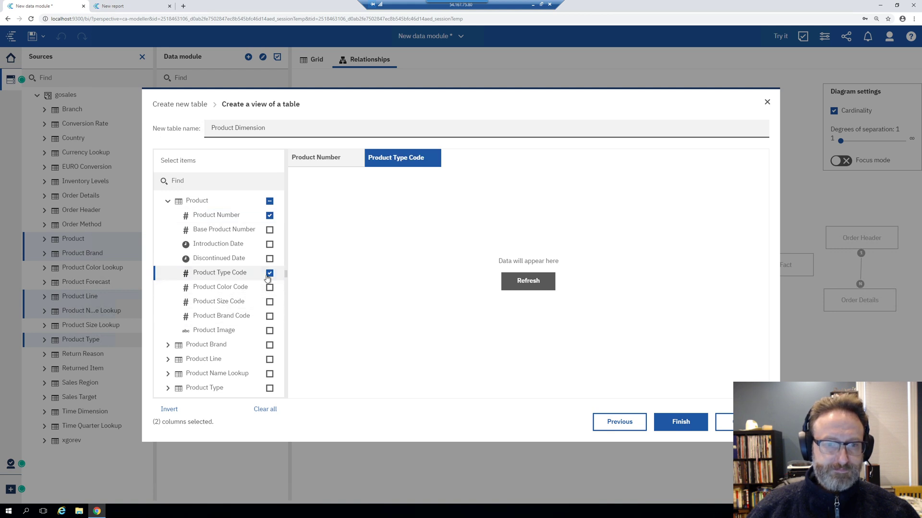
pyautogui.click(269, 303)
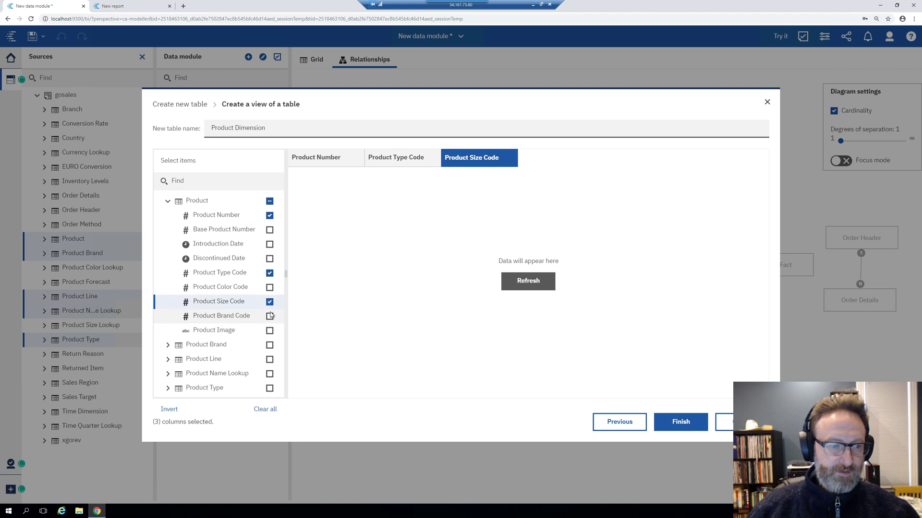
pyautogui.click(266, 316)
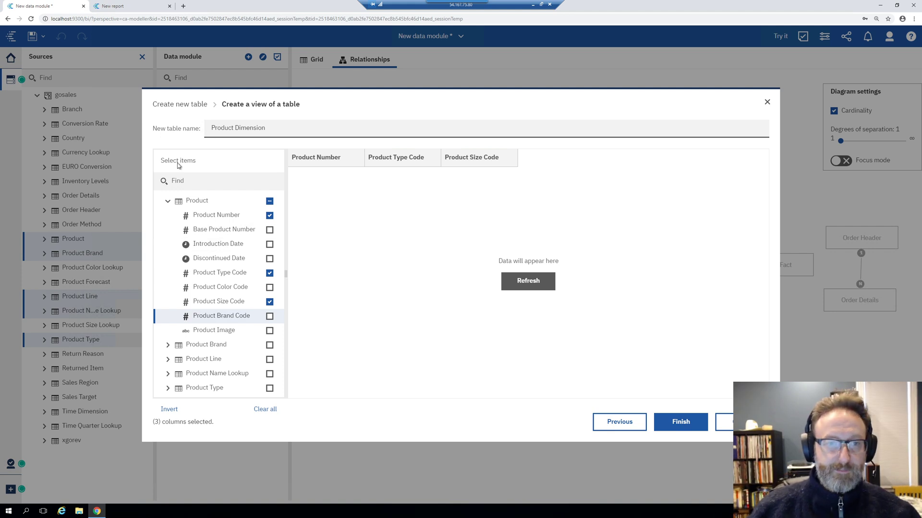
pyautogui.click(168, 201)
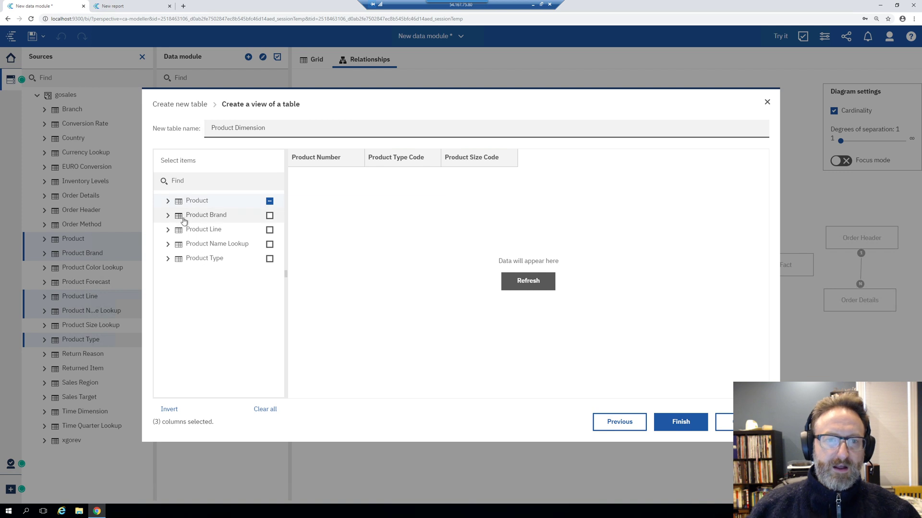
# Add Product Line En, Product Name and Product Type En from their respective tables
pyautogui.click(168, 230)
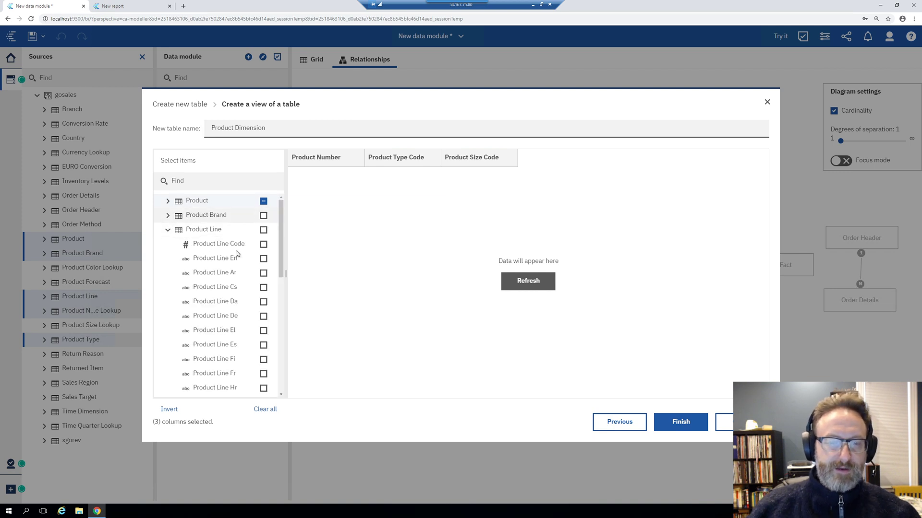
pyautogui.moveTo(280, 242); pyautogui.dragTo(281, 247)
pyautogui.click(264, 247)
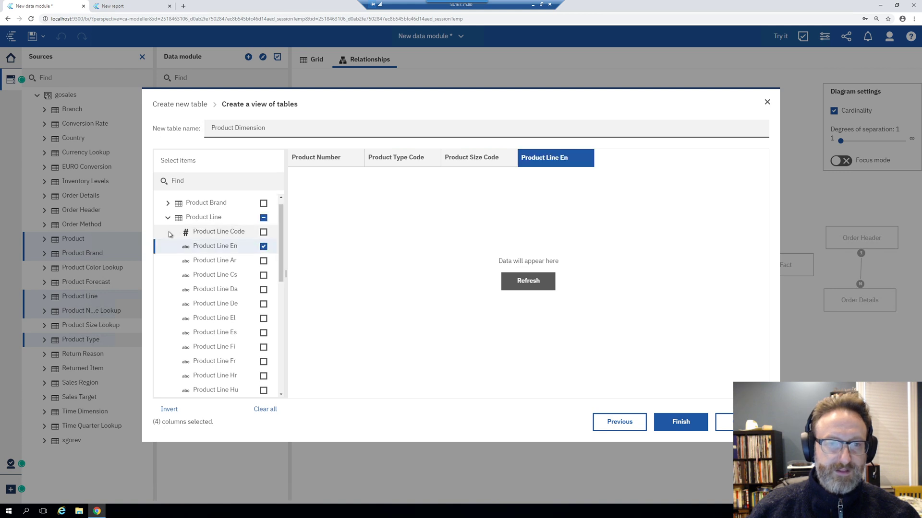
pyautogui.click(168, 218)
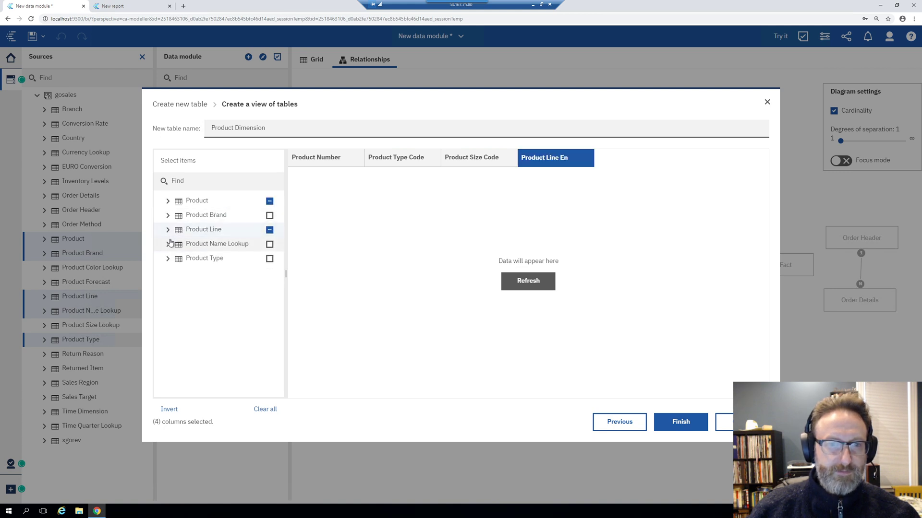
pyautogui.click(168, 244)
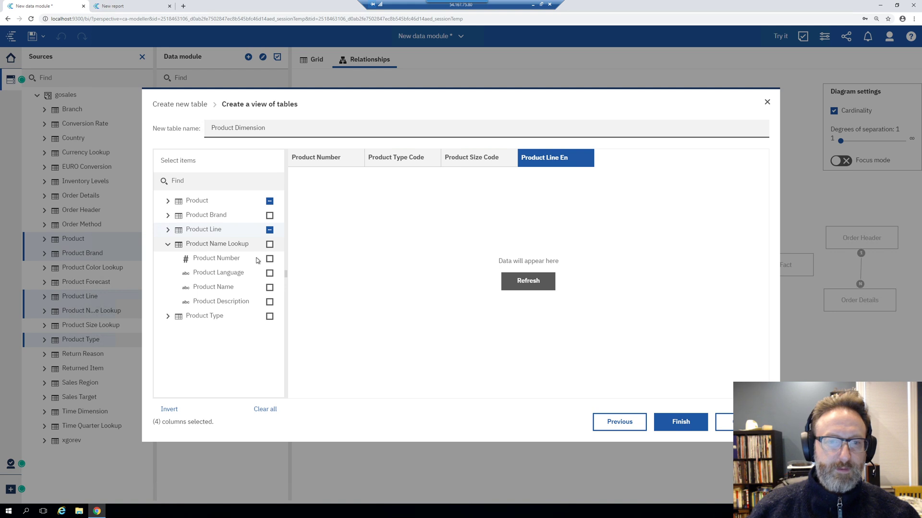
pyautogui.click(269, 287)
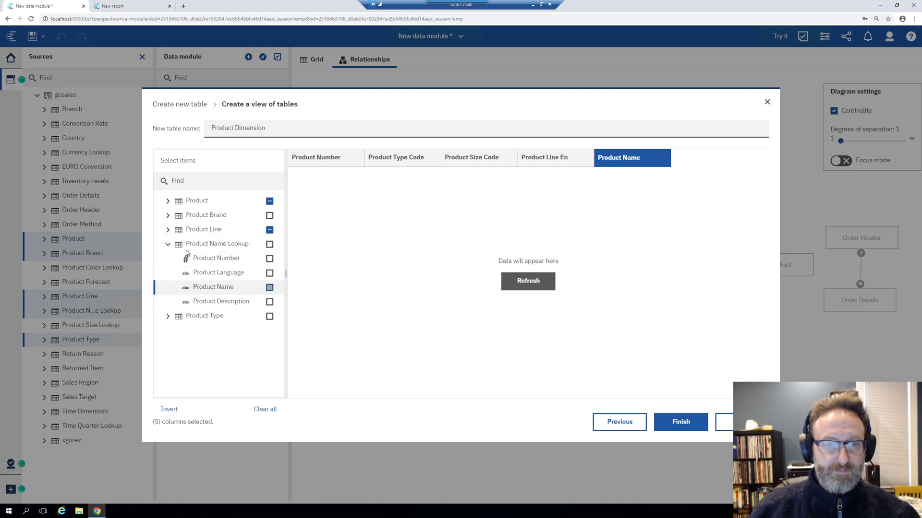
pyautogui.click(168, 244)
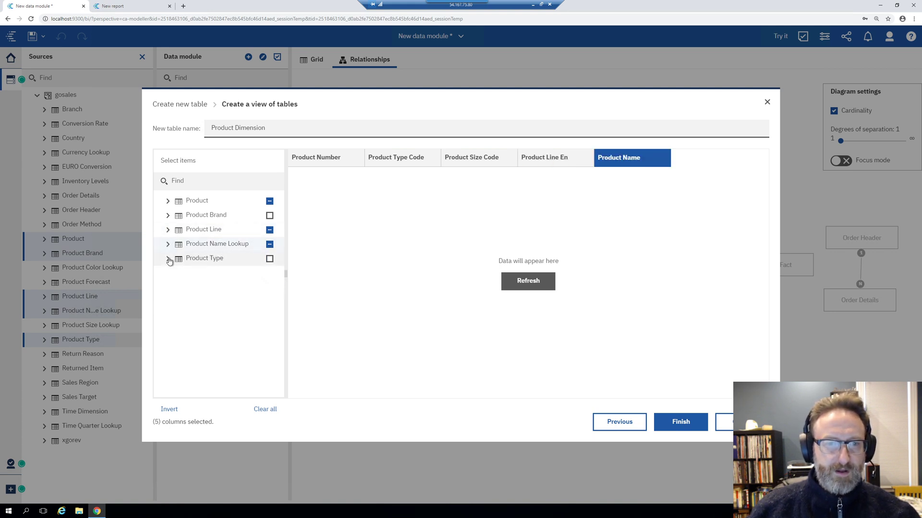
pyautogui.click(167, 258)
pyautogui.click(263, 302)
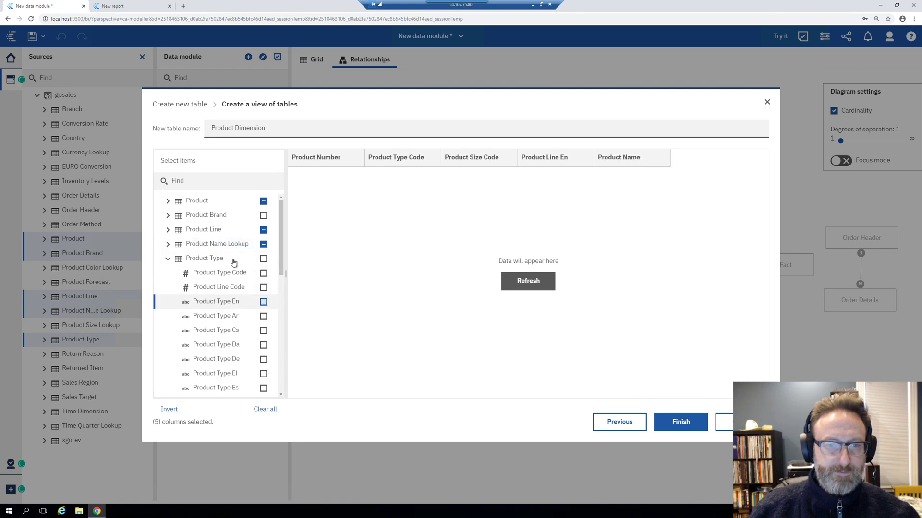
# Refresh the Product Dimension preview, review Product Line columns, and finish the view
pyautogui.click(549, 280)
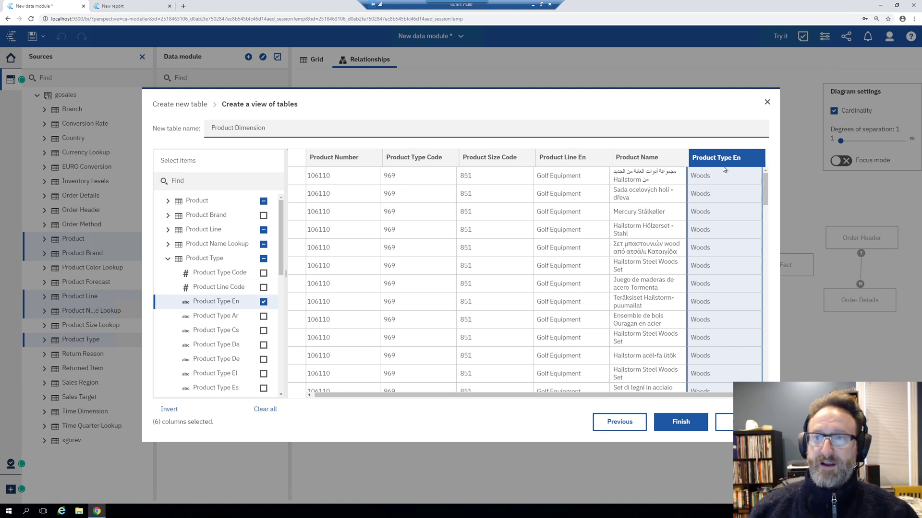
pyautogui.click(168, 230)
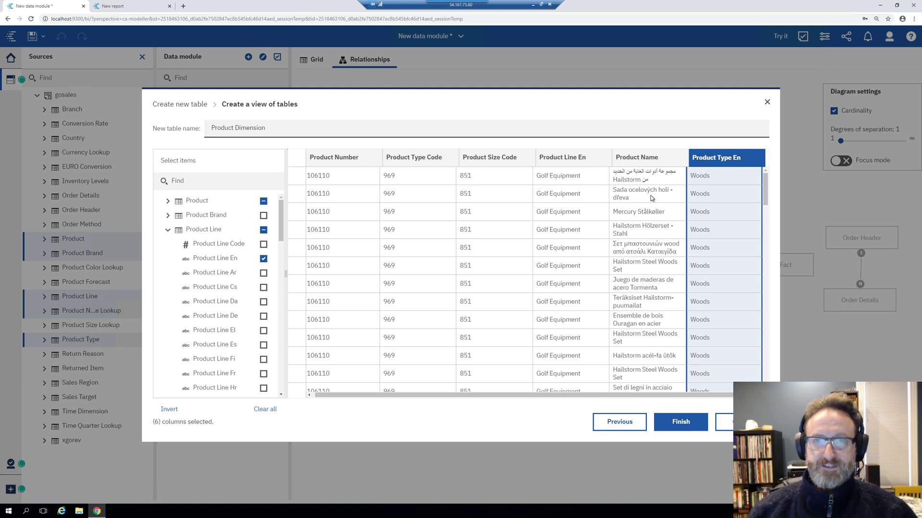
pyautogui.click(681, 421)
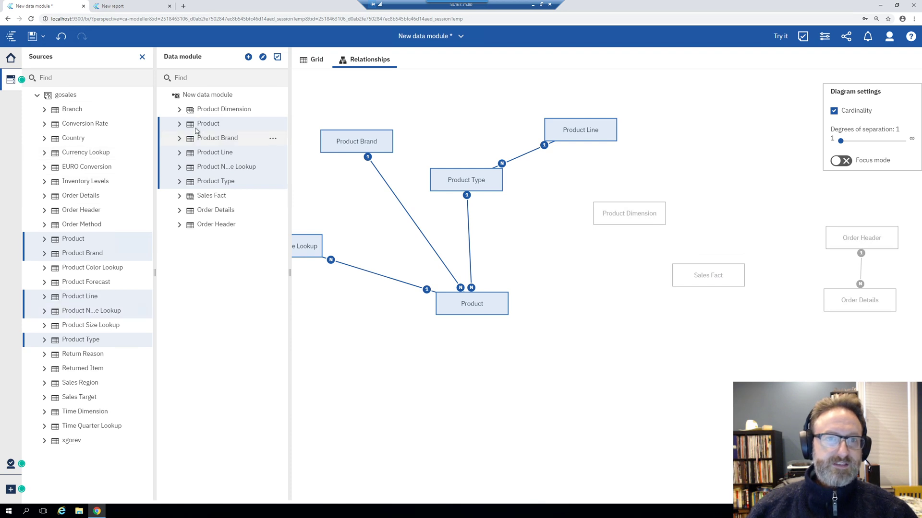
# Select Sales Fact and Product Dimension together and choose New Relationship for them
pyautogui.click(223, 109)
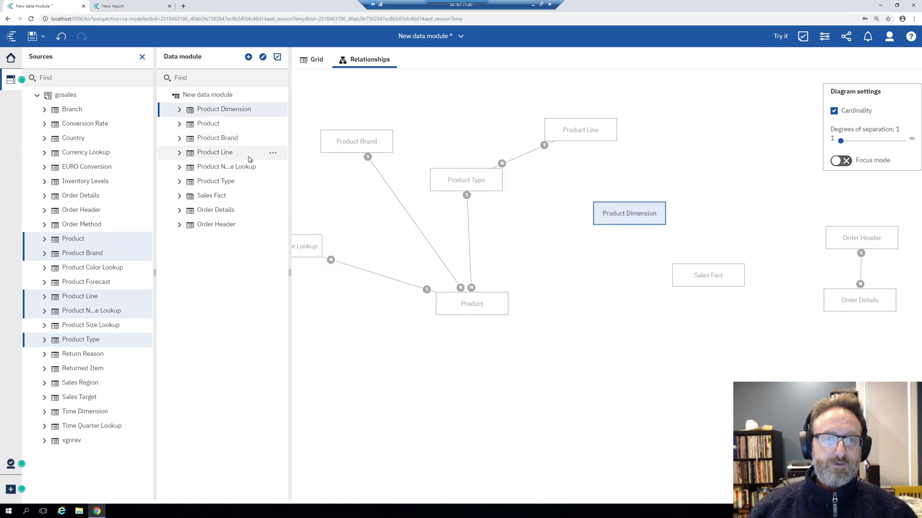
pyautogui.click(228, 195)
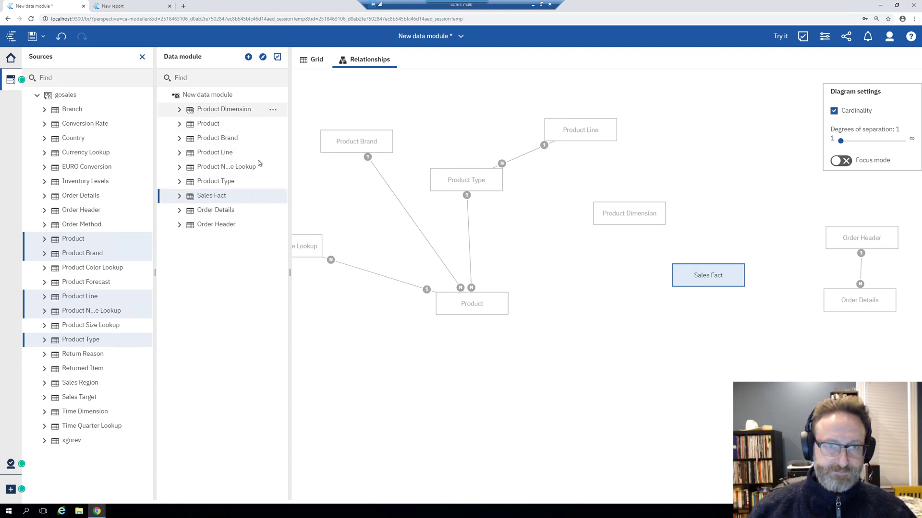
pyautogui.keyDown('ctrl'); pyautogui.click(274, 109); pyautogui.keyUp('ctrl')
pyautogui.rightClick(297, 126)
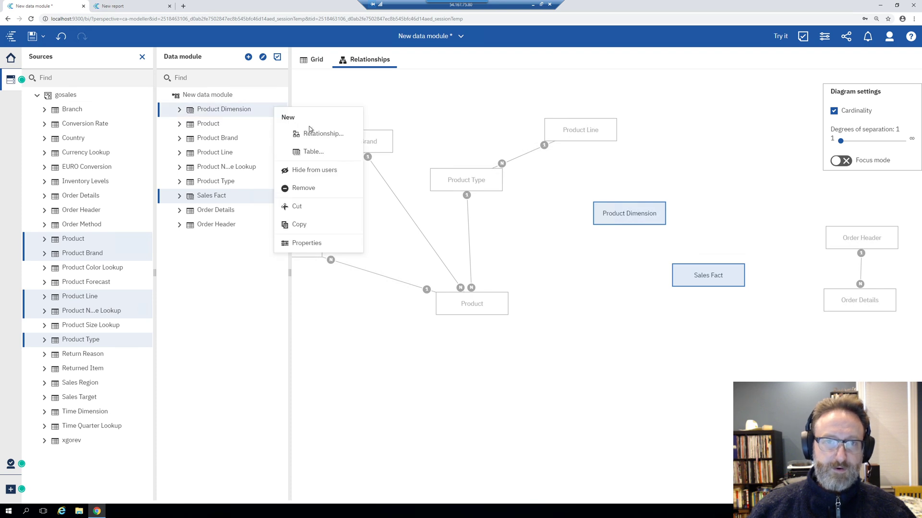
pyautogui.click(313, 133)
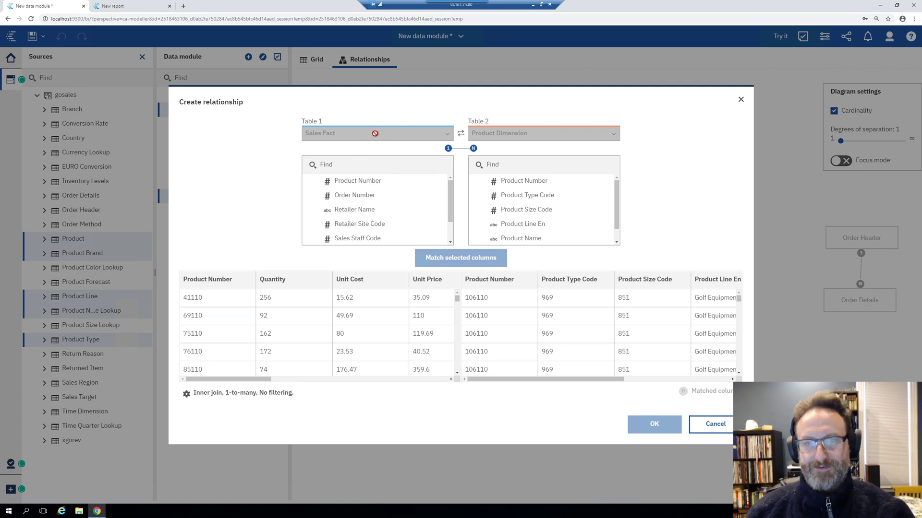
# Join Sales Fact to Product Dimension on Product Number as Many-to-1, preview, and confirm
pyautogui.click(187, 393)
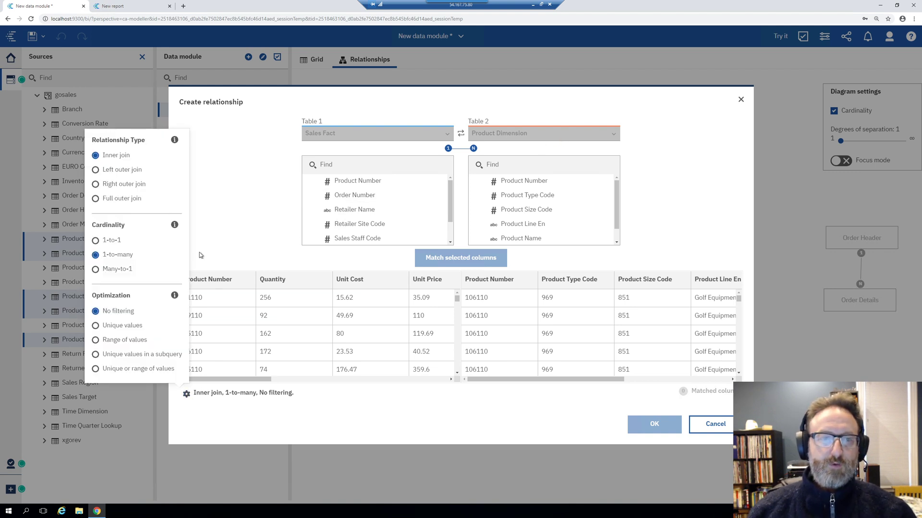
pyautogui.click(99, 270)
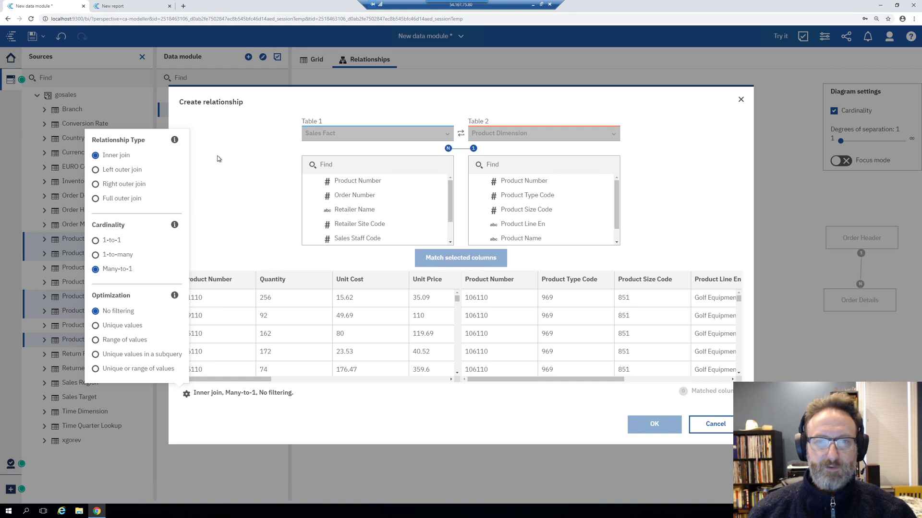
pyautogui.click(281, 239)
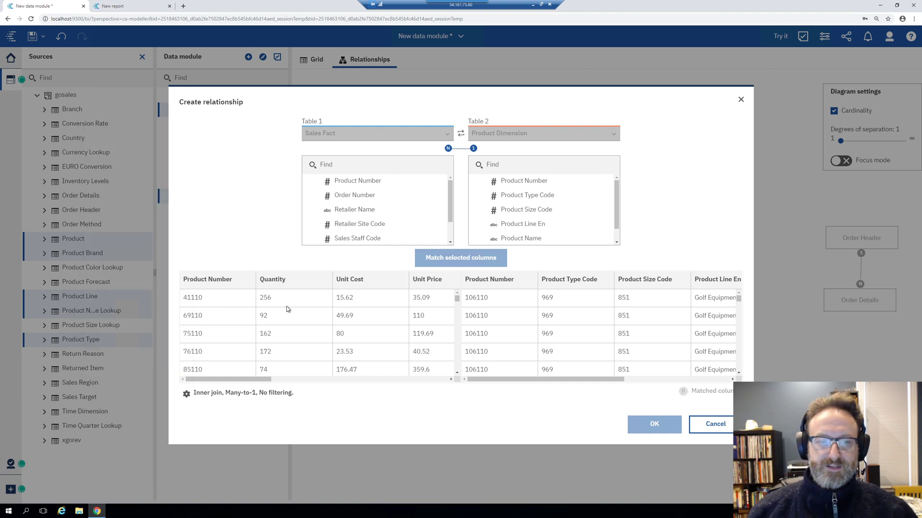
pyautogui.click(211, 281)
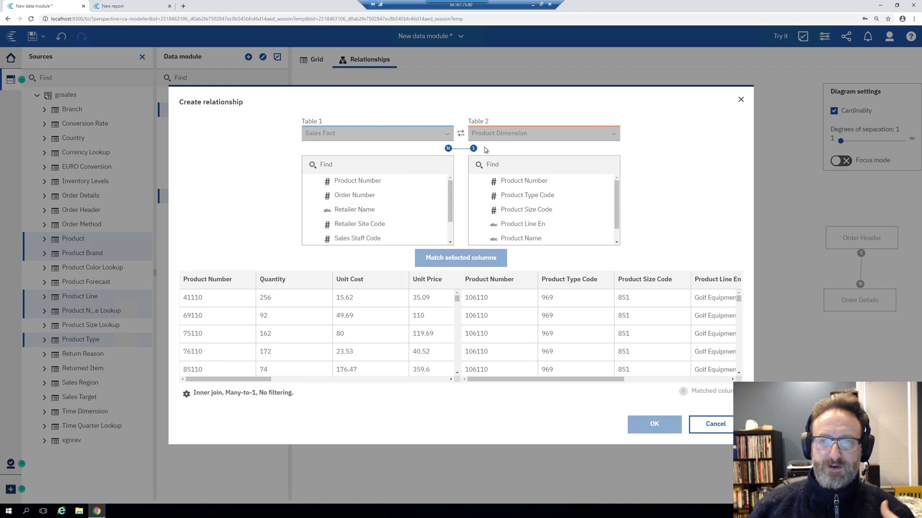
pyautogui.click(534, 183)
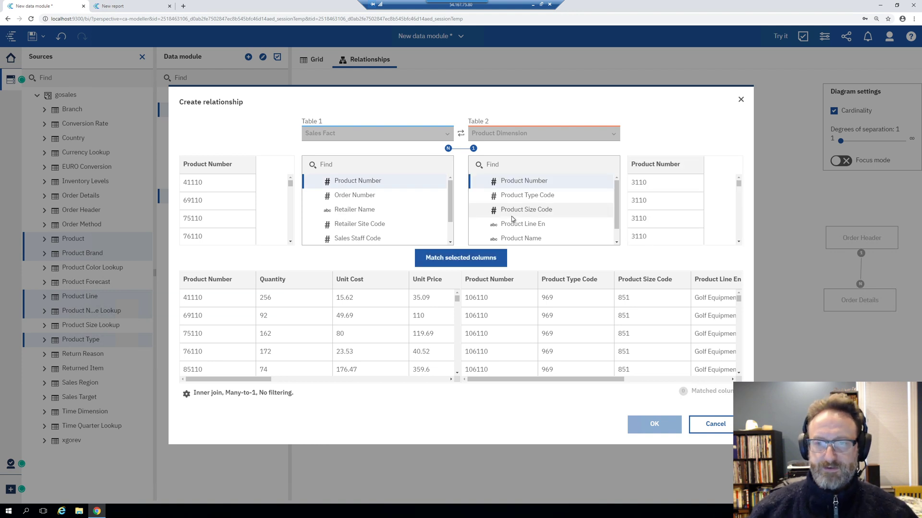
pyautogui.click(480, 256)
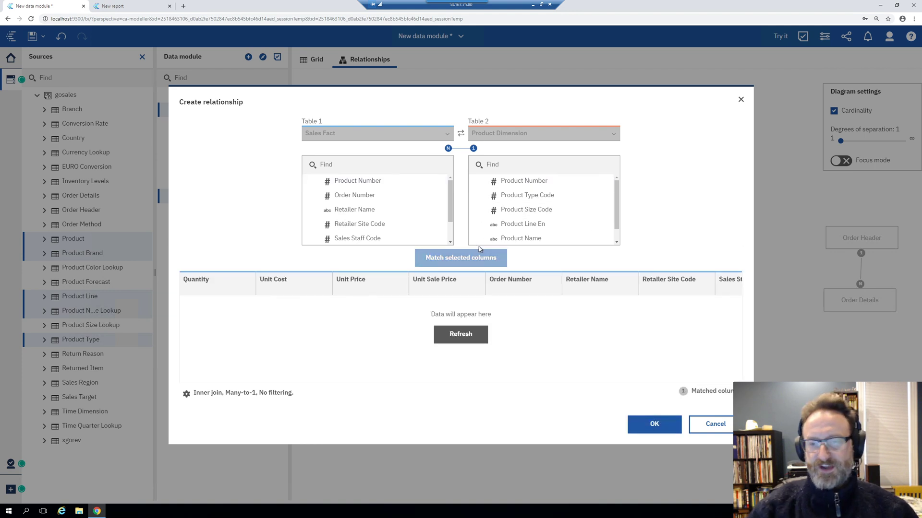
pyautogui.click(458, 335)
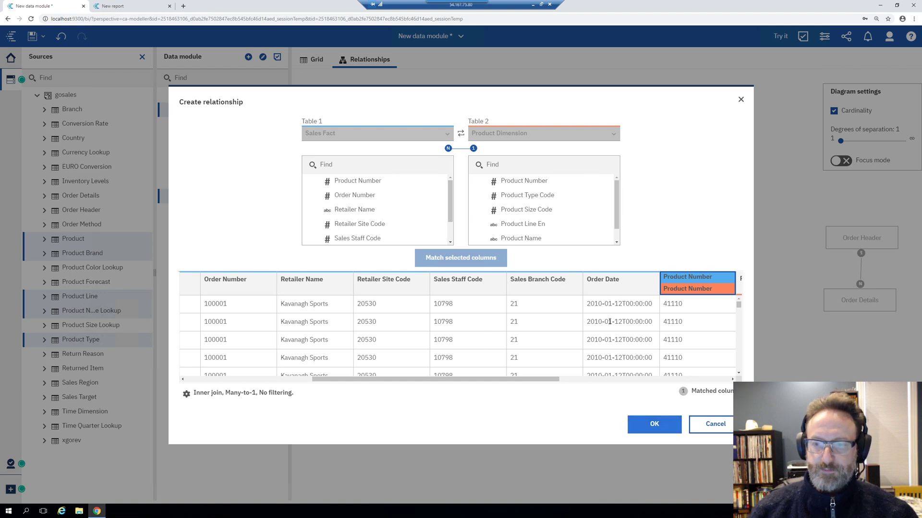
pyautogui.click(652, 425)
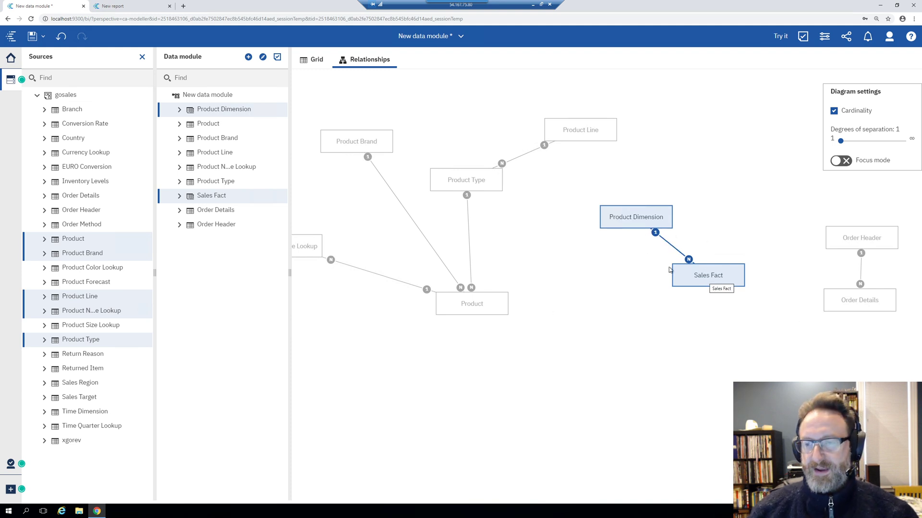
# Cluster the product tables near Product Dimension and Sales Fact, then close the Sources panel
pyautogui.moveTo(630, 219); pyautogui.dragTo(565, 216)
pyautogui.click(699, 175)
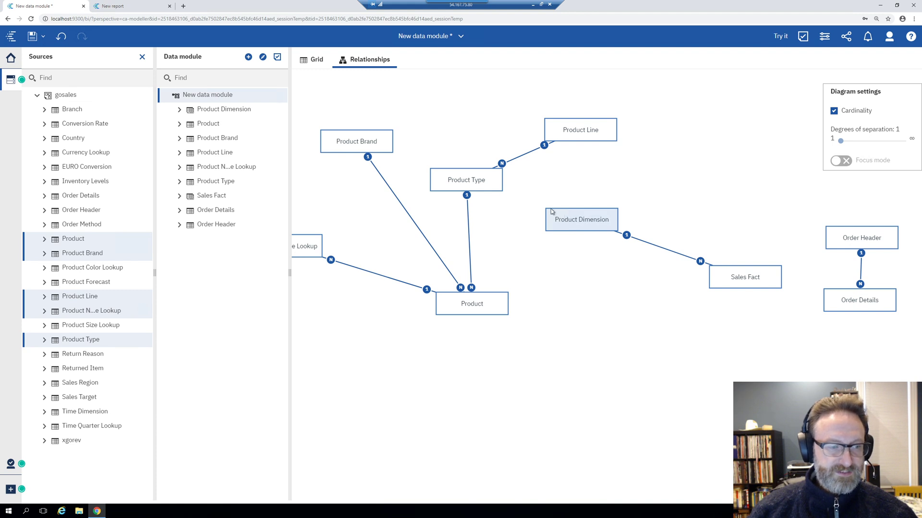
pyautogui.moveTo(599, 222); pyautogui.dragTo(578, 209)
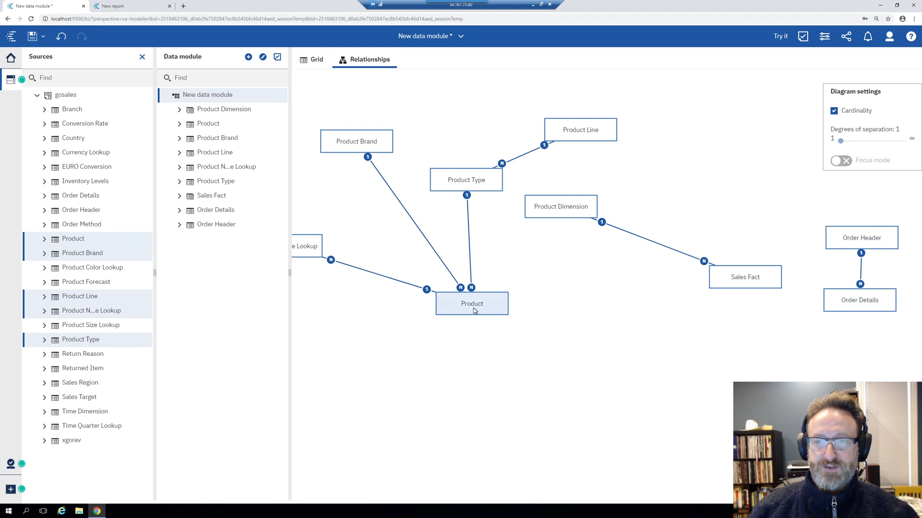
pyautogui.moveTo(485, 299); pyautogui.dragTo(471, 226)
pyautogui.moveTo(601, 123); pyautogui.dragTo(473, 133)
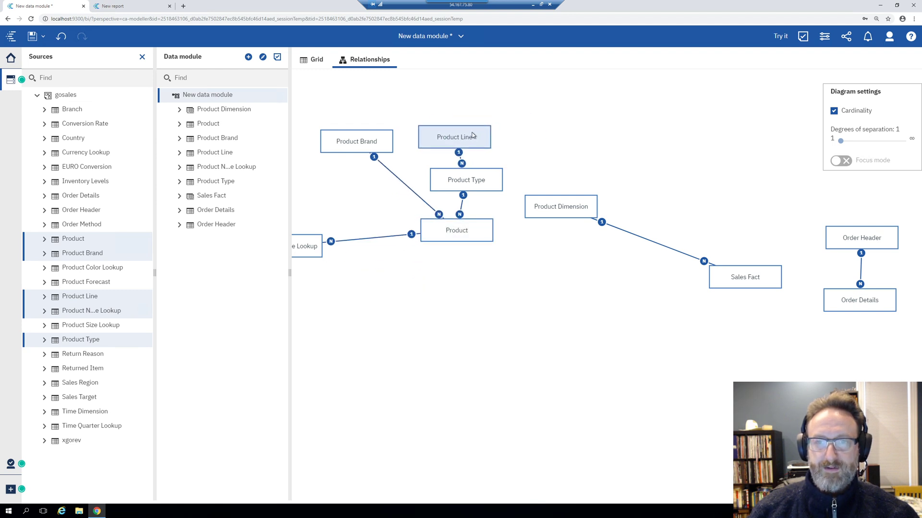
pyautogui.moveTo(307, 246); pyautogui.dragTo(391, 212)
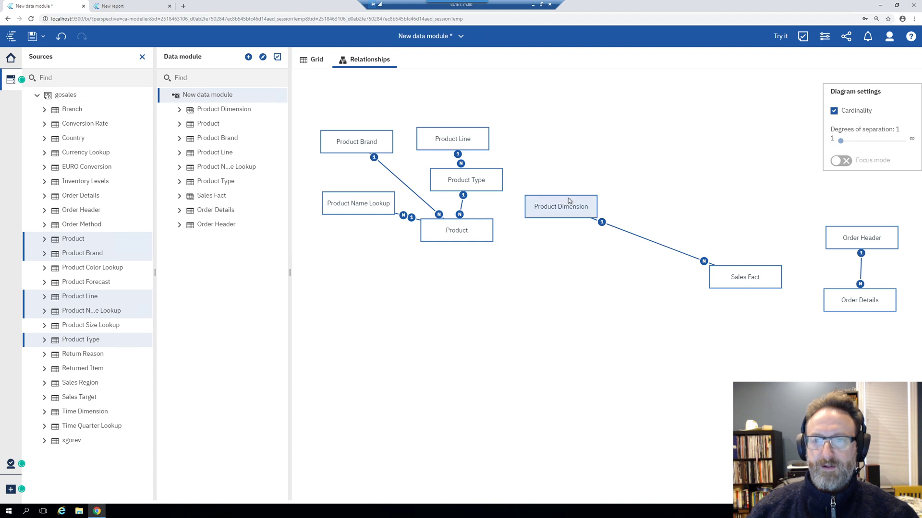
pyautogui.moveTo(569, 201); pyautogui.dragTo(564, 189)
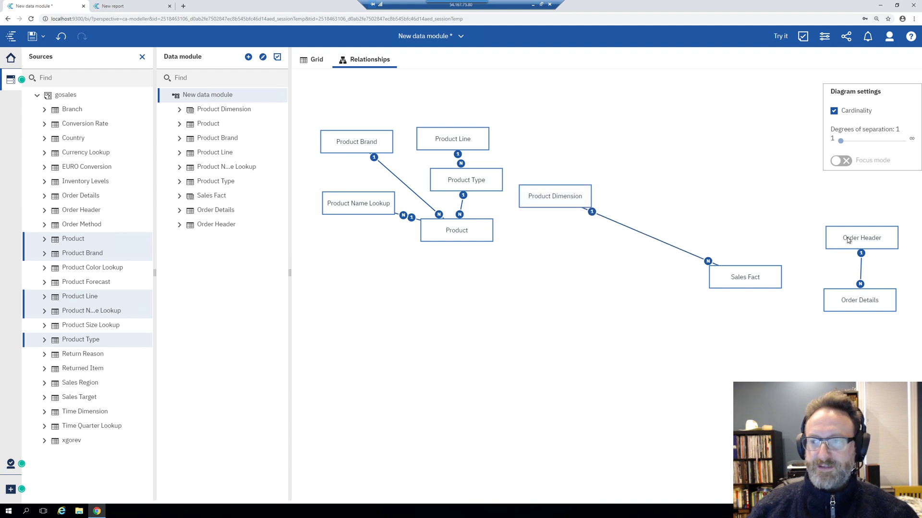
pyautogui.moveTo(769, 280); pyautogui.dragTo(807, 276)
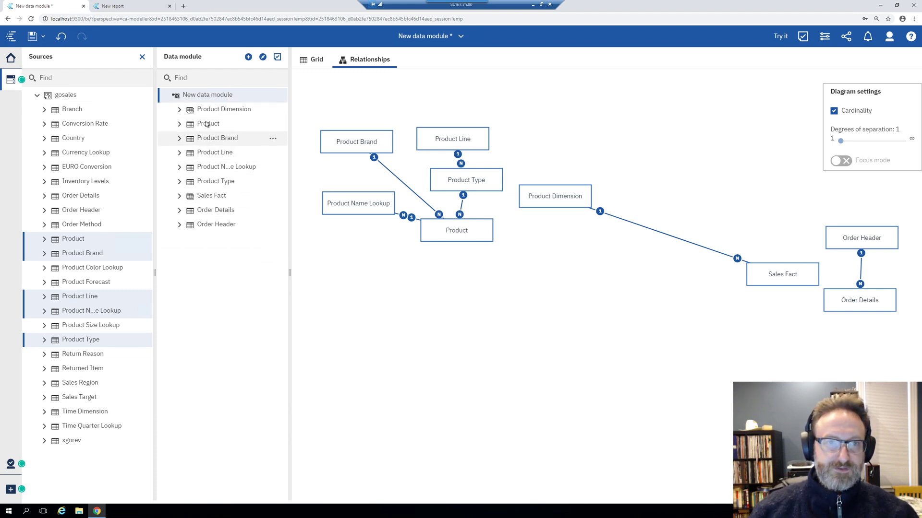
pyautogui.click(11, 80)
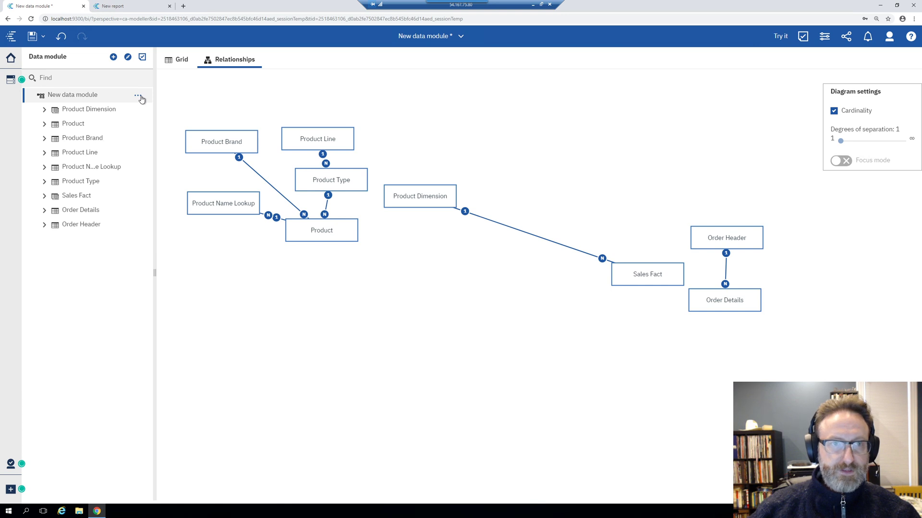
# Create a new data module folder named 'Product Dimension Tables'
pyautogui.click(138, 96)
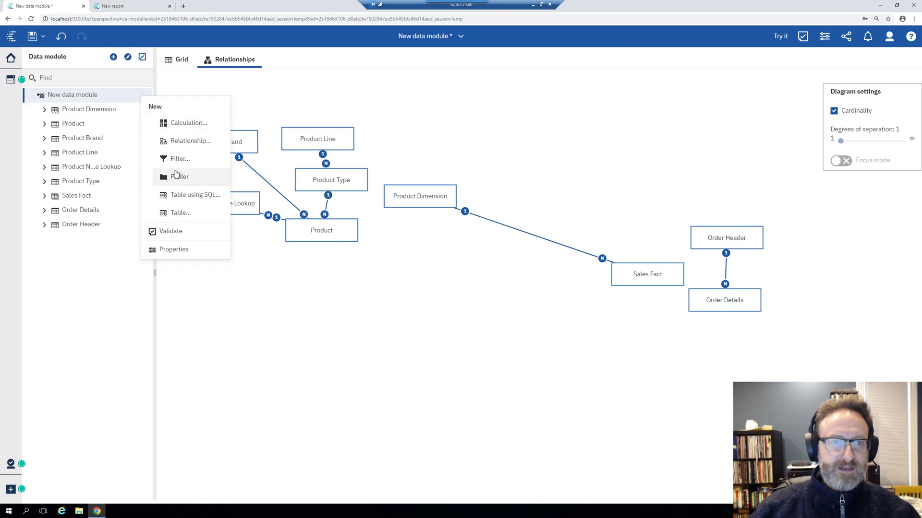
pyautogui.click(176, 174)
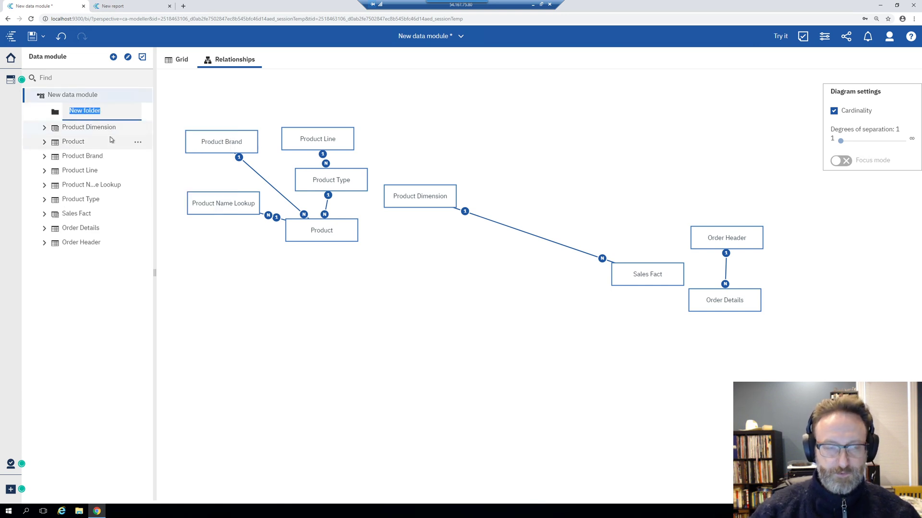
pyautogui.write('Product')
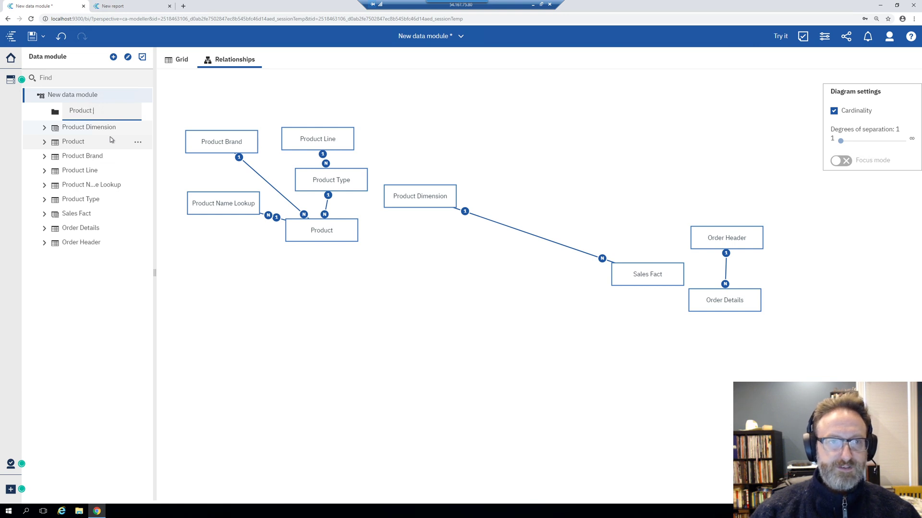
pyautogui.write(' Dimension Tables')
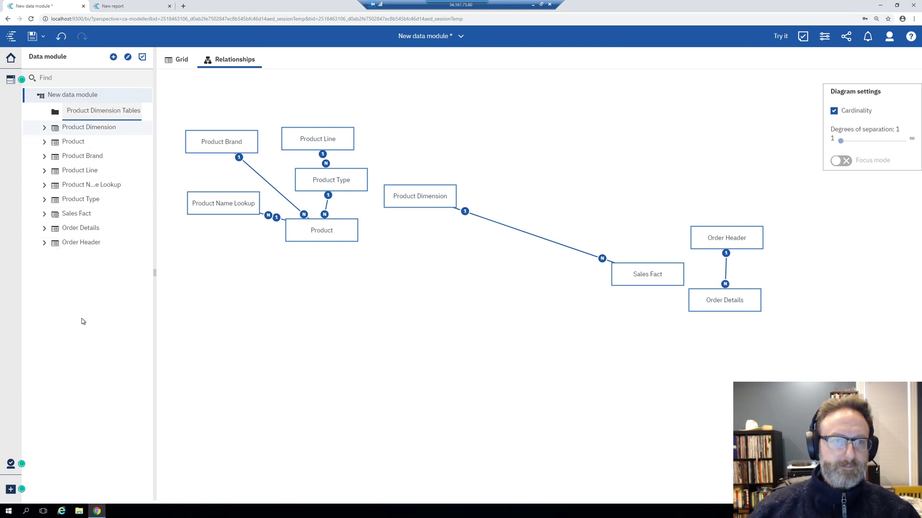
pyautogui.press('Return')
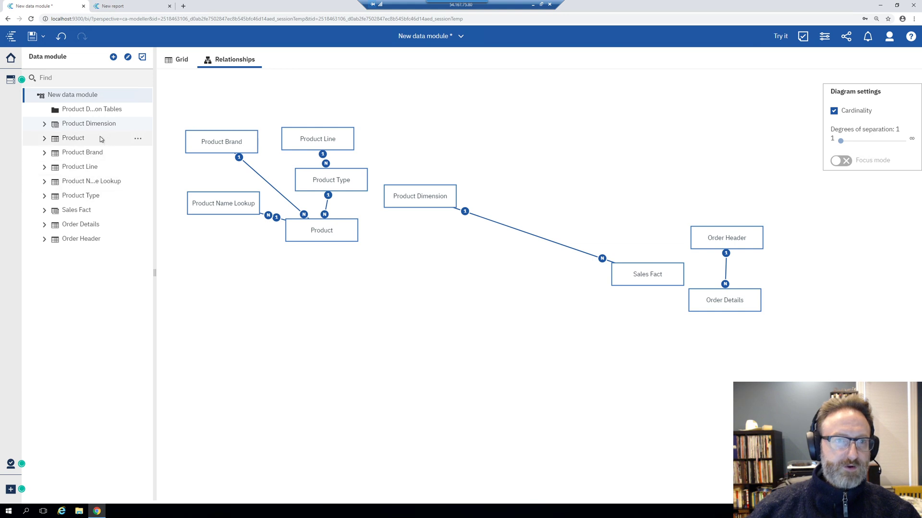
# Move the five product tables into the folder and place it below Product Dimension
pyautogui.click(82, 138)
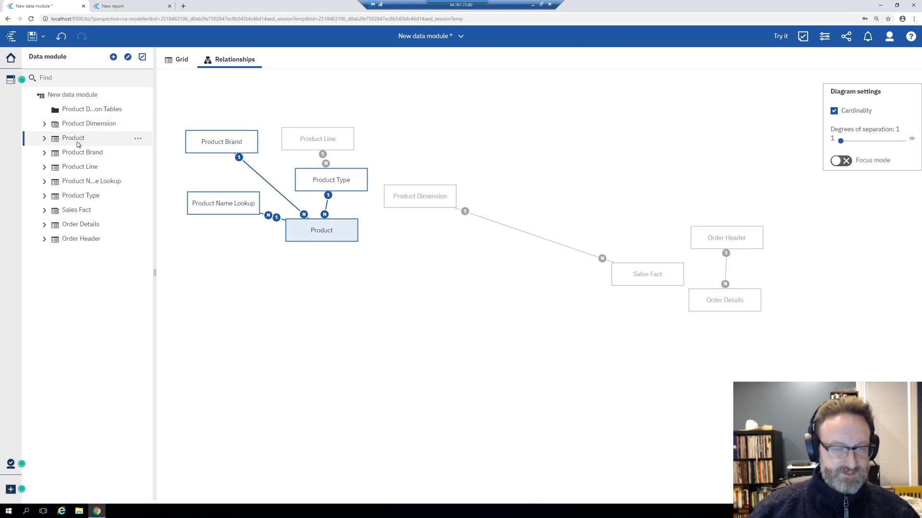
pyautogui.keyDown('ctrl'); pyautogui.click(83, 155); pyautogui.keyUp('ctrl')
pyautogui.keyDown('ctrl'); pyautogui.click(88, 167); pyautogui.keyUp('ctrl')
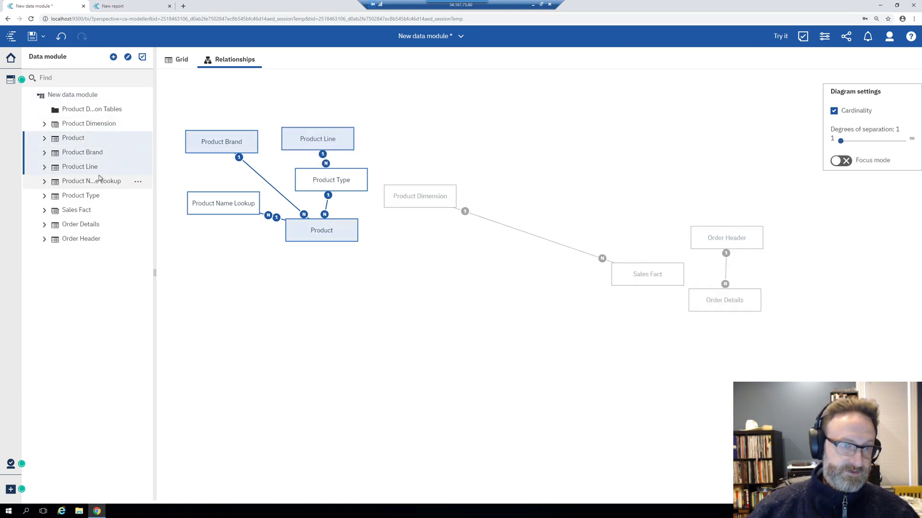
pyautogui.keyDown('ctrl'); pyautogui.click(99, 179); pyautogui.keyUp('ctrl')
pyautogui.keyDown('ctrl'); pyautogui.click(91, 195); pyautogui.keyUp('ctrl')
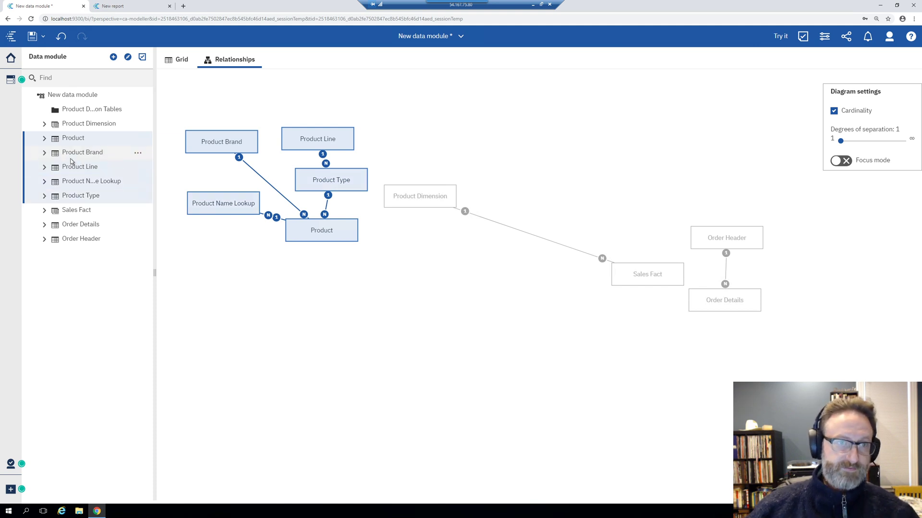
pyautogui.moveTo(75, 157); pyautogui.dragTo(79, 114)
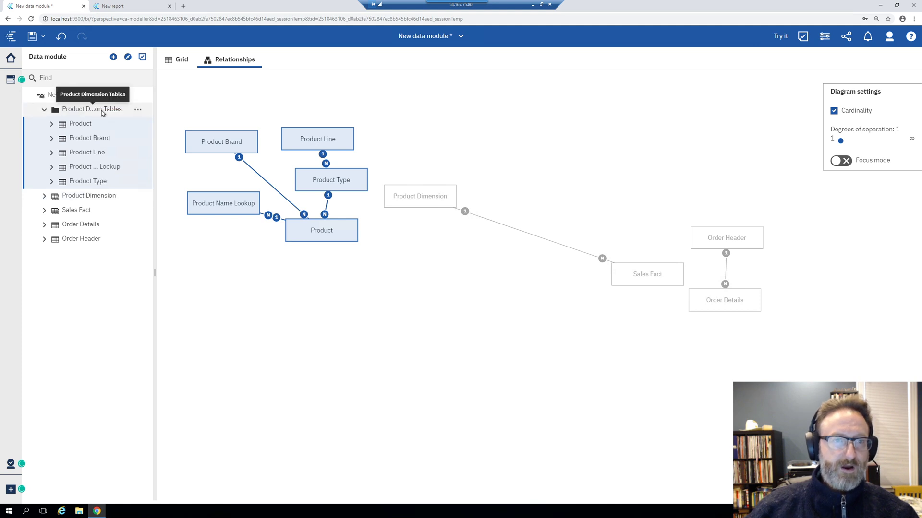
pyautogui.moveTo(154, 272); pyautogui.dragTo(190, 269)
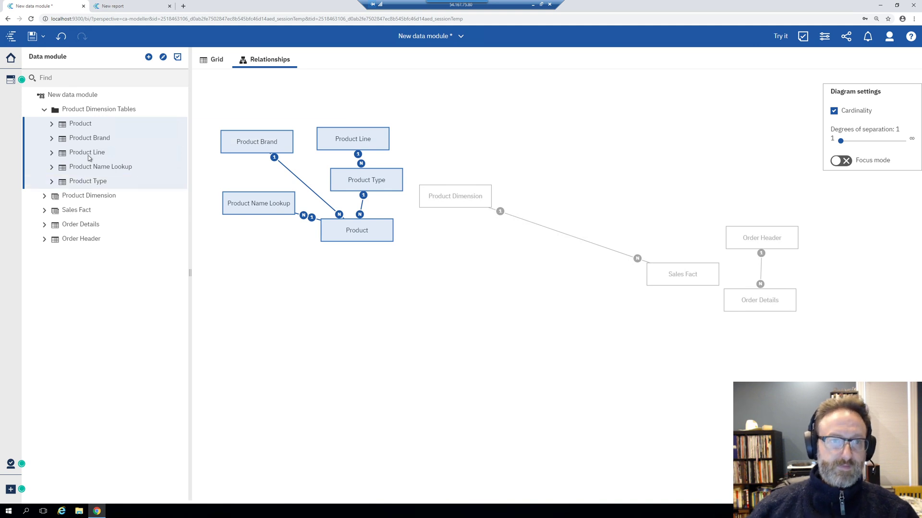
pyautogui.moveTo(110, 110); pyautogui.dragTo(82, 204)
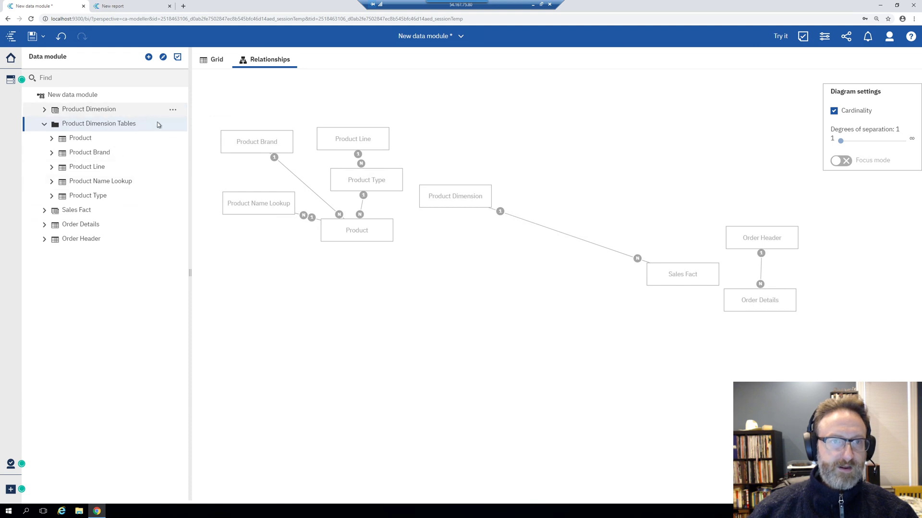
# Hide the Product Dimension Tables folder and its five tables from users, then collapse it
pyautogui.click(173, 125)
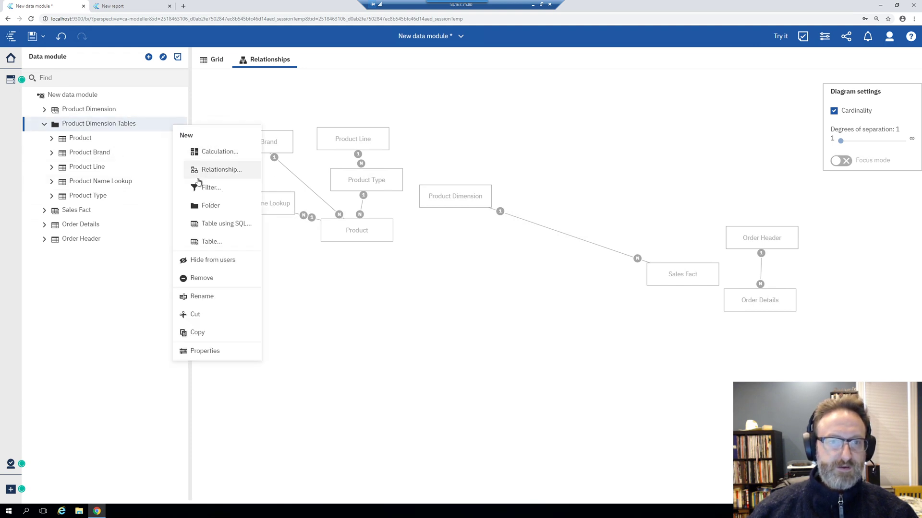
pyautogui.click(205, 260)
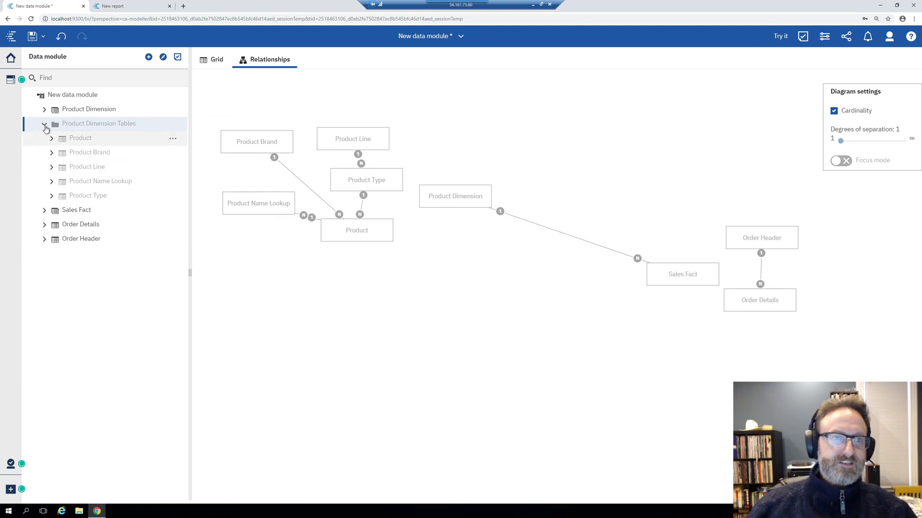
pyautogui.click(44, 125)
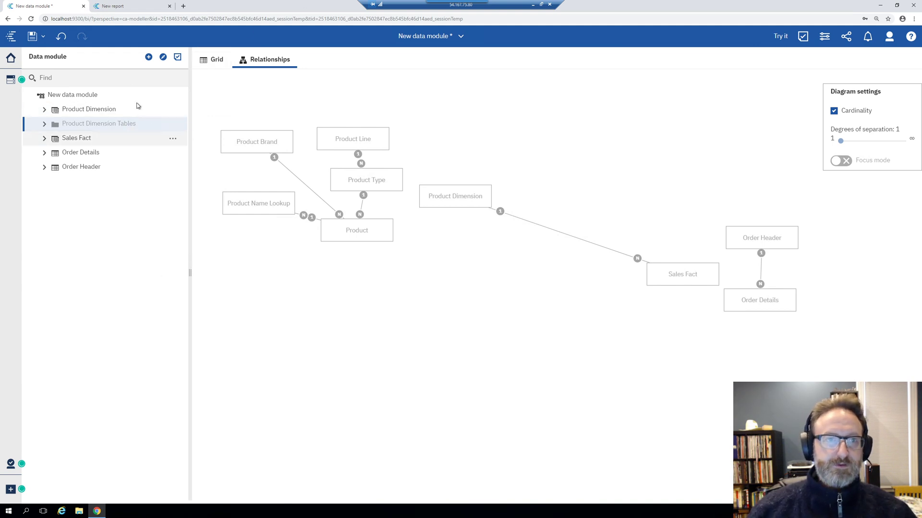
# Create a new folder named 'Sales Fact Tables' and place it below Sales Fact
pyautogui.click(172, 95)
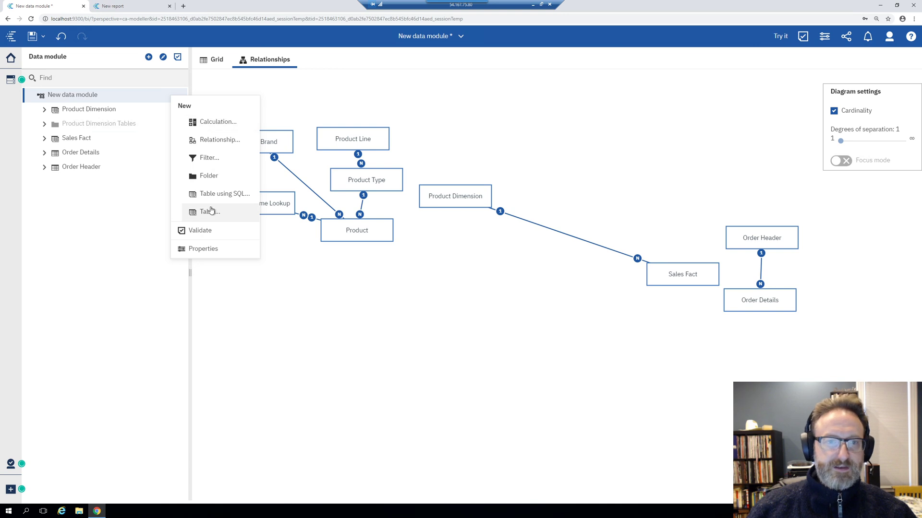
pyautogui.click(209, 176)
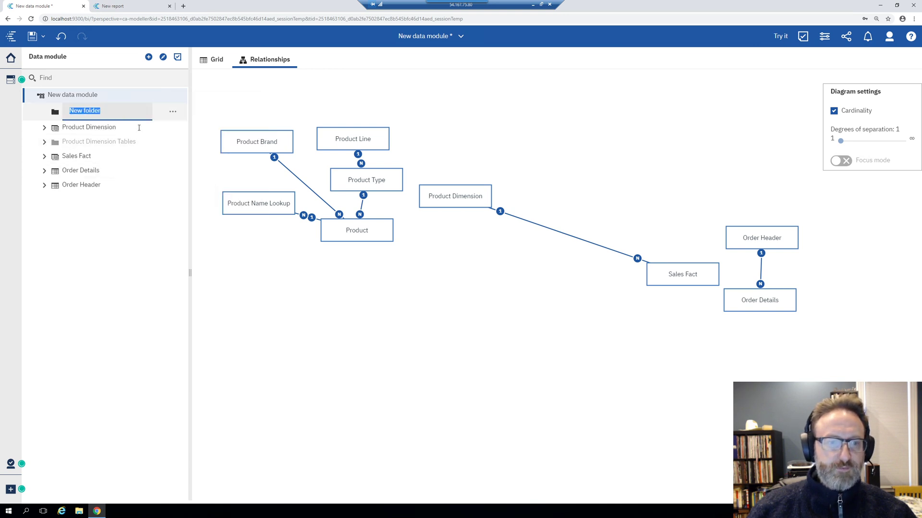
pyautogui.write('Sales')
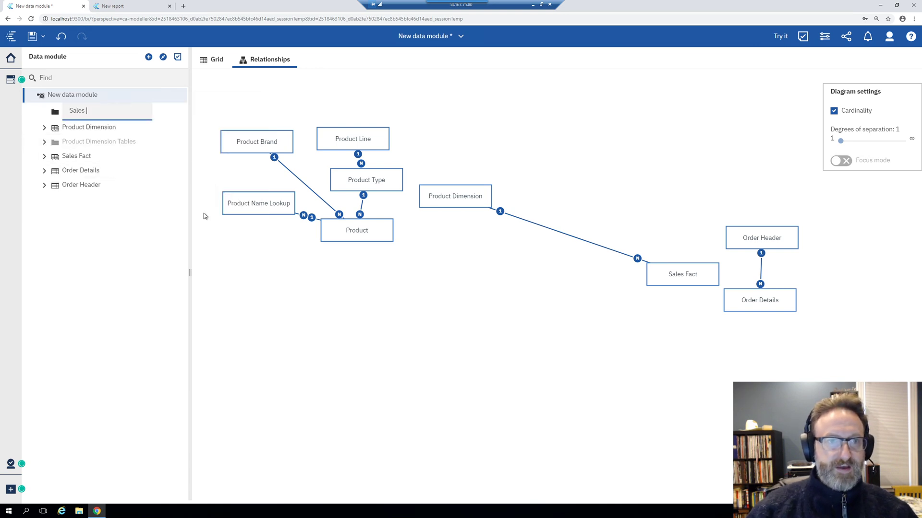
pyautogui.write(' Fact Table')
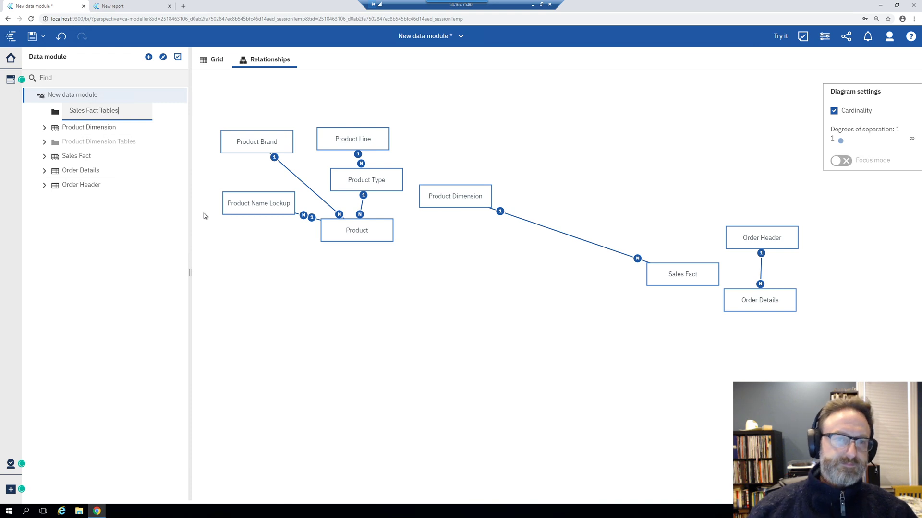
pyautogui.write('s')
pyautogui.press('Return')
pyautogui.moveTo(88, 114); pyautogui.dragTo(96, 158)
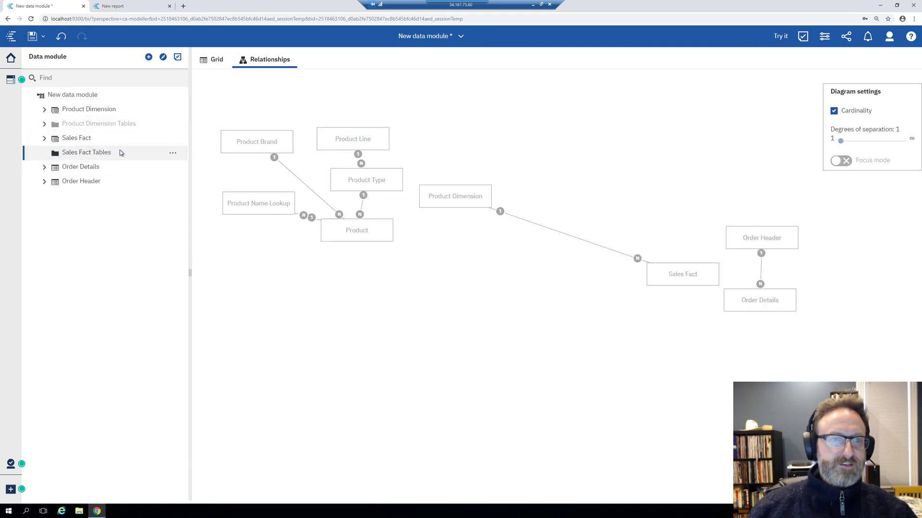
# Move the Order Details and Order Header tables into the Sales Fact Tables folder
pyautogui.click(86, 169)
pyautogui.keyDown('ctrl'); pyautogui.click(82, 176); pyautogui.keyUp('ctrl')
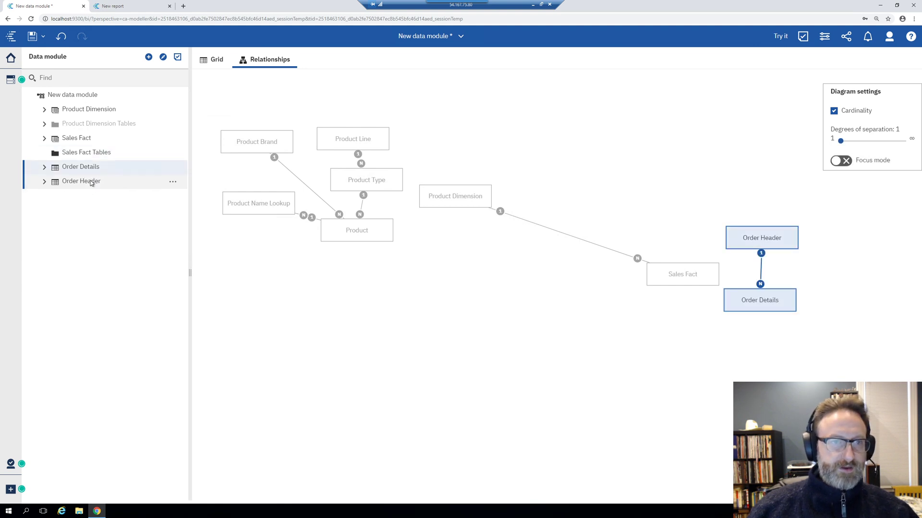
pyautogui.moveTo(91, 183); pyautogui.dragTo(100, 155)
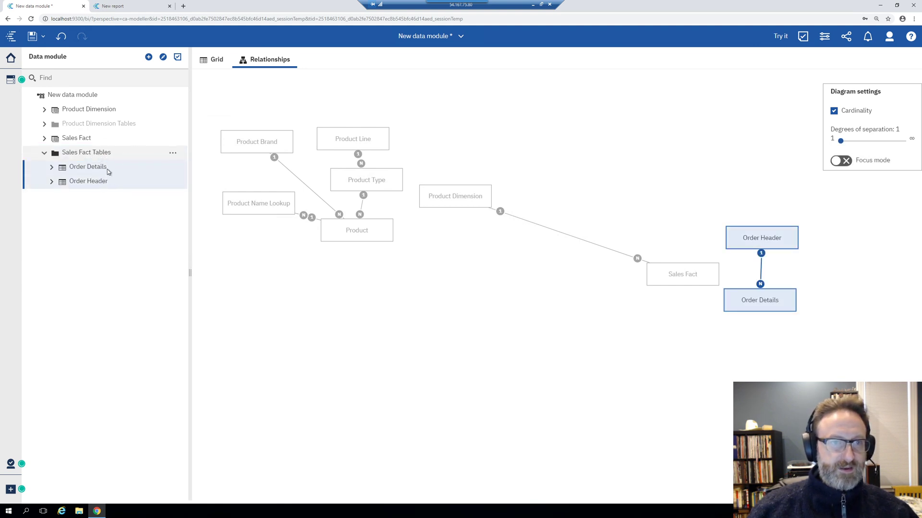
# Hide the Sales Fact Tables folder with Order Details and Order Header from users, then collapse it
pyautogui.rightClick(177, 157)
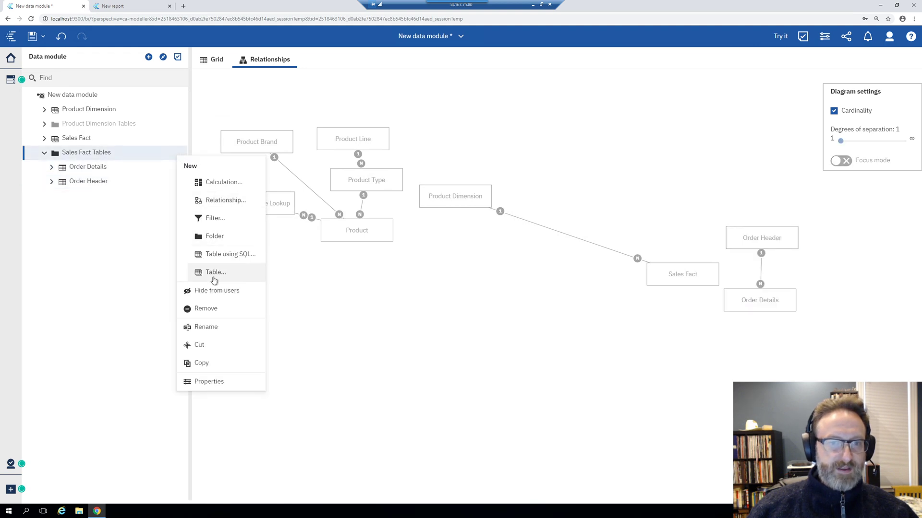
pyautogui.click(210, 291)
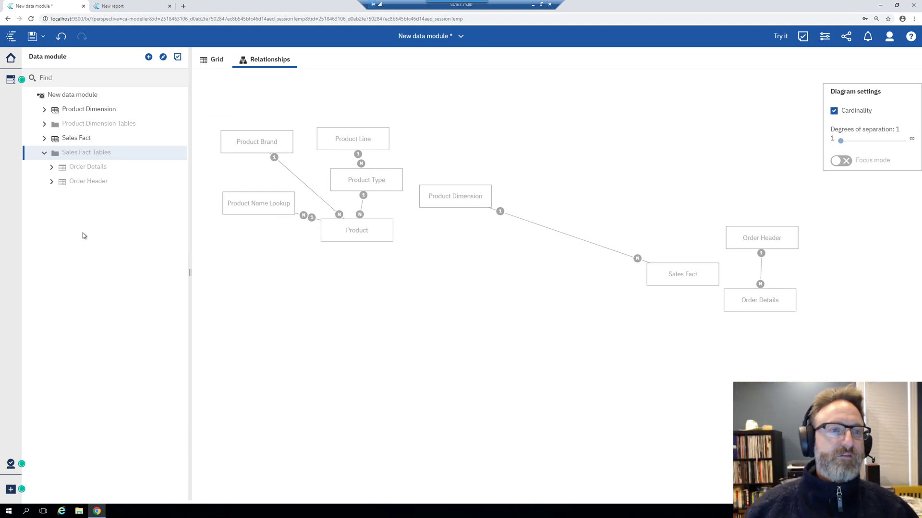
pyautogui.click(44, 152)
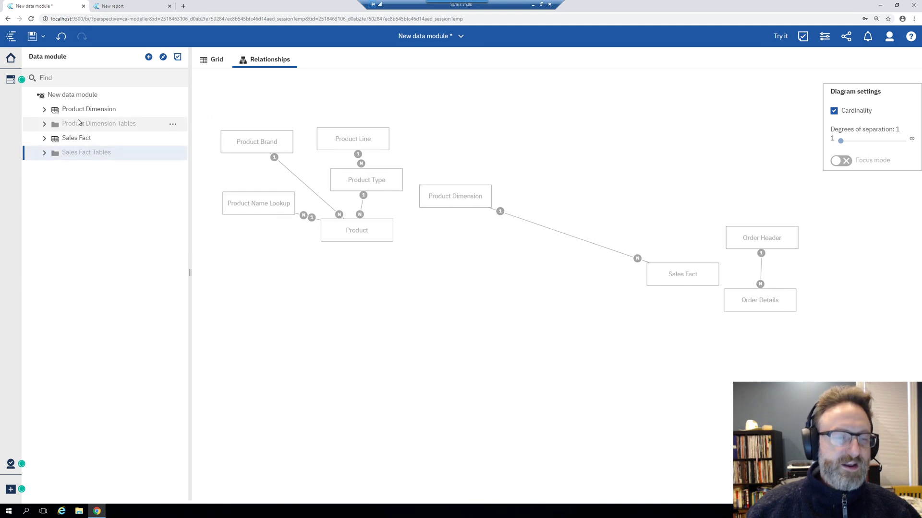
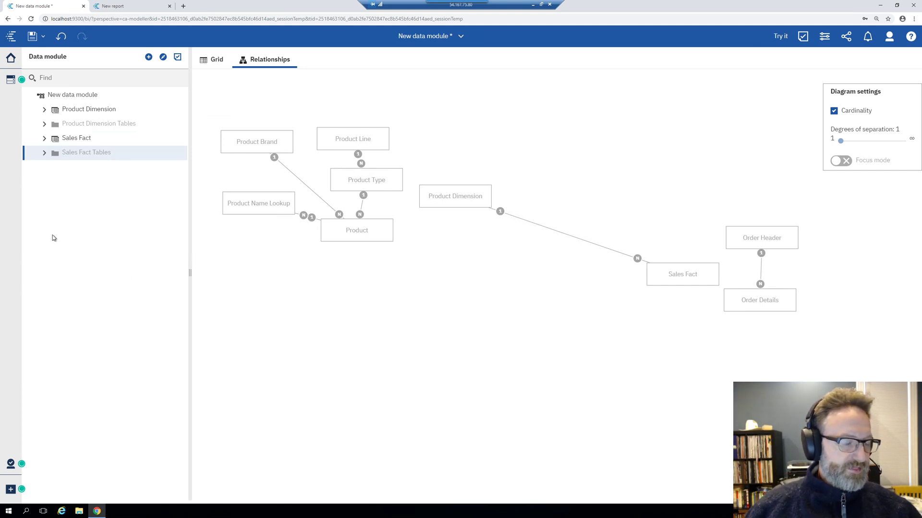
# Pick the GOSALESDW/gosalesdw schema on the Great Outdoors Warehouse data server as a new source
pyautogui.click(146, 58)
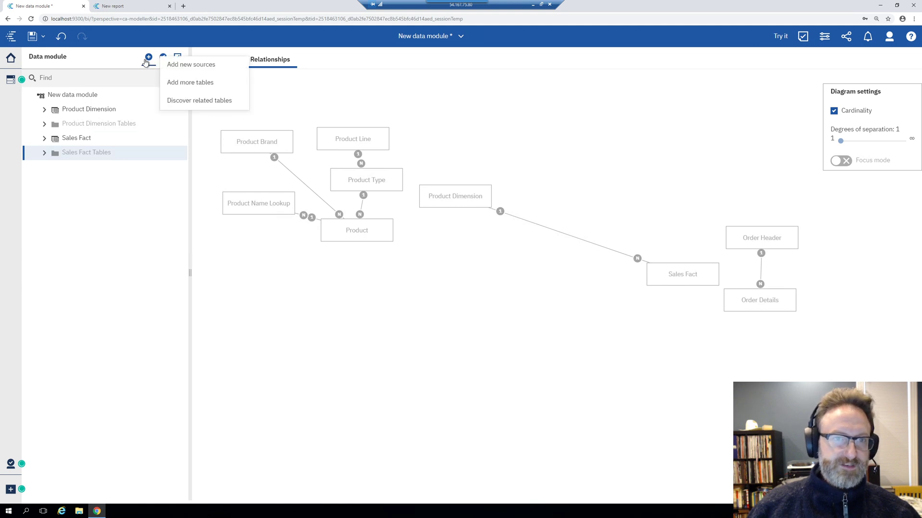
pyautogui.click(192, 64)
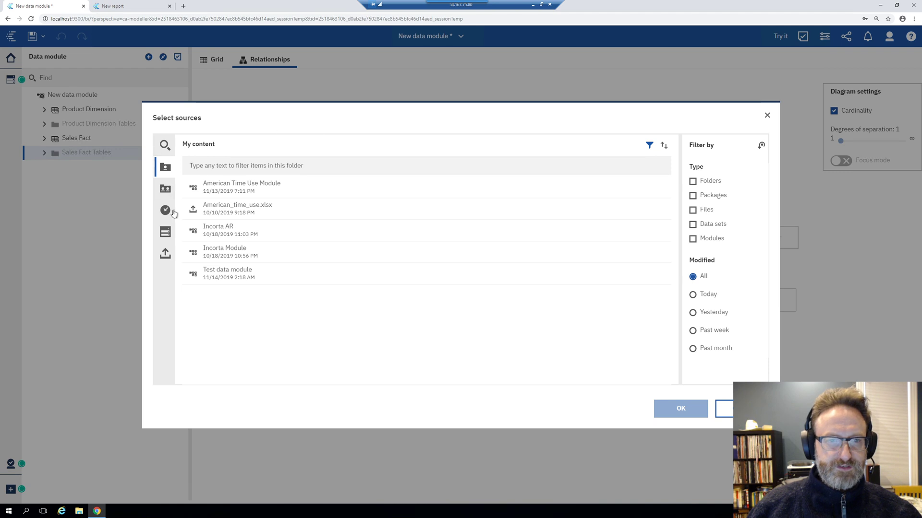
pyautogui.click(165, 232)
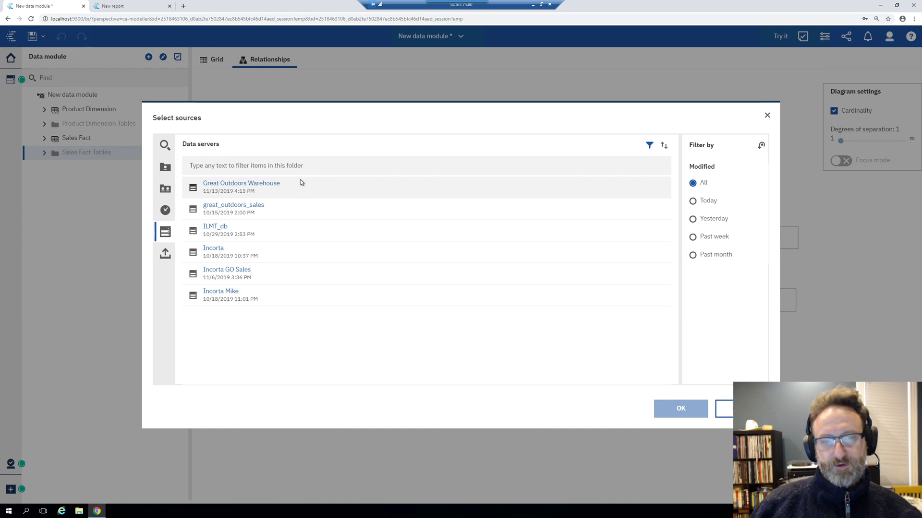
pyautogui.click(272, 185)
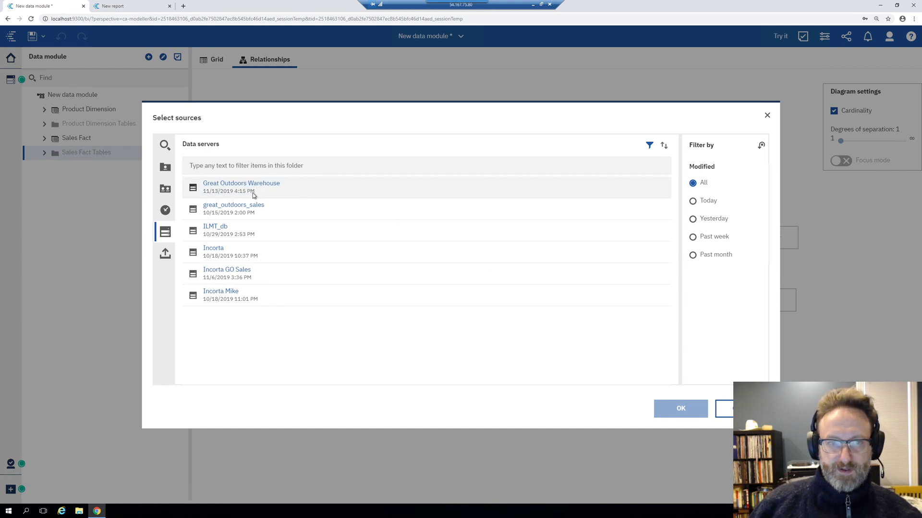
pyautogui.click(276, 194)
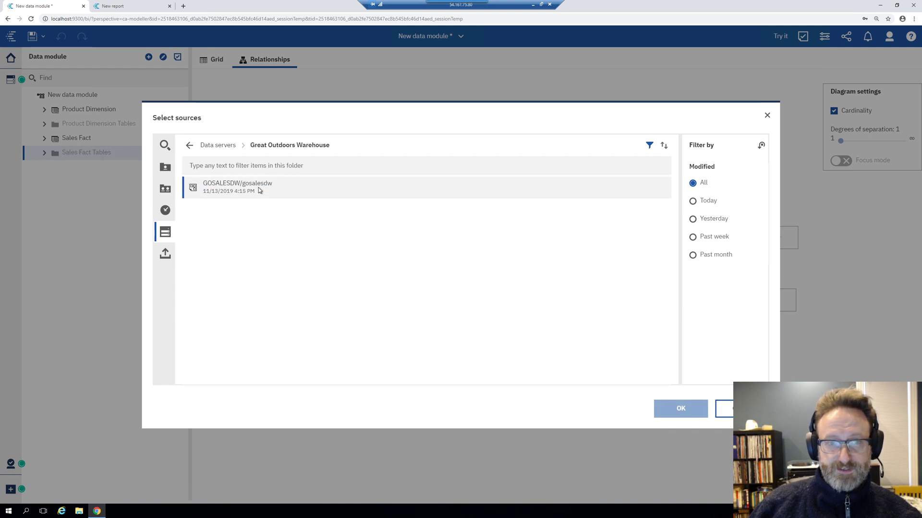
pyautogui.click(678, 407)
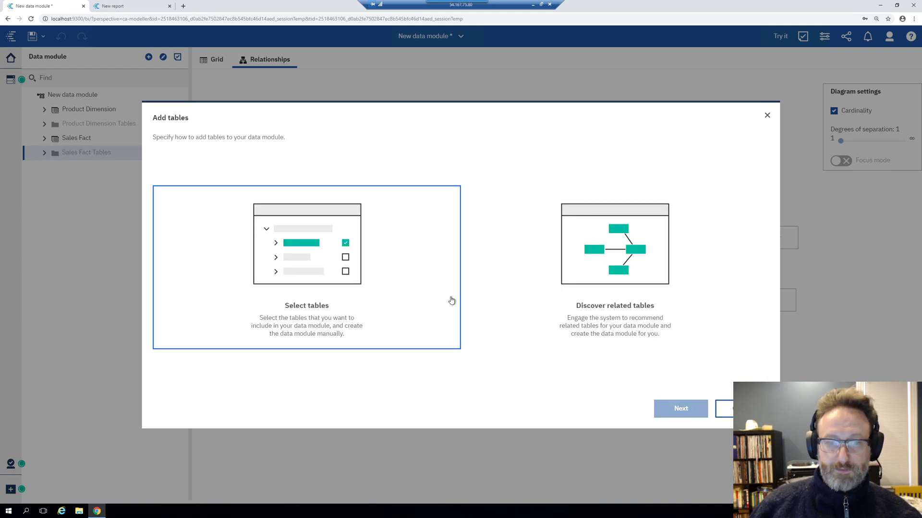
# Select tables manually and add the Go Time Dim table from GOSALESDW to the module
pyautogui.click(367, 233)
pyautogui.press('Return')
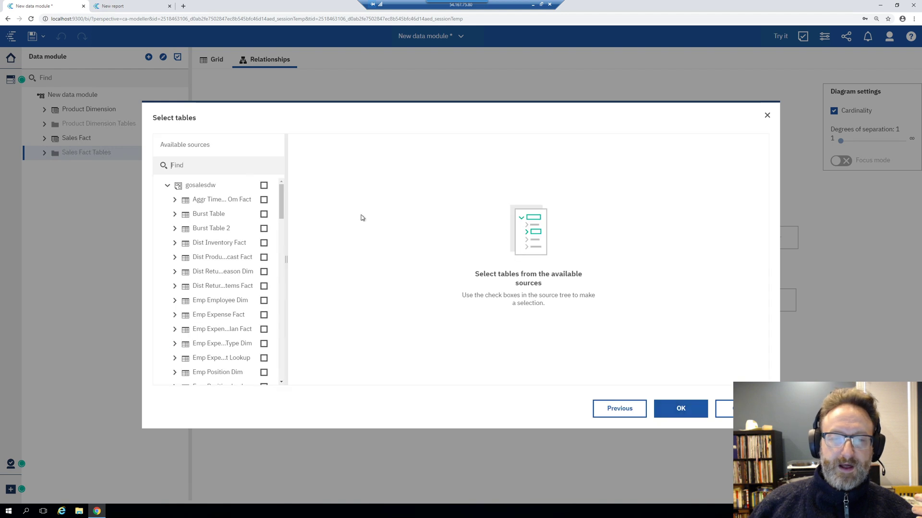
pyautogui.scroll(-7, 222, 270)
pyautogui.scroll(-15, 233, 274)
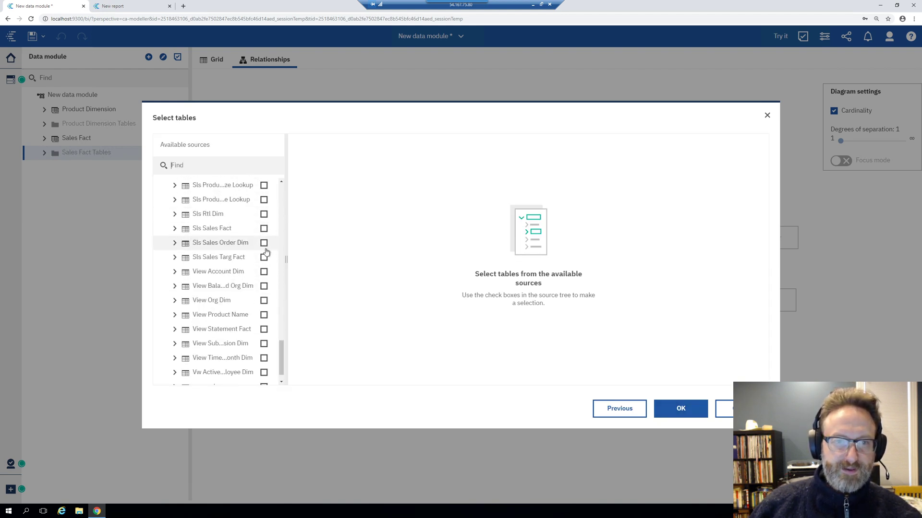
pyautogui.scroll(5, 250, 254)
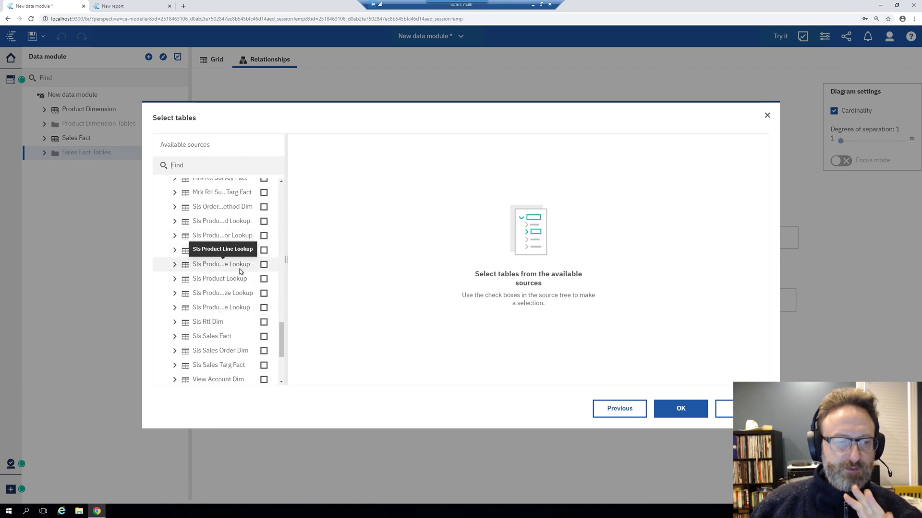
pyautogui.scroll(3, 235, 309)
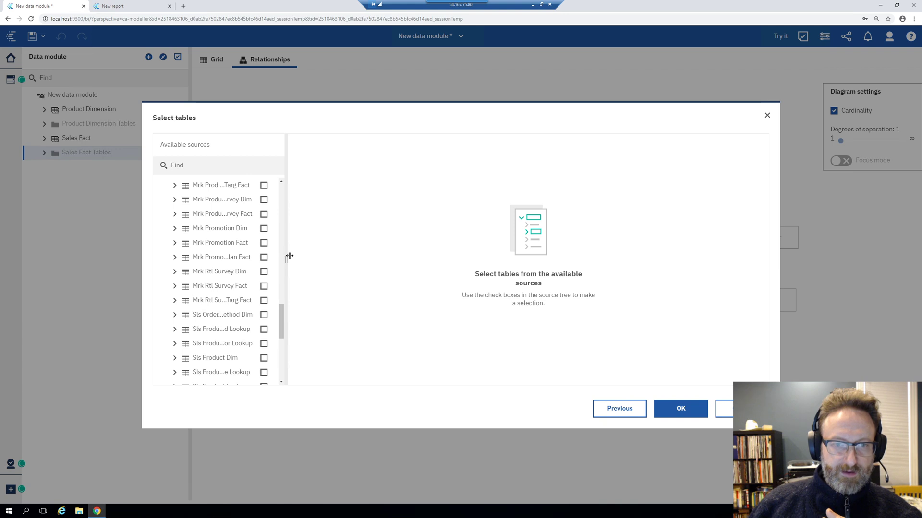
pyautogui.moveTo(290, 256); pyautogui.dragTo(356, 256)
pyautogui.scroll(-3, 278, 254)
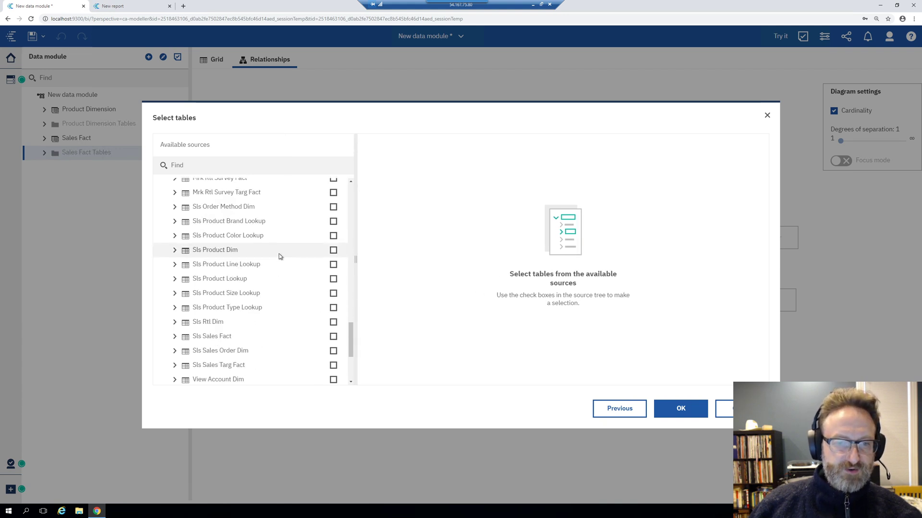
pyautogui.scroll(10, 280, 257)
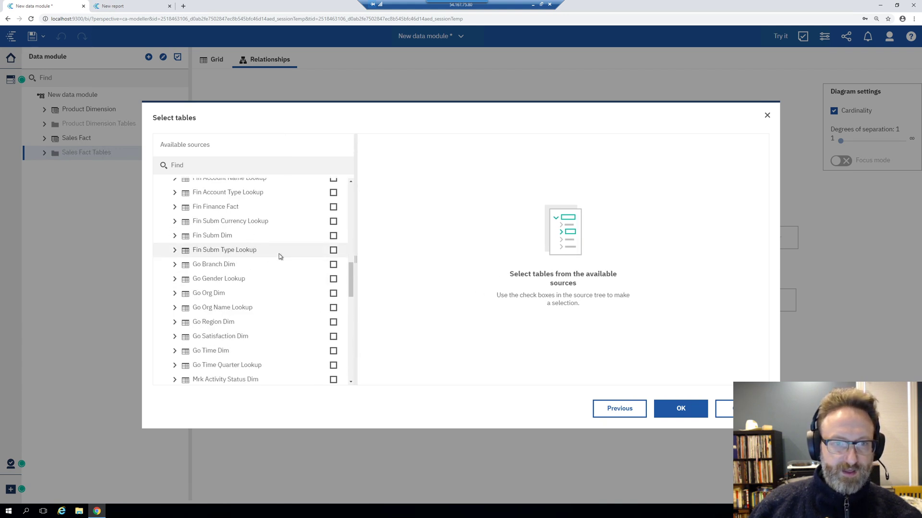
pyautogui.scroll(-1, 280, 257)
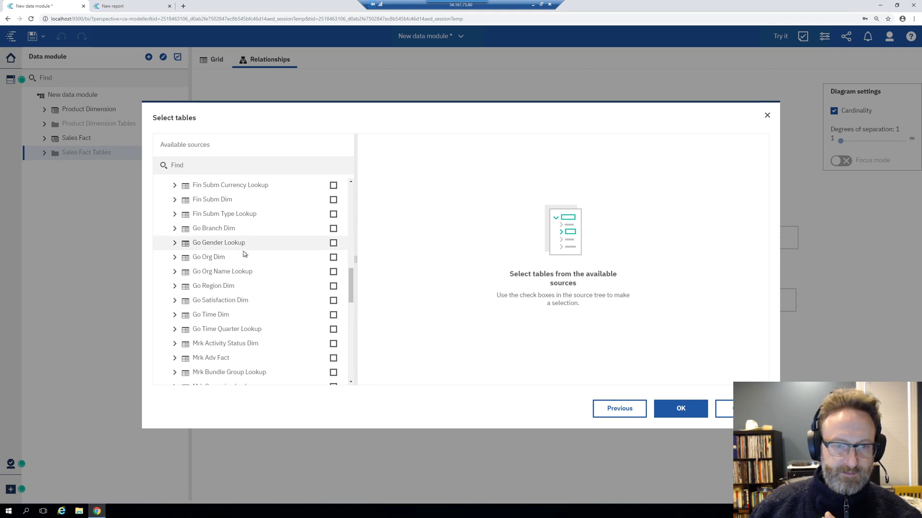
pyautogui.click(334, 315)
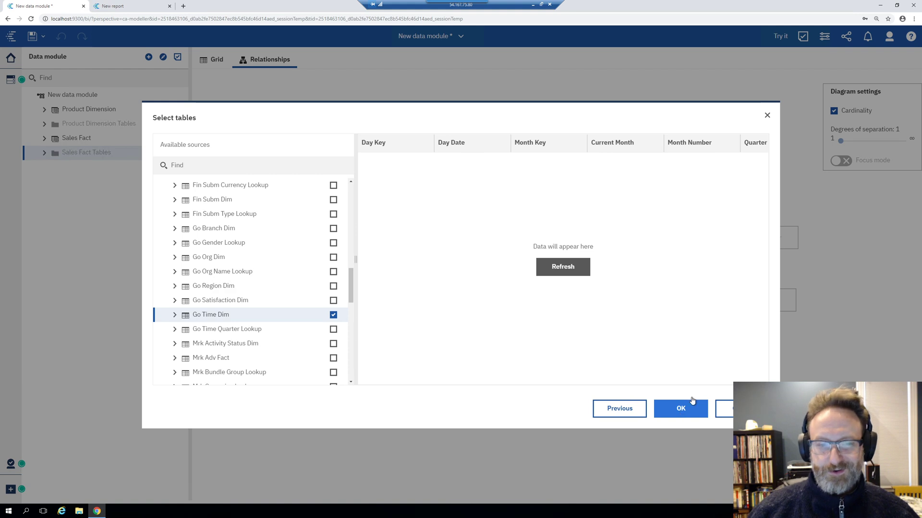
pyautogui.click(682, 410)
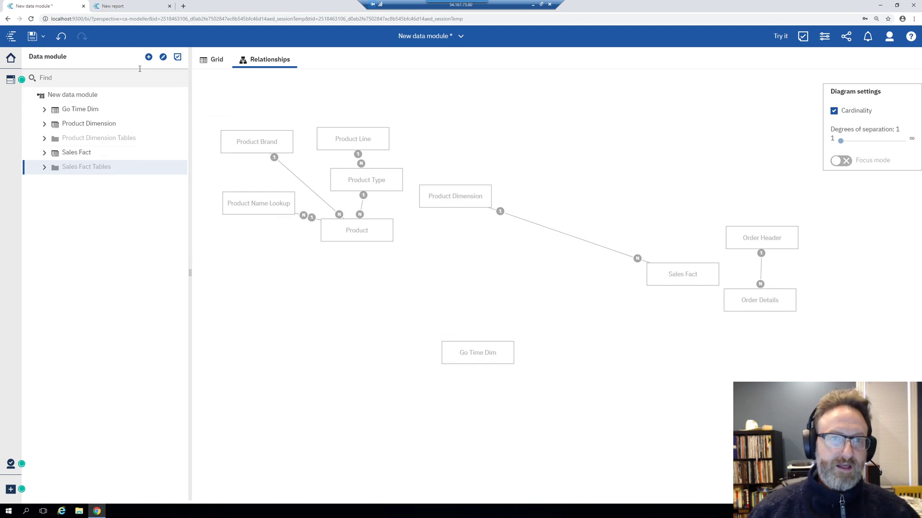
# Add the American_time_use.xlsx file from My content as another data module source
pyautogui.click(149, 57)
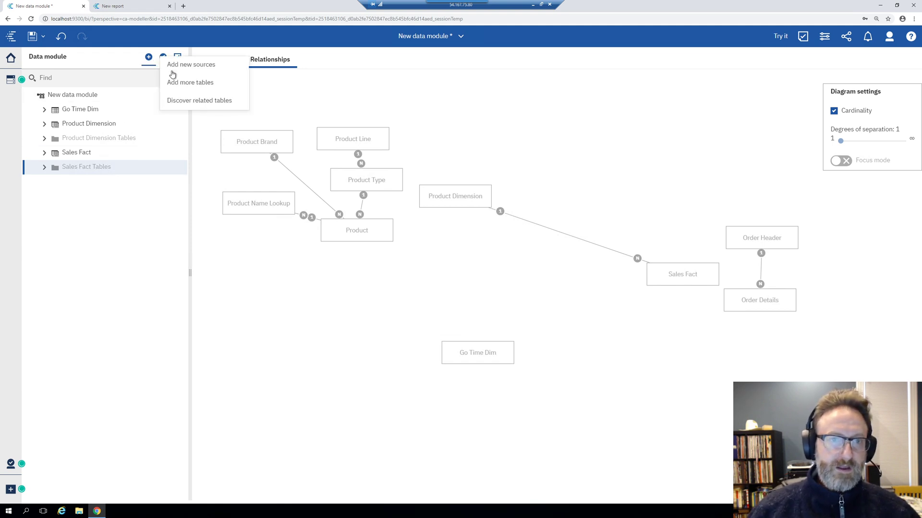
pyautogui.click(202, 65)
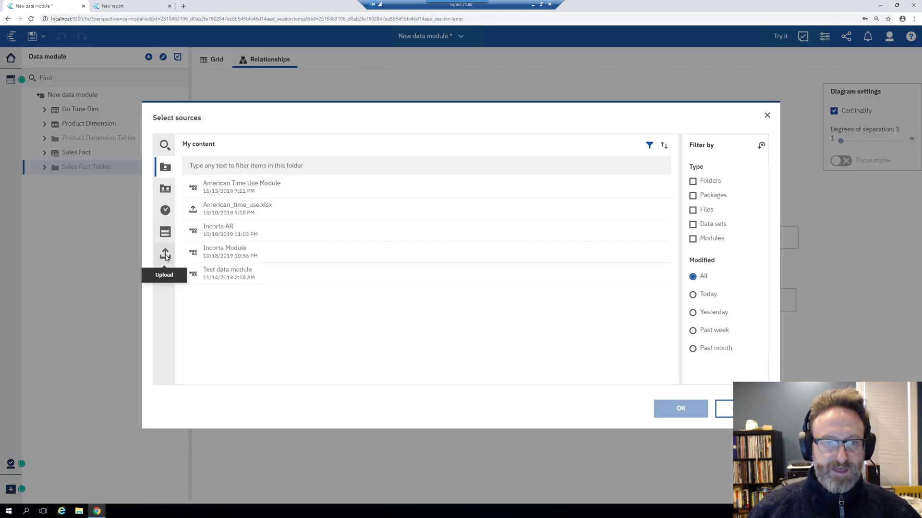
pyautogui.click(170, 259)
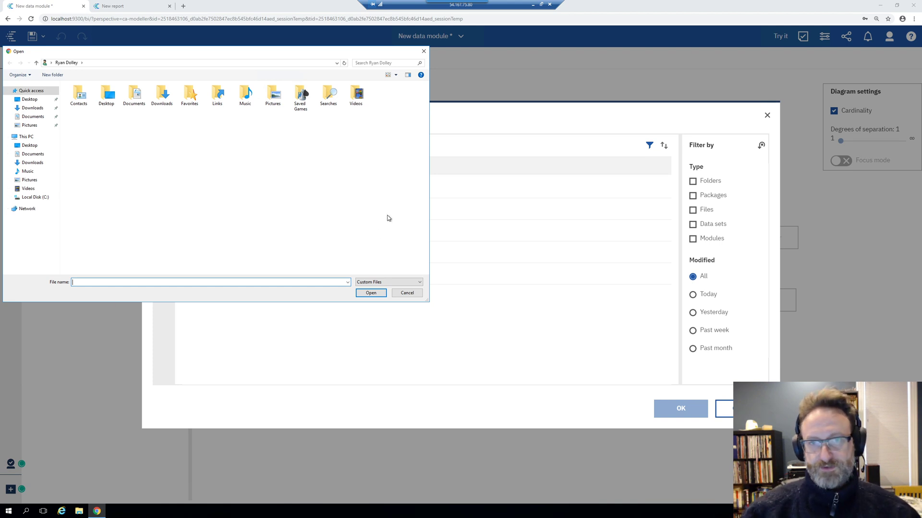
pyautogui.click(408, 292)
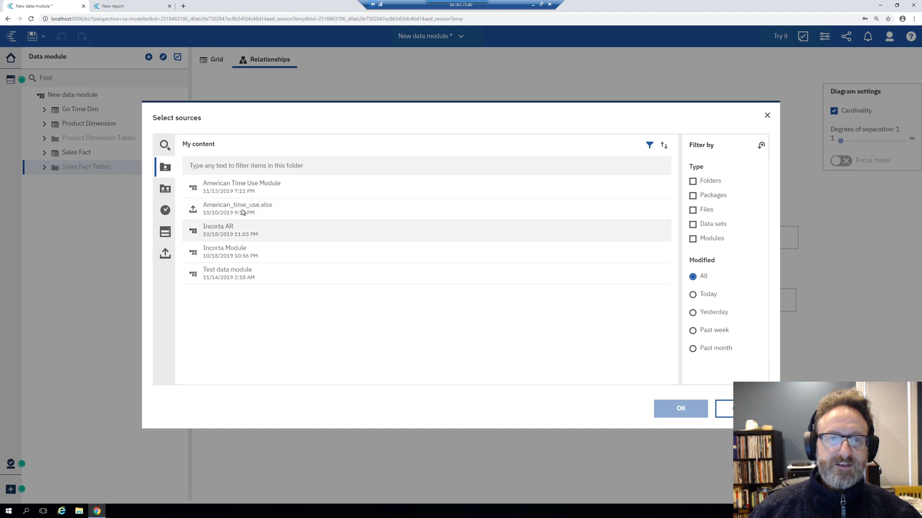
pyautogui.click(269, 210)
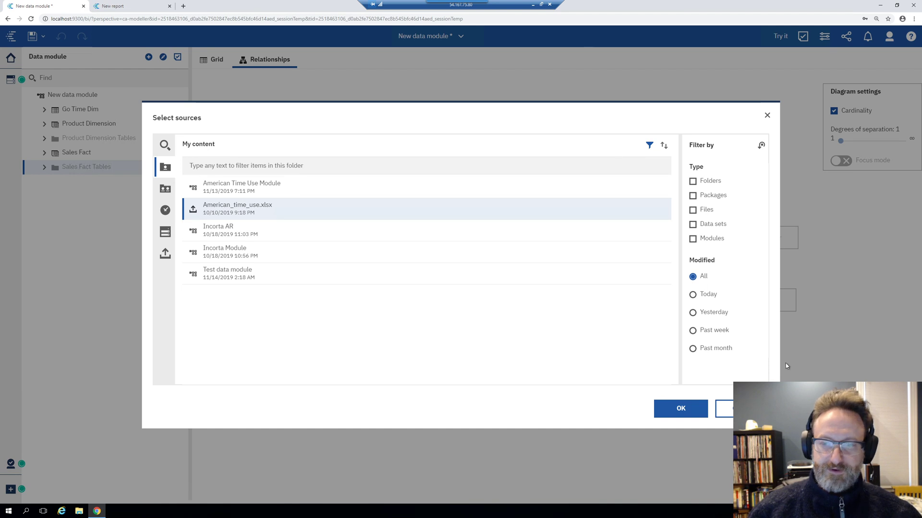
pyautogui.click(667, 415)
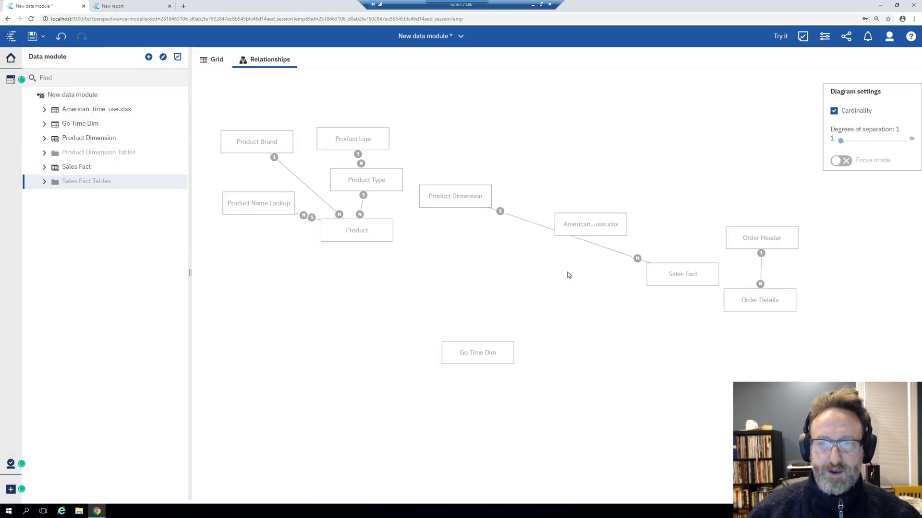
# Place American_time_use.xlsx below Product Name Lookup and Go Time Dim at the diagram's top right
pyautogui.moveTo(586, 221); pyautogui.dragTo(299, 312)
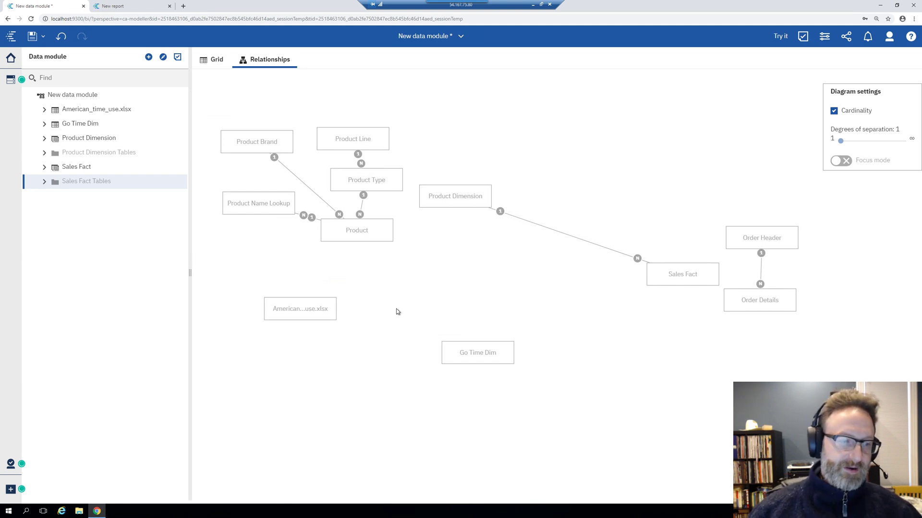
pyautogui.moveTo(278, 300); pyautogui.dragTo(252, 264)
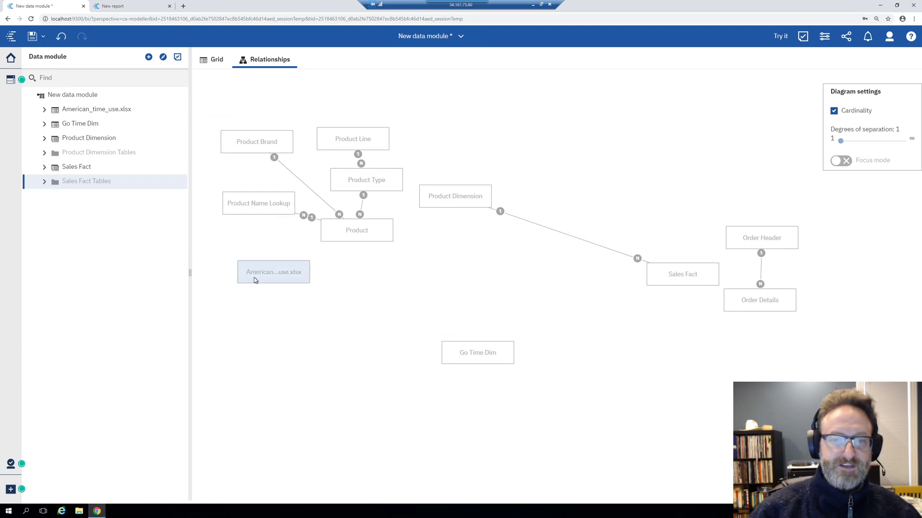
pyautogui.click(244, 294)
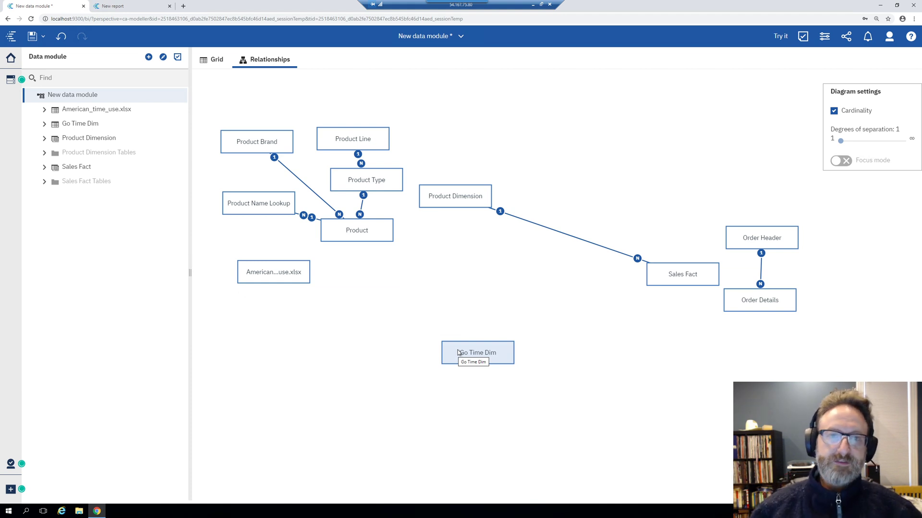
pyautogui.moveTo(262, 266); pyautogui.dragTo(248, 285)
pyautogui.moveTo(500, 354); pyautogui.dragTo(660, 105)
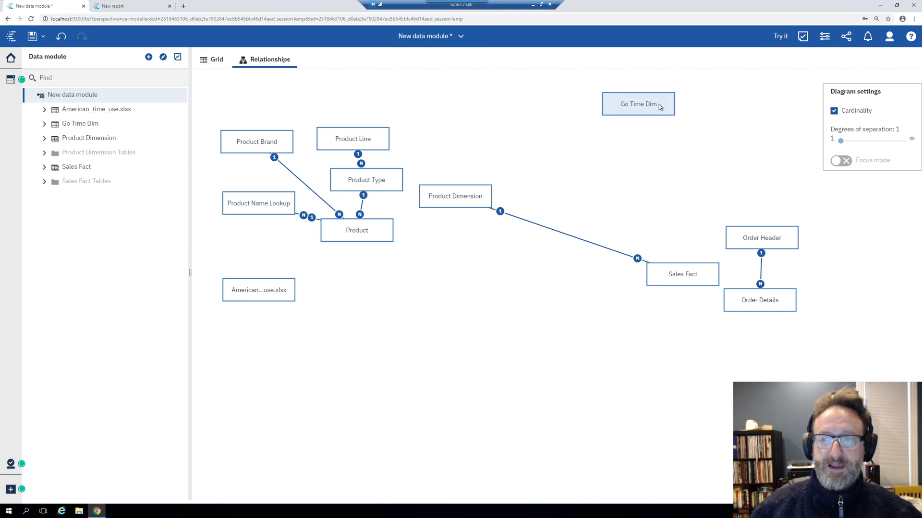
pyautogui.click(214, 130)
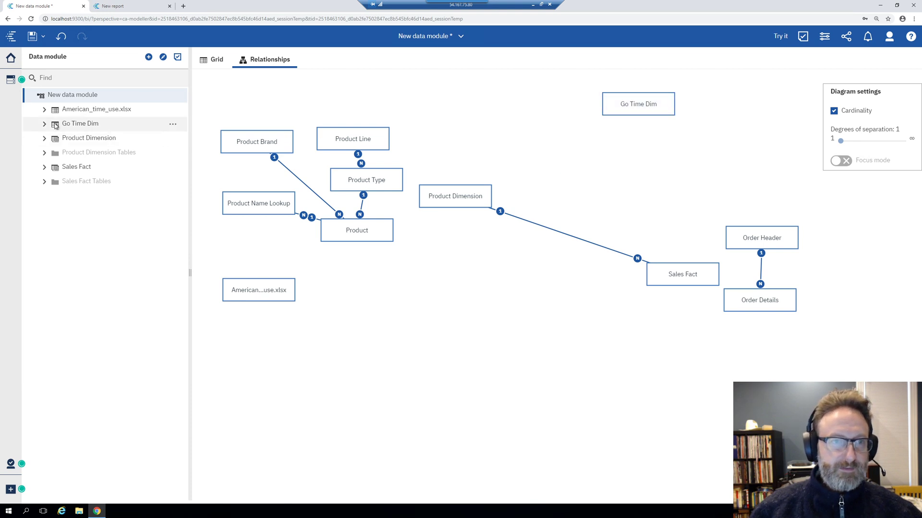
# Preview the Go Time Dim Day Key and Sales Fact Order Date values in the grid
pyautogui.click(44, 137)
pyautogui.click(44, 123)
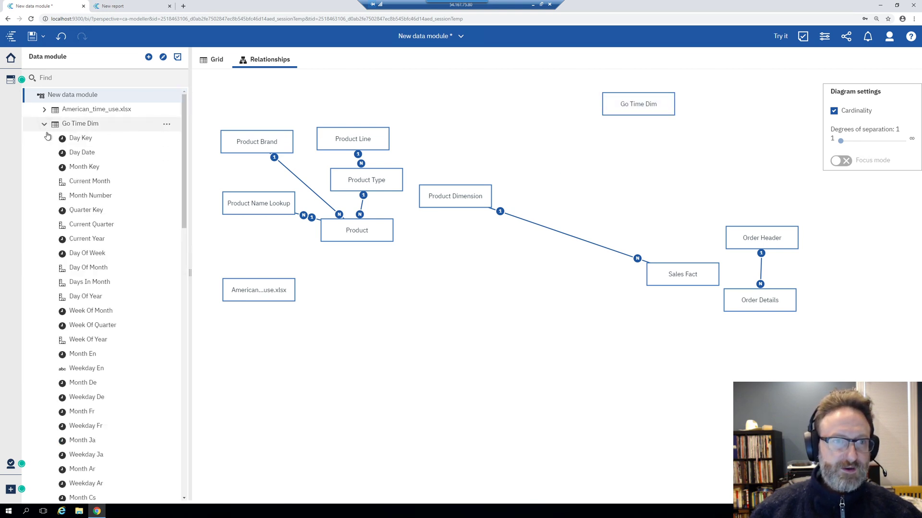
pyautogui.click(98, 141)
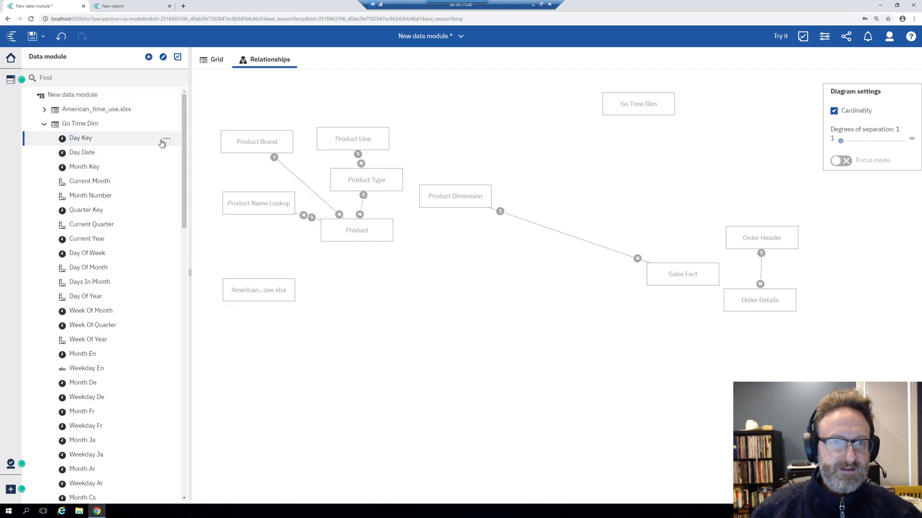
pyautogui.click(212, 66)
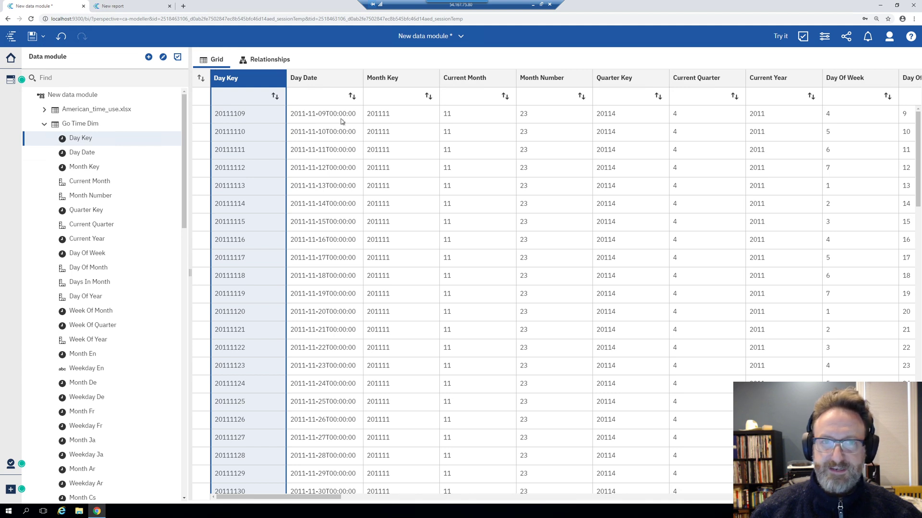
pyautogui.click(46, 126)
pyautogui.click(44, 253)
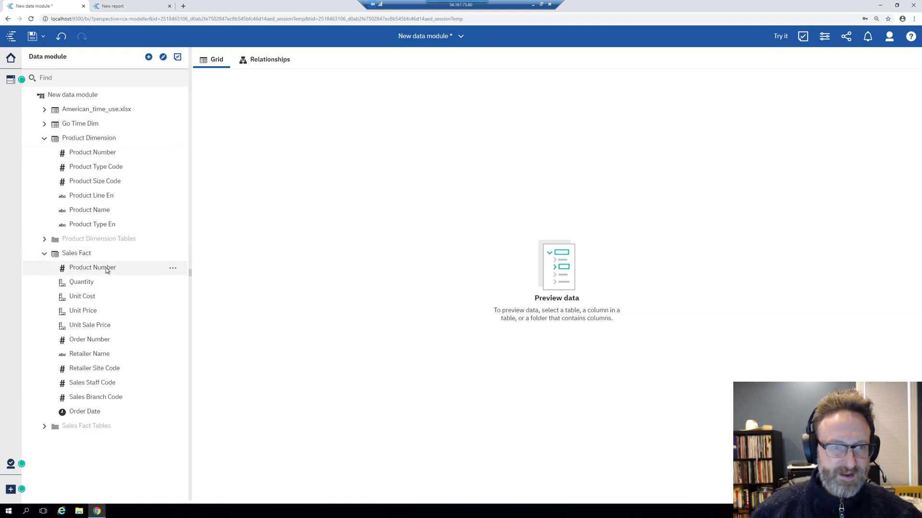
pyautogui.click(114, 337)
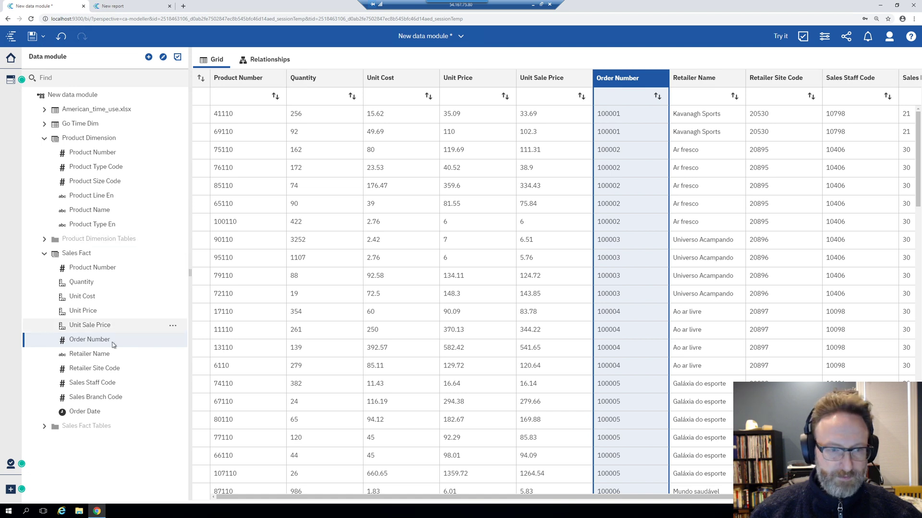
pyautogui.click(97, 413)
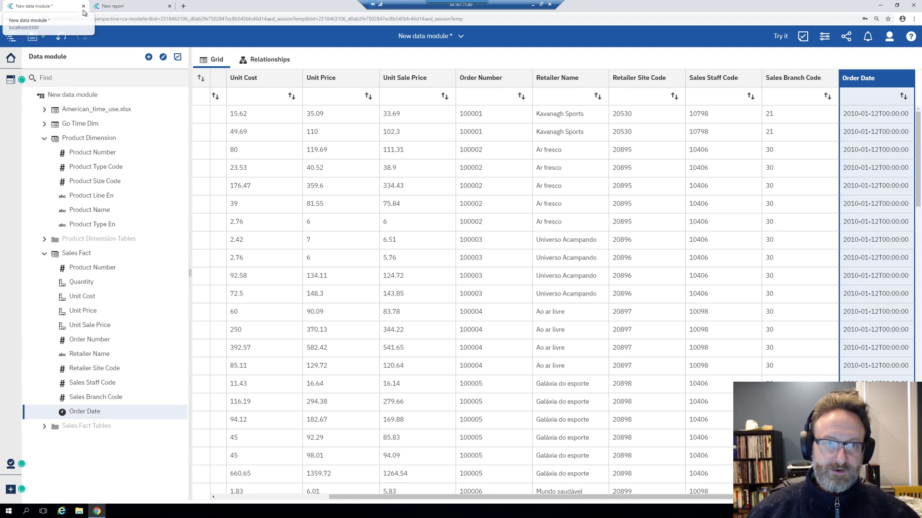
# Back in the relationships diagram, select Go Time Dim and Sales Fact together
pyautogui.click(256, 66)
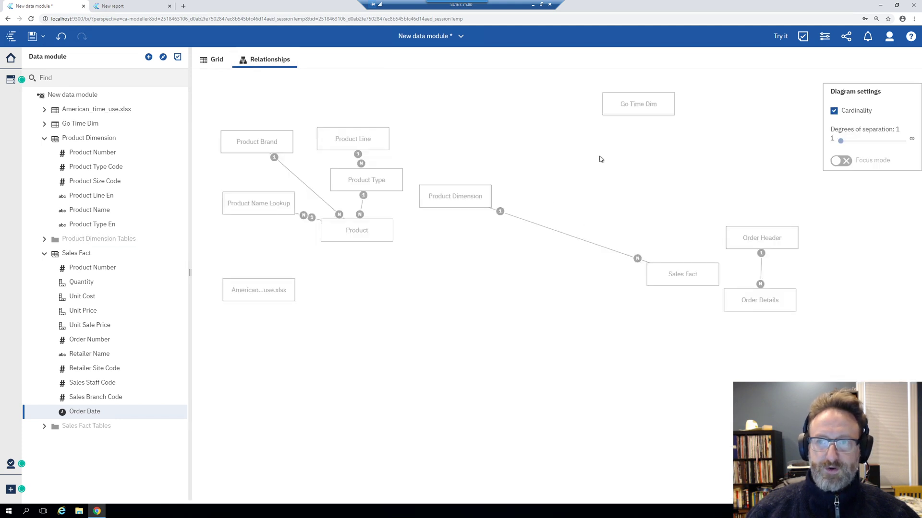
pyautogui.click(630, 114)
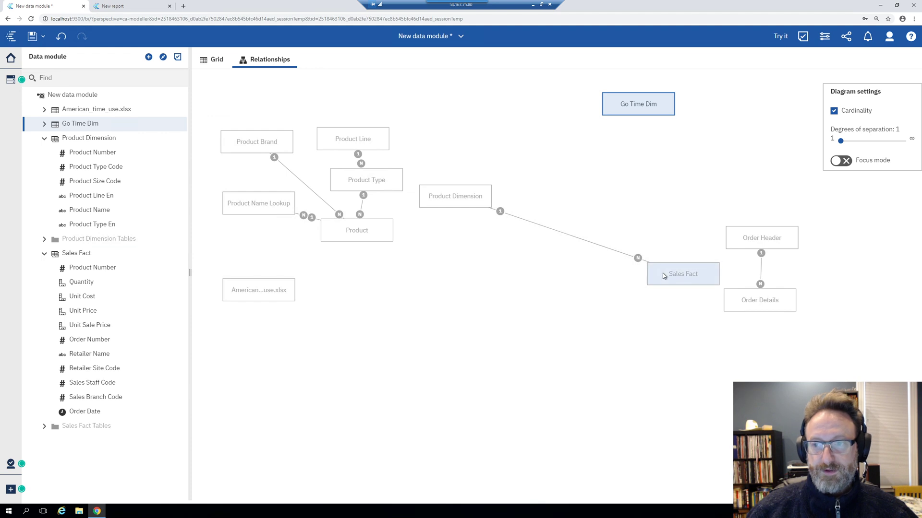
pyautogui.keyDown('ctrl'); pyautogui.click(663, 275); pyautogui.keyUp('ctrl')
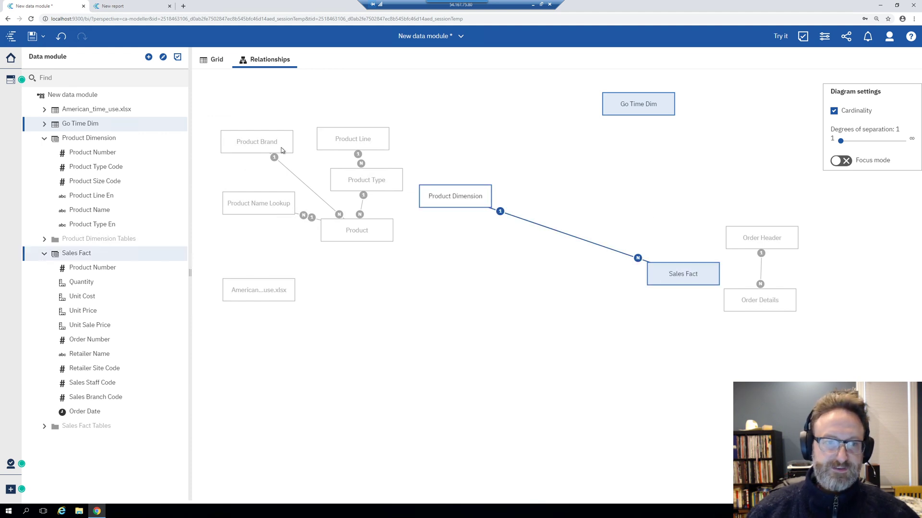
pyautogui.click(173, 254)
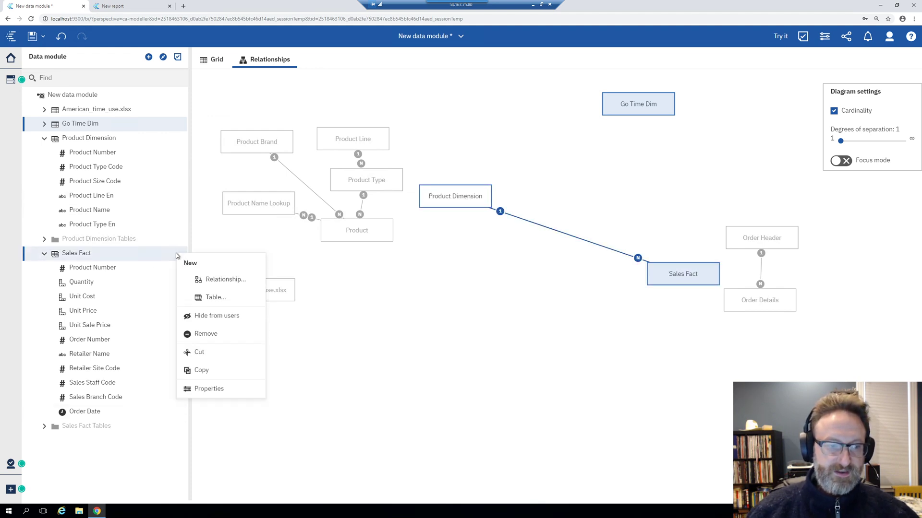
# Create a one-to-many Go Time Dim–Sales Fact relationship matching Day Date to Order Date
pyautogui.click(219, 280)
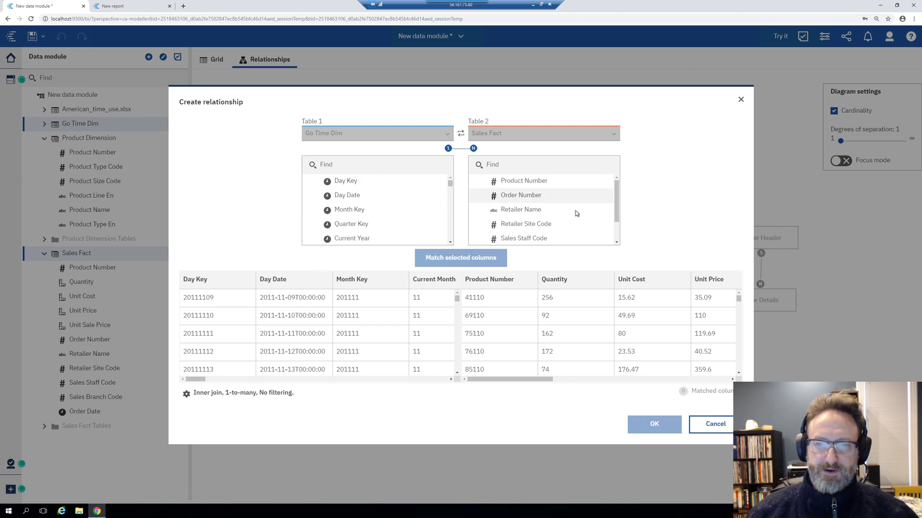
pyautogui.scroll(-1, 535, 230)
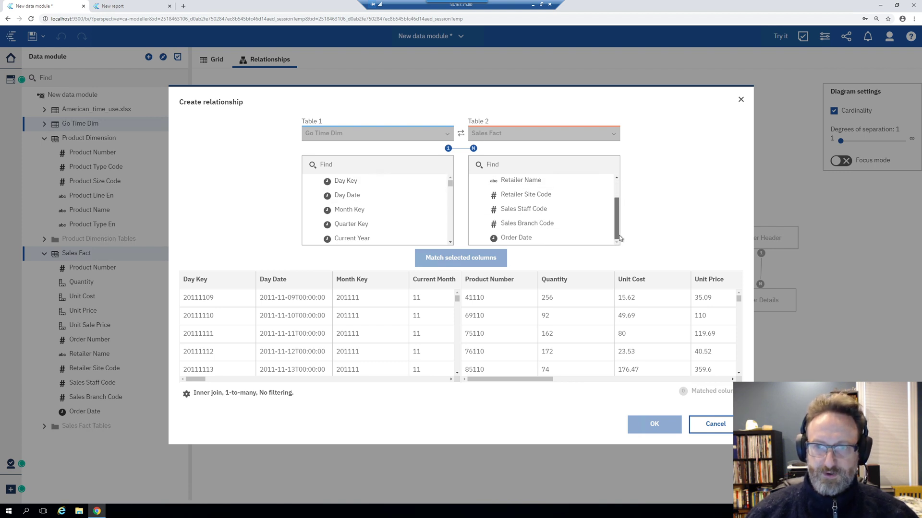
pyautogui.click(527, 237)
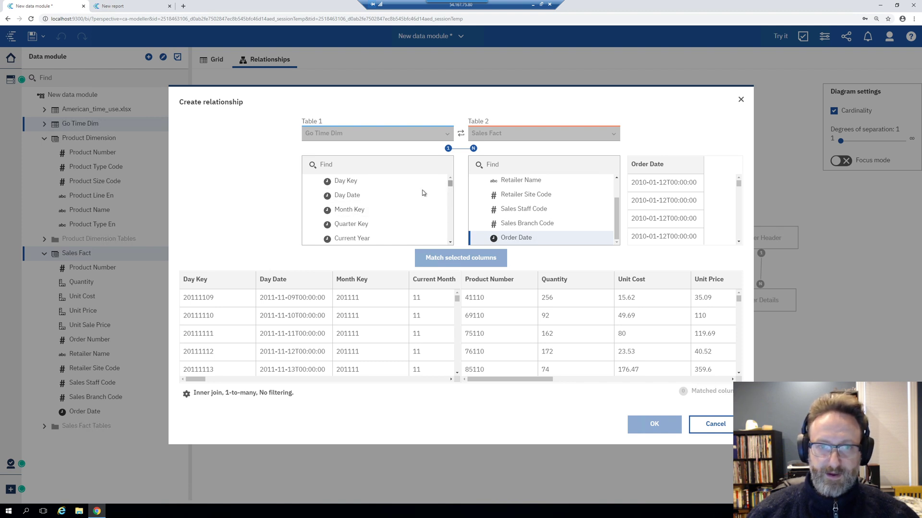
pyautogui.click(368, 182)
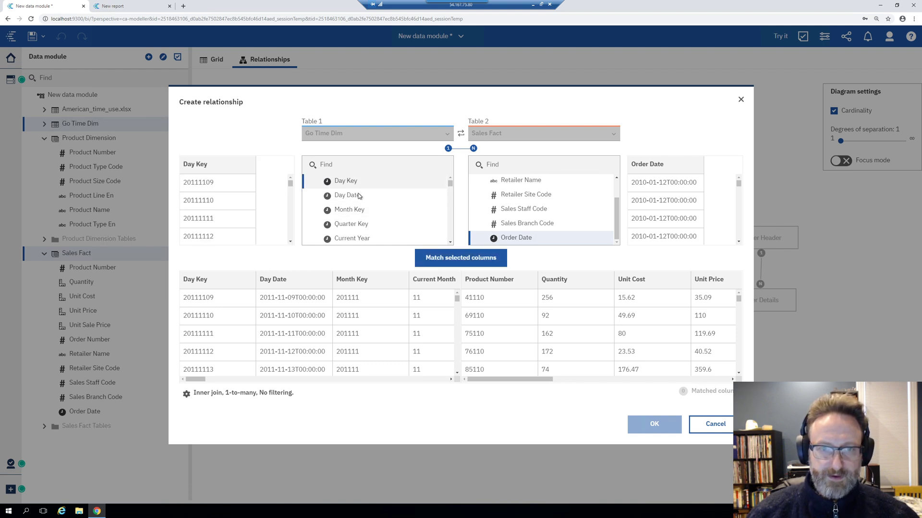
pyautogui.click(343, 196)
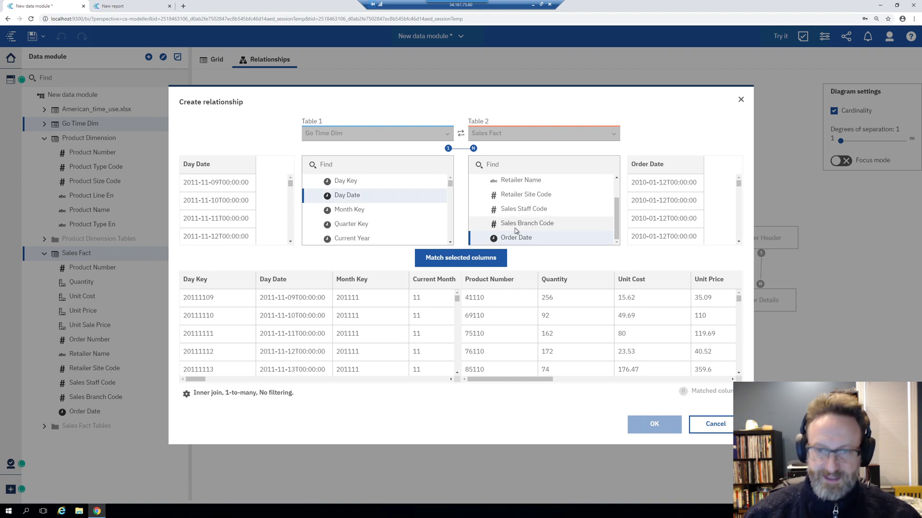
pyautogui.click(460, 258)
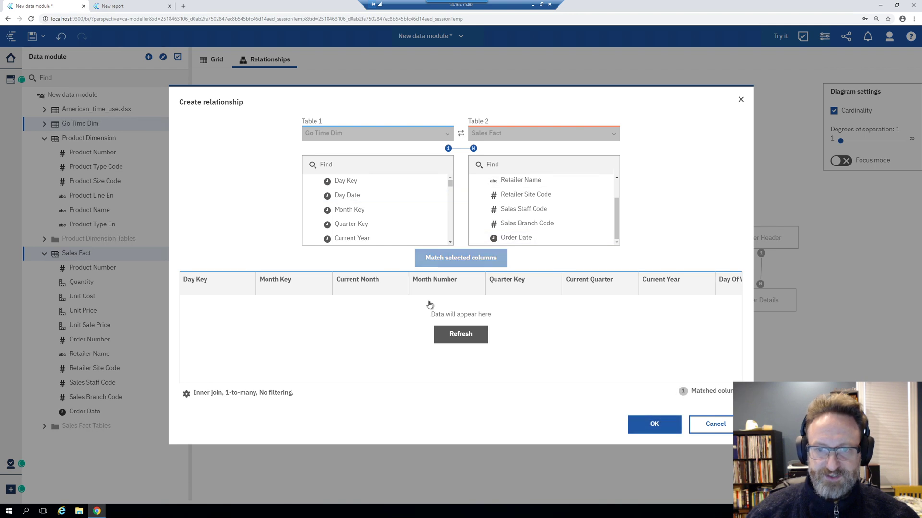
pyautogui.click(456, 335)
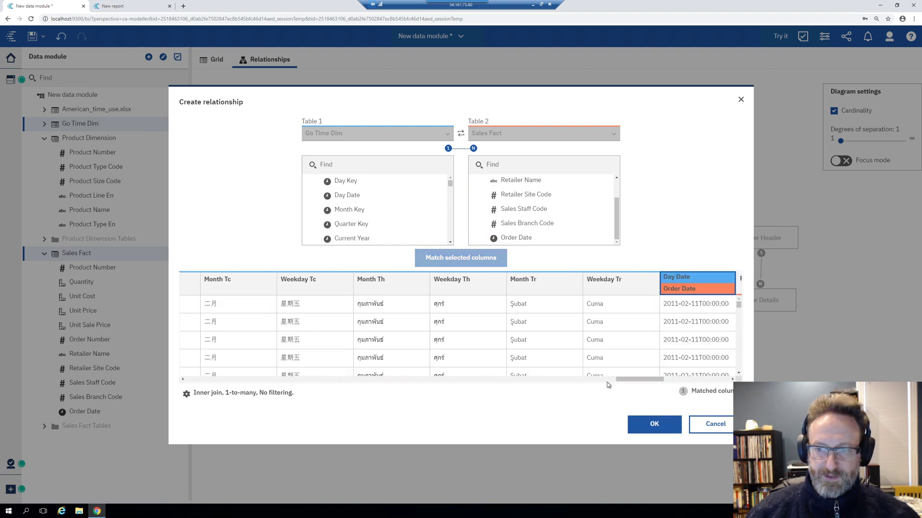
pyautogui.moveTo(628, 380); pyautogui.dragTo(679, 379)
pyautogui.click(652, 425)
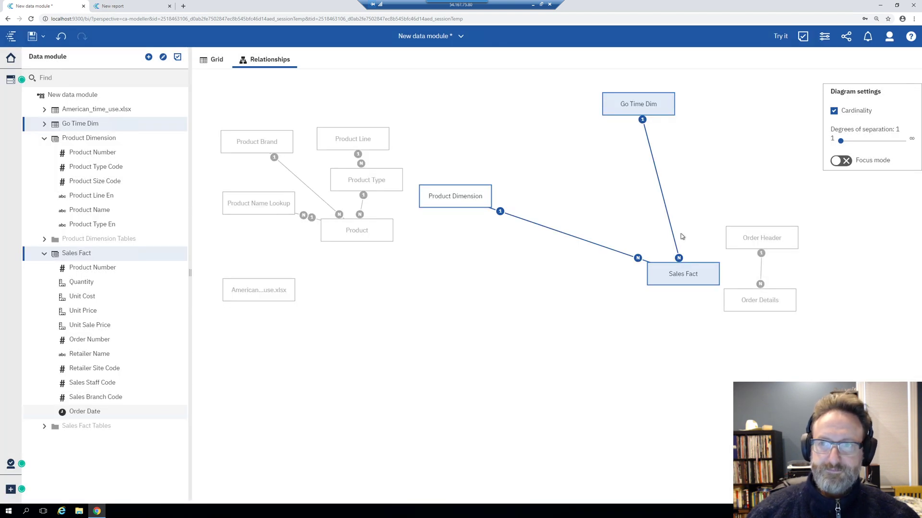
pyautogui.moveTo(456, 190)
pyautogui.mouseDown()
pyautogui.moveTo(514, 204)
pyautogui.moveTo(448, 189)
pyautogui.mouseUp()
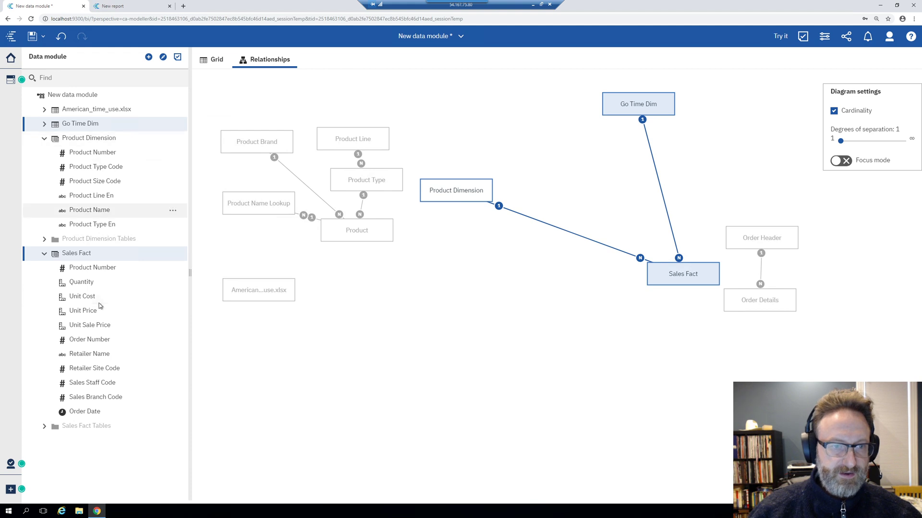
# Show the properties of the Quantity column under Sales Fact Tables > Order Details
pyautogui.click(44, 426)
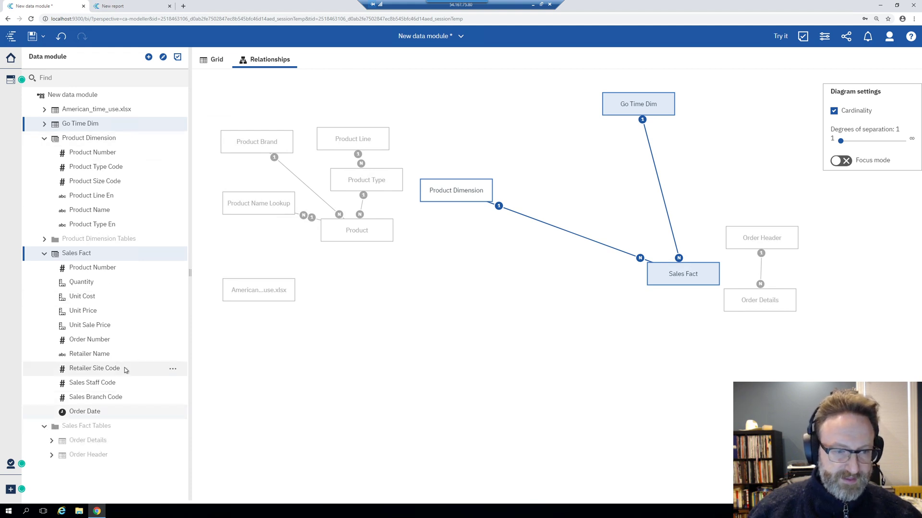
pyautogui.click(52, 440)
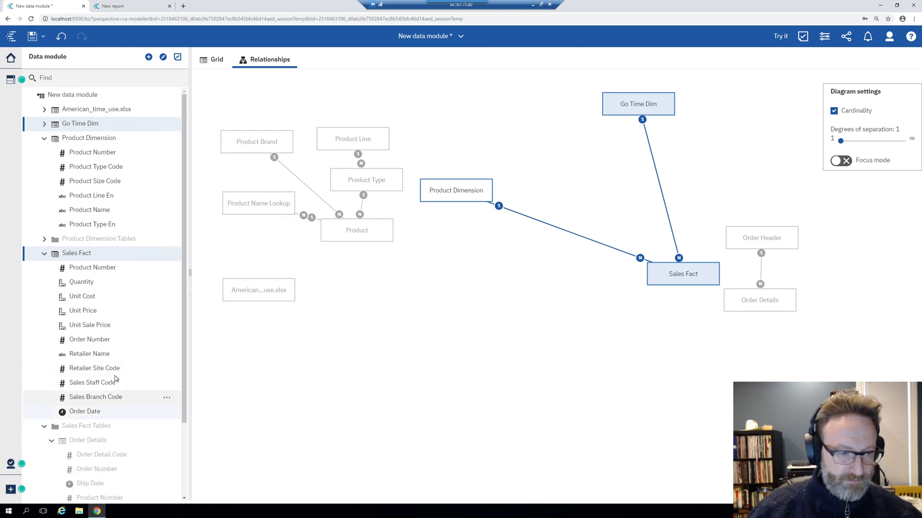
pyautogui.scroll(-2, 116, 380)
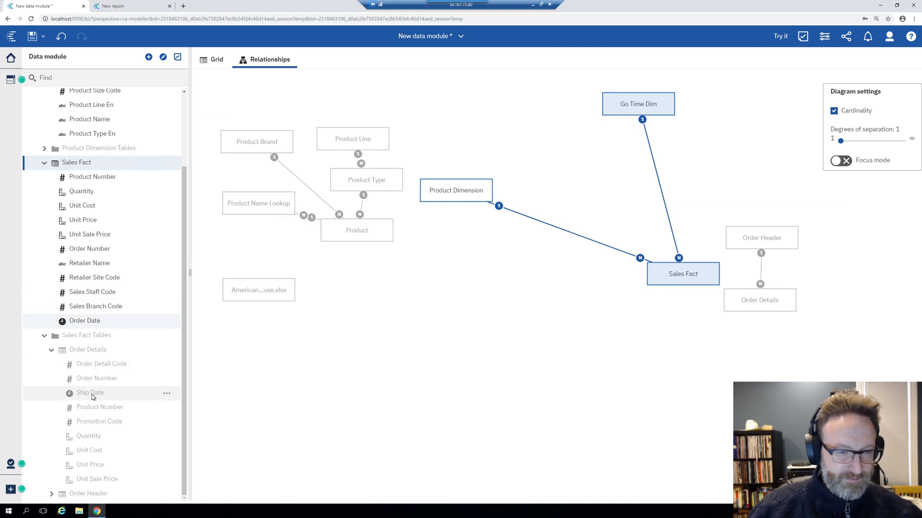
pyautogui.click(98, 438)
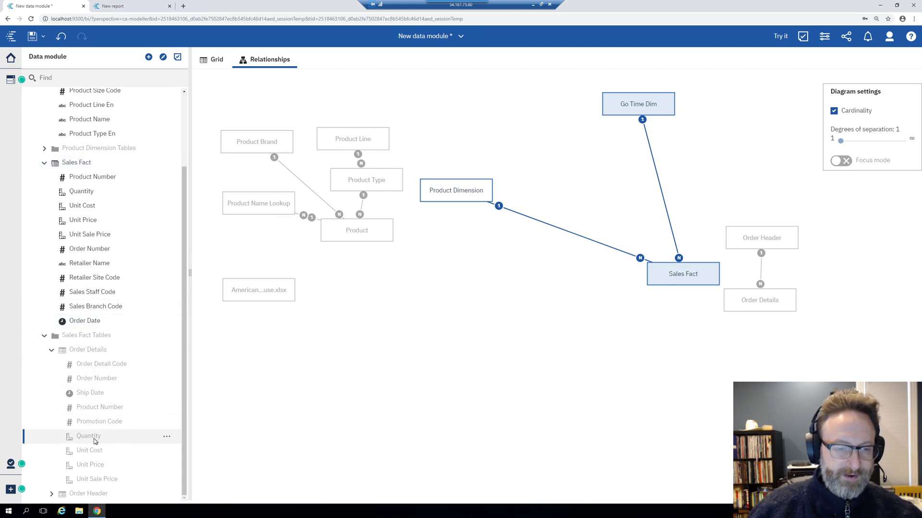
pyautogui.click(167, 439)
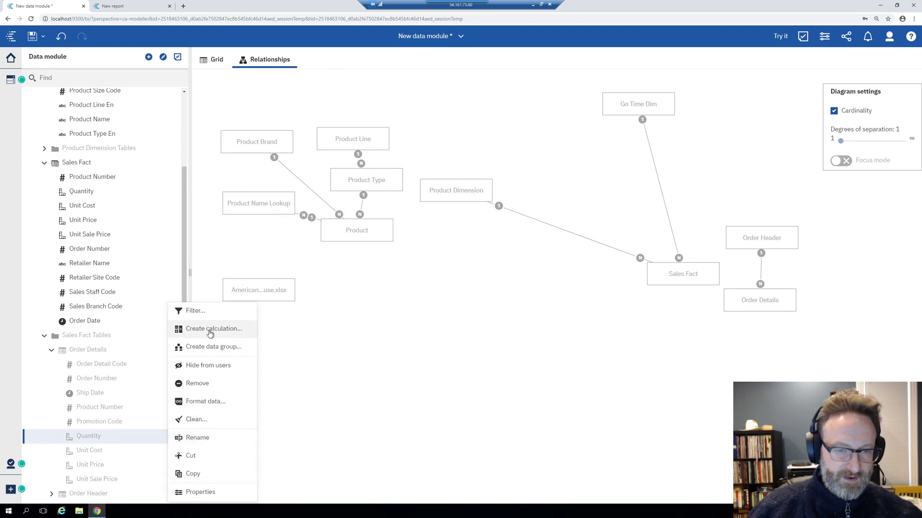
pyautogui.click(152, 439)
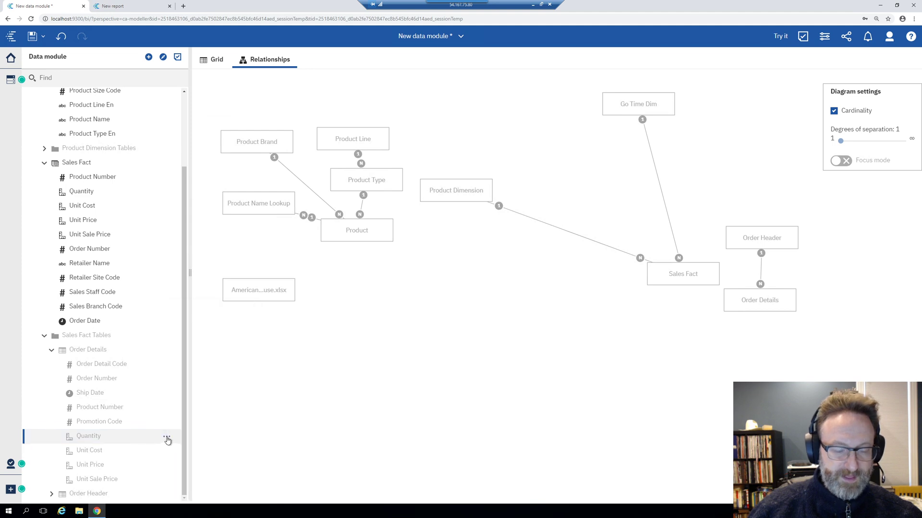
pyautogui.click(167, 438)
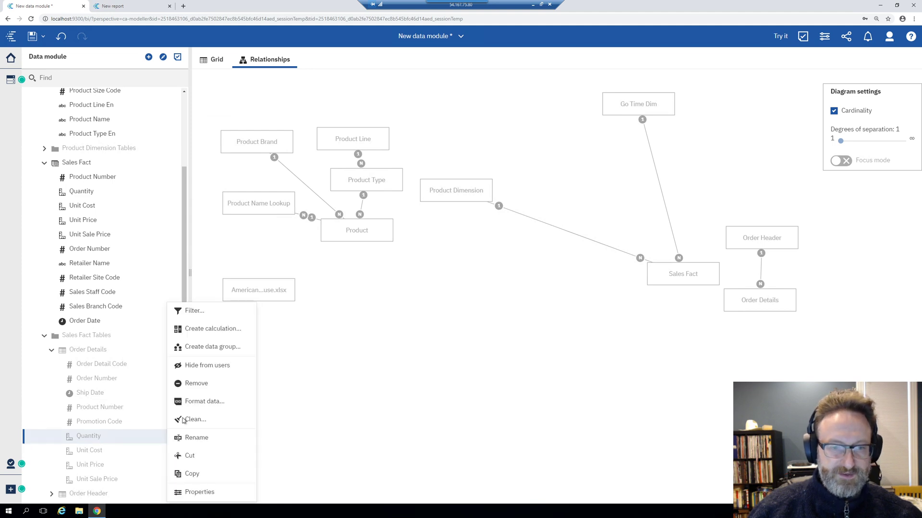
pyautogui.click(190, 494)
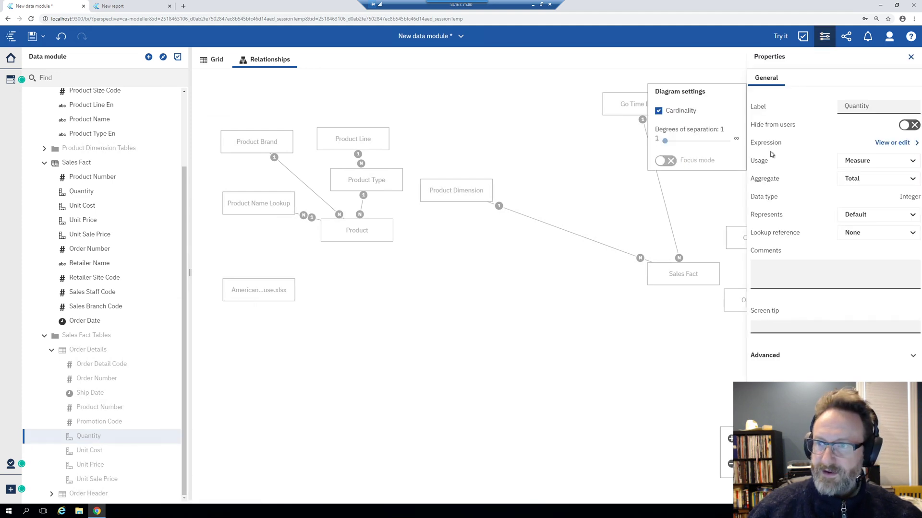
# Close the Quantity calculation editor and properties panel, then delete Quantity from Order Details
pyautogui.click(892, 143)
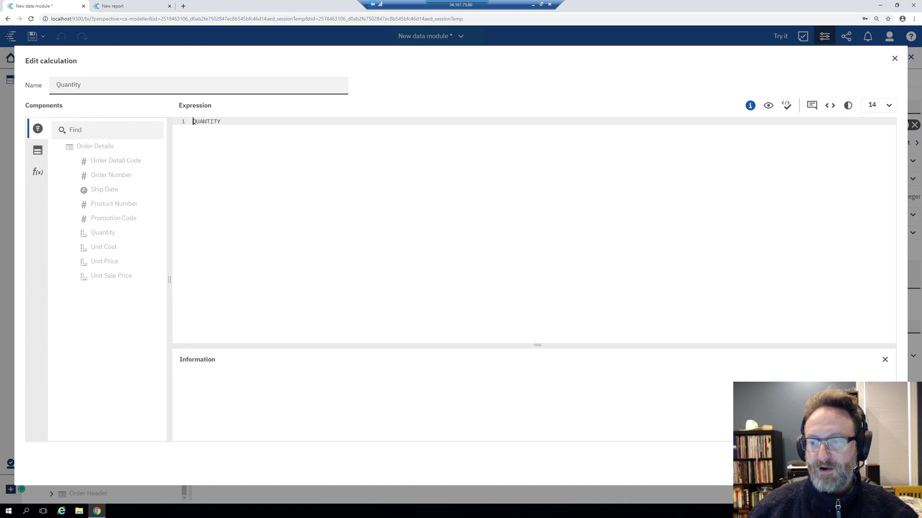
pyautogui.click(873, 464)
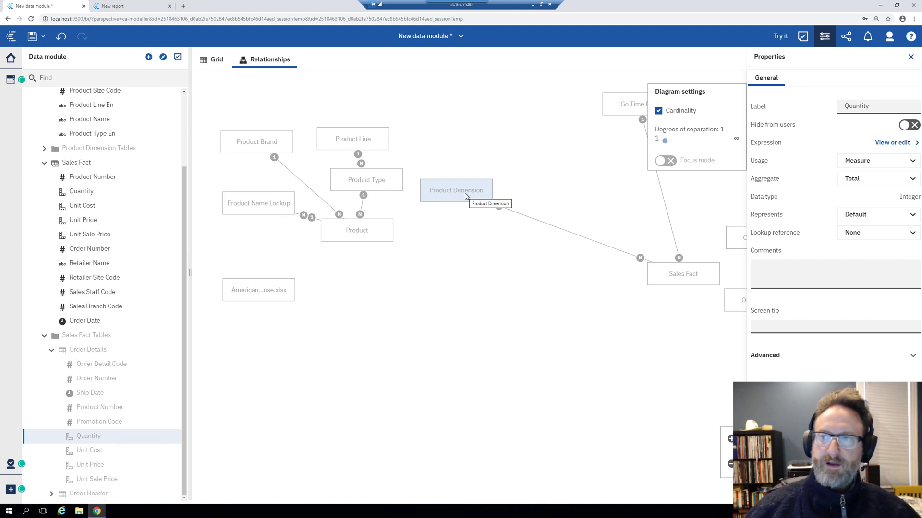
pyautogui.click(910, 57)
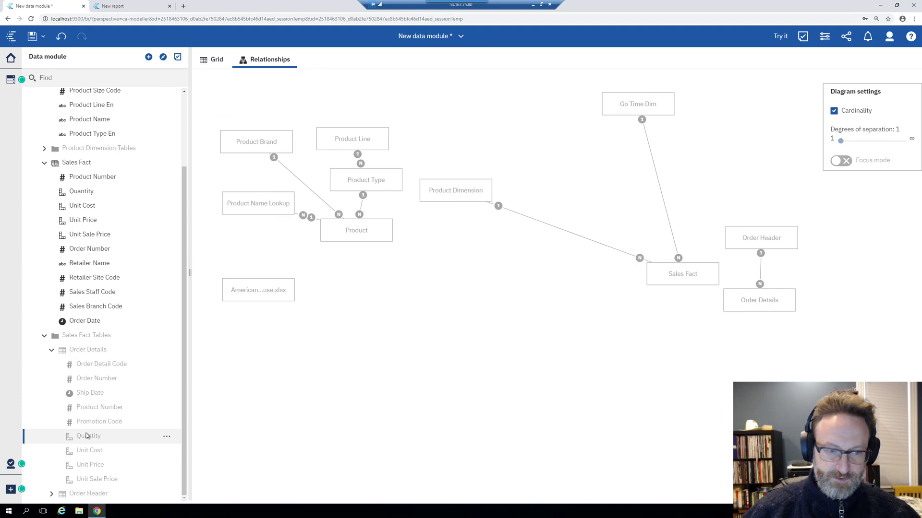
pyautogui.press('Delete')
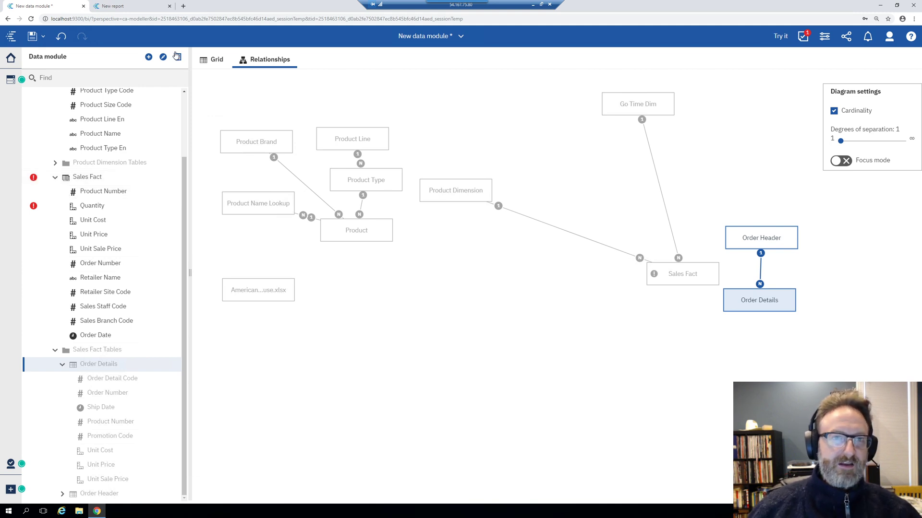
# Review the Quantity validation error, undo the deletion, and close the Validation panel
pyautogui.click(177, 56)
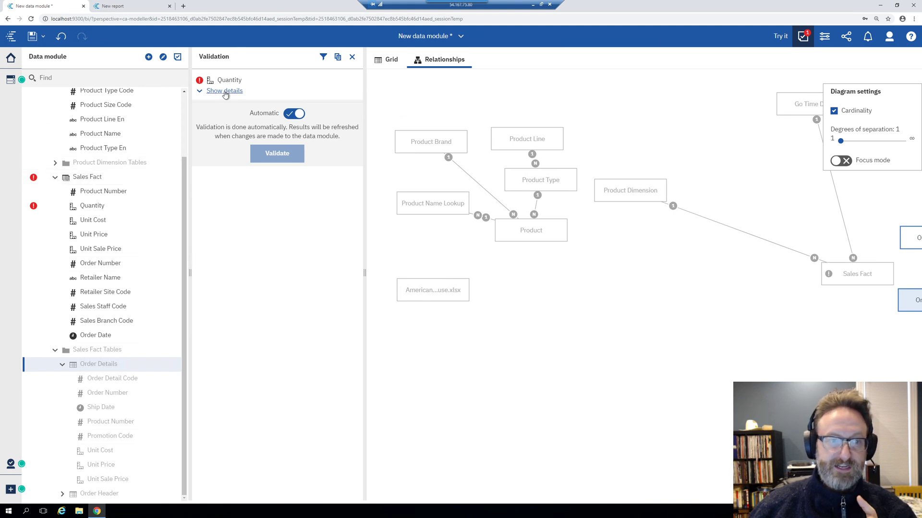
pyautogui.click(224, 96)
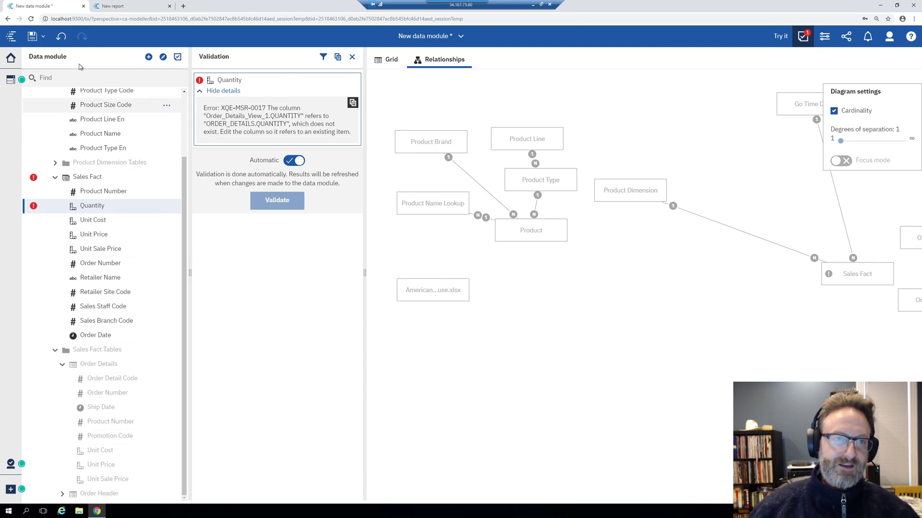
pyautogui.click(61, 36)
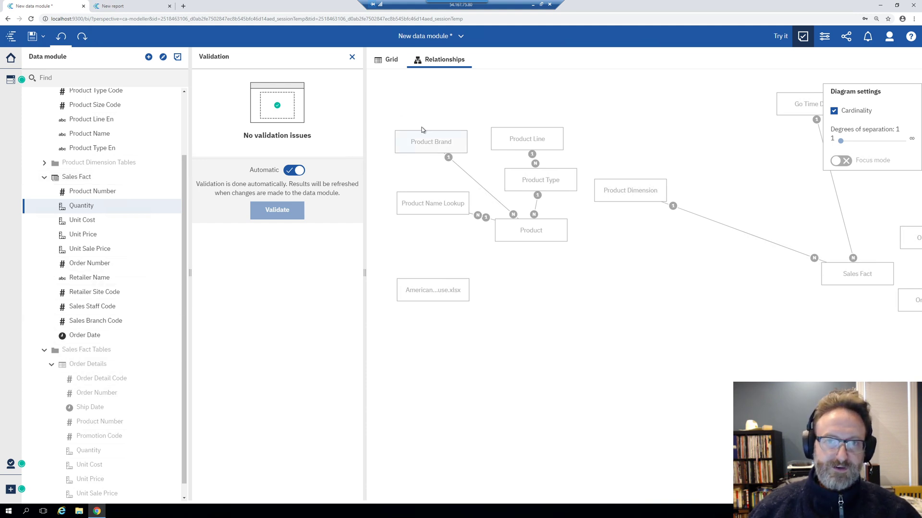
pyautogui.click(352, 57)
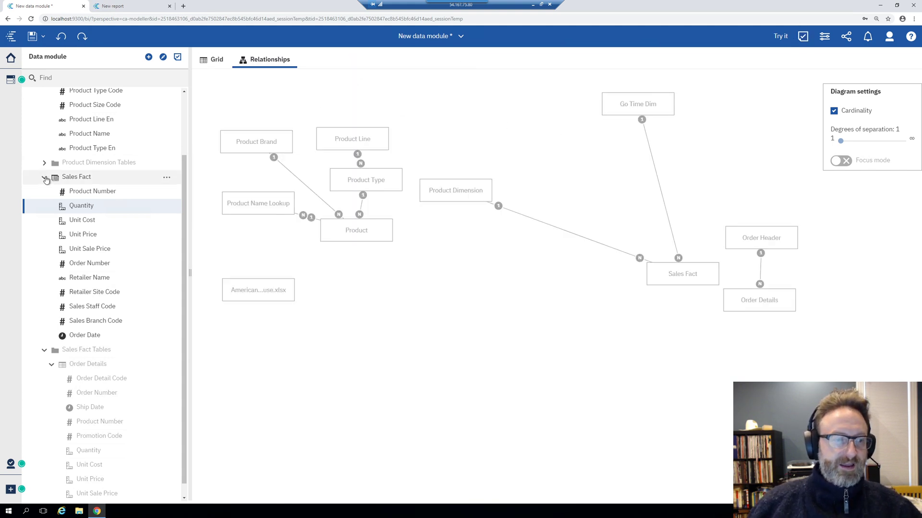
# Collapse Sales Fact and Sales Fact Tables, then reposition the Sales Fact and Product Dimension boxes
pyautogui.click(45, 178)
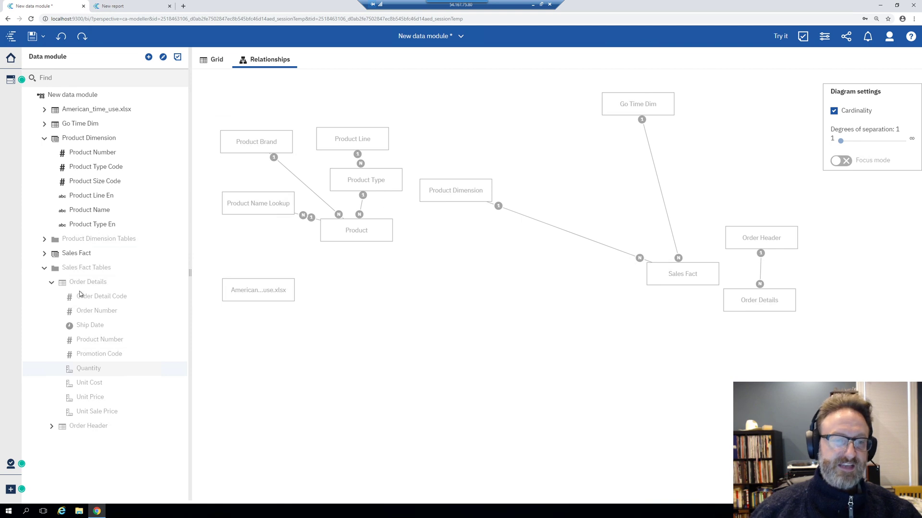
pyautogui.click(44, 268)
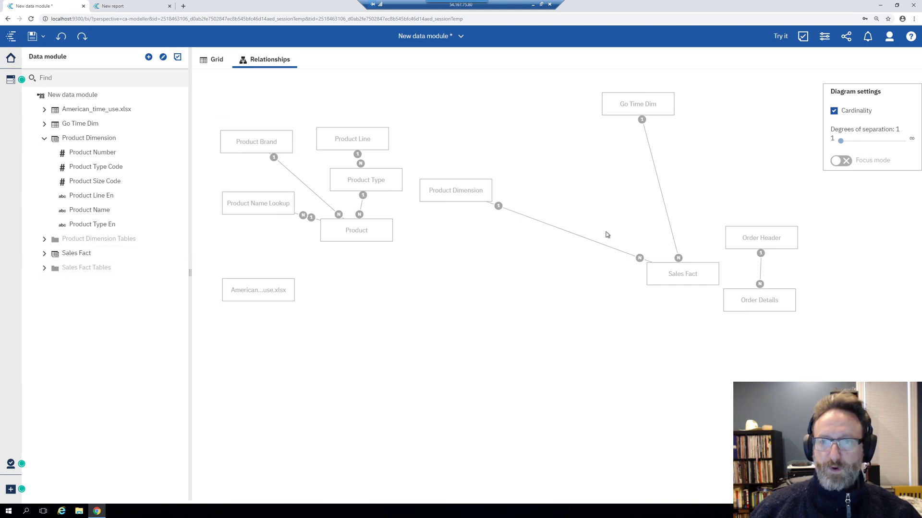
pyautogui.moveTo(674, 268); pyautogui.dragTo(630, 235)
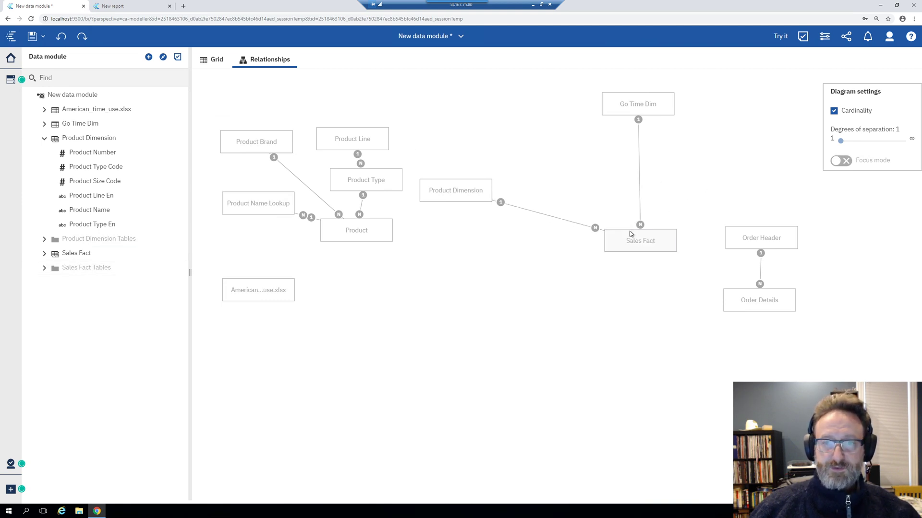
pyautogui.moveTo(465, 186); pyautogui.dragTo(496, 138)
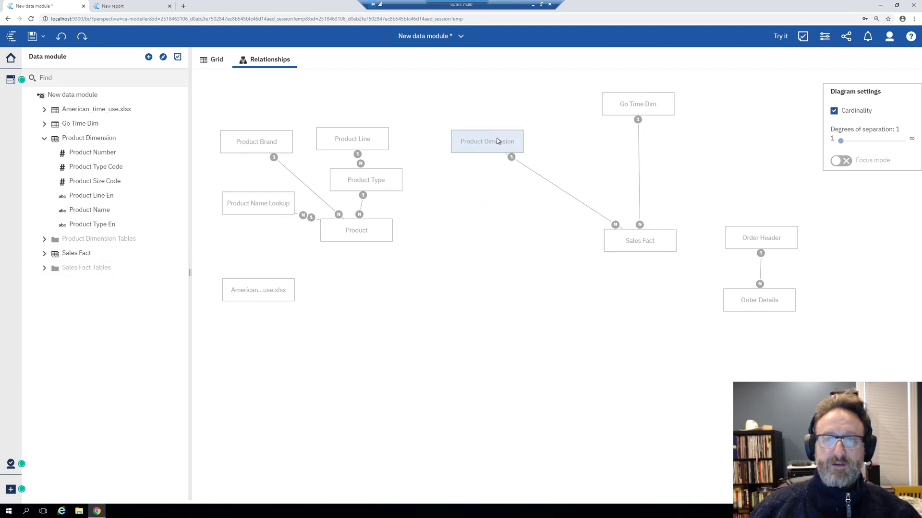
pyautogui.click(148, 57)
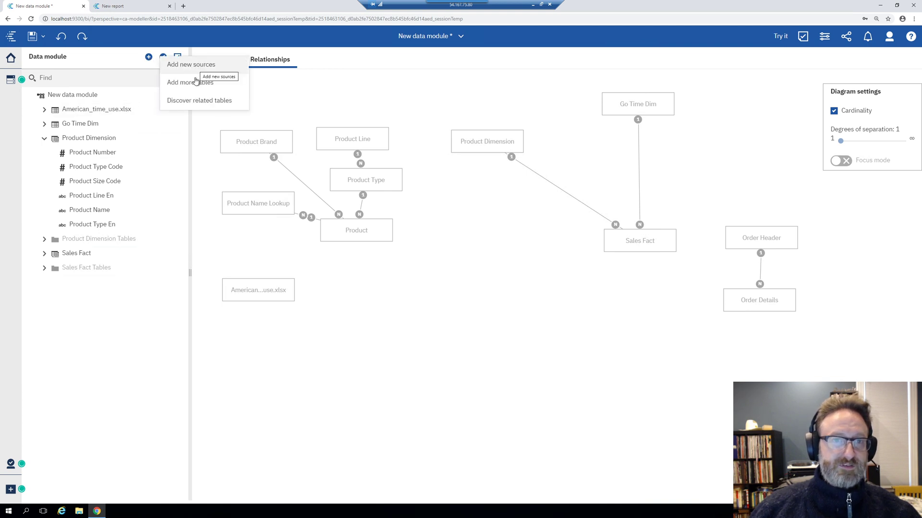
# Select the Sales Target table from the gosales source and add it to the module
pyautogui.click(191, 82)
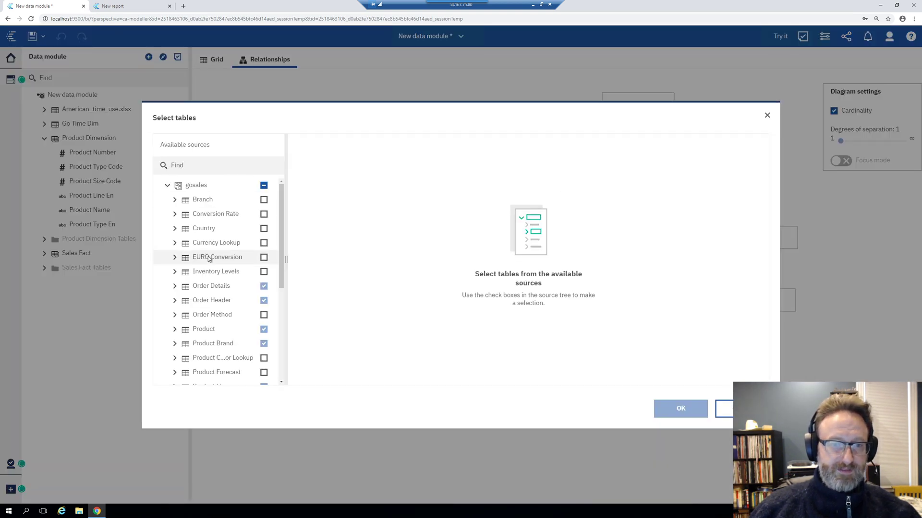
pyautogui.scroll(-4, 211, 263)
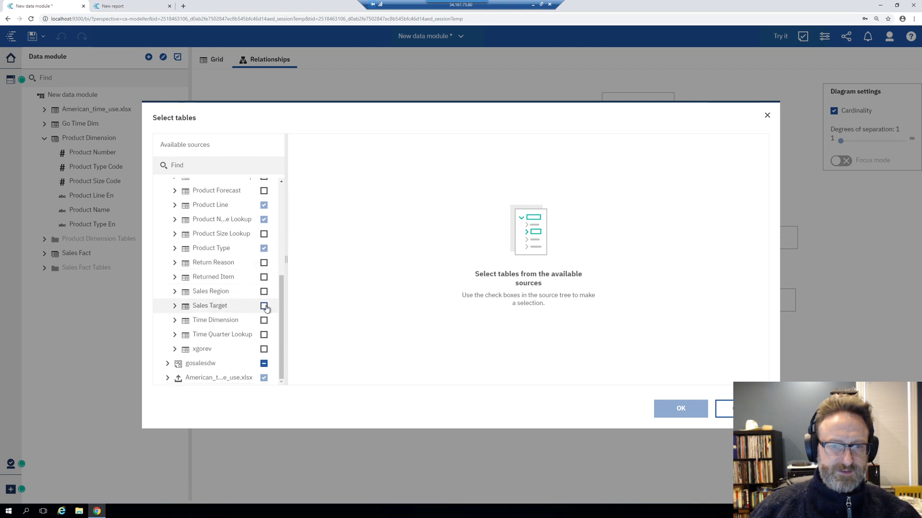
pyautogui.click(264, 307)
pyautogui.click(680, 408)
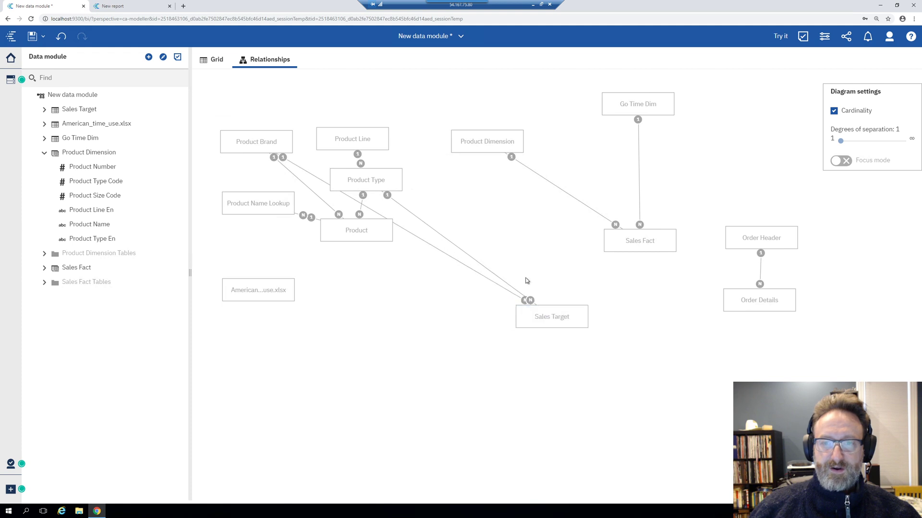
# Remove Sales Target's automatic relationships to Product Type and Product Brand
pyautogui.click(504, 280)
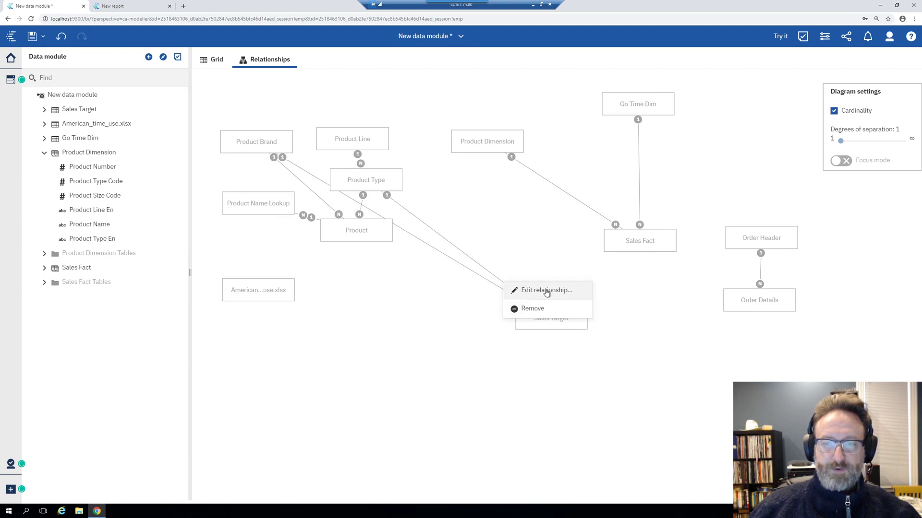
pyautogui.click(528, 308)
pyautogui.click(465, 268)
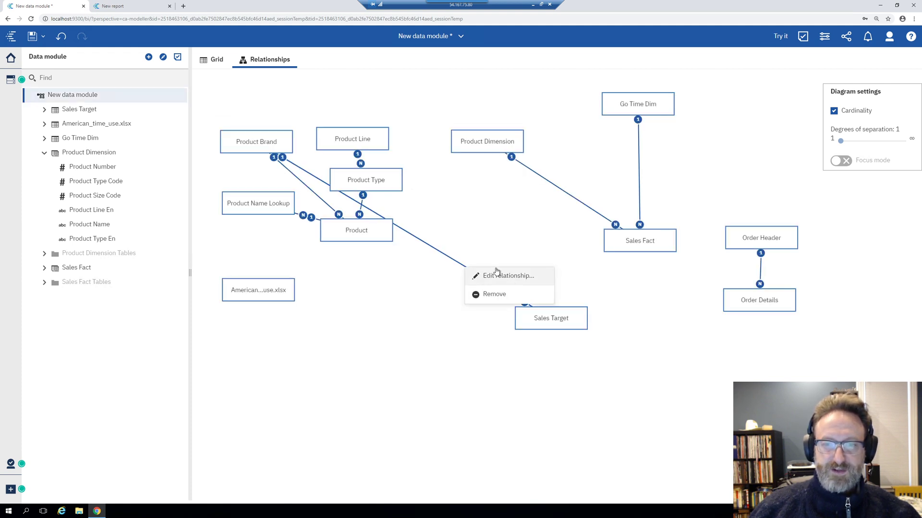
pyautogui.click(505, 295)
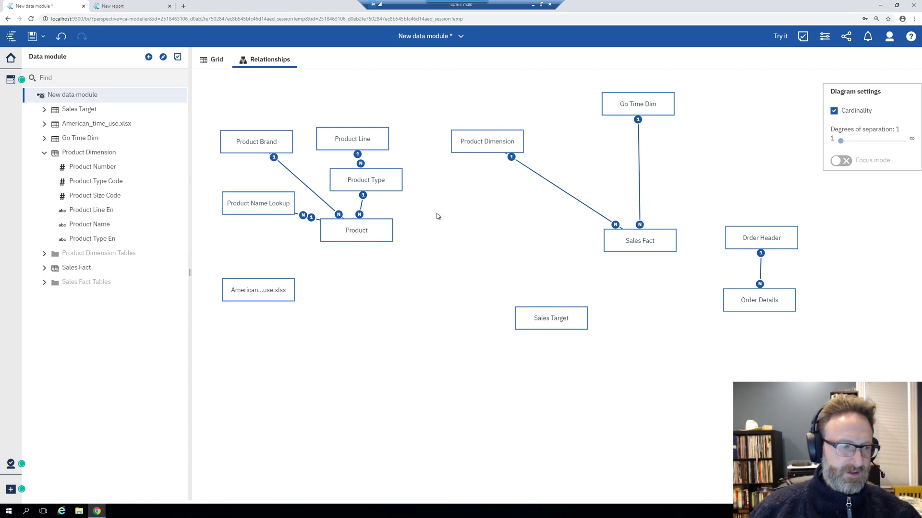
# Move the Sales Target box above Product Dimension and select both tables
pyautogui.moveTo(561, 321); pyautogui.dragTo(487, 89)
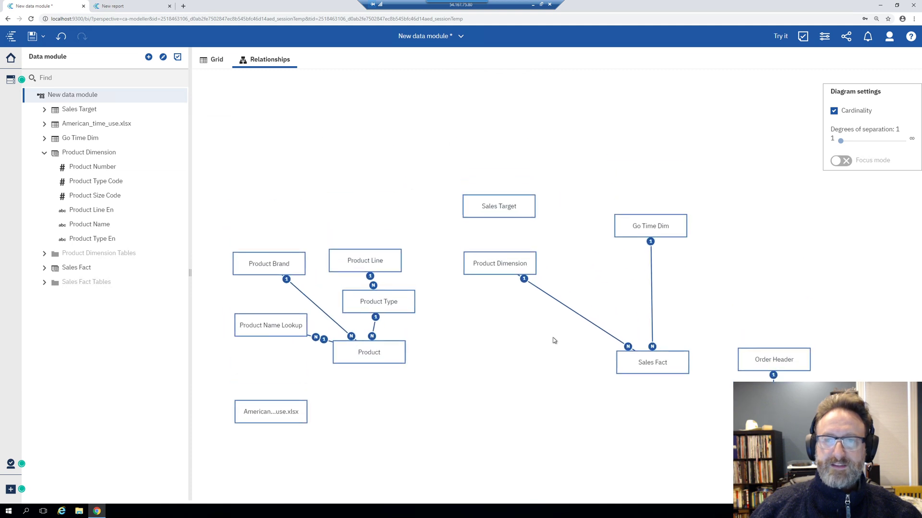
pyautogui.moveTo(499, 219); pyautogui.dragTo(505, 165)
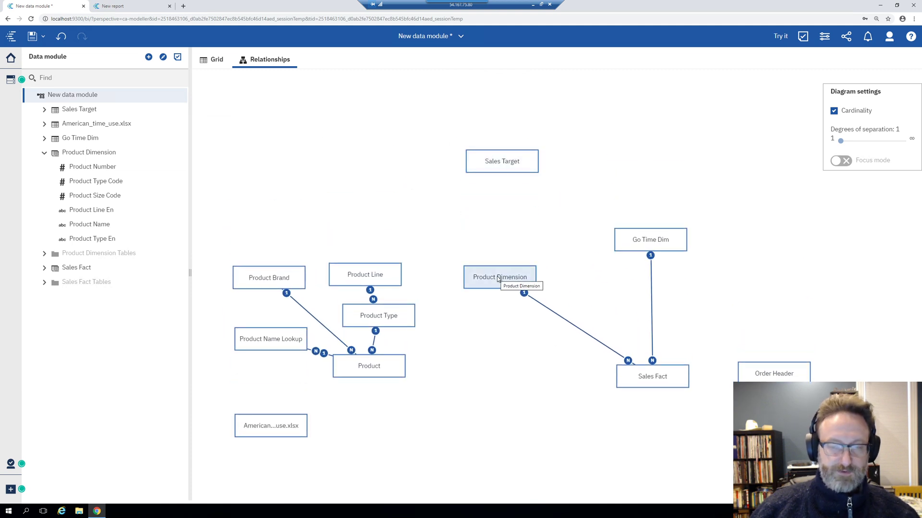
pyautogui.click(495, 164)
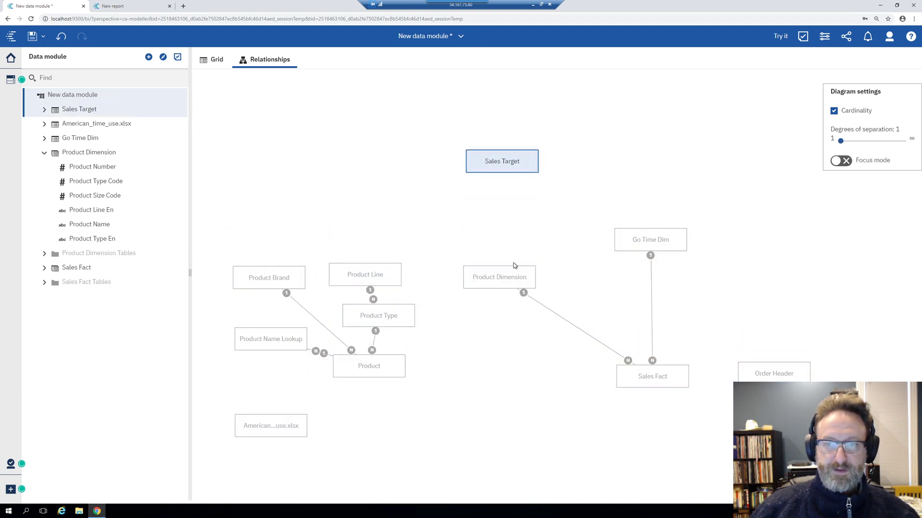
pyautogui.keyDown('ctrl'); pyautogui.click(511, 282); pyautogui.keyUp('ctrl')
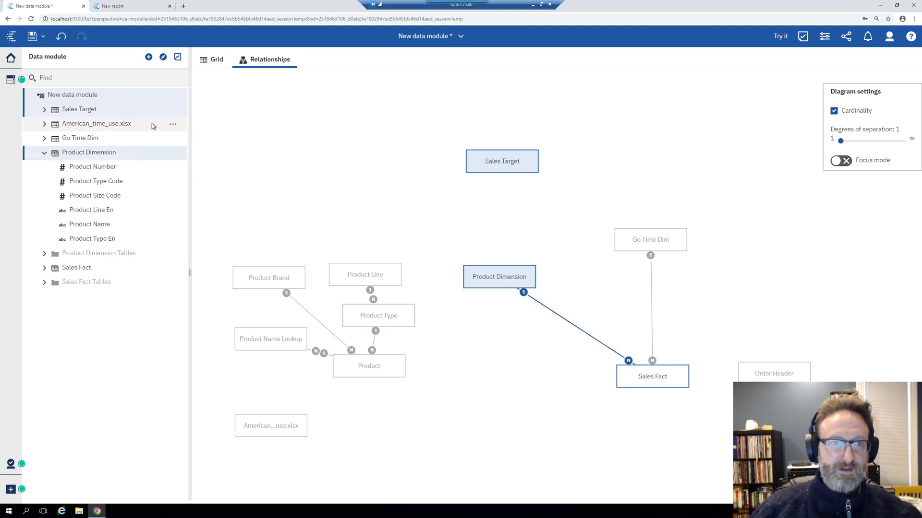
# Reselect Sales Target and Product Dimension together and bring up their shared actions menu
pyautogui.click(173, 95)
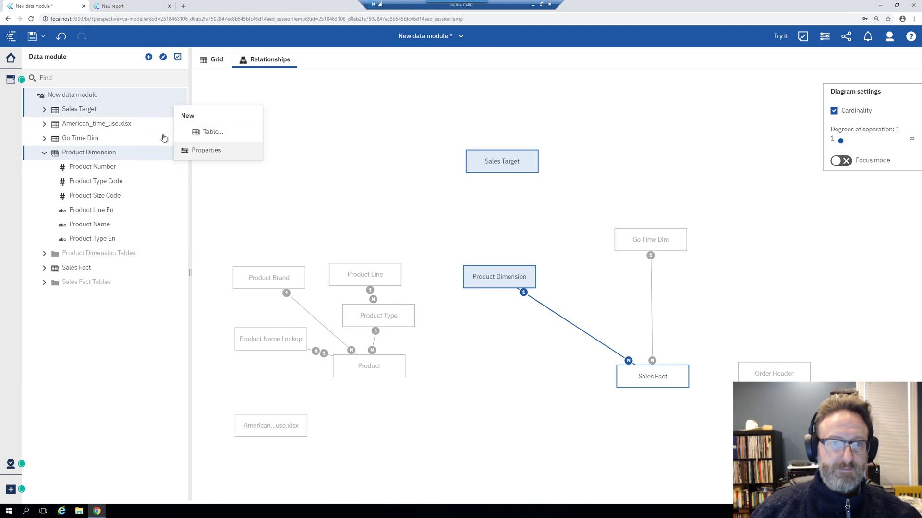
pyautogui.click(144, 124)
pyautogui.click(130, 109)
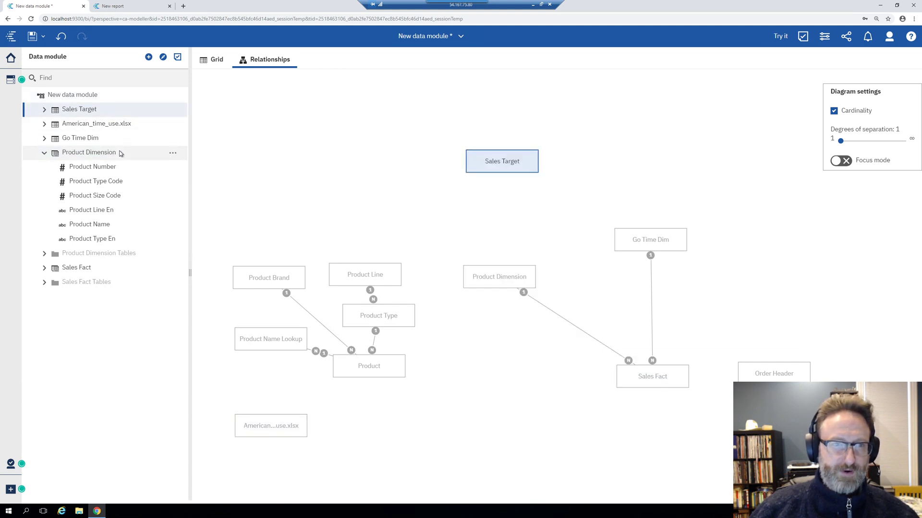
pyautogui.click(120, 153)
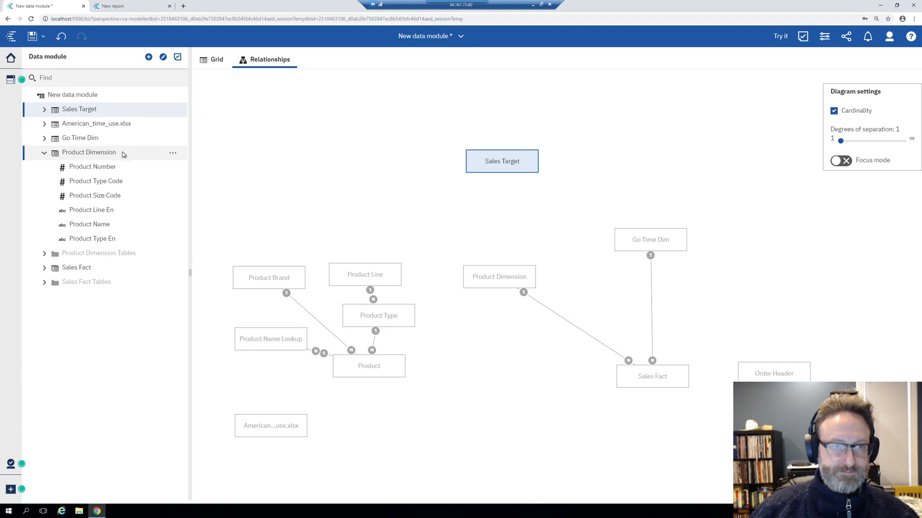
pyautogui.click(173, 153)
# Create a many-to-one relationship from Sales Target to Product Dimension matching Product Type Code in both
pyautogui.click(216, 182)
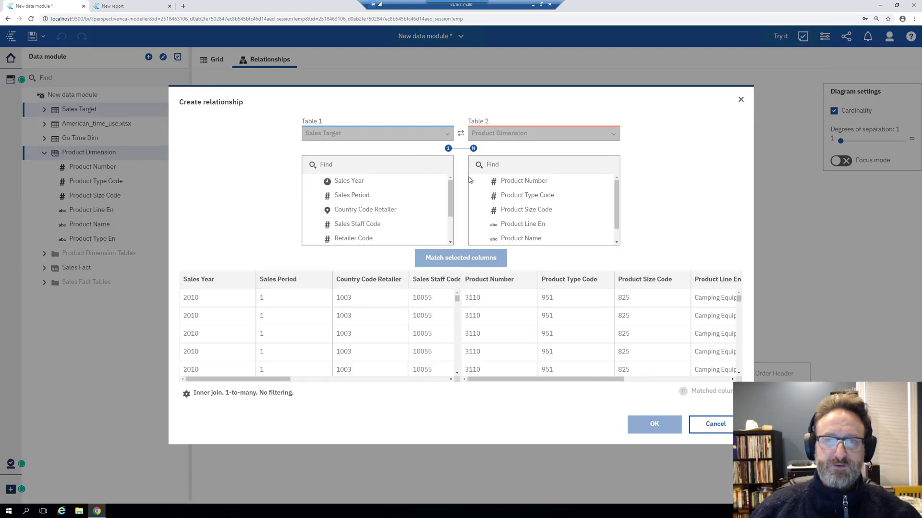
pyautogui.click(187, 393)
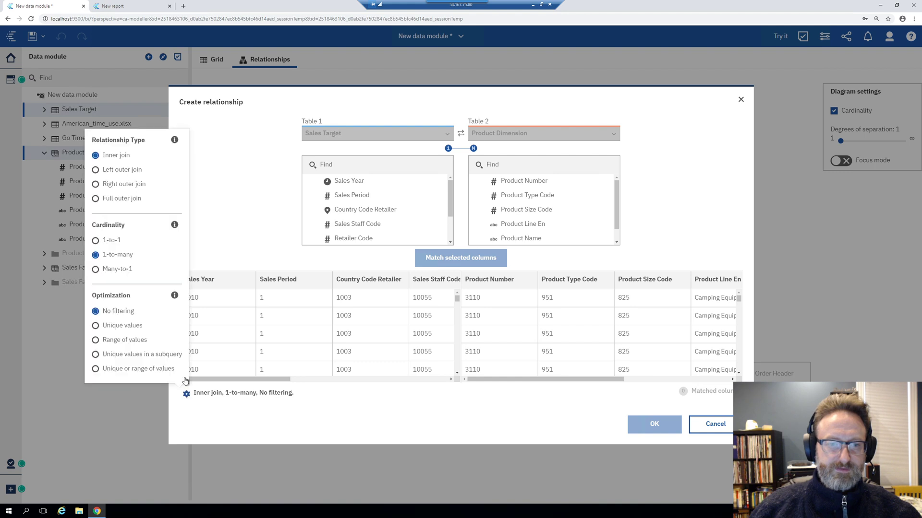
pyautogui.click(112, 269)
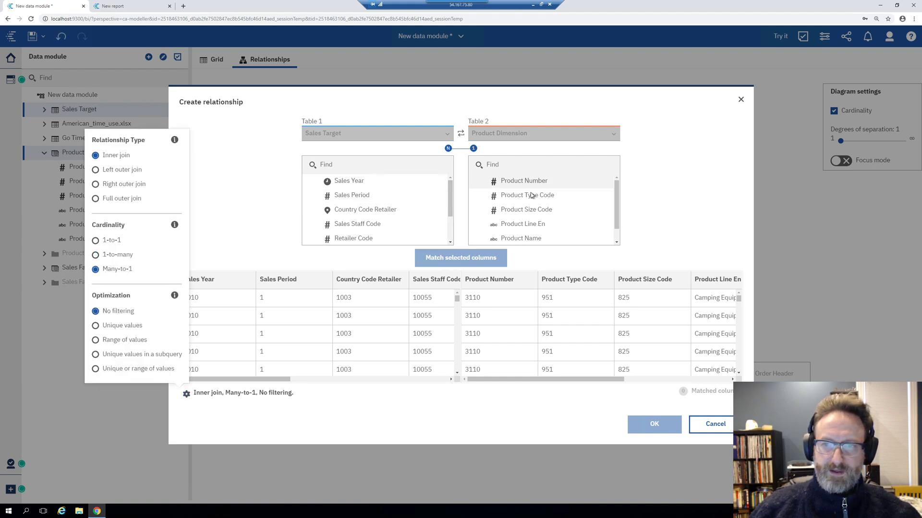
pyautogui.scroll(-1, 415, 207)
pyautogui.click(388, 223)
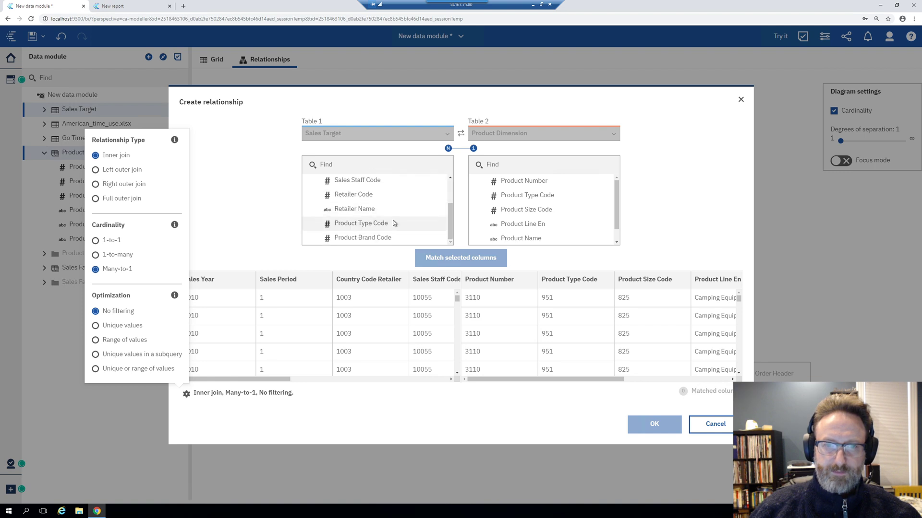
pyautogui.scroll(-1, 528, 208)
pyautogui.scroll(1, 552, 215)
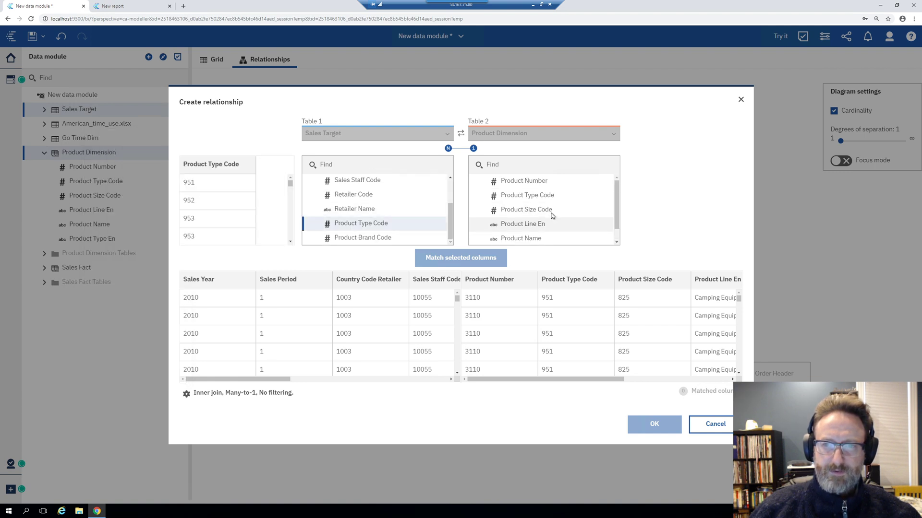
pyautogui.click(540, 209)
pyautogui.click(523, 201)
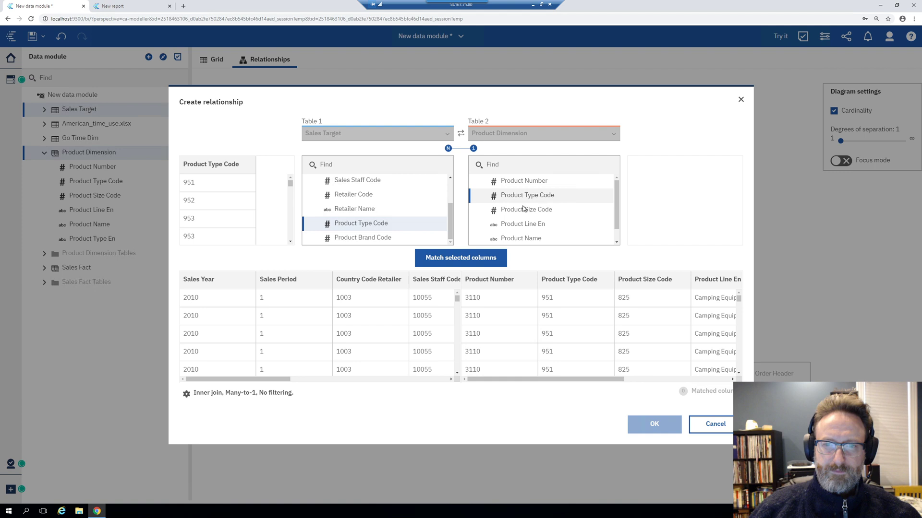
pyautogui.click(461, 258)
pyautogui.click(653, 424)
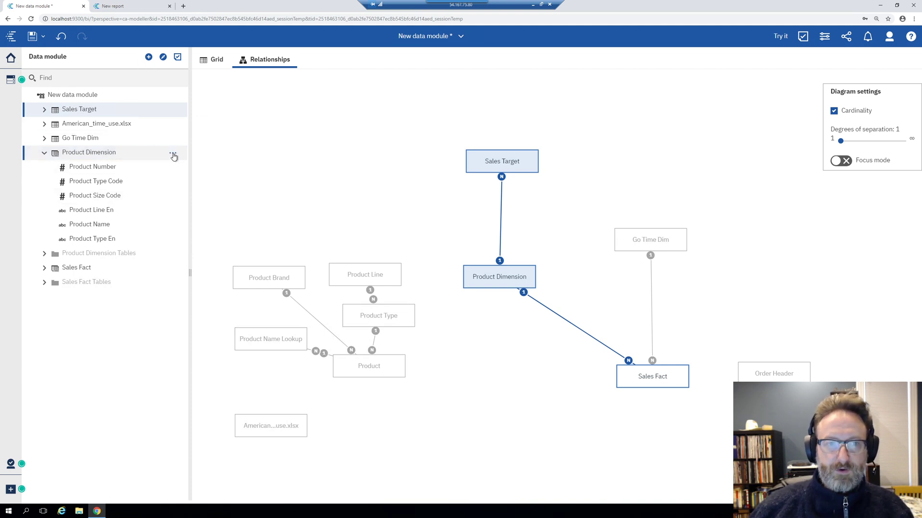
# Choose Specify column dependencies for the Product Dimension table alone
pyautogui.click(173, 153)
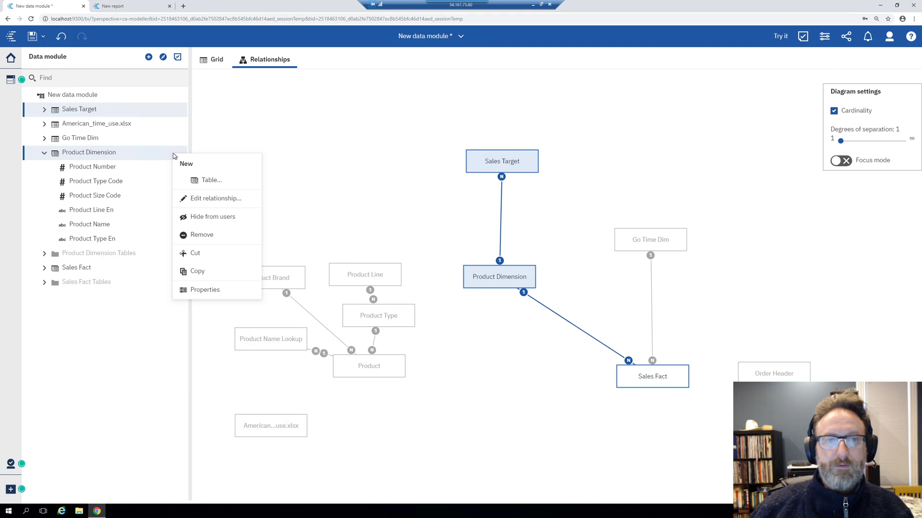
pyautogui.click(148, 156)
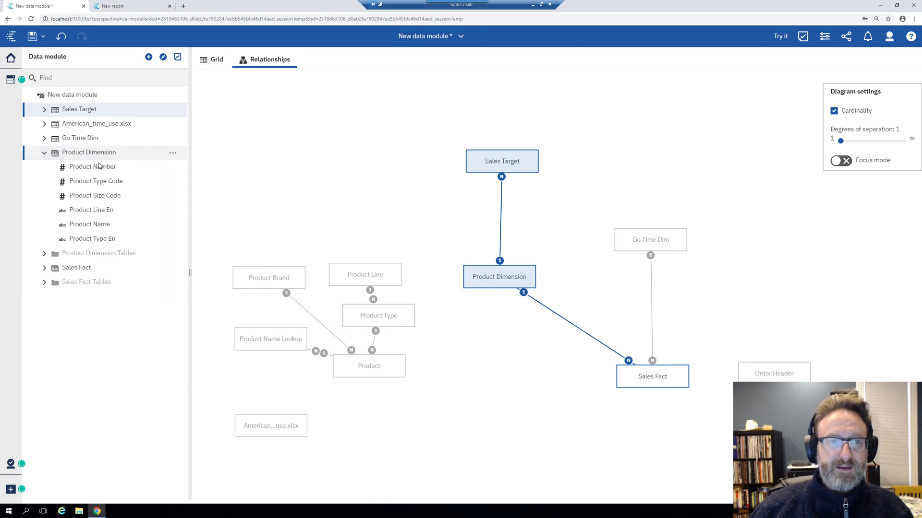
pyautogui.click(172, 154)
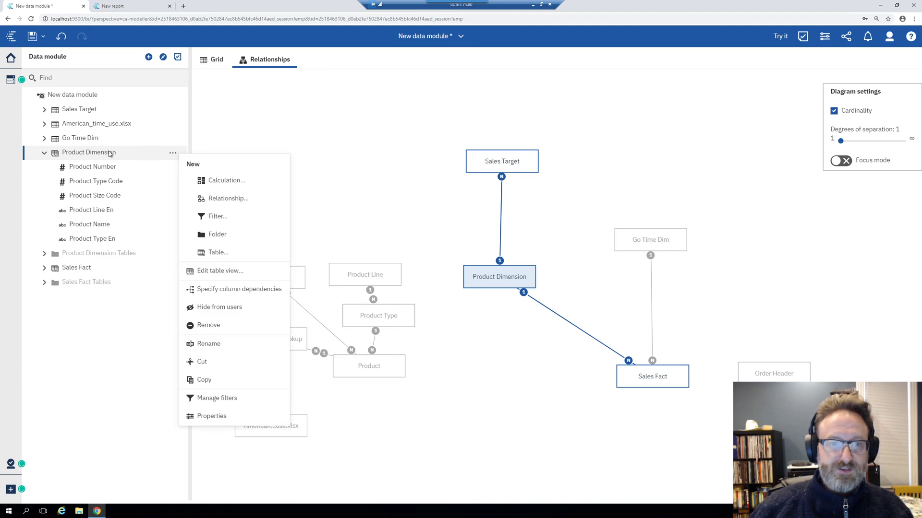
pyautogui.click(240, 288)
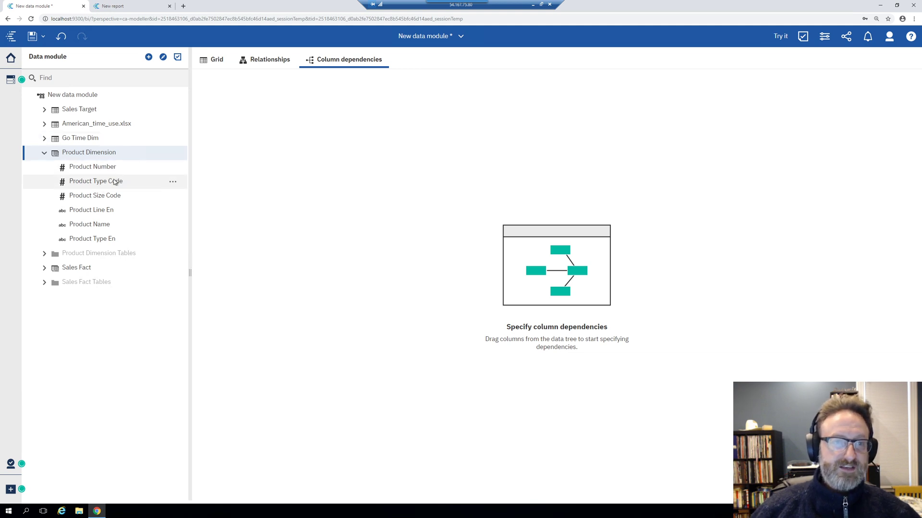
# Place Product Number, Product Type Code and Product Line En on the dependencies canvas as three groups
pyautogui.moveTo(104, 168); pyautogui.dragTo(319, 140)
pyautogui.moveTo(109, 181); pyautogui.dragTo(267, 141)
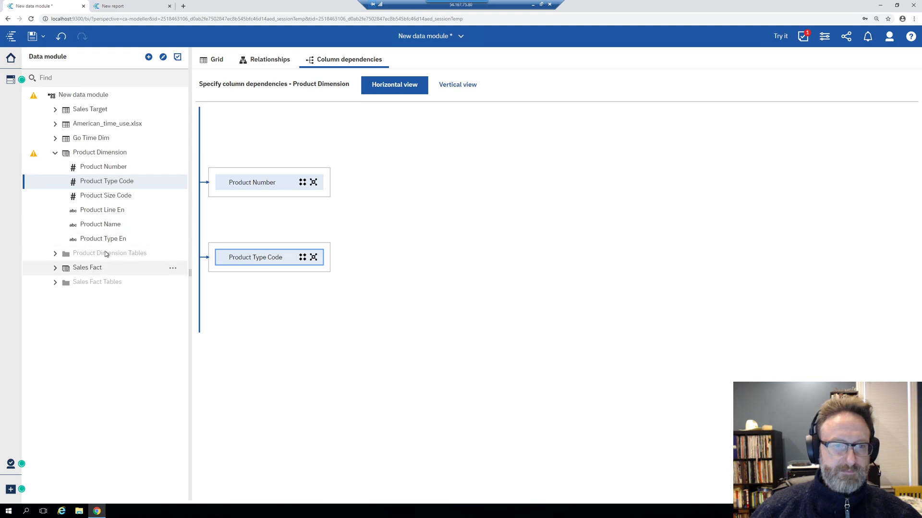
pyautogui.moveTo(111, 212); pyautogui.dragTo(256, 225)
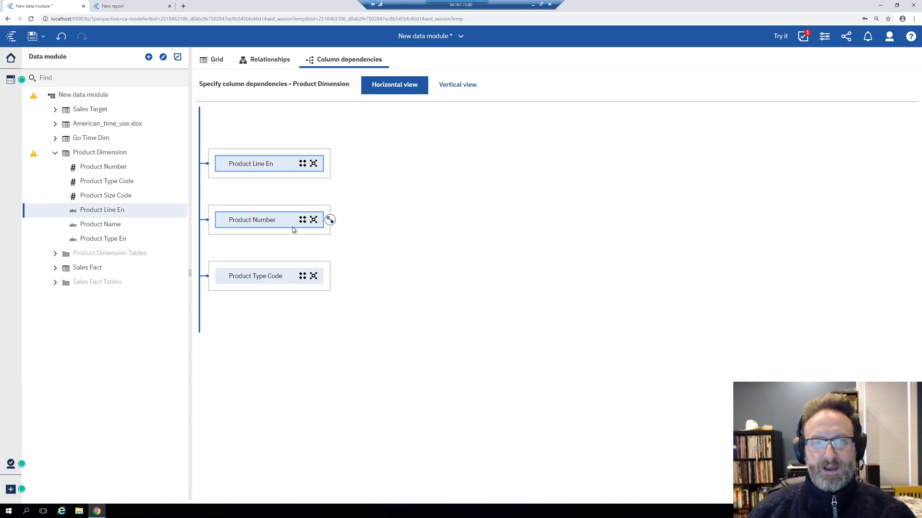
# Link Product Line En to Product Type Code, and Product Type Code to Product Number
pyautogui.click(457, 85)
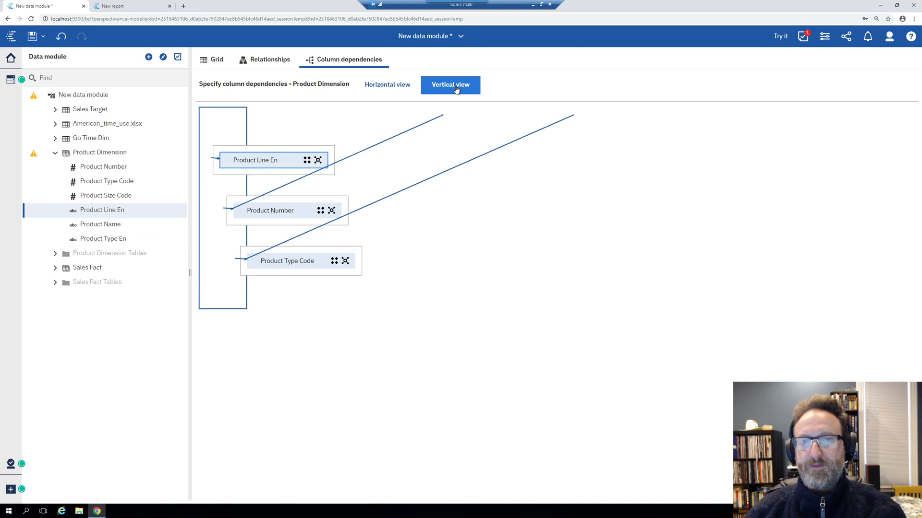
pyautogui.click(401, 87)
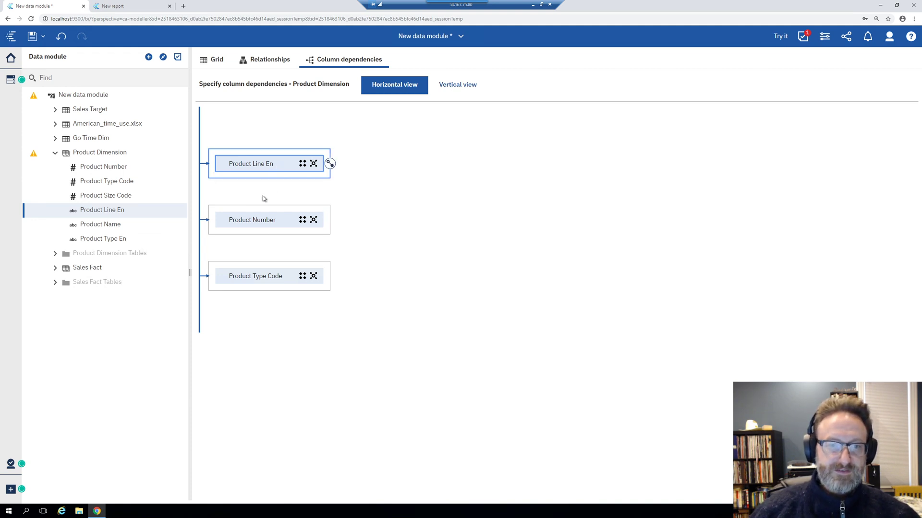
pyautogui.moveTo(330, 163); pyautogui.dragTo(208, 283)
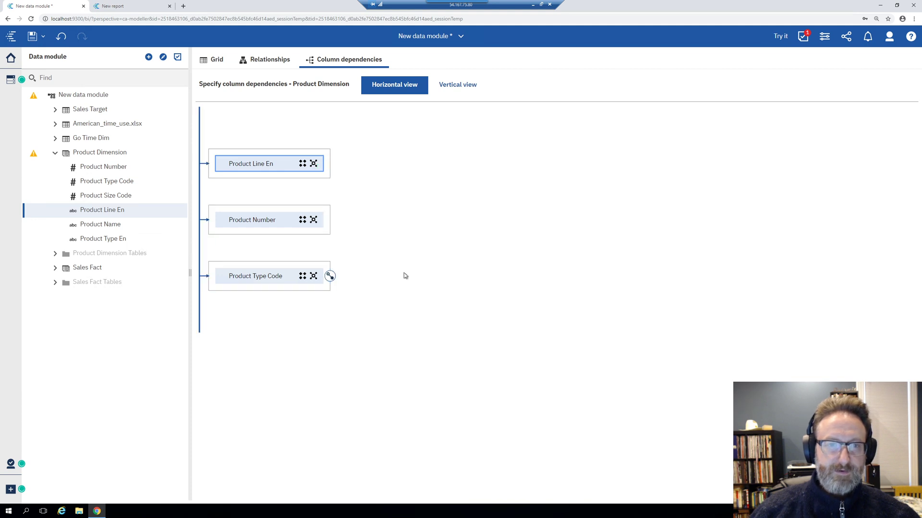
pyautogui.moveTo(327, 166); pyautogui.dragTo(221, 274)
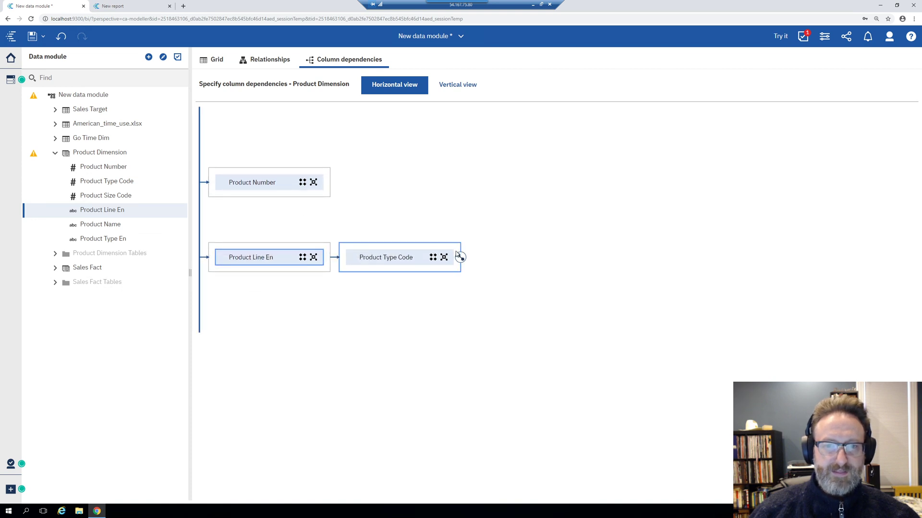
pyautogui.moveTo(460, 258); pyautogui.dragTo(232, 191)
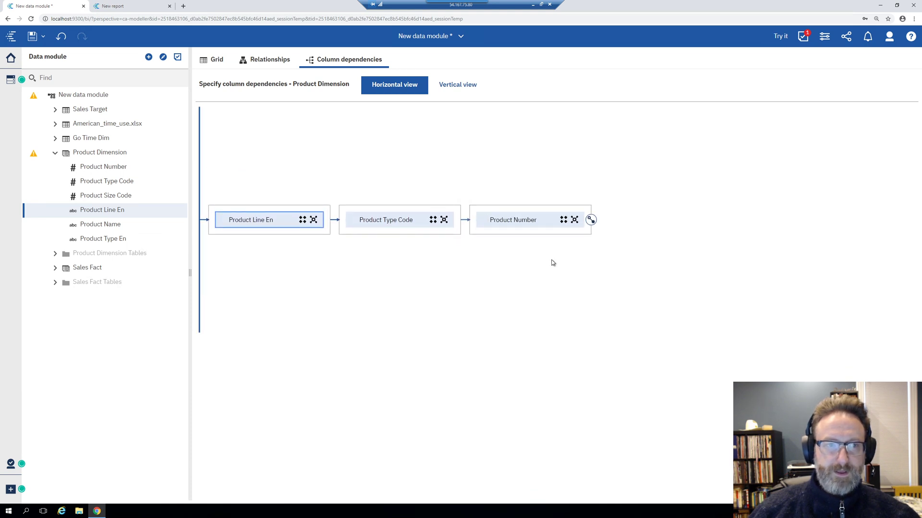
# Read the Product Dimension validation warning details, then add Product Size Code to the Product Number group
pyautogui.click(34, 154)
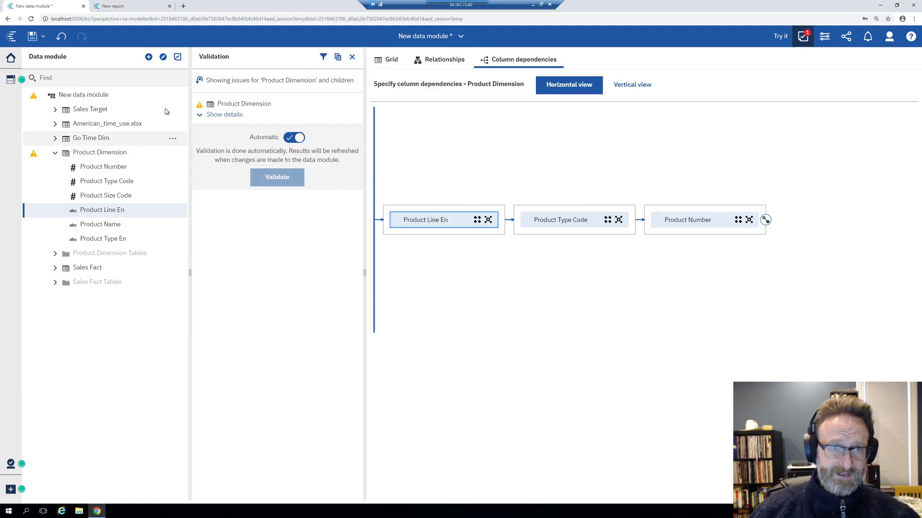
pyautogui.click(225, 115)
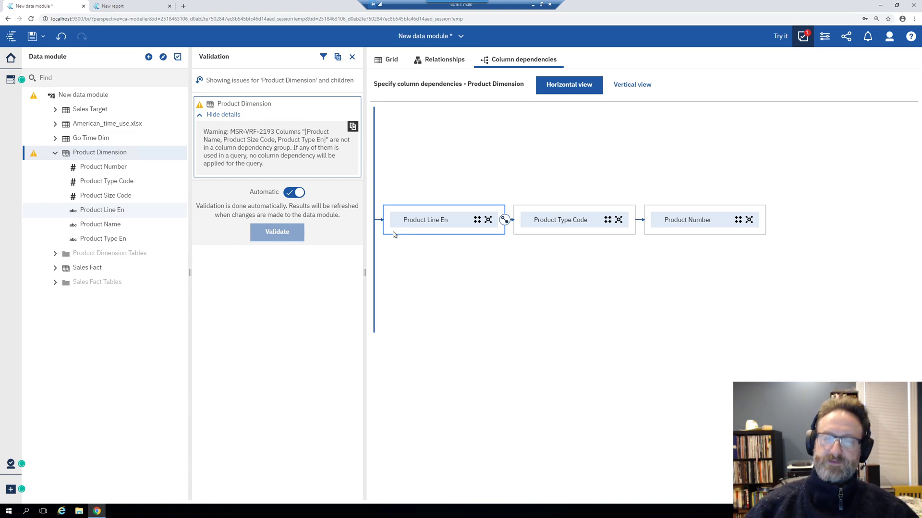
pyautogui.click(352, 56)
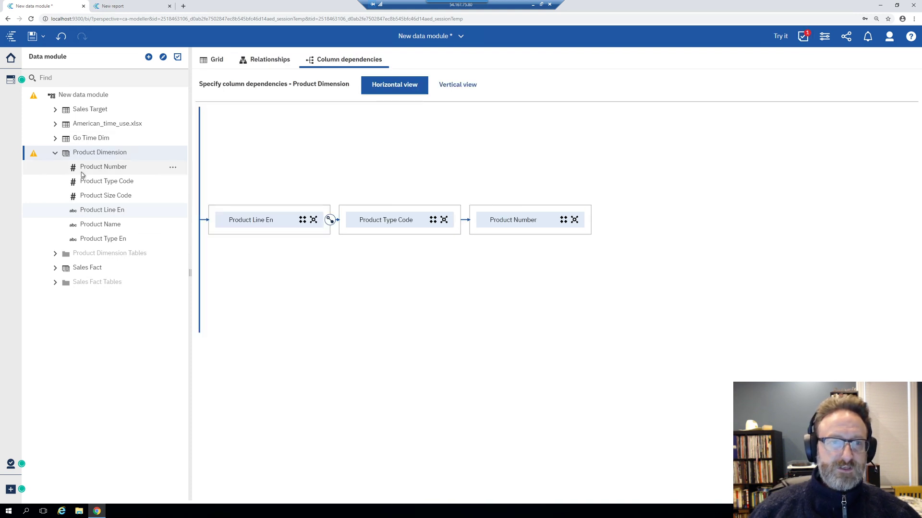
pyautogui.click(111, 194)
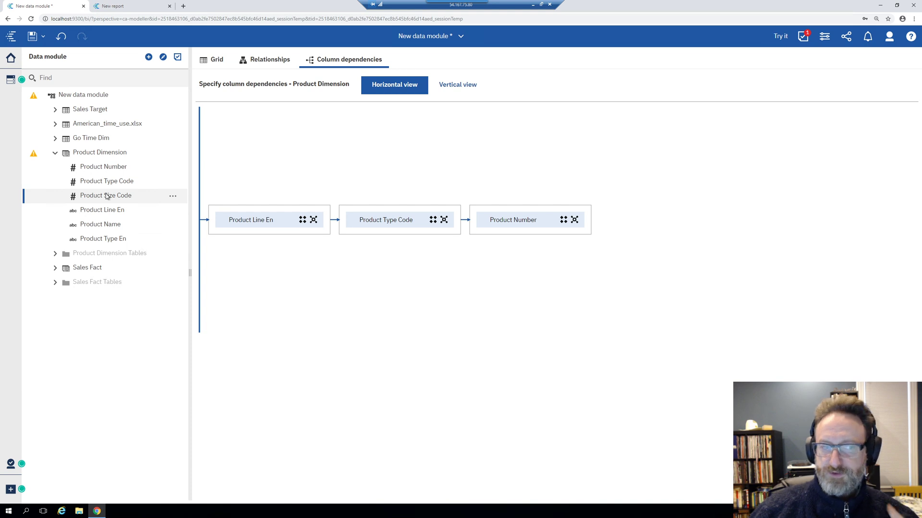
pyautogui.moveTo(107, 197); pyautogui.dragTo(528, 233)
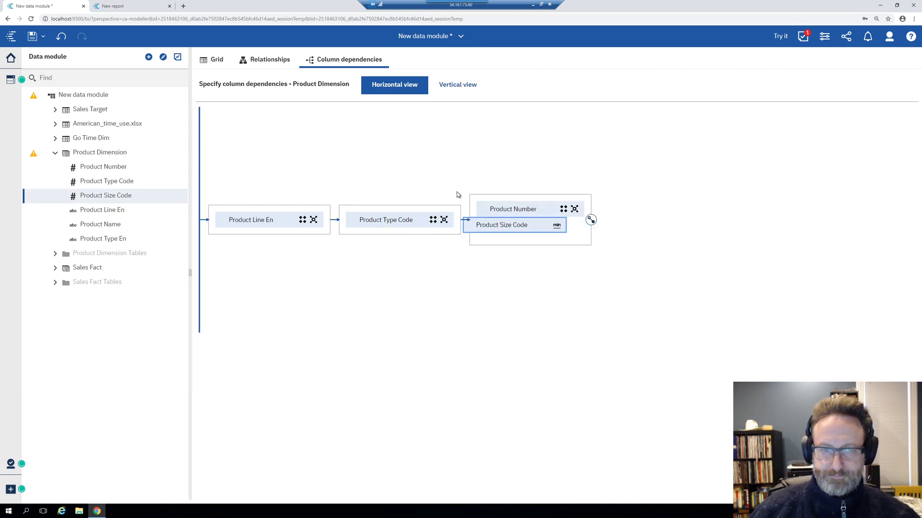
# Add Product Name to the Product Number group and reopen the remaining validation issue
pyautogui.click(113, 226)
pyautogui.moveTo(113, 226); pyautogui.dragTo(531, 244)
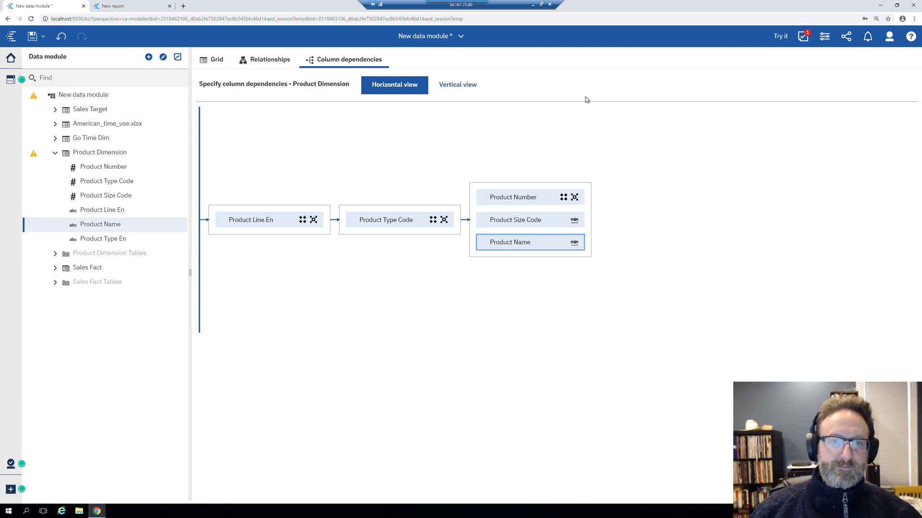
pyautogui.click(118, 212)
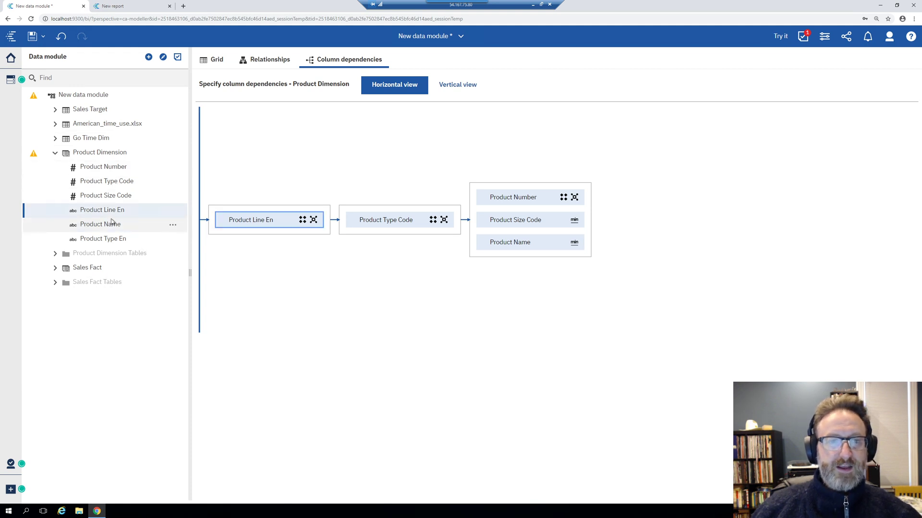
pyautogui.click(120, 168)
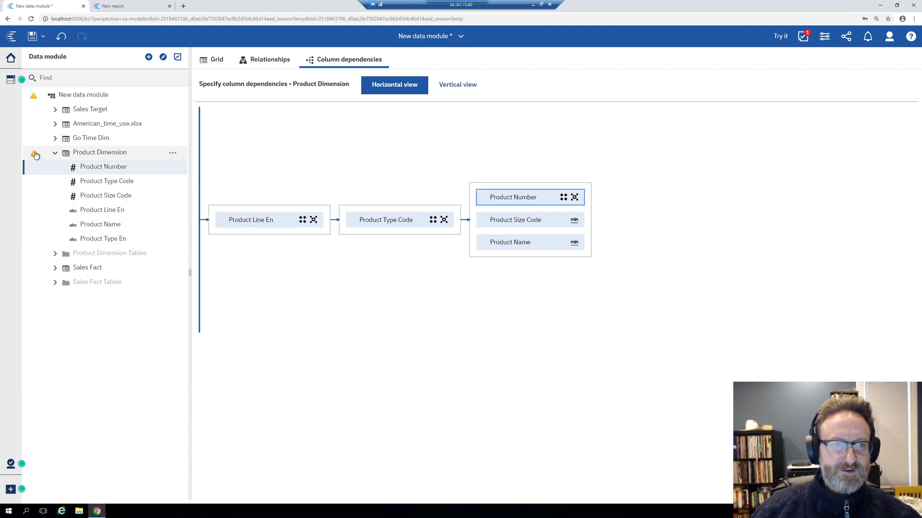
pyautogui.moveTo(34, 154)
pyautogui.click(103, 157)
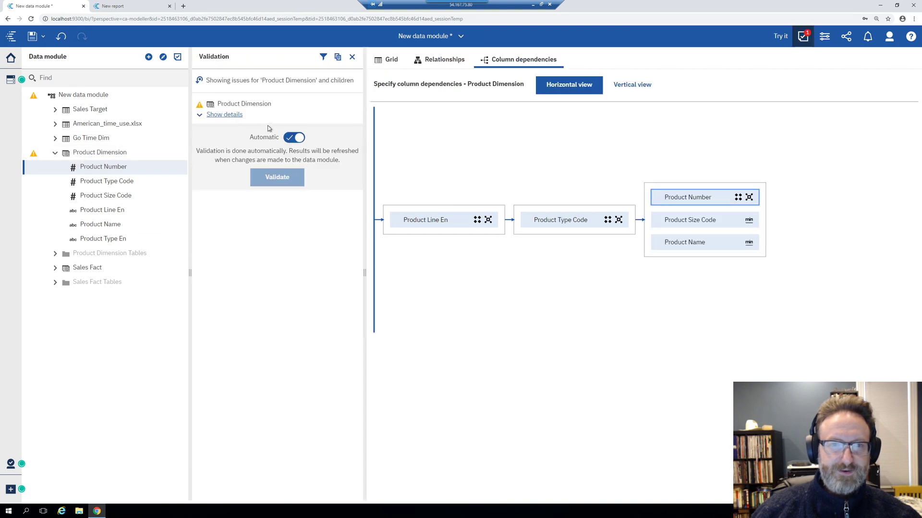
# Add Product Type En to the Product Type Code group, clearing the warning, and return to the diagram
pyautogui.click(224, 115)
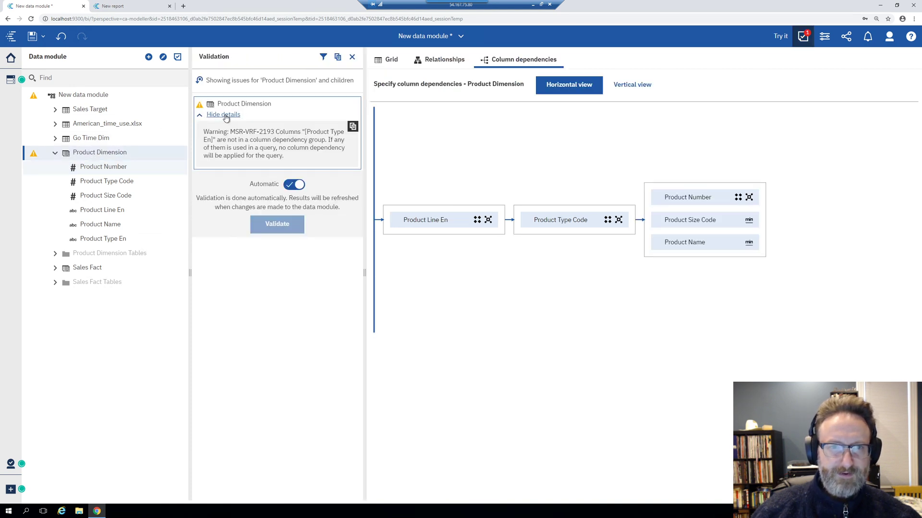
pyautogui.click(225, 116)
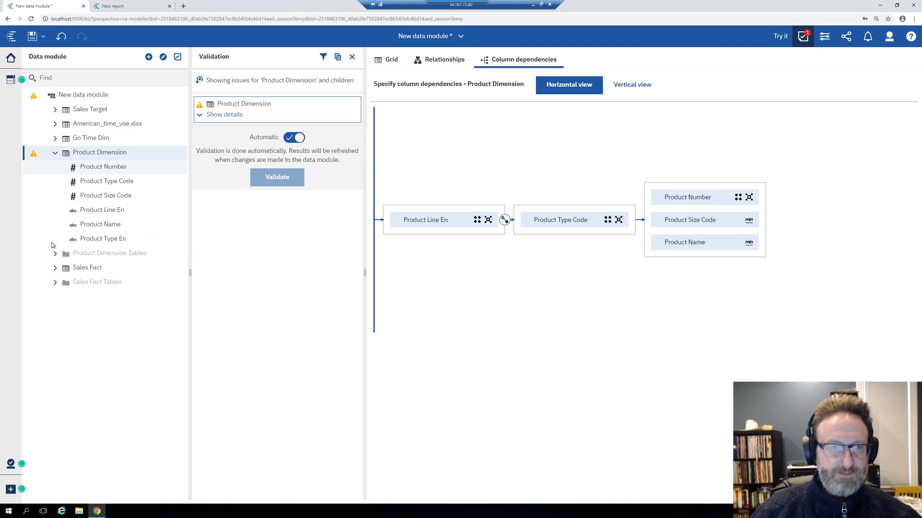
pyautogui.moveTo(96, 239); pyautogui.dragTo(555, 231)
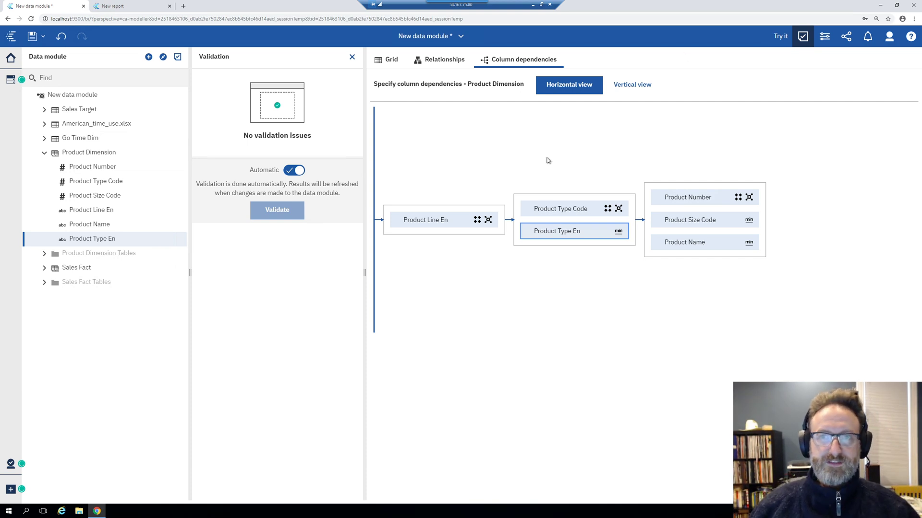
pyautogui.click(435, 62)
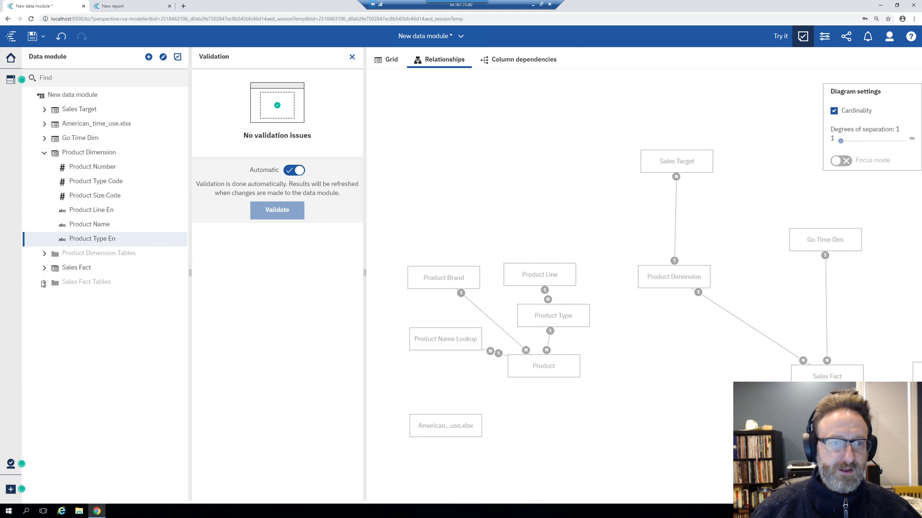
# Add Fiscal calendar from Team content > Data Library > Calendars as a new source
pyautogui.click(44, 268)
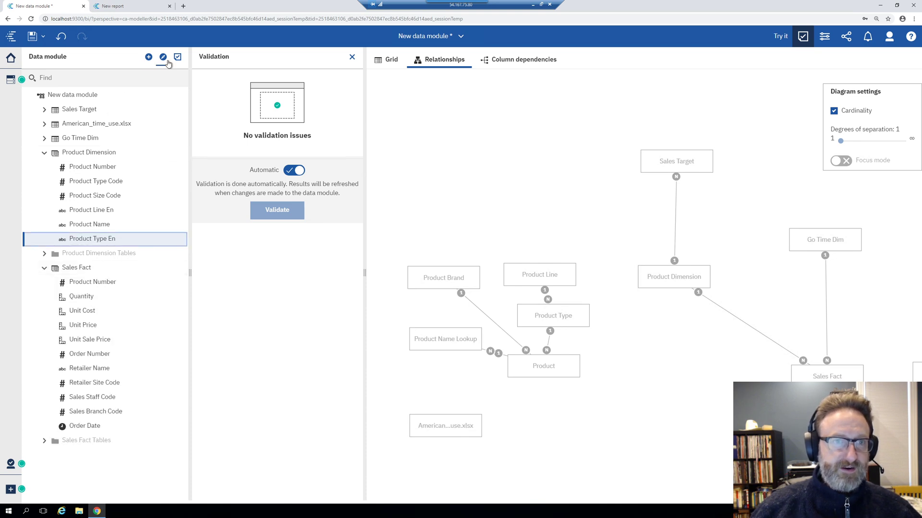
pyautogui.click(147, 58)
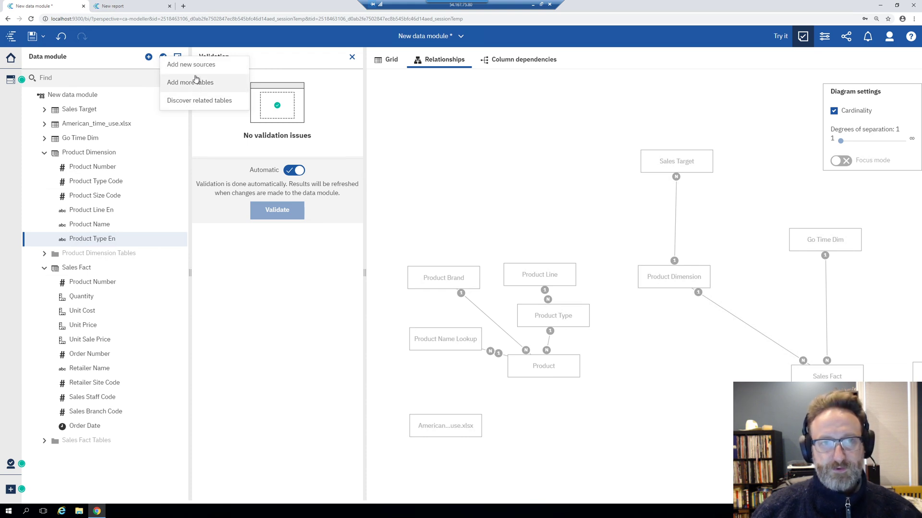
pyautogui.click(195, 72)
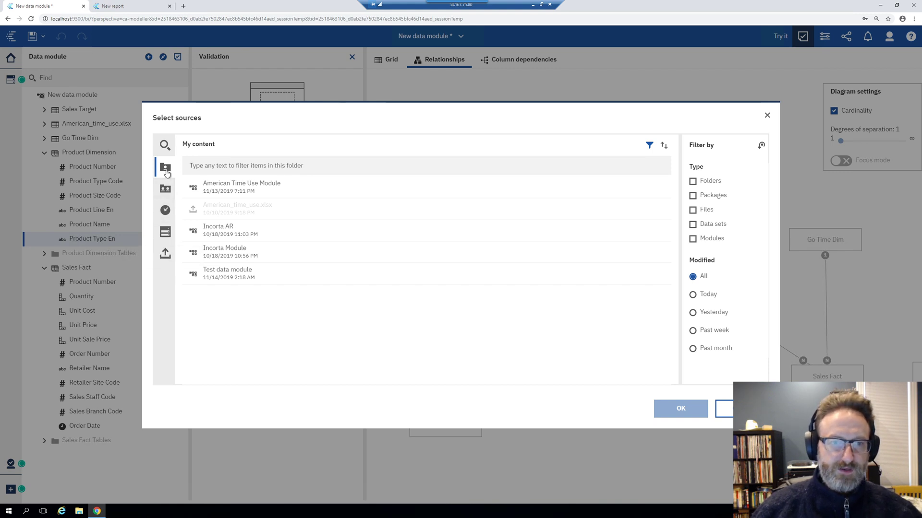
pyautogui.click(165, 188)
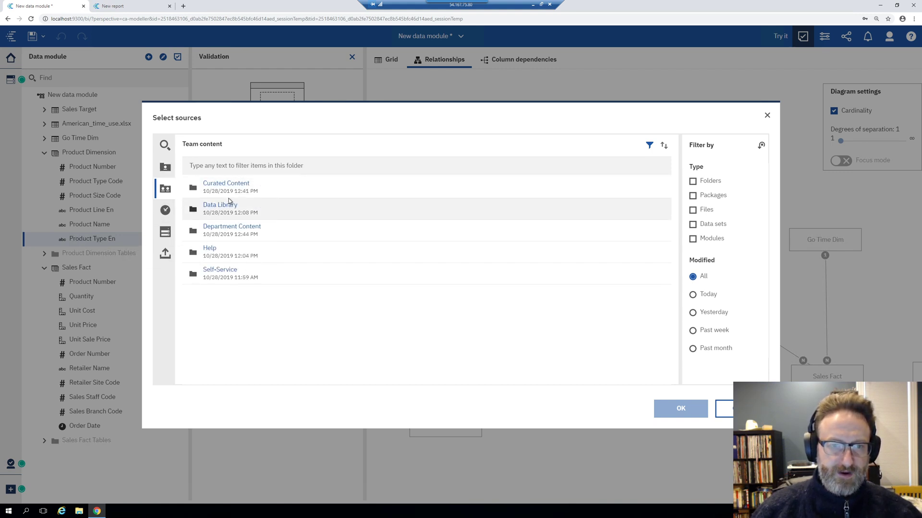
pyautogui.click(223, 209)
pyautogui.click(223, 187)
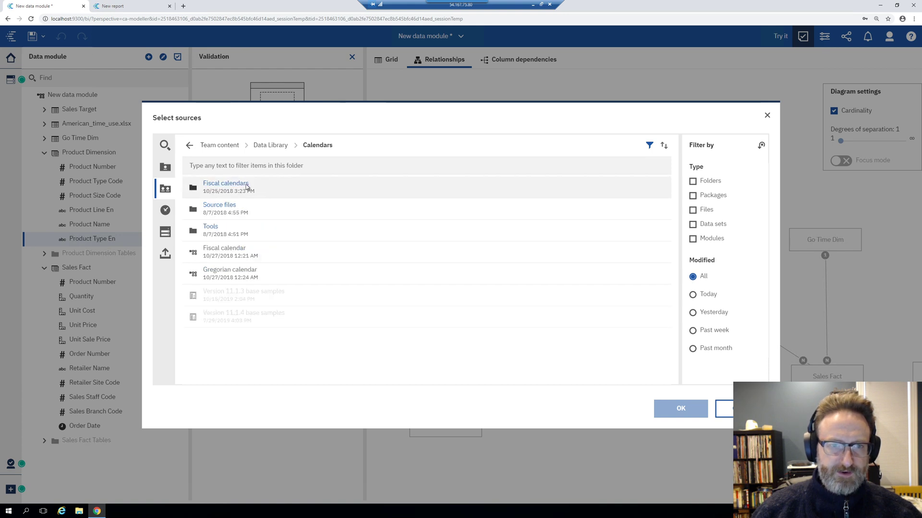
pyautogui.click(238, 252)
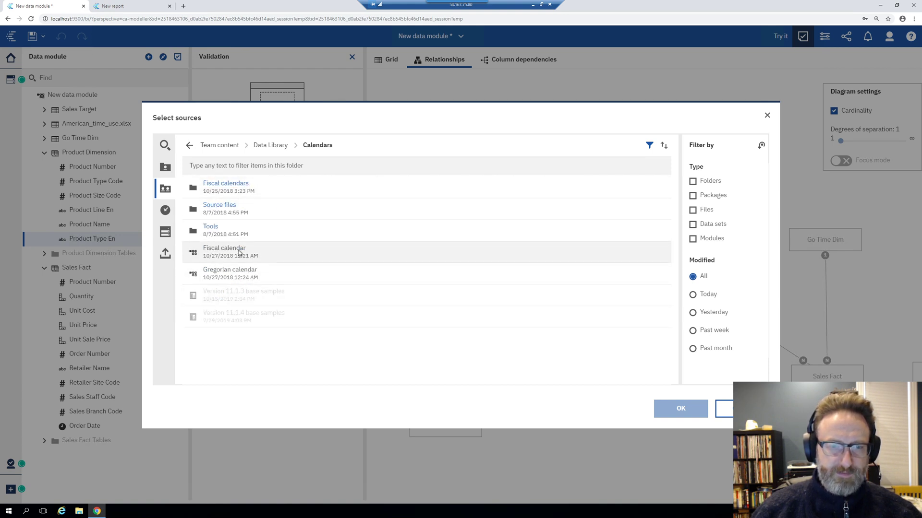
pyautogui.click(679, 409)
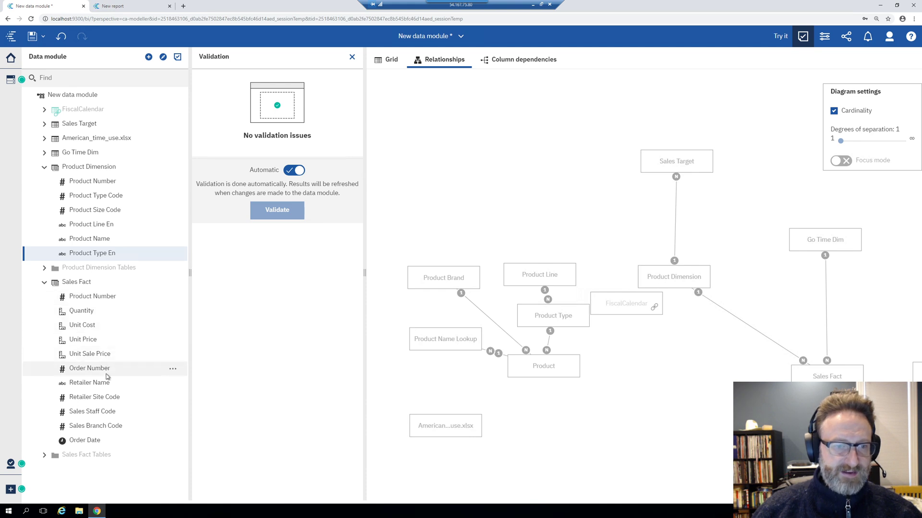
# Set Order Date's lookup reference to FiscalCalendar and expand it to reveal filters like Prior Month
pyautogui.click(98, 440)
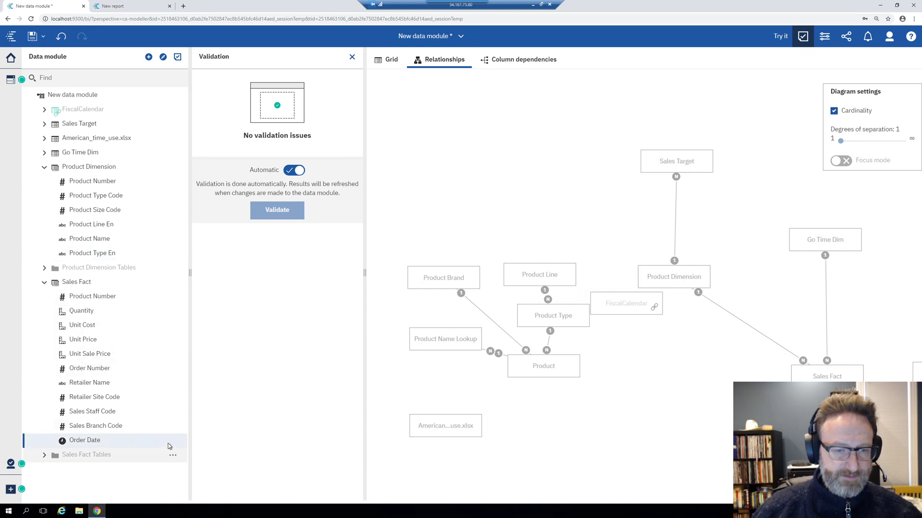
pyautogui.click(173, 442)
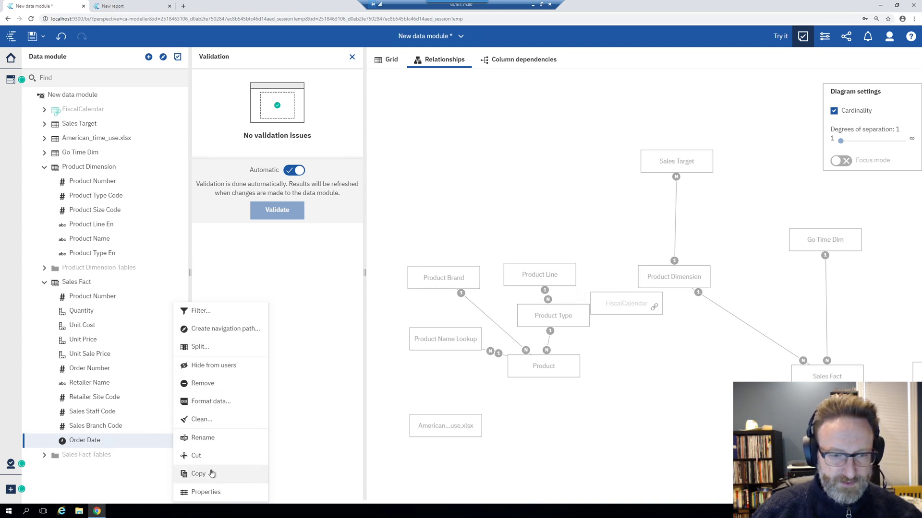
pyautogui.click(206, 492)
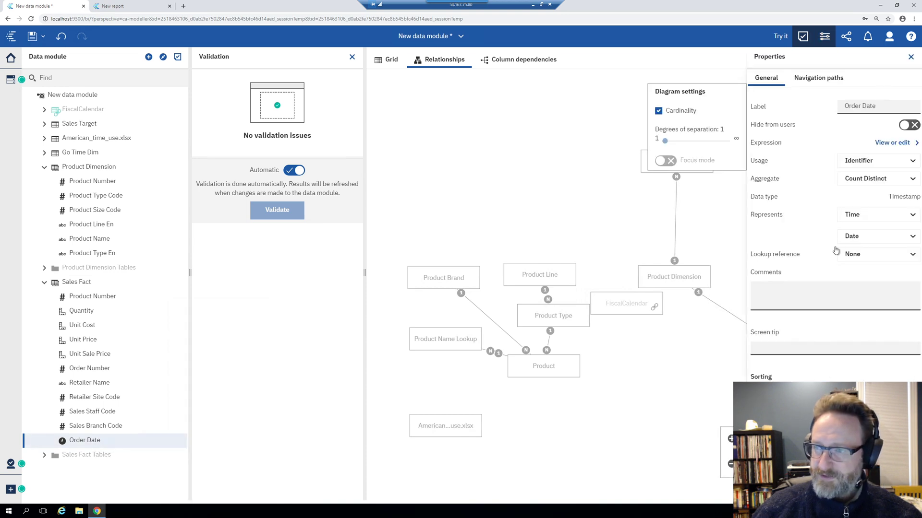
pyautogui.click(894, 259)
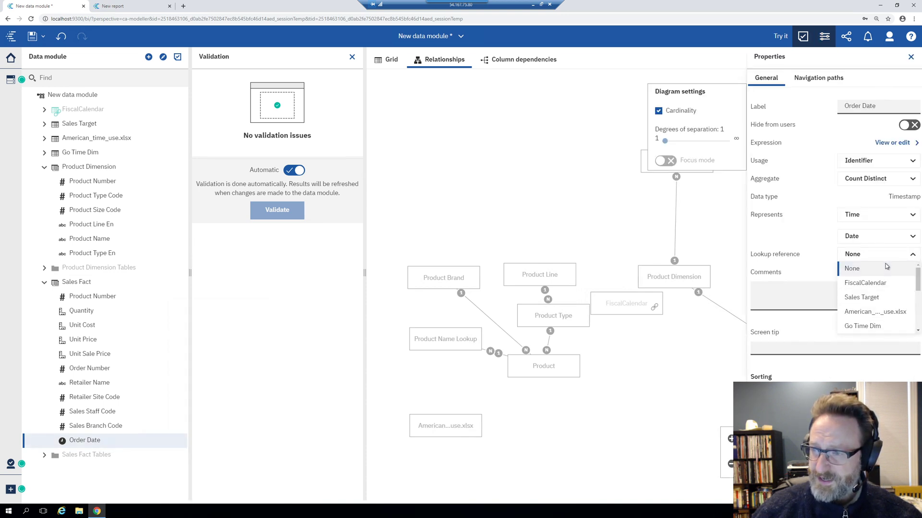
pyautogui.click(868, 284)
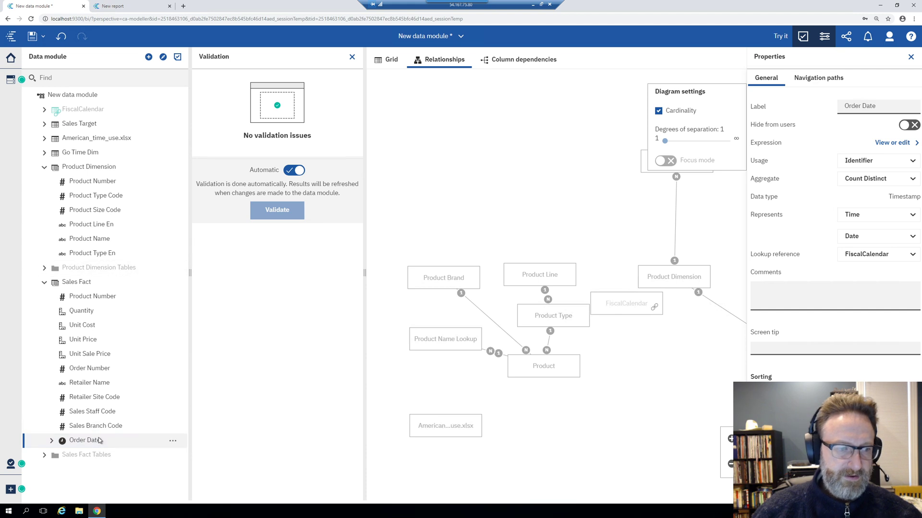
pyautogui.click(52, 441)
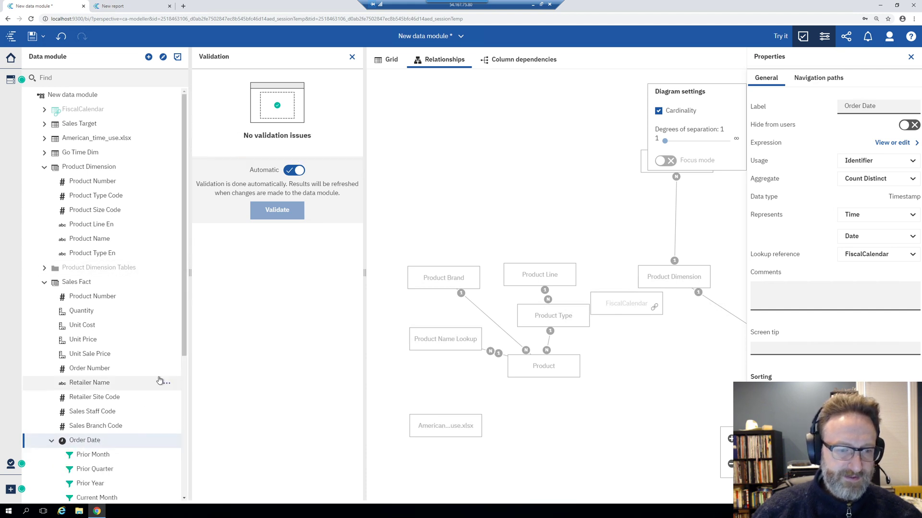
pyautogui.scroll(-5, 79, 266)
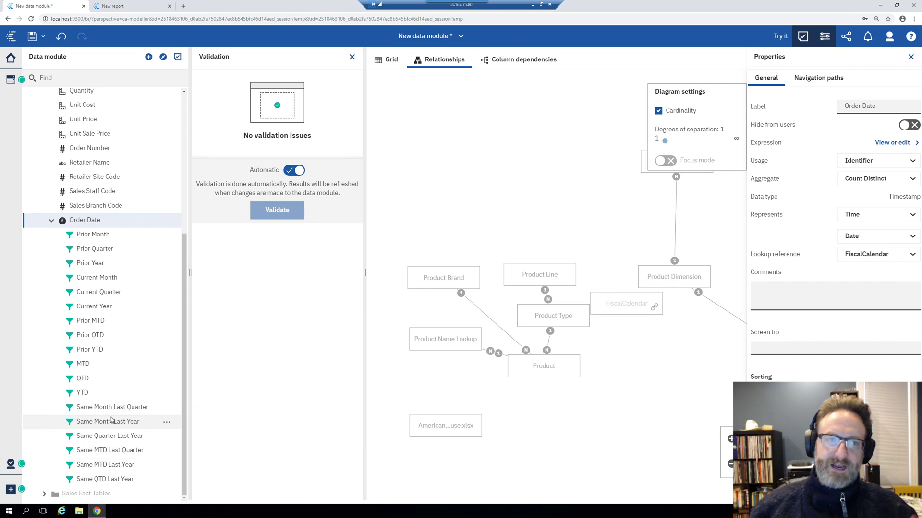
# Set Unit Sale Price's lookup reference to Sales Fact.Order Date in its properties
pyautogui.scroll(3, 133, 193)
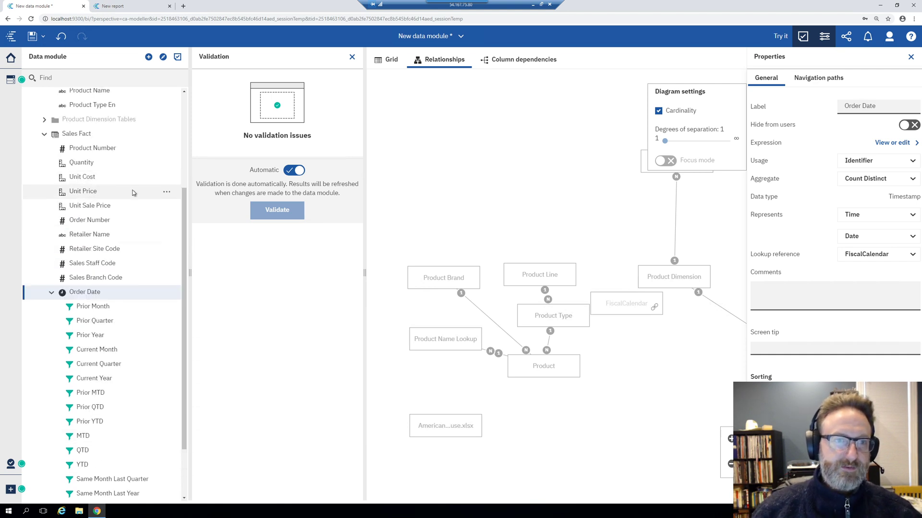
pyautogui.click(131, 163)
pyautogui.click(167, 163)
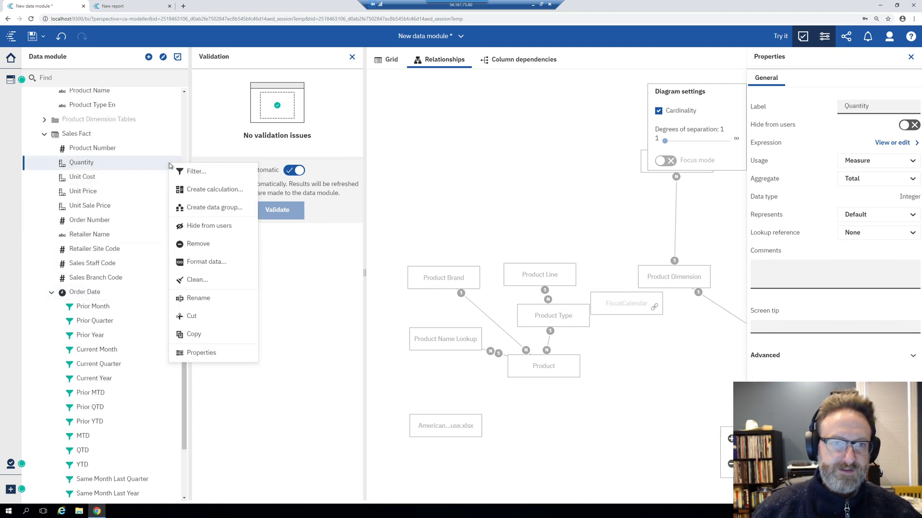
pyautogui.click(128, 192)
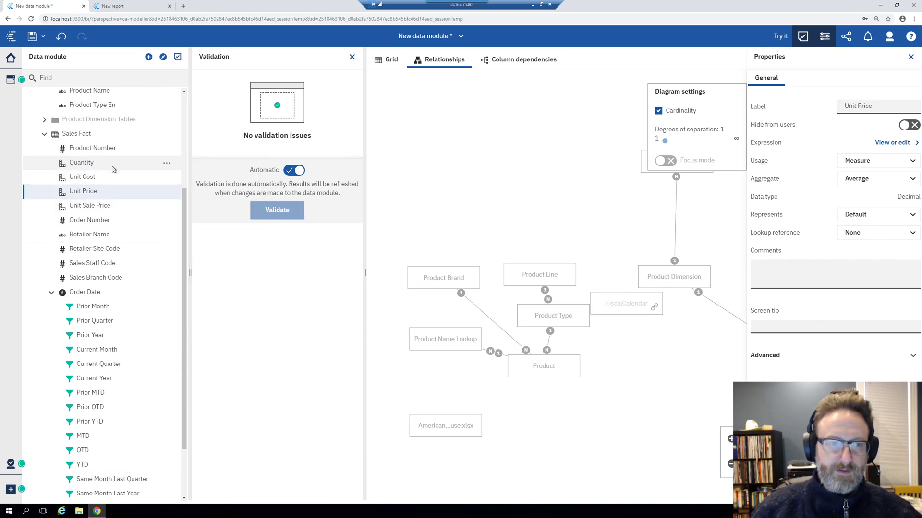
pyautogui.click(107, 207)
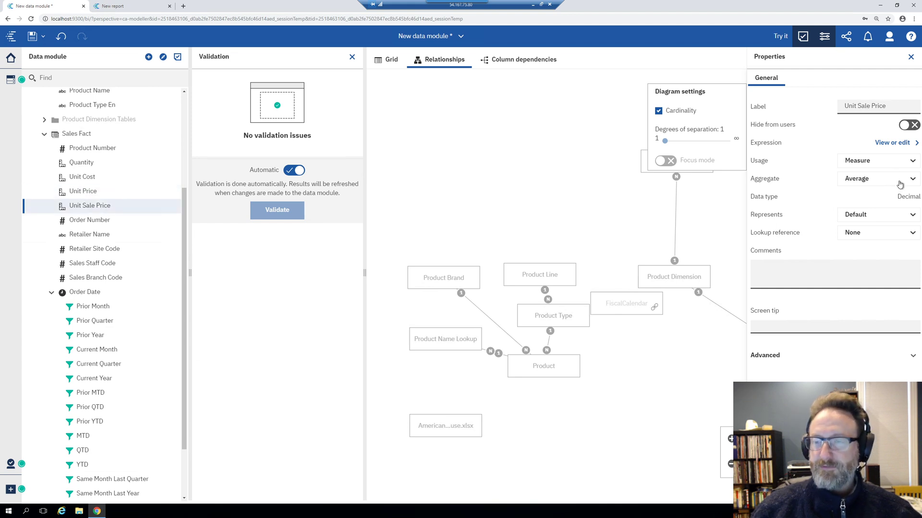
pyautogui.click(895, 233)
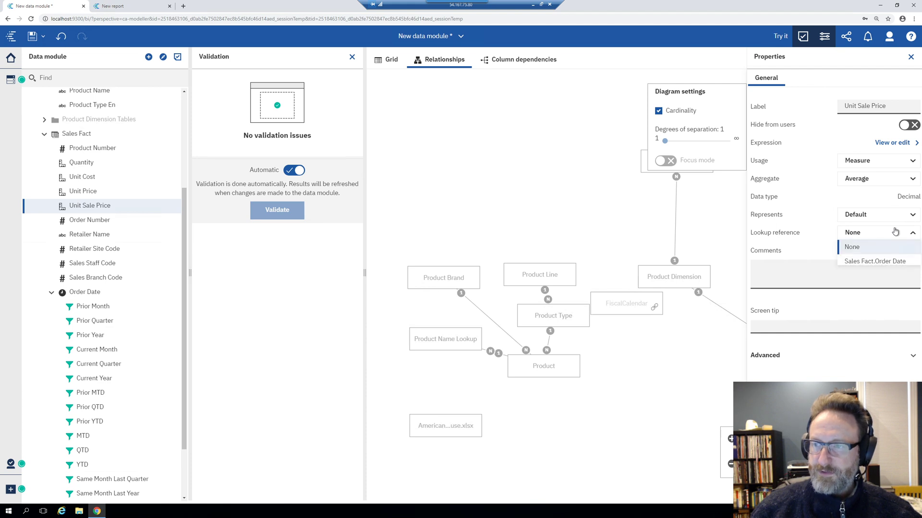
pyautogui.click(871, 262)
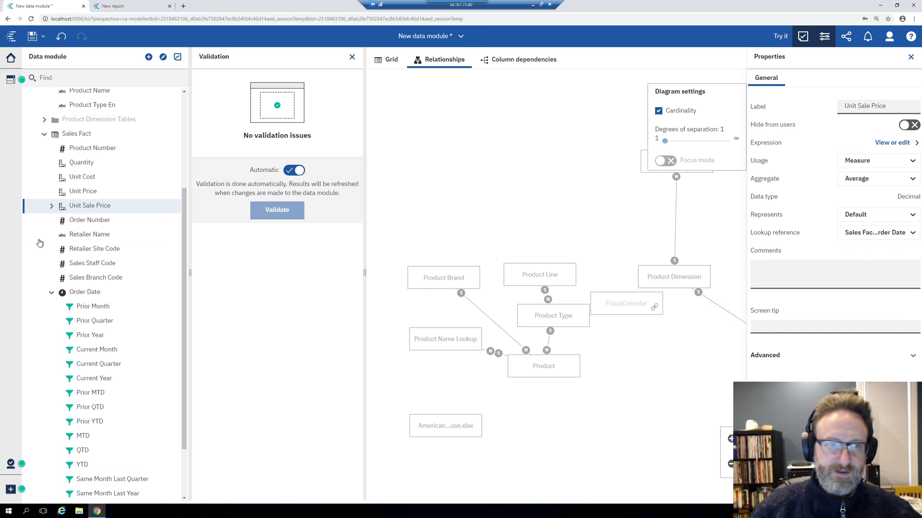
# Expand Unit Sale Price to check its relative-time measures, then collapse it and Order Date
pyautogui.click(51, 206)
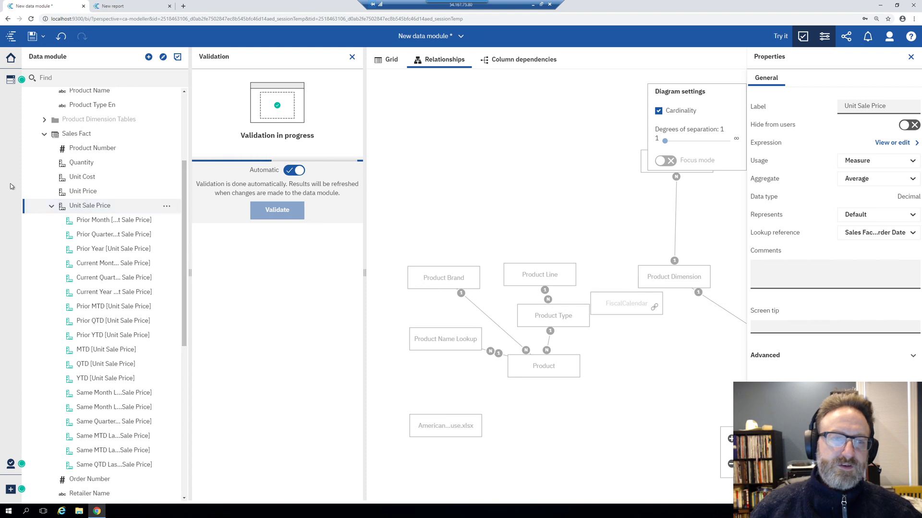
pyautogui.click(51, 206)
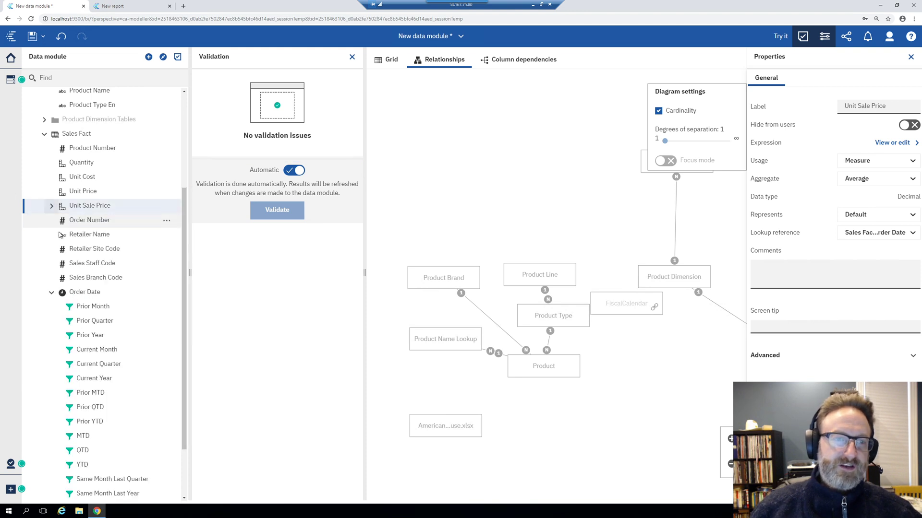
pyautogui.click(52, 292)
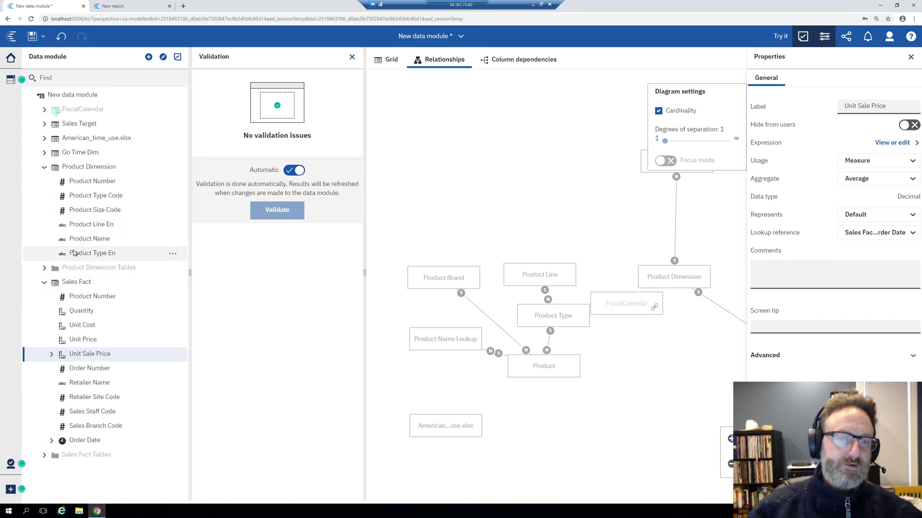
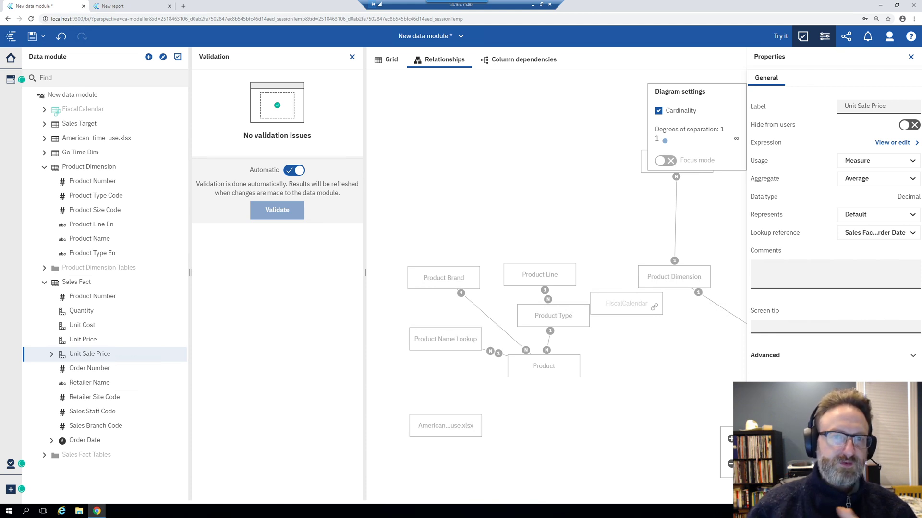
# Choose Add new sources from the data module's + menu to list My content sources
pyautogui.click(148, 56)
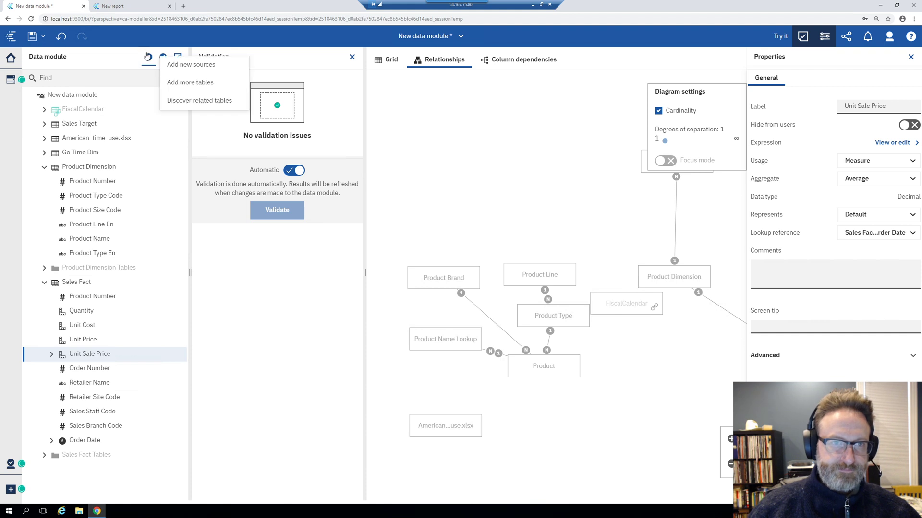
pyautogui.click(189, 70)
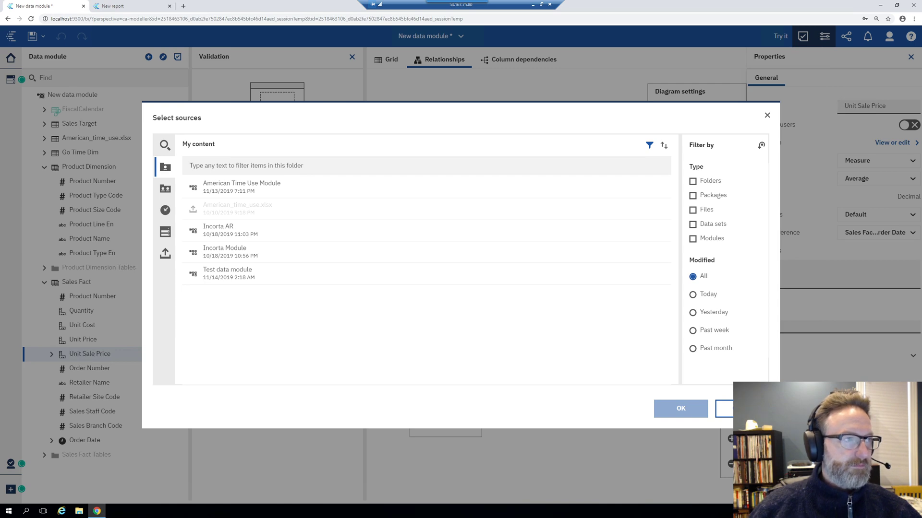
pyautogui.hotkey('alt', 'Tab')
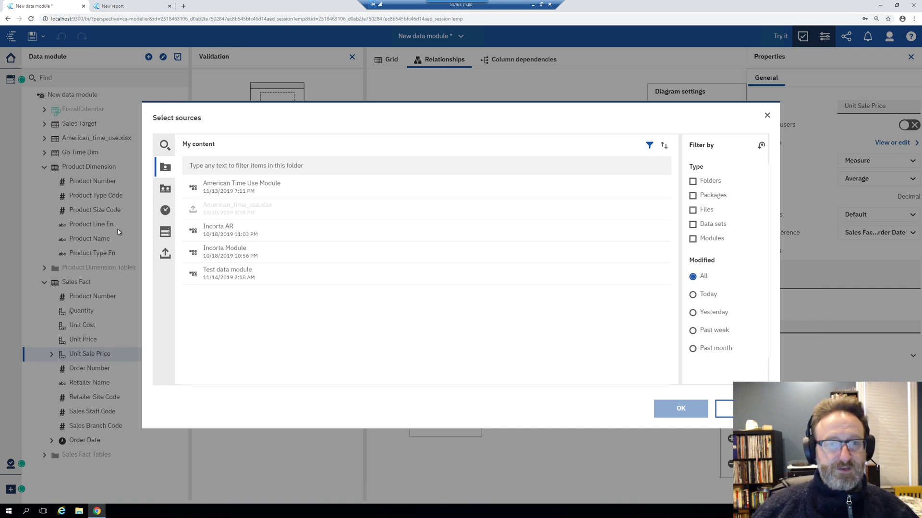
# Add the GO sales (query) package from Team content > Help > Samples > Models to the module
pyautogui.click(163, 189)
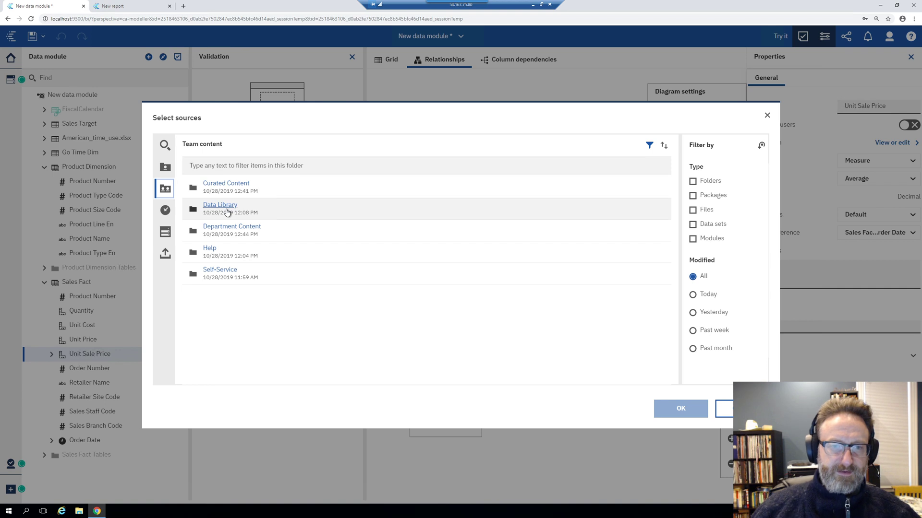
pyautogui.click(212, 249)
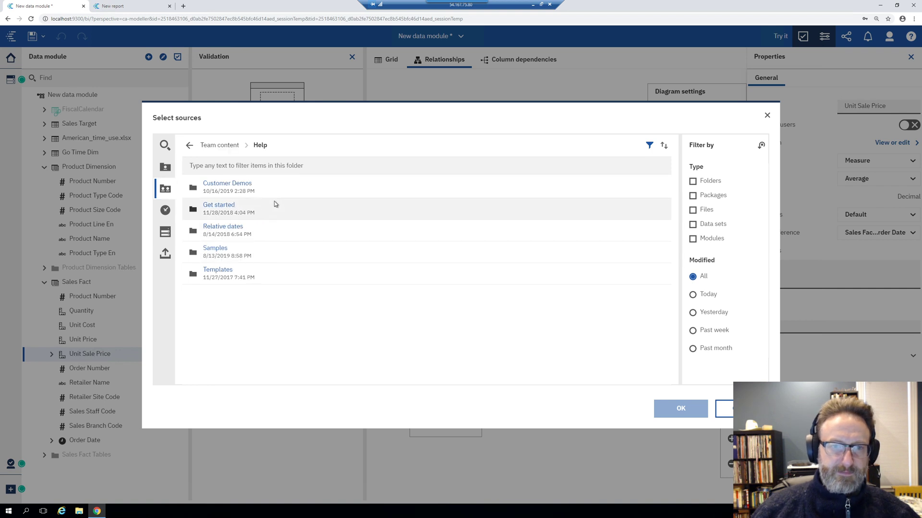
pyautogui.click(220, 252)
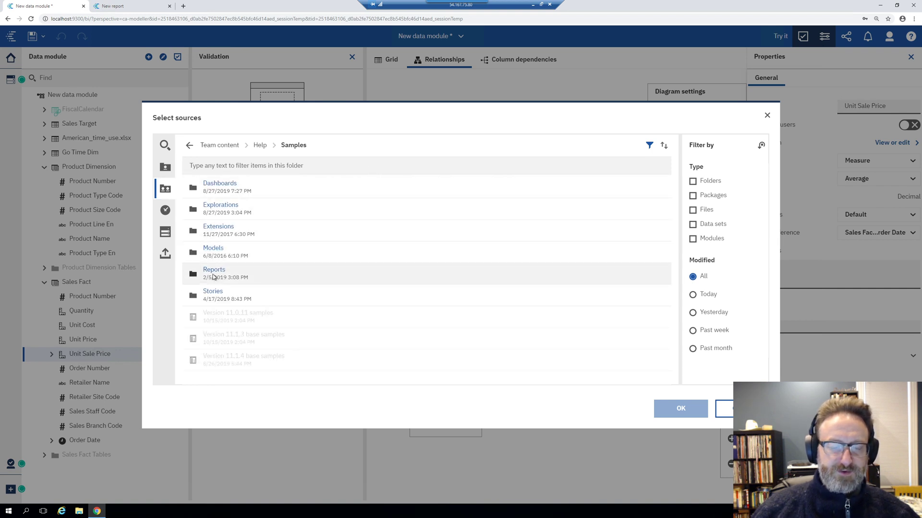
pyautogui.click(214, 249)
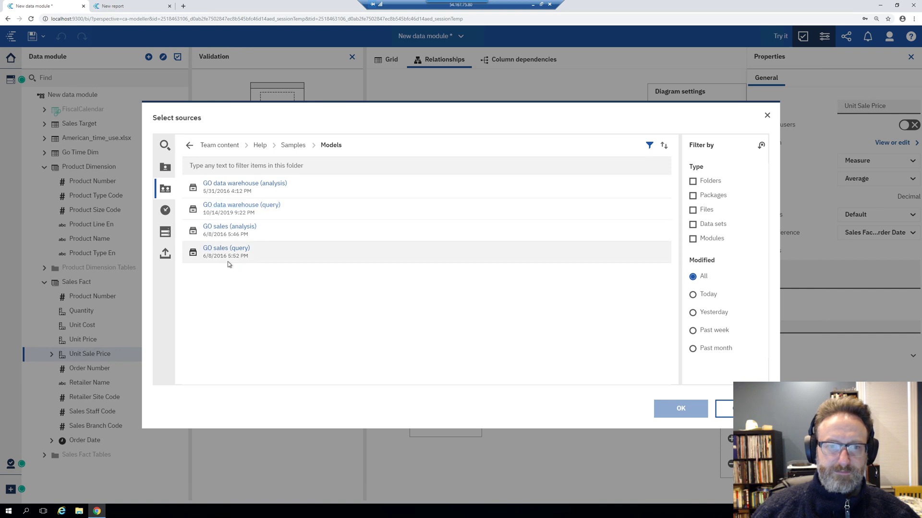
pyautogui.click(244, 256)
pyautogui.click(662, 407)
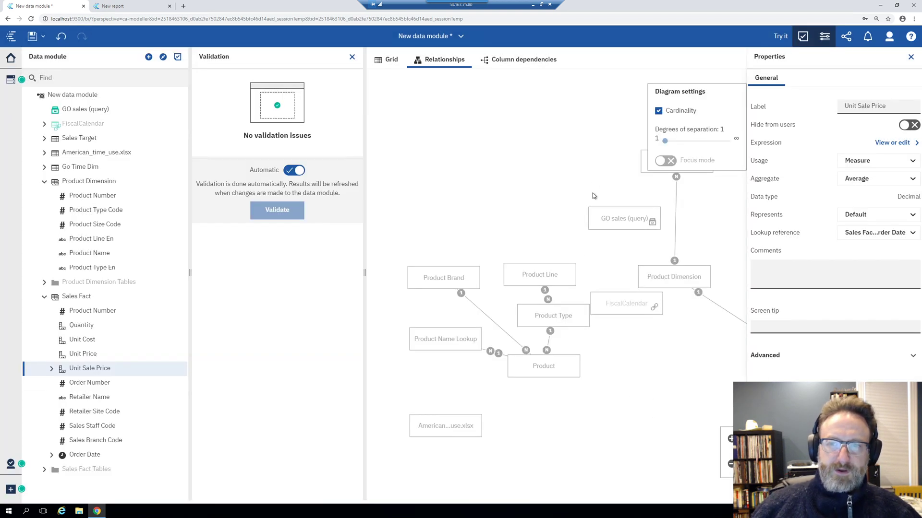
# Reposition the GO sales (query) box in the relationships diagram and bring up Sales Target's actions
pyautogui.moveTo(603, 211); pyautogui.dragTo(505, 145)
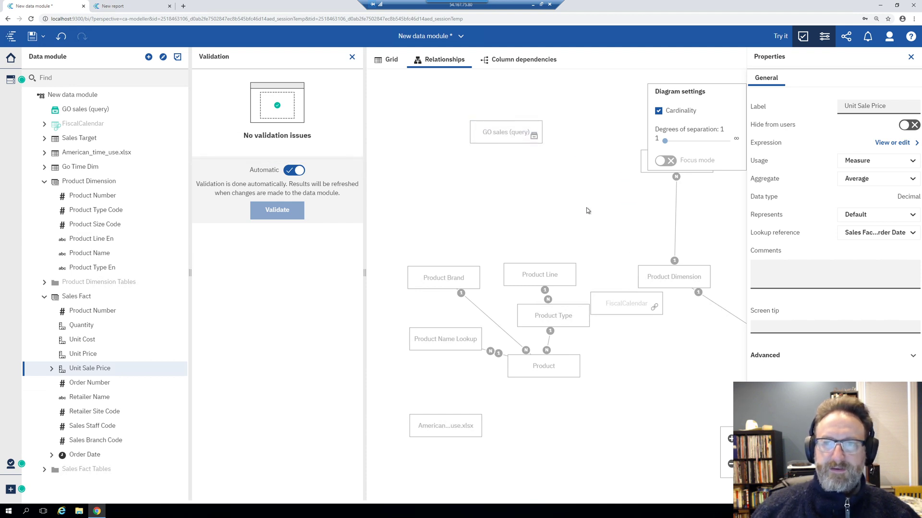
pyautogui.moveTo(586, 207); pyautogui.dragTo(536, 212)
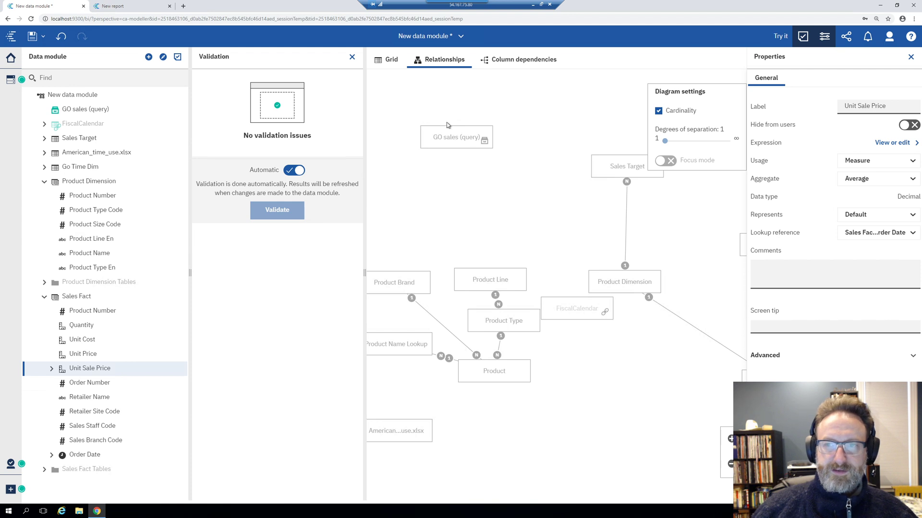
pyautogui.click(455, 138)
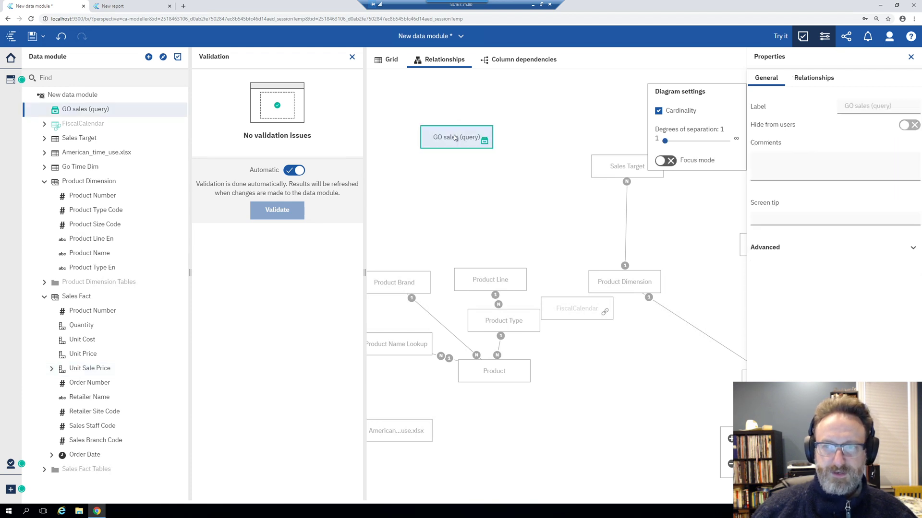
pyautogui.moveTo(487, 204); pyautogui.dragTo(416, 194)
pyautogui.moveTo(398, 126); pyautogui.dragTo(443, 150)
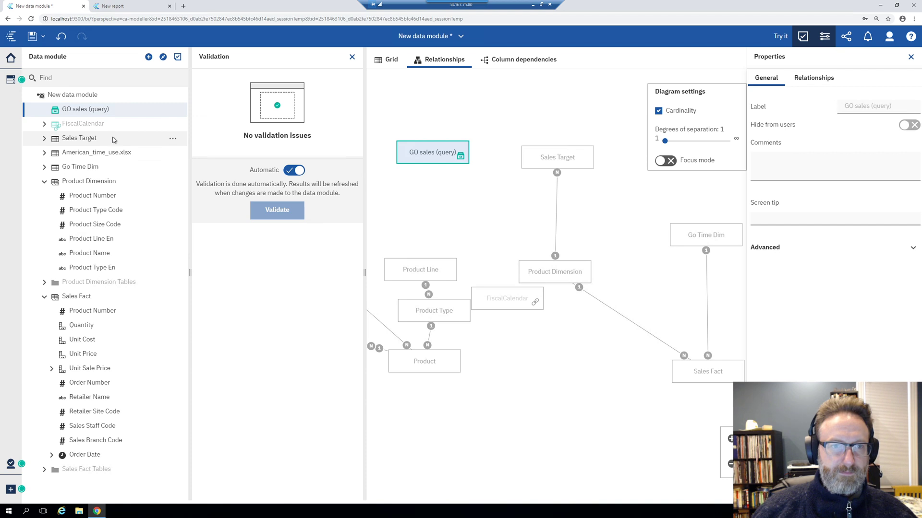
pyautogui.click(172, 138)
pyautogui.click(173, 139)
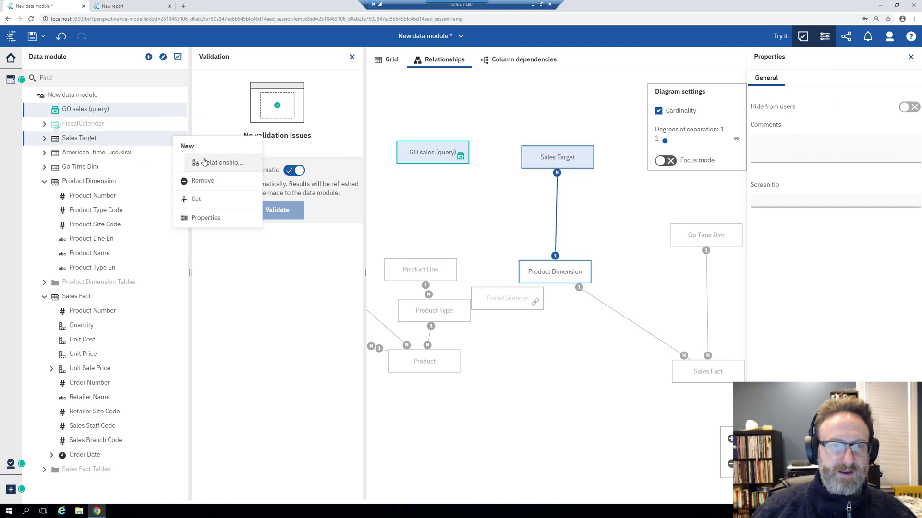
# Start a new relationship from Sales Target, initially picking Returned items as Table 1
pyautogui.click(204, 163)
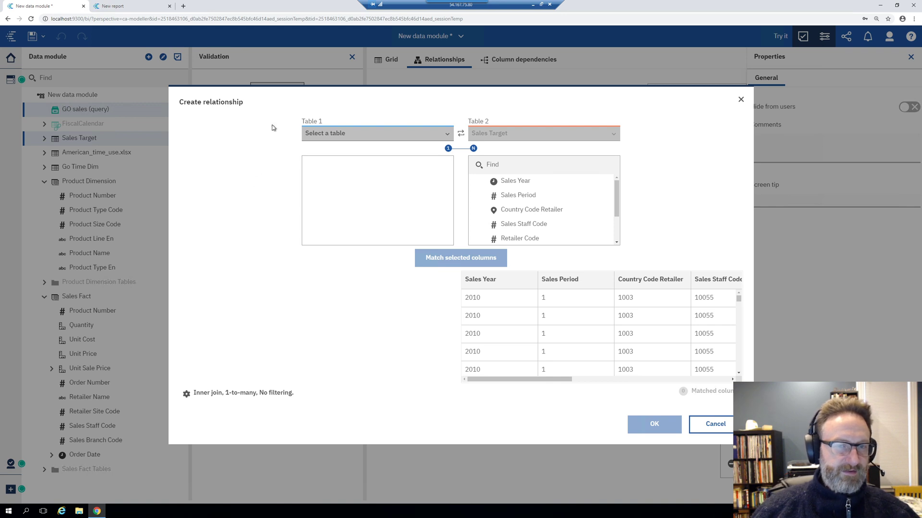
pyautogui.click(390, 141)
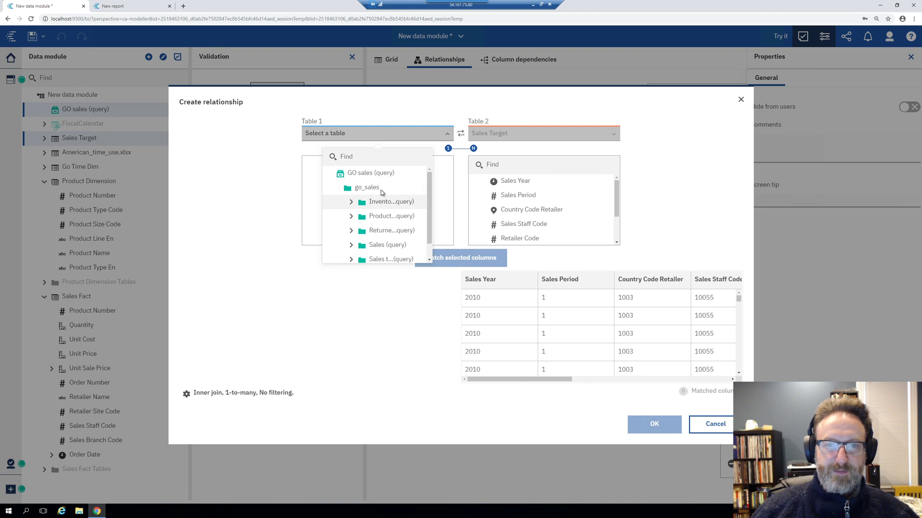
pyautogui.scroll(-1, 384, 212)
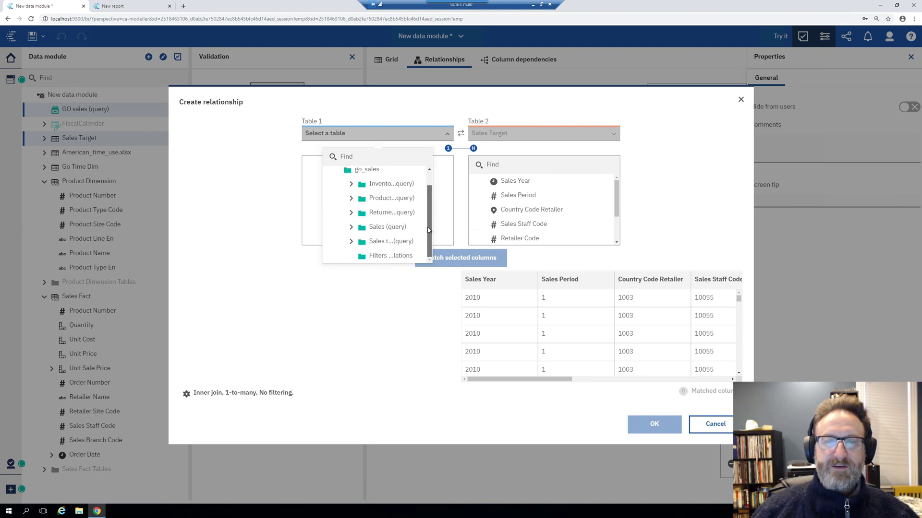
pyautogui.click(352, 213)
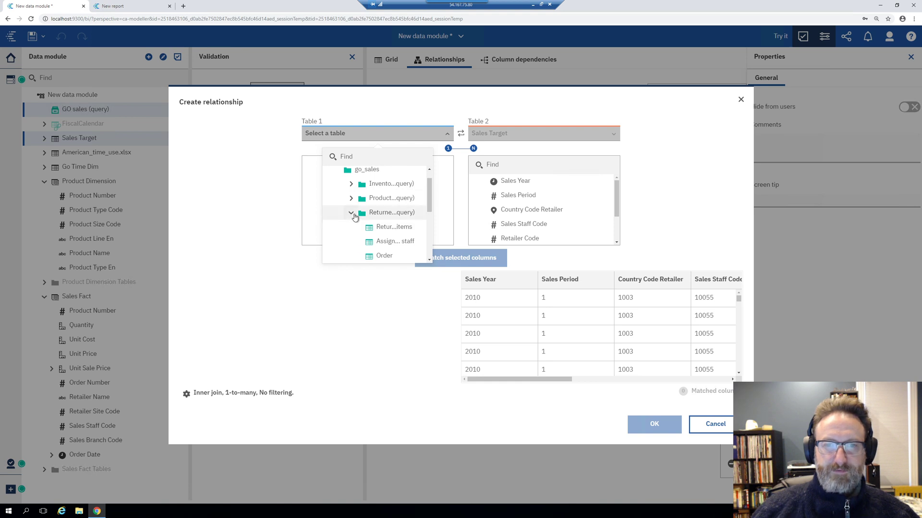
pyautogui.click(354, 214)
pyautogui.click(353, 214)
pyautogui.click(380, 227)
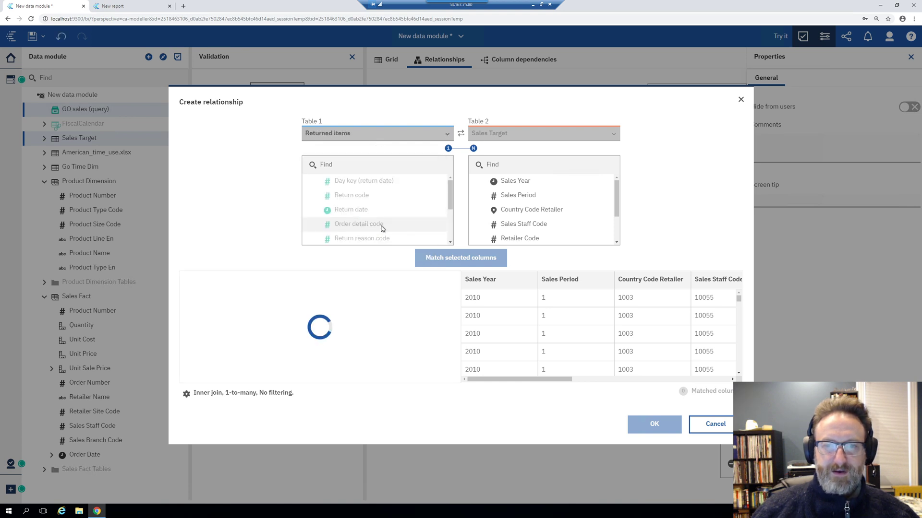
# Choose Product Type Code as Sales Target's join column
pyautogui.click(564, 195)
pyautogui.hscroll(5, 298, 367)
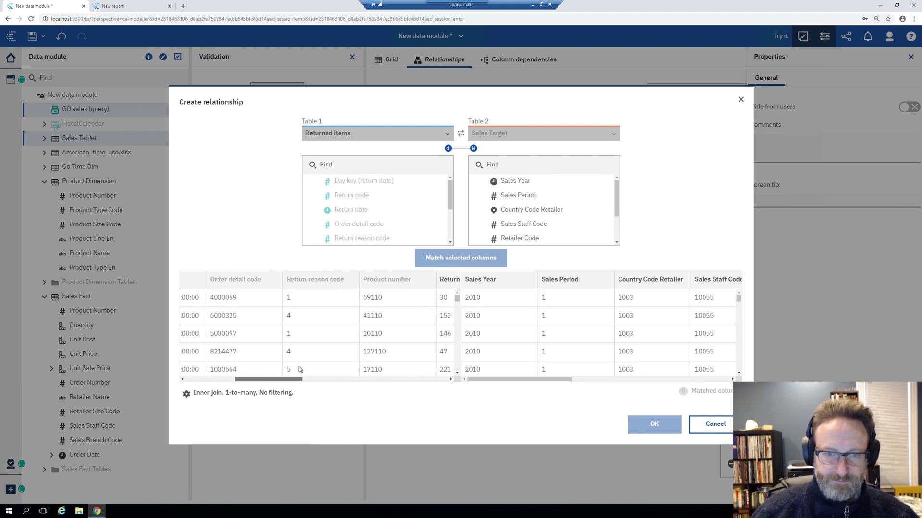
pyautogui.scroll(-2, 563, 199)
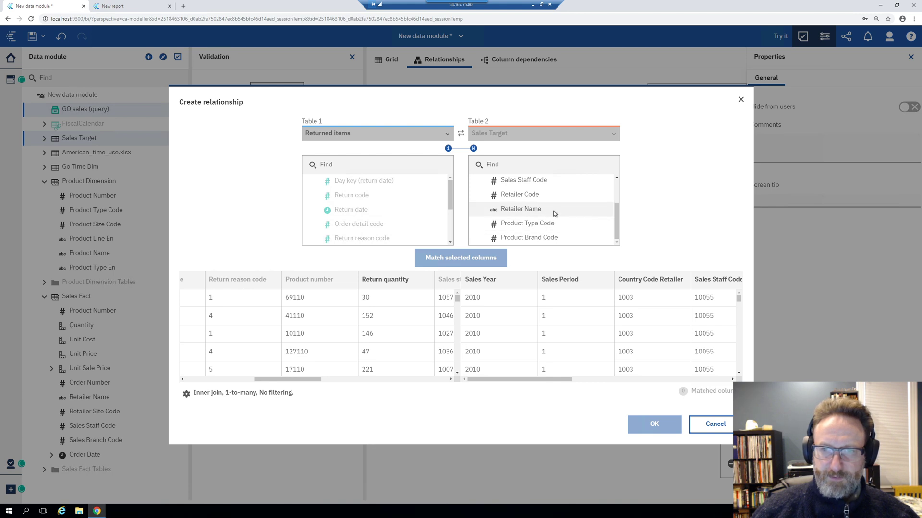
pyautogui.scroll(1, 553, 211)
pyautogui.scroll(-1, 553, 210)
pyautogui.scroll(2, 553, 211)
pyautogui.scroll(-2, 549, 214)
pyautogui.scroll(2, 542, 224)
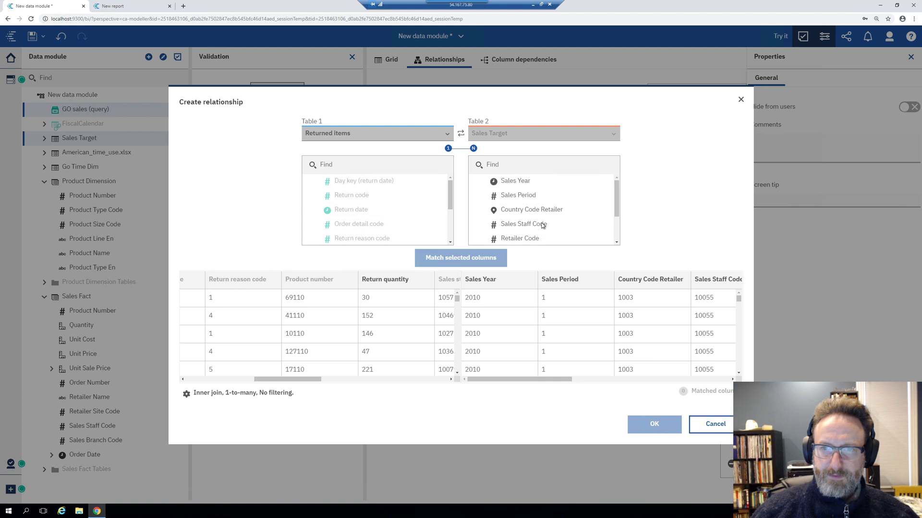
pyautogui.scroll(-2, 547, 214)
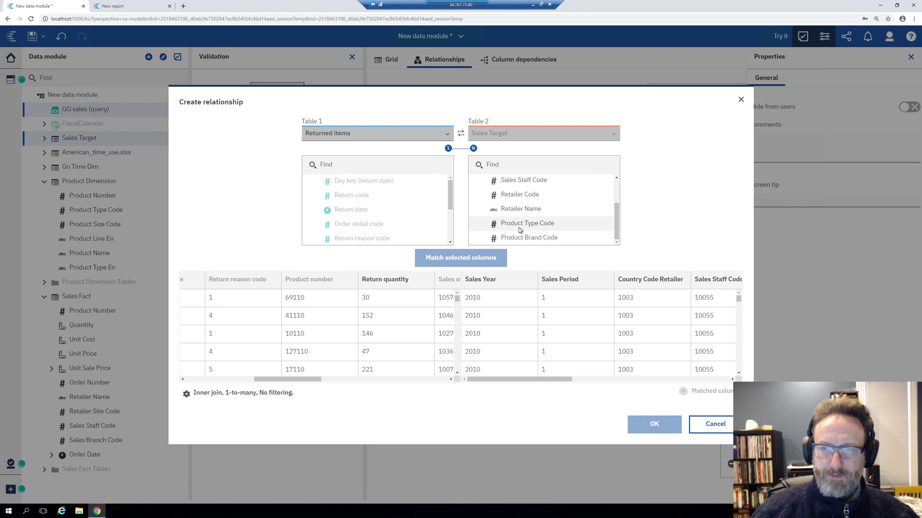
pyautogui.click(545, 223)
pyautogui.moveTo(297, 379); pyautogui.dragTo(359, 378)
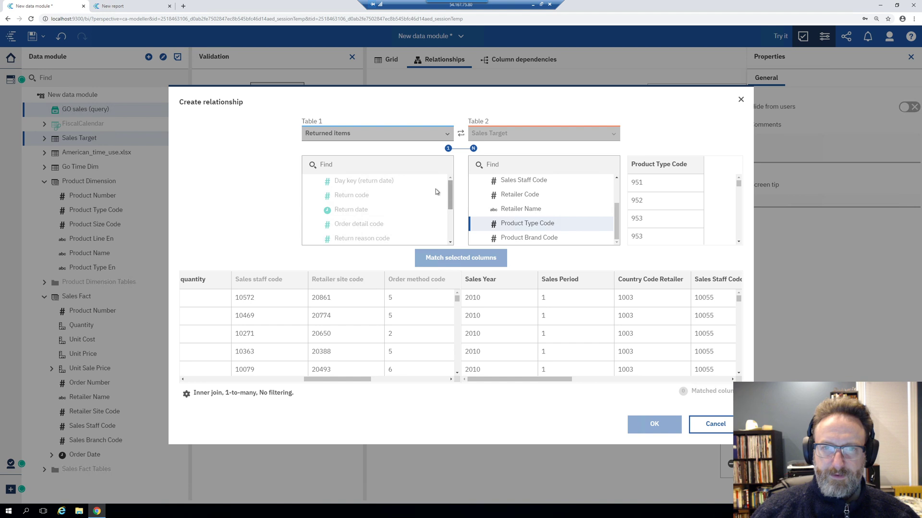
# Switch Table 1 to Products and match its Product type code with Sales Target's Product Type Code
pyautogui.click(387, 135)
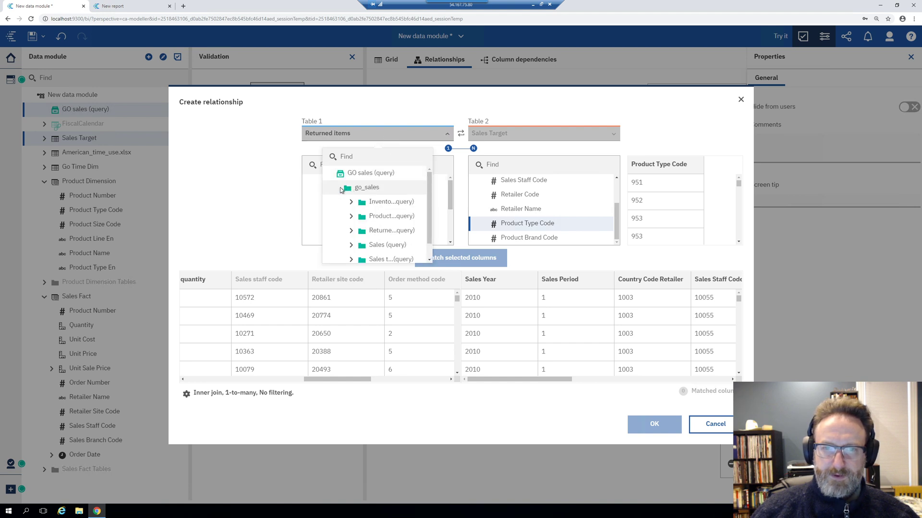
pyautogui.click(352, 217)
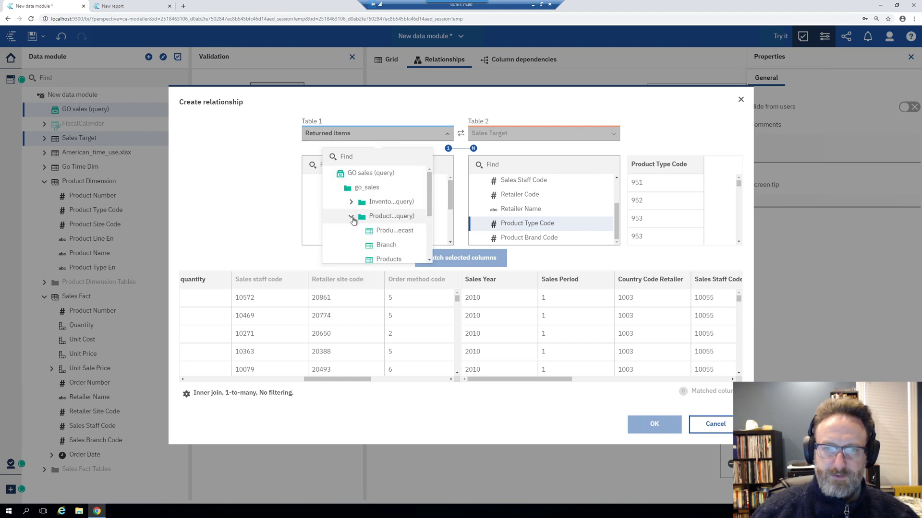
pyautogui.scroll(-2, 379, 234)
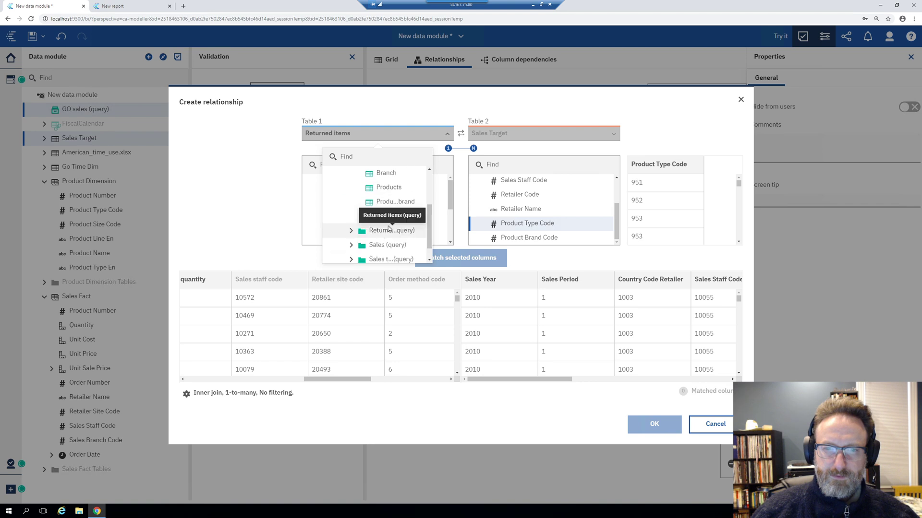
pyautogui.click(380, 189)
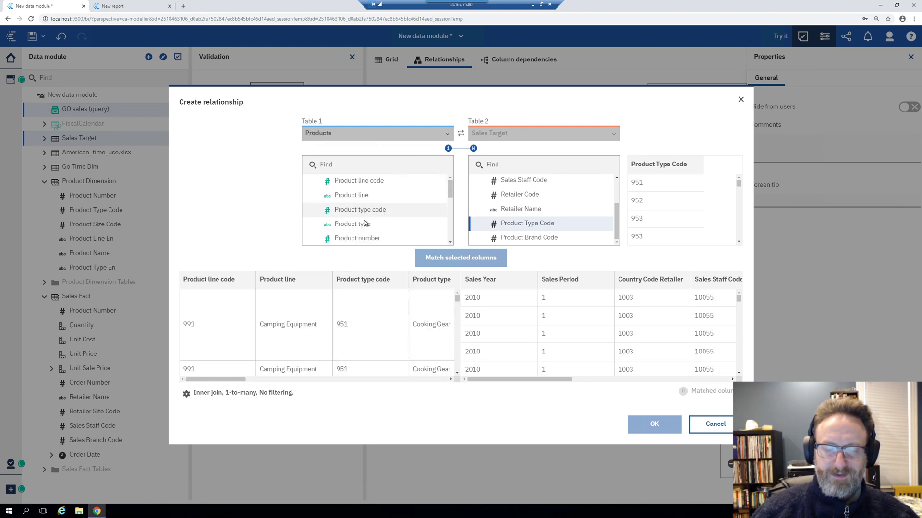
pyautogui.scroll(-3, 387, 211)
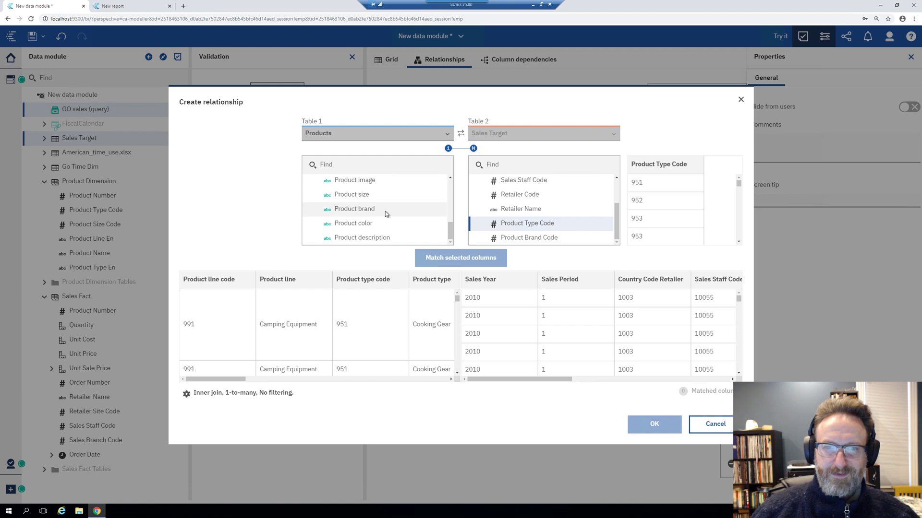
pyautogui.scroll(3, 387, 211)
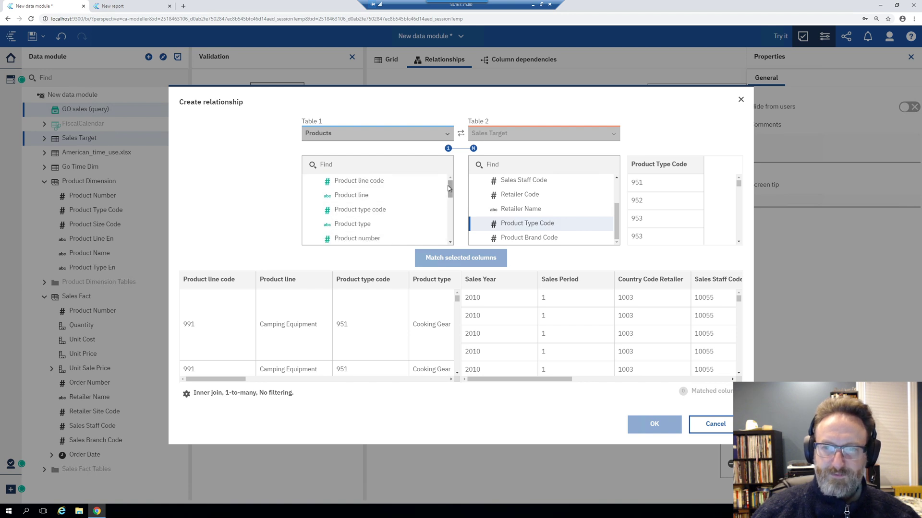
pyautogui.scroll(1, 570, 215)
pyautogui.scroll(-1, 570, 215)
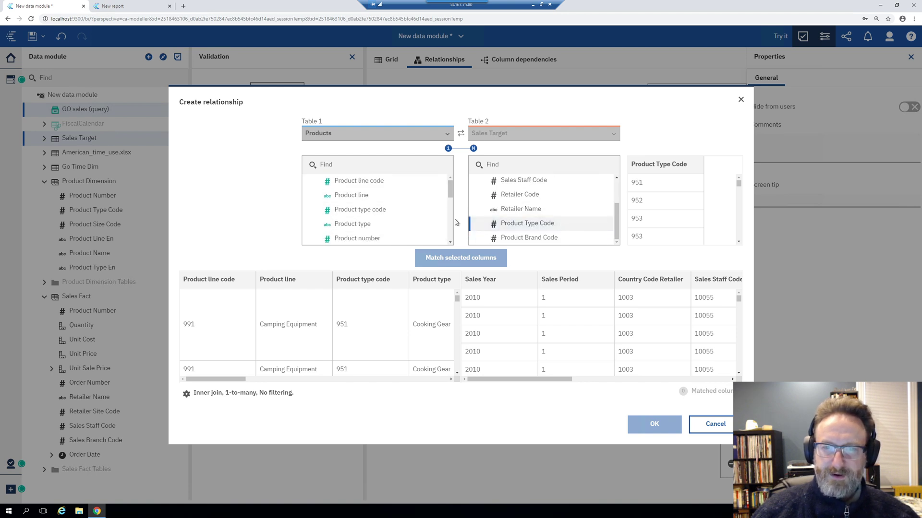
pyautogui.click(381, 212)
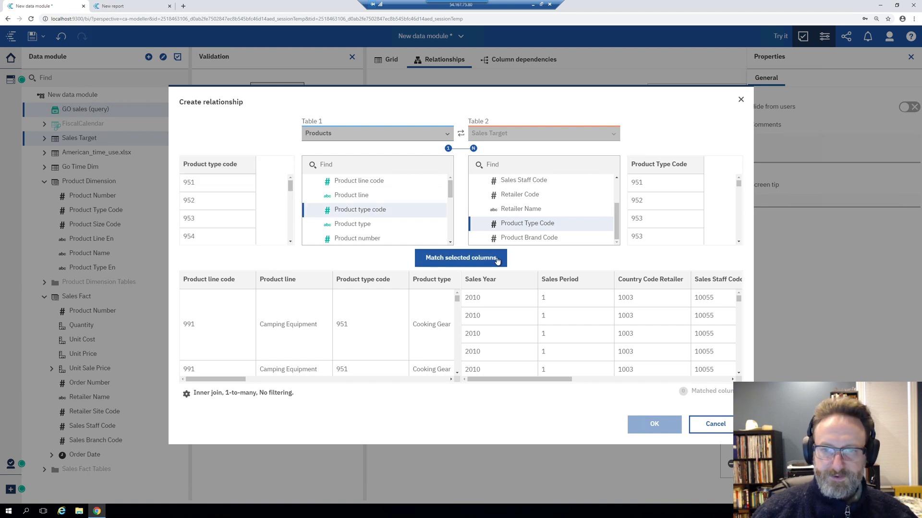
pyautogui.click(456, 257)
# Create the one-to-many GO sales (query)–Sales Target relationship and select the GO sales (query) node
pyautogui.click(652, 426)
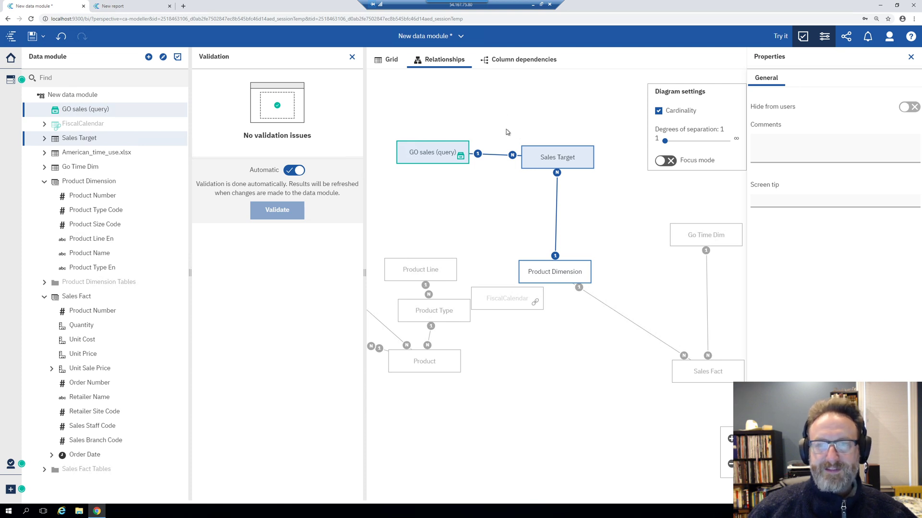
pyautogui.click(419, 153)
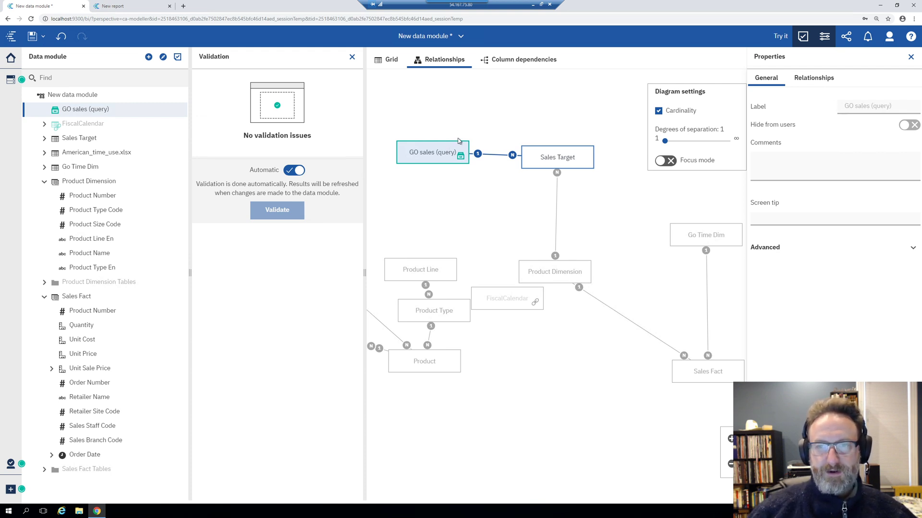
# Remove GO sales (query) from the diagram and close the Properties pane
pyautogui.moveTo(425, 138); pyautogui.dragTo(428, 136)
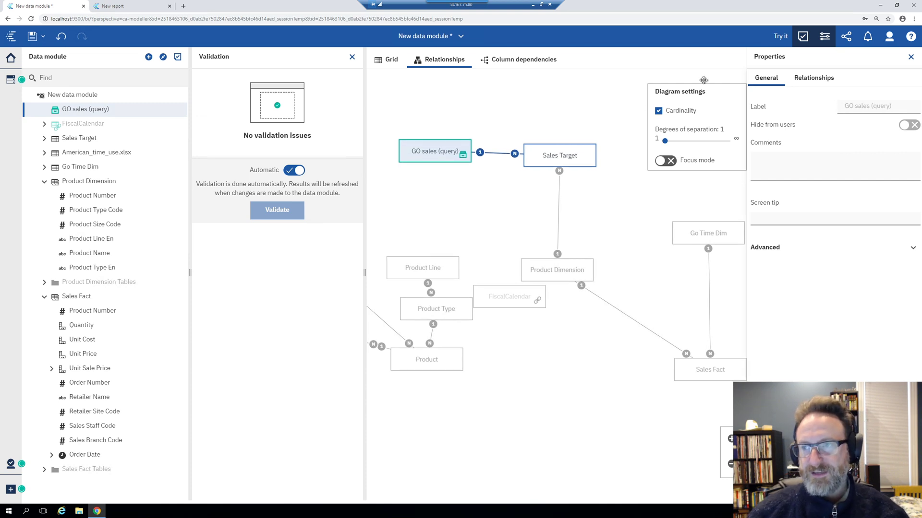
pyautogui.rightClick(416, 153)
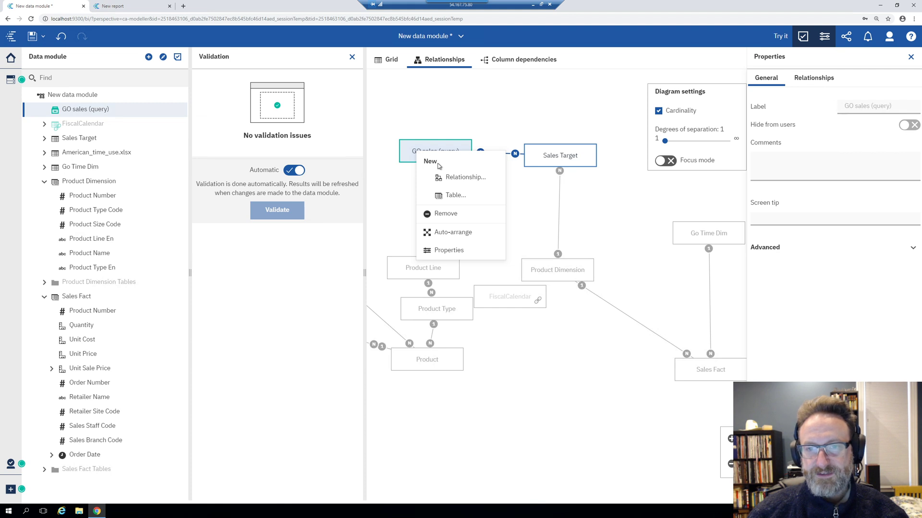
pyautogui.click(446, 215)
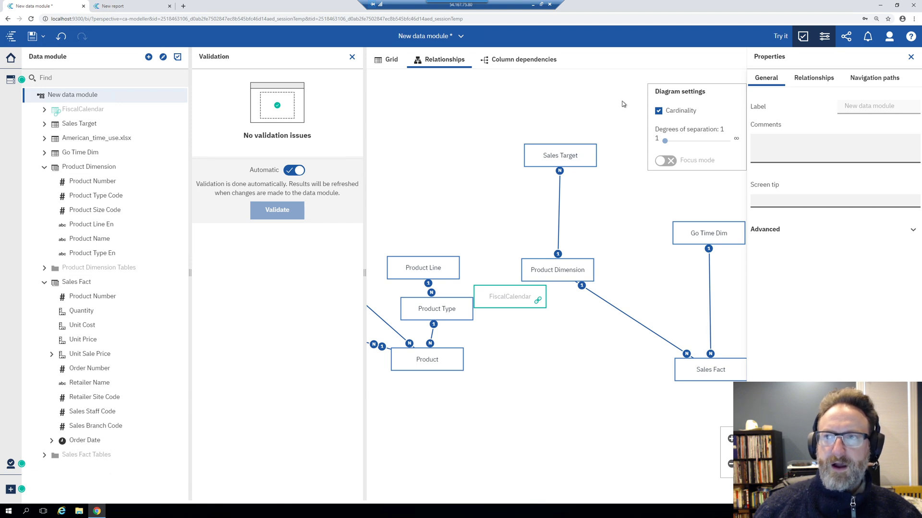
pyautogui.click(824, 39)
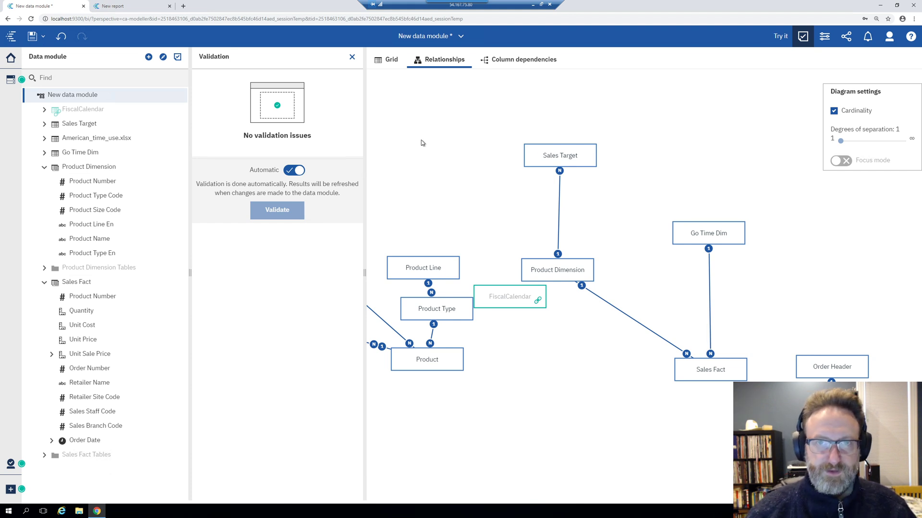
pyautogui.hotkey('ctrl', 'q')
pyautogui.scroll(8, 523, 231)
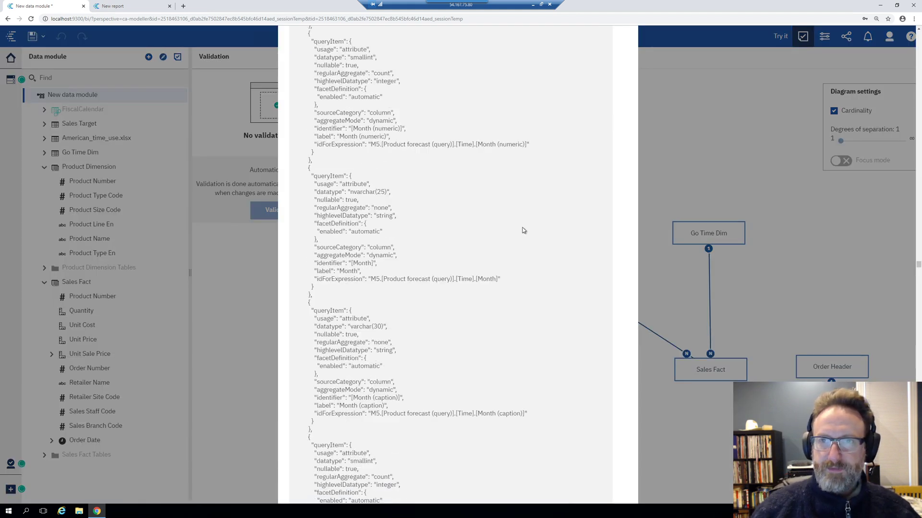
pyautogui.scroll(10, 523, 230)
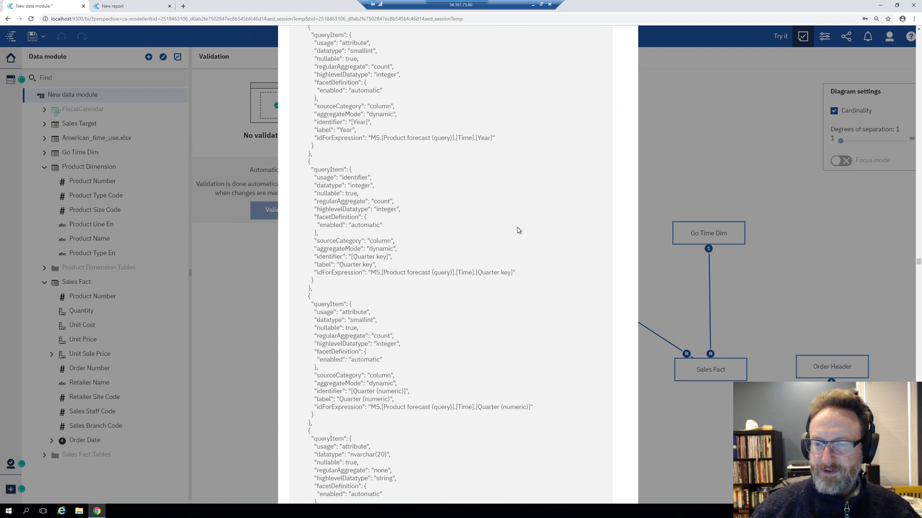
pyautogui.scroll(10, 500, 242)
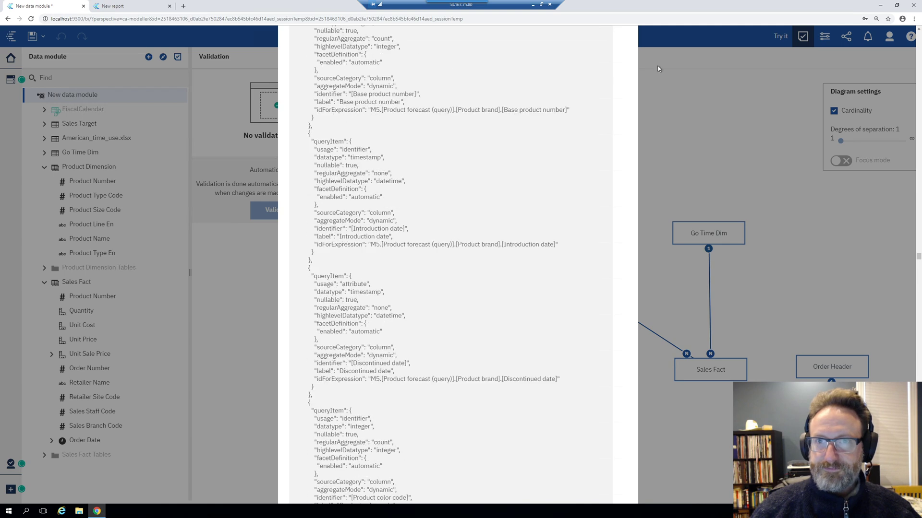
pyautogui.scroll(10, 523, 216)
pyautogui.scroll(10, 536, 202)
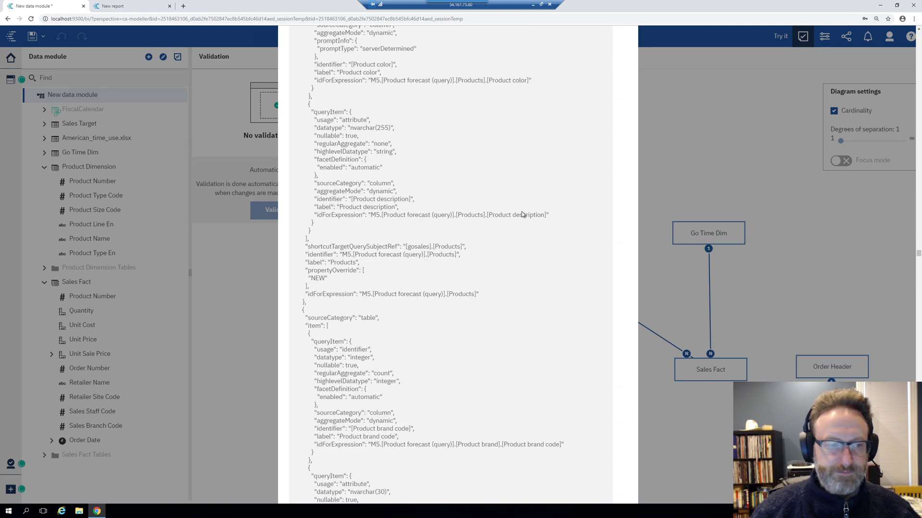
pyautogui.scroll(10, 512, 231)
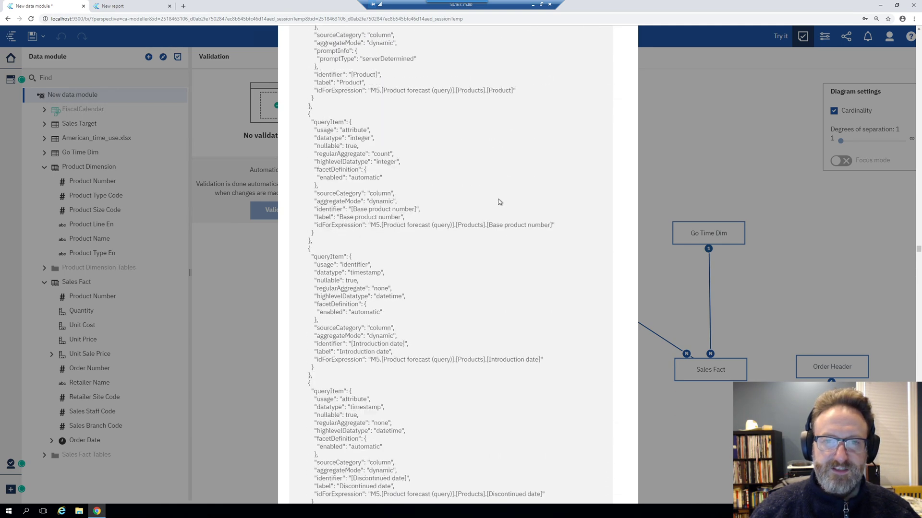
pyautogui.scroll(10, 531, 110)
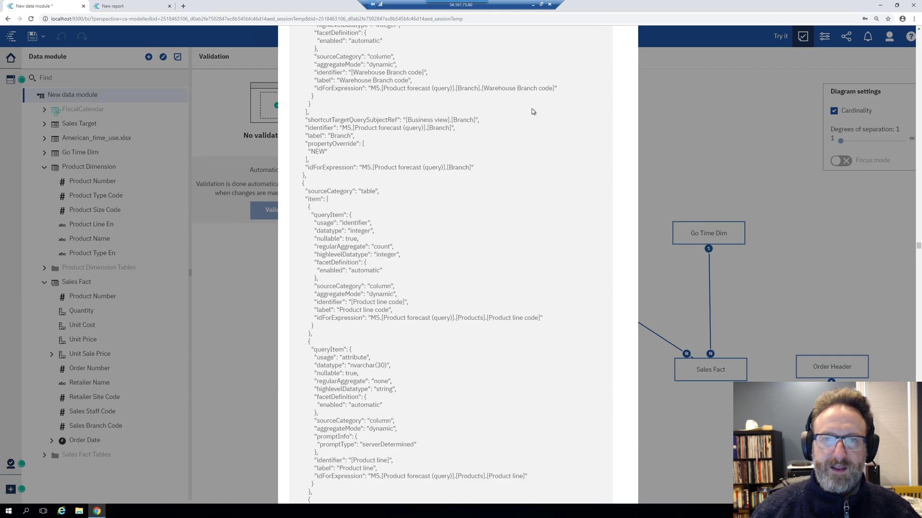
pyautogui.scroll(10, 533, 113)
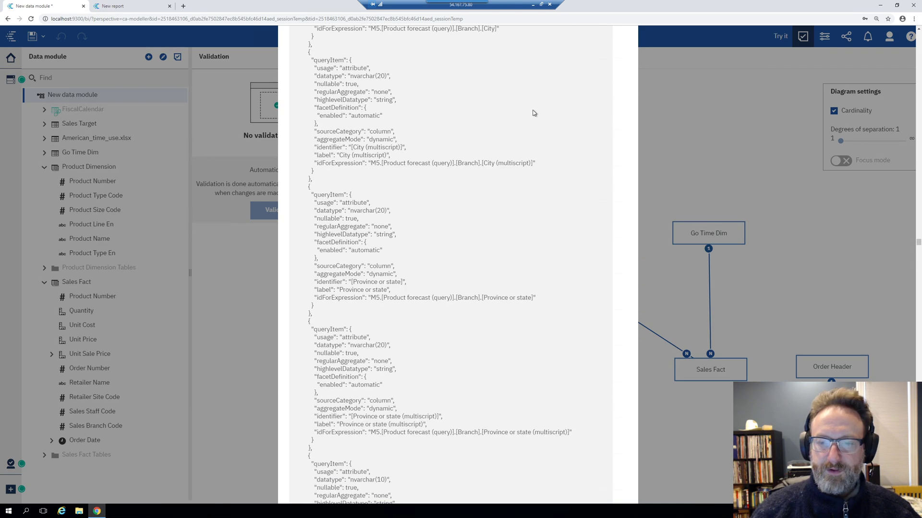
pyautogui.scroll(10, 533, 114)
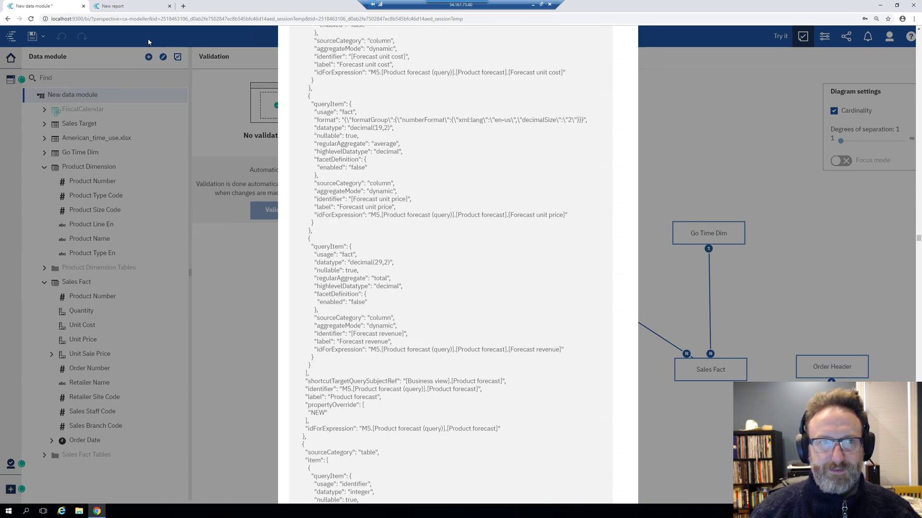
pyautogui.scroll(4, 591, 120)
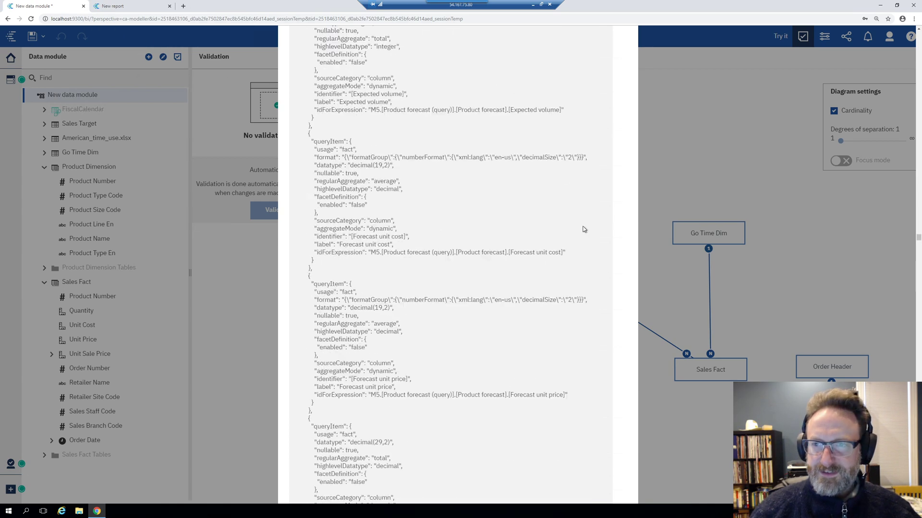
pyautogui.moveTo(606, 176); pyautogui.dragTo(691, 90)
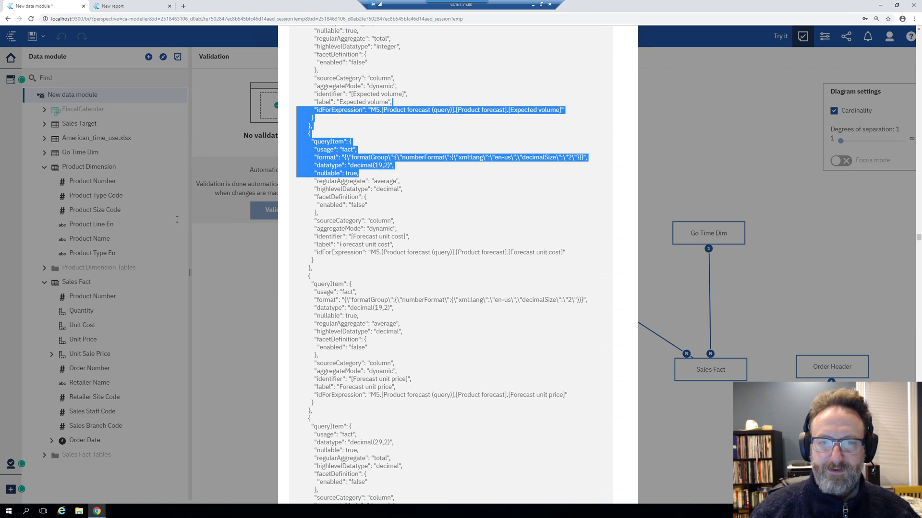
pyautogui.click(418, 172)
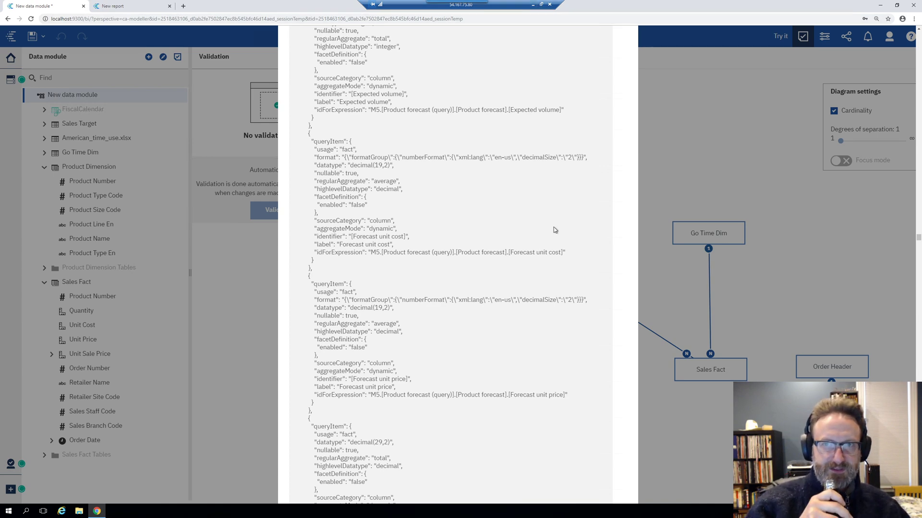
pyautogui.scroll(-10, 554, 230)
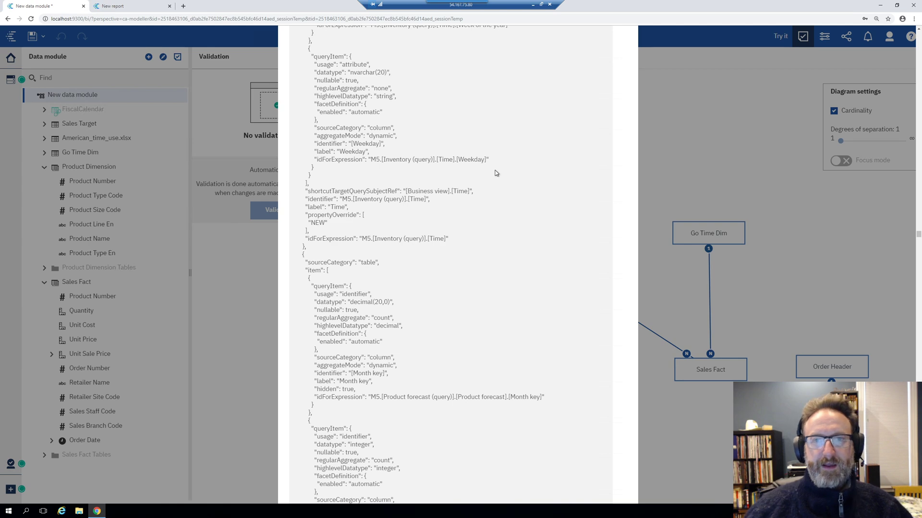
pyautogui.scroll(-10, 402, 270)
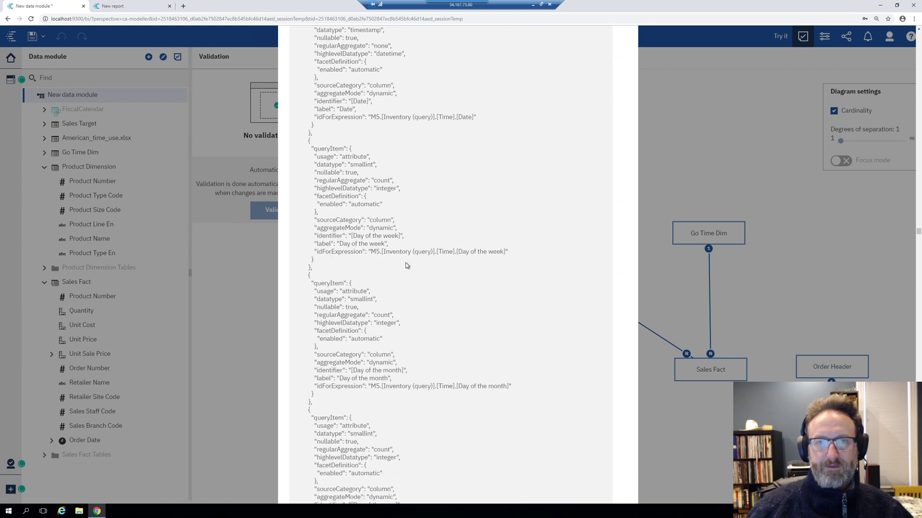
pyautogui.scroll(-10, 411, 242)
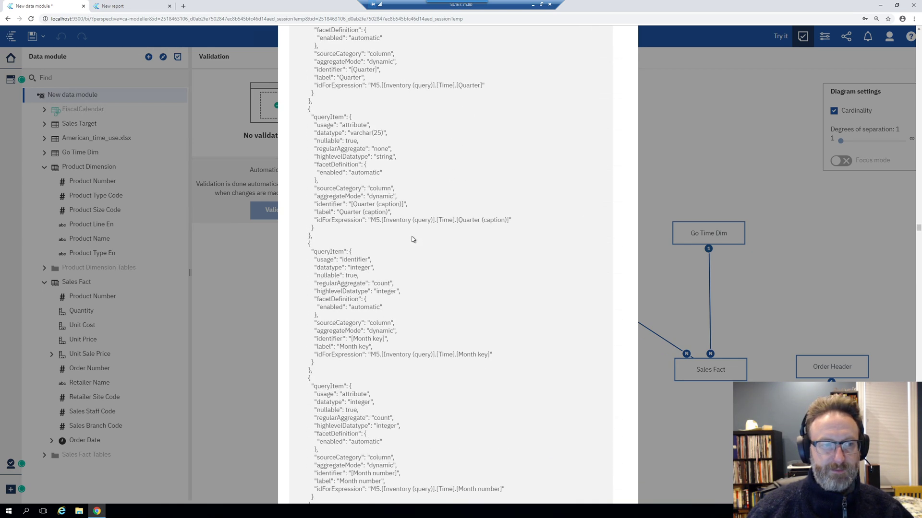
pyautogui.scroll(-10, 414, 230)
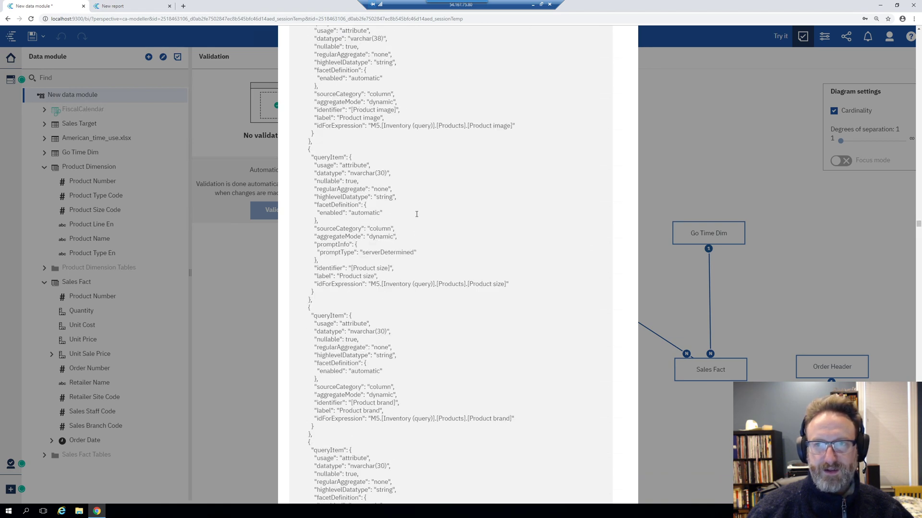
pyautogui.scroll(-10, 416, 217)
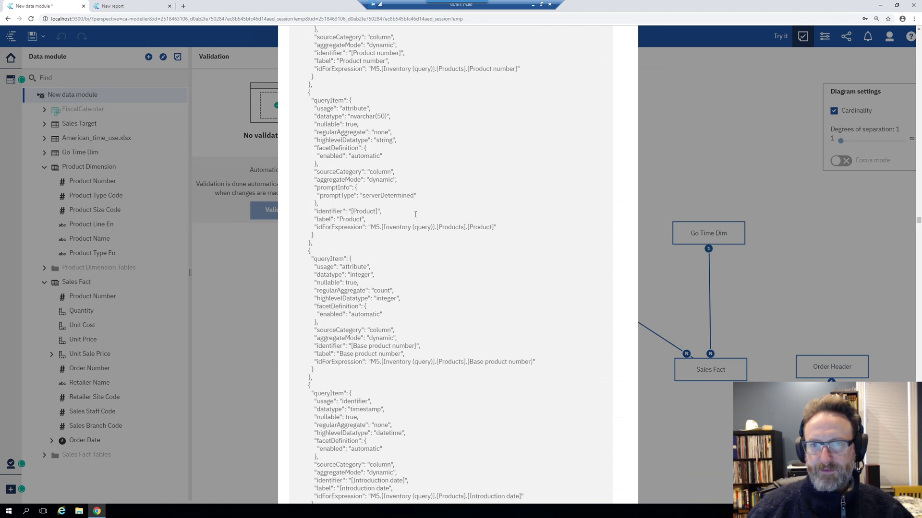
pyautogui.scroll(6, 417, 214)
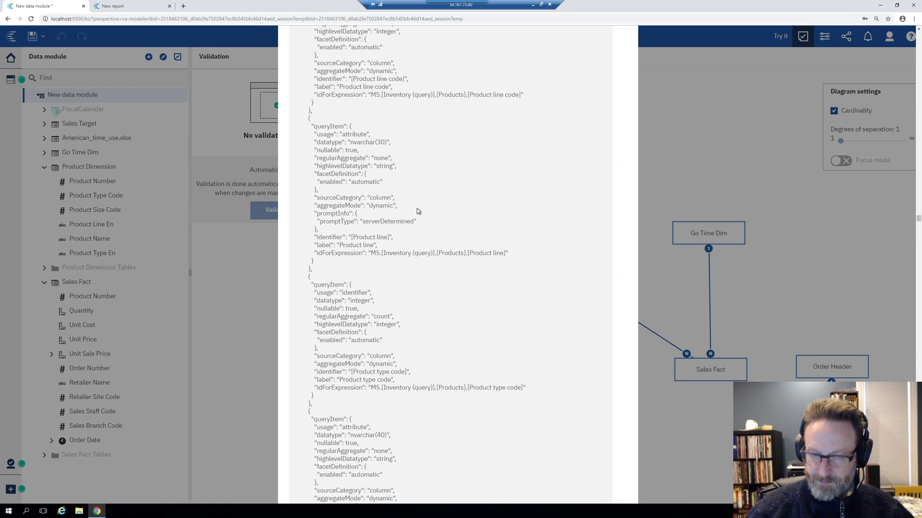
pyautogui.scroll(-15, 417, 211)
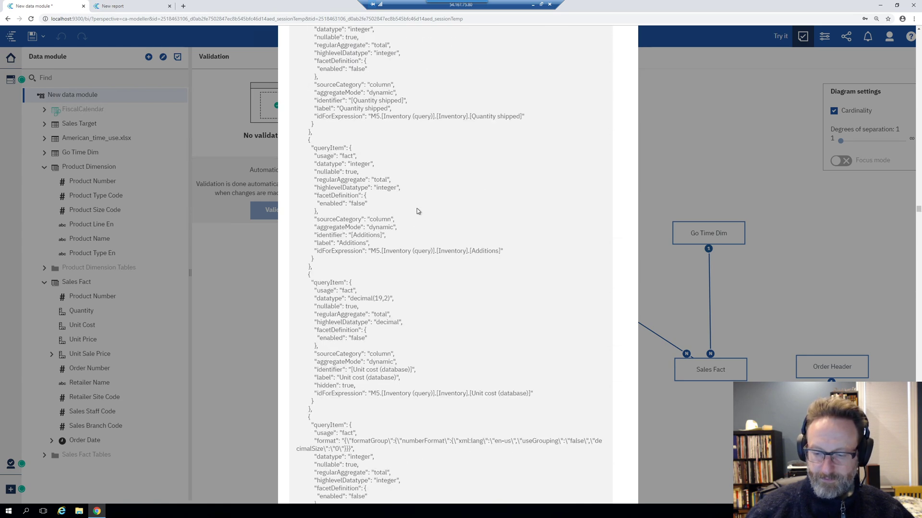
pyautogui.scroll(20, 417, 211)
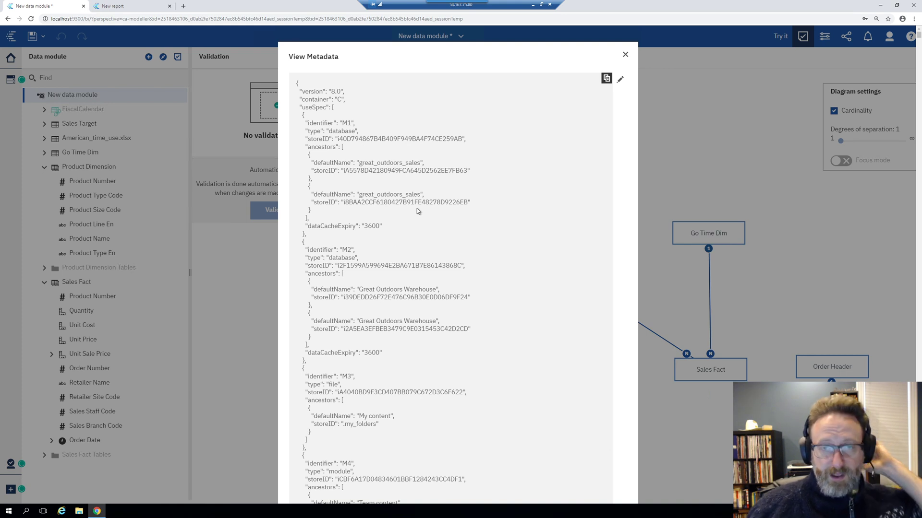
pyautogui.click(605, 79)
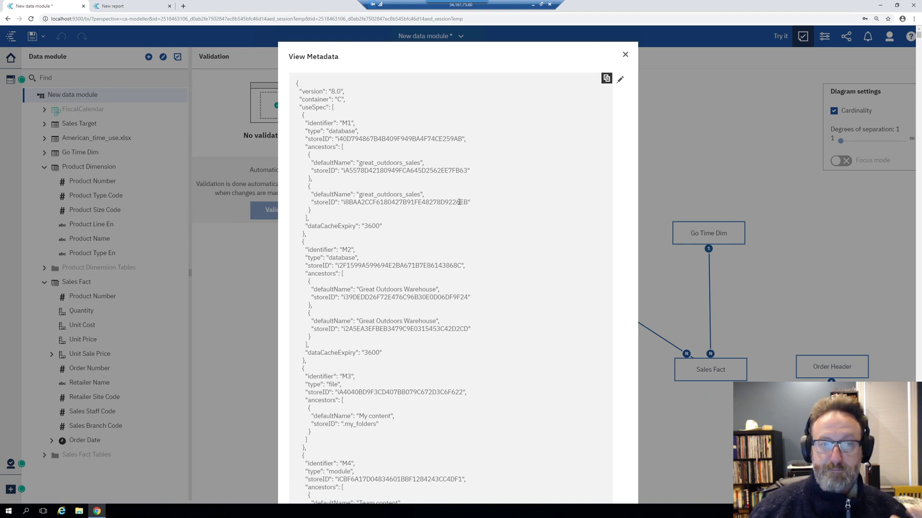
# Set Usage to Attribute for Product Number, Product Type Code and Product Size Code together
pyautogui.click(625, 55)
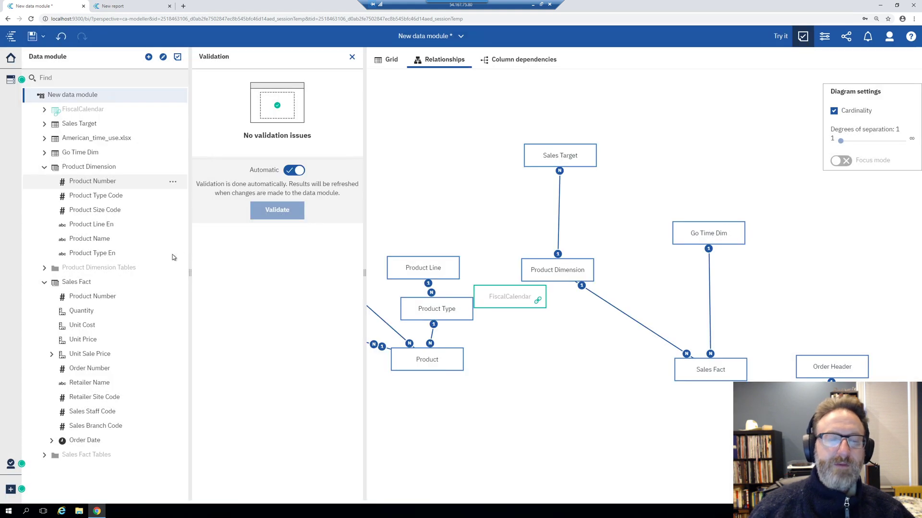
pyautogui.click(111, 187)
pyautogui.keyDown('ctrl'); pyautogui.click(107, 200); pyautogui.keyUp('ctrl')
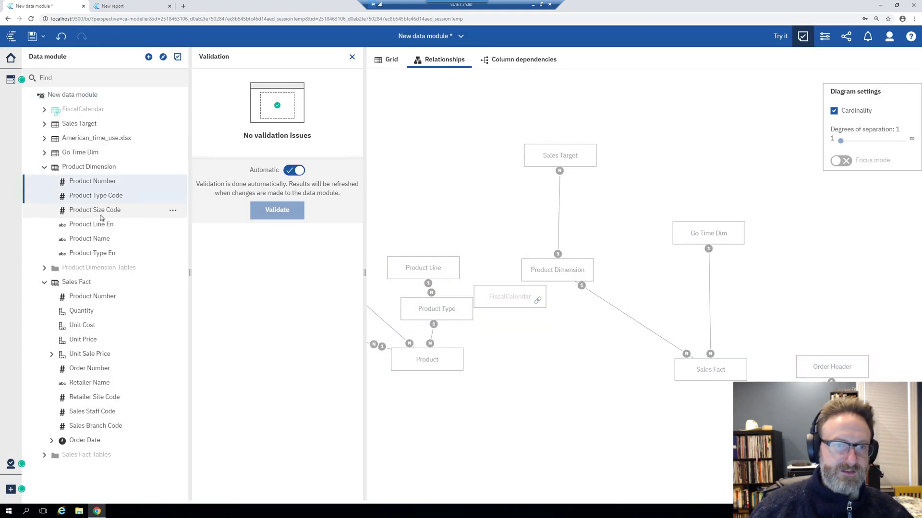
pyautogui.keyDown('ctrl'); pyautogui.click(102, 216); pyautogui.keyUp('ctrl')
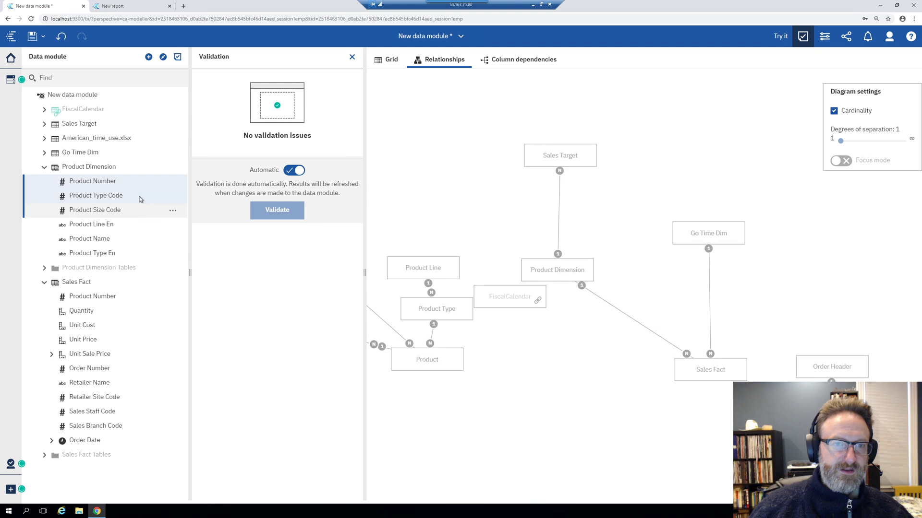
pyautogui.click(174, 212)
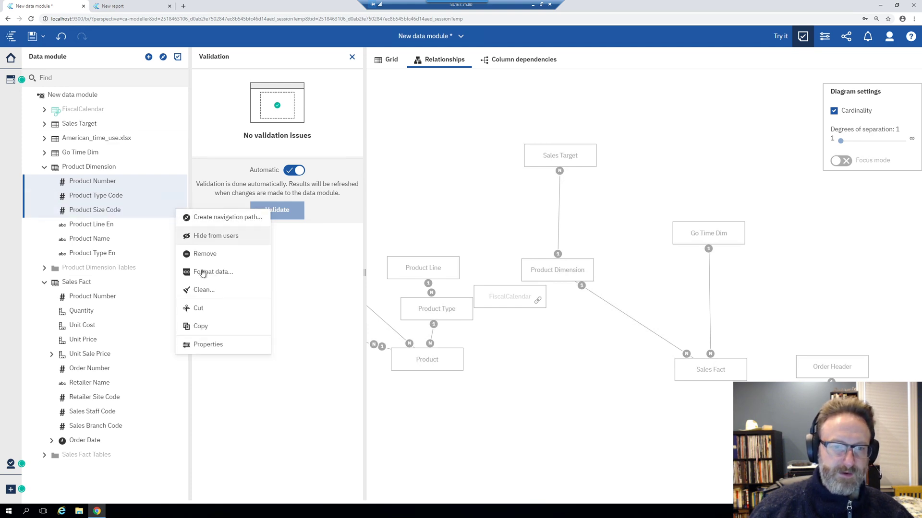
pyautogui.click(208, 344)
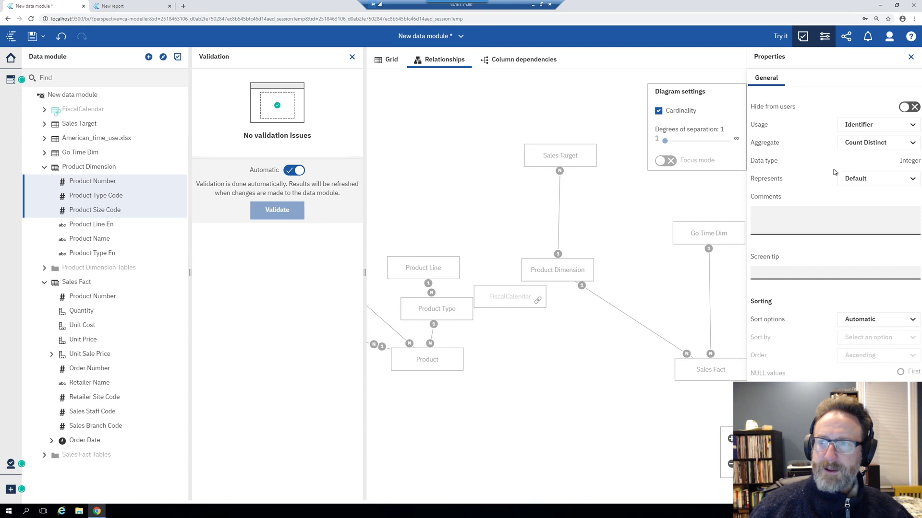
pyautogui.click(893, 127)
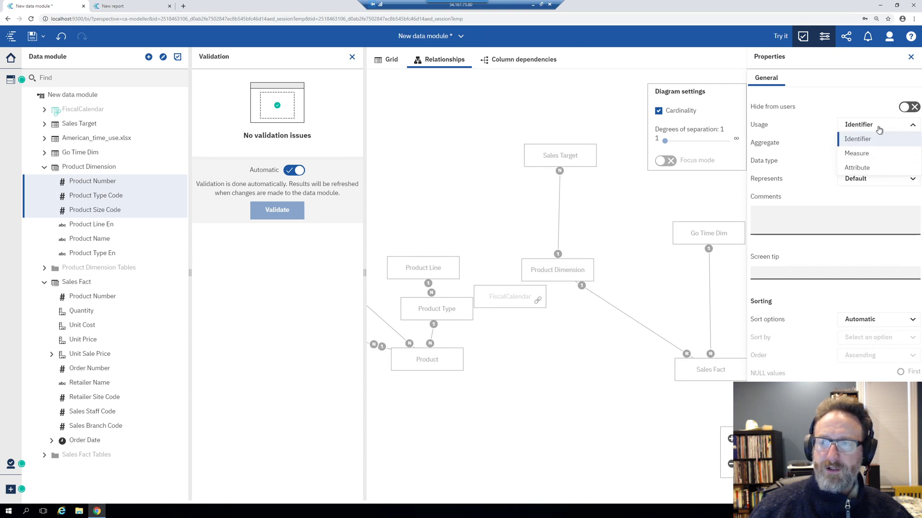
pyautogui.click(856, 167)
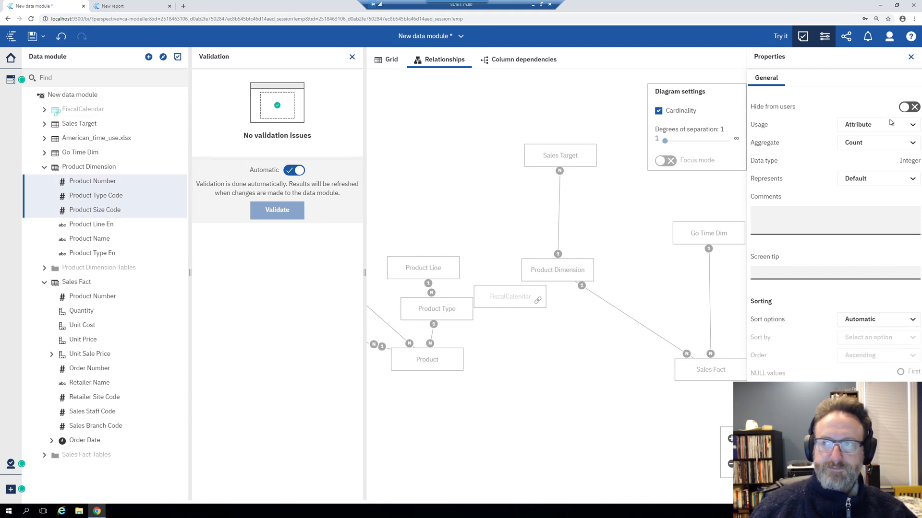
pyautogui.click(60, 168)
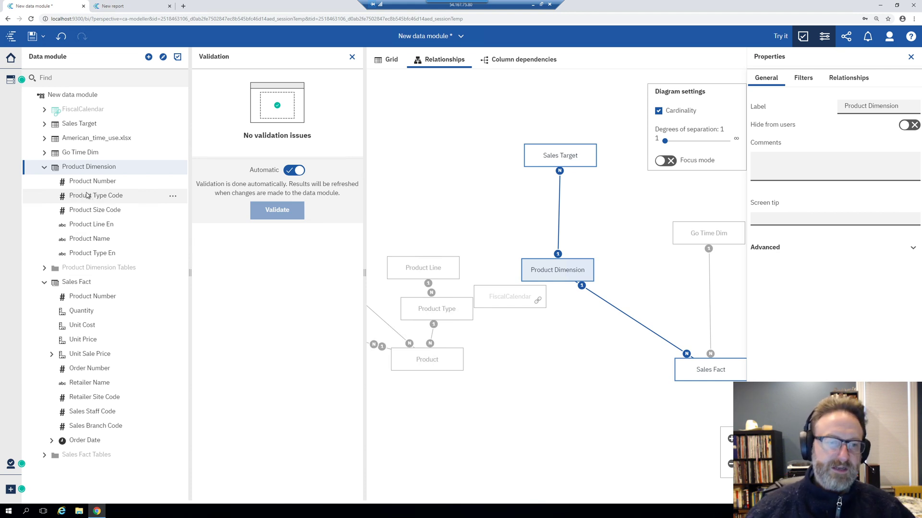
# Open the New (+) menu in the bottom-left navigation bar
pyautogui.click(6, 493)
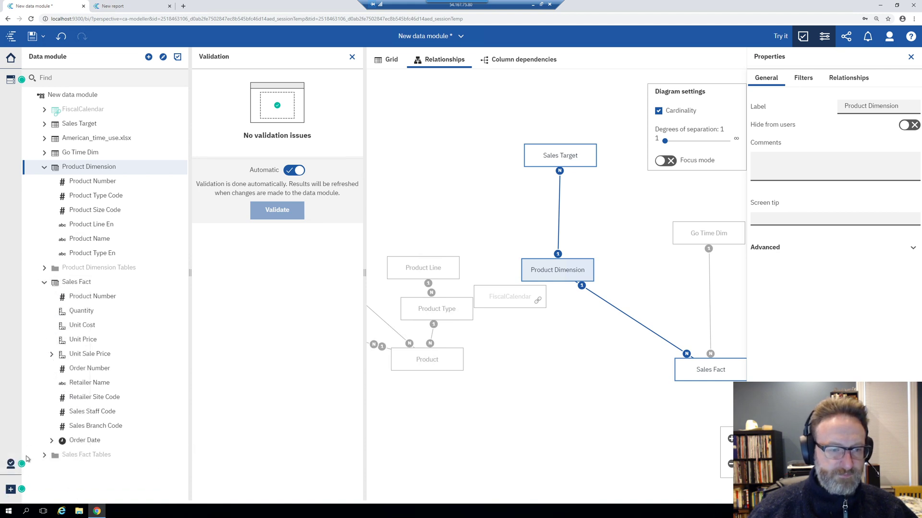
# In the Administration console's Configuration > Dispatchers and Services, reach QueryService's Perform an action page
pyautogui.click(11, 463)
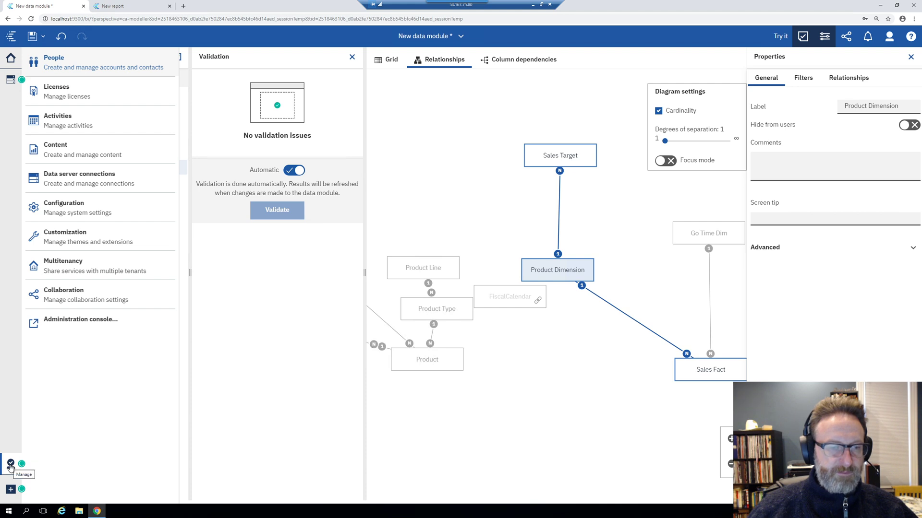
pyautogui.click(96, 319)
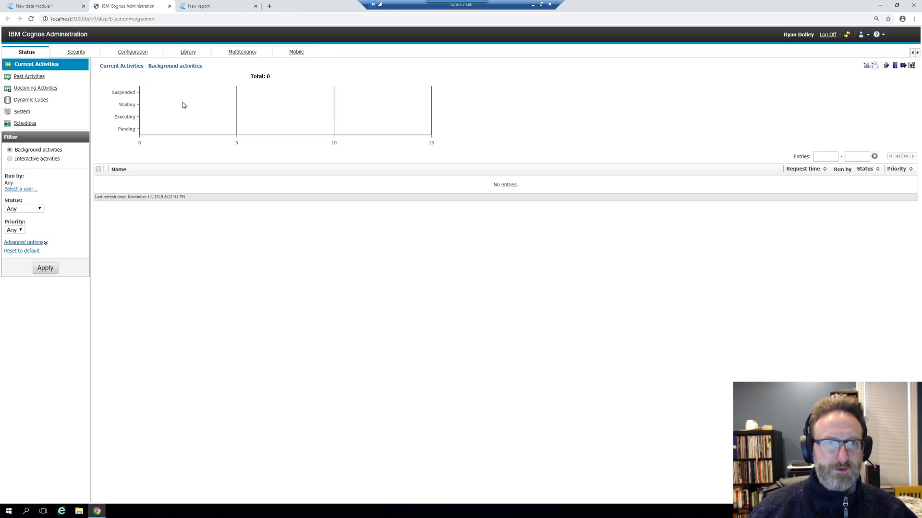
pyautogui.click(124, 52)
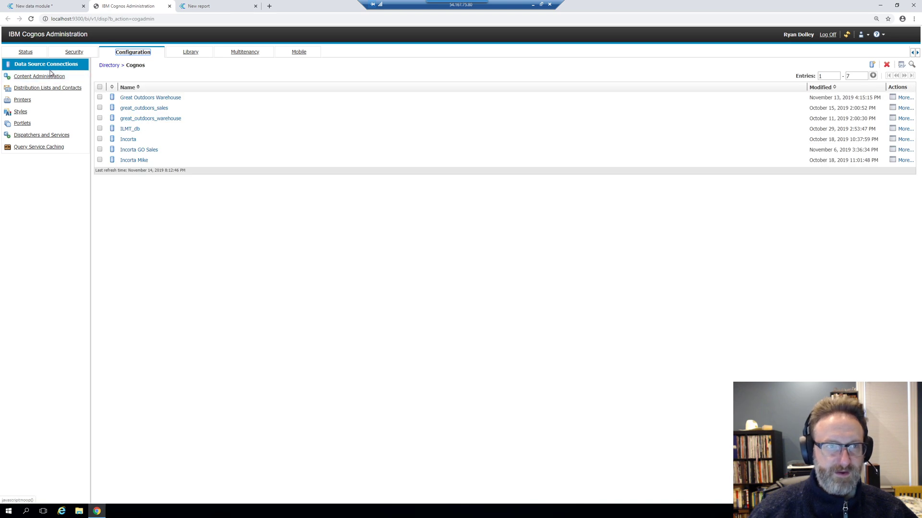
pyautogui.click(55, 138)
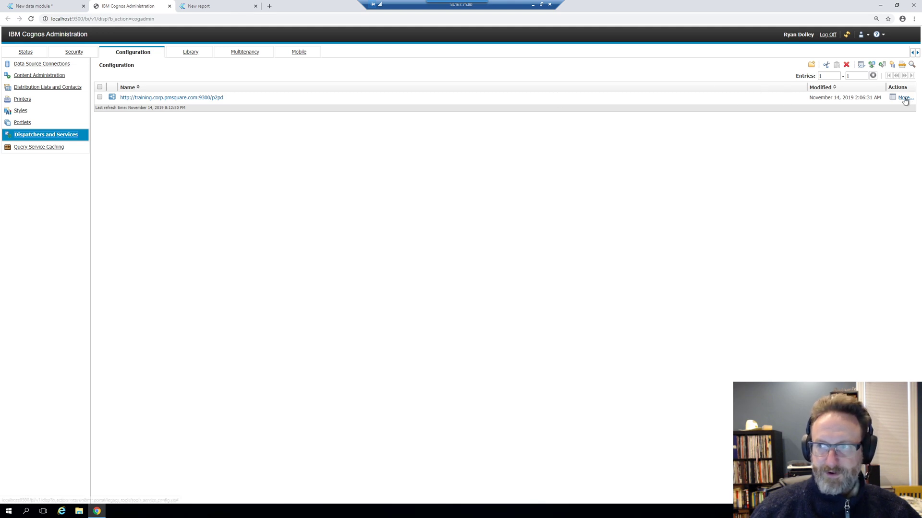
pyautogui.click(210, 98)
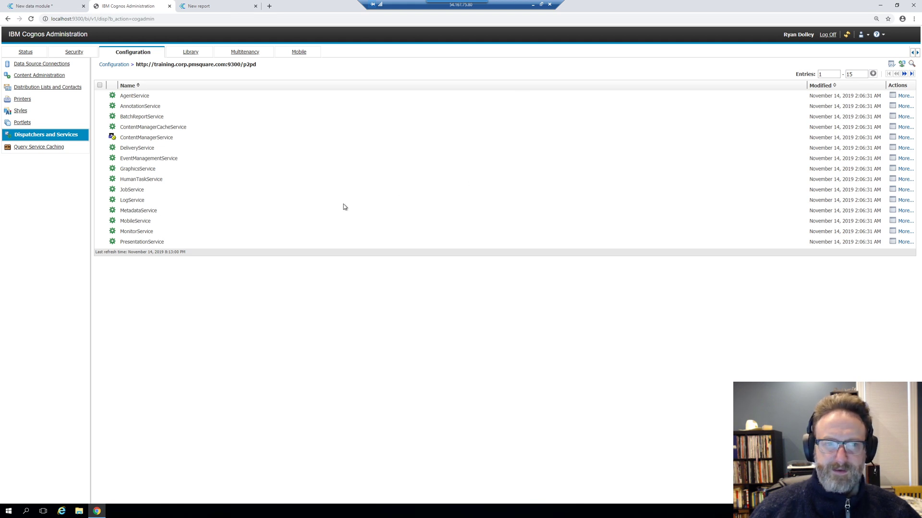
pyautogui.click(904, 73)
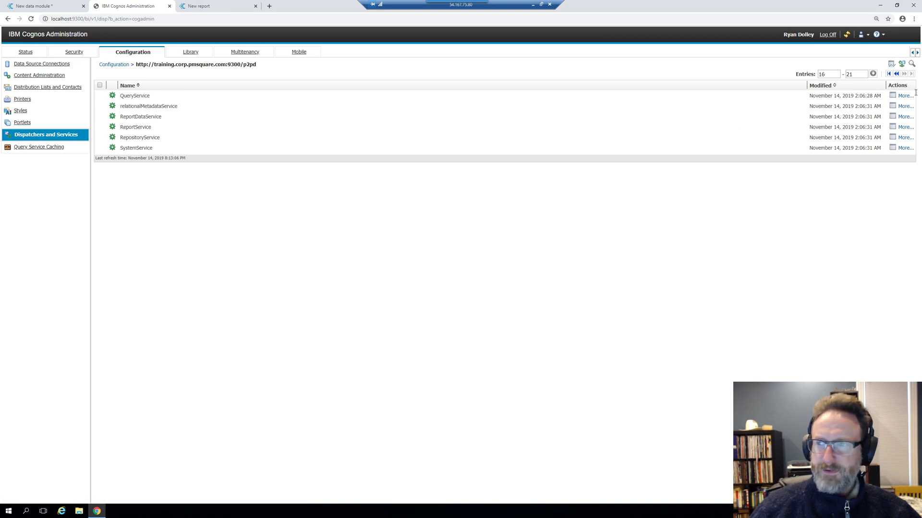
pyautogui.click(905, 96)
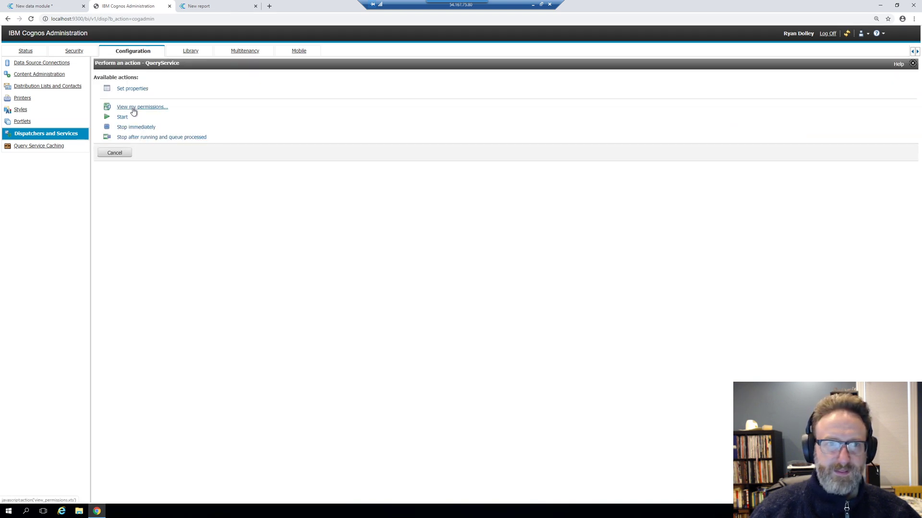
# View QueryService's settings, noting the 8192 JVM heap limit, and open its Advanced settings editor
pyautogui.click(137, 92)
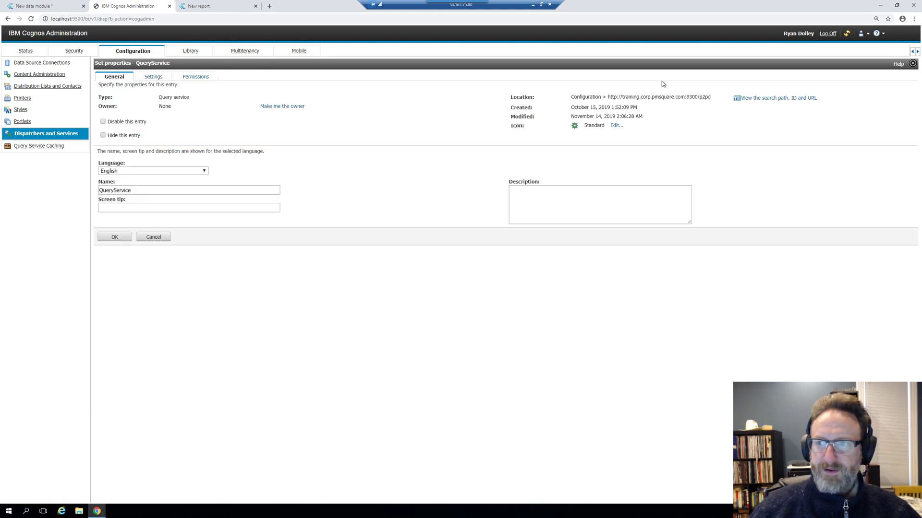
pyautogui.click(160, 79)
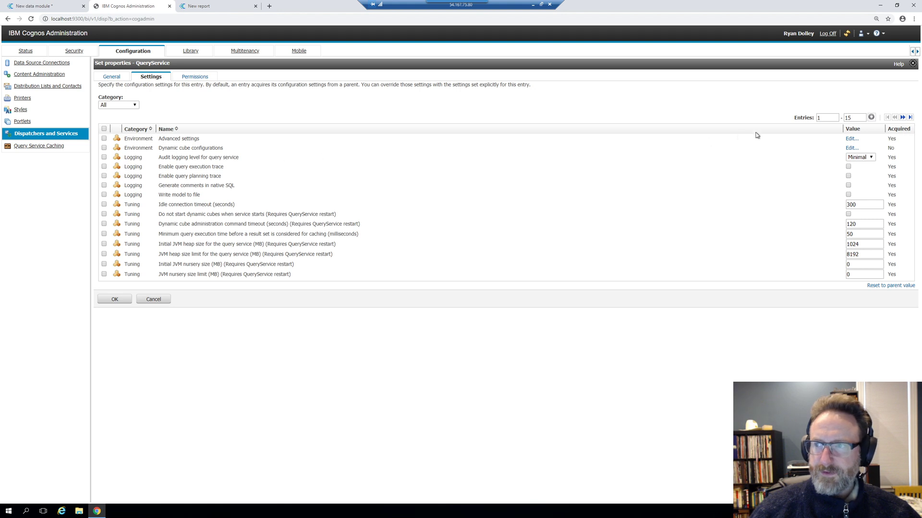
pyautogui.click(850, 139)
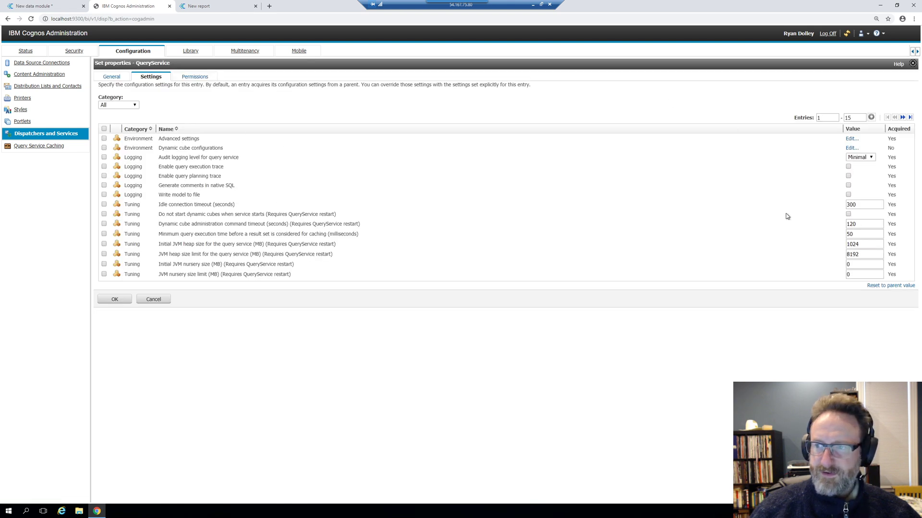
pyautogui.moveTo(866, 254); pyautogui.dragTo(841, 252)
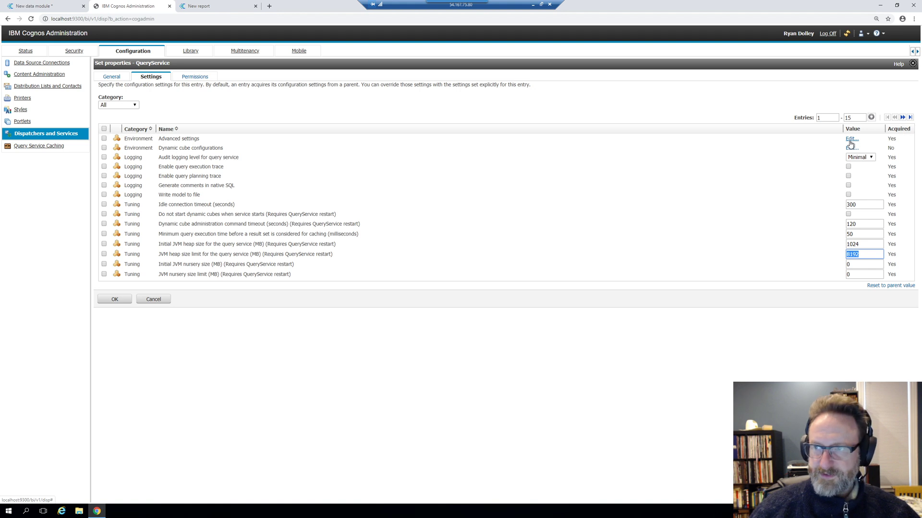
pyautogui.click(850, 142)
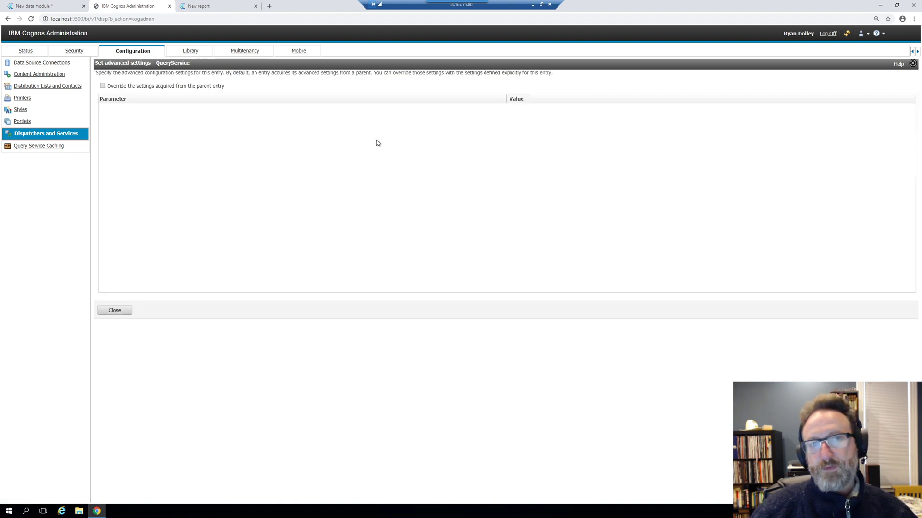
# Override parent settings and add qs.queryExecution.flintServer.maxHeap = 16384, then return to the data module
pyautogui.click(103, 86)
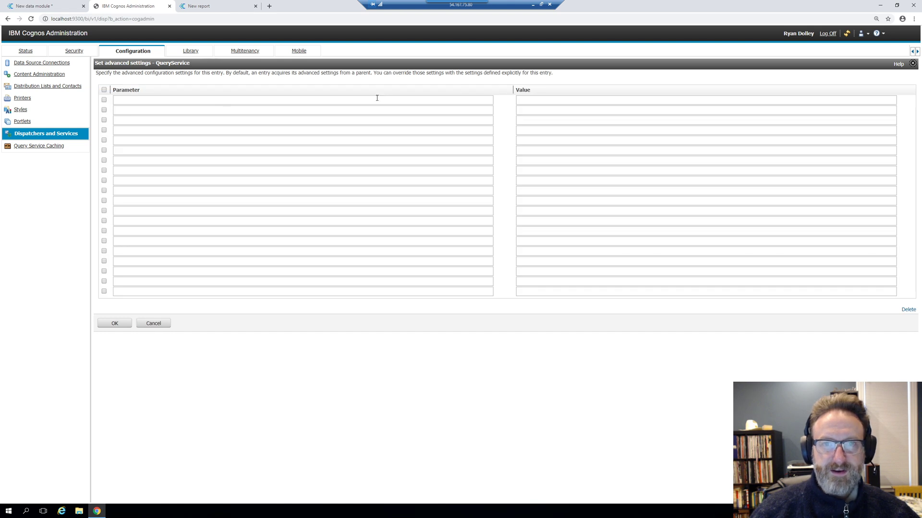
pyautogui.click(377, 100)
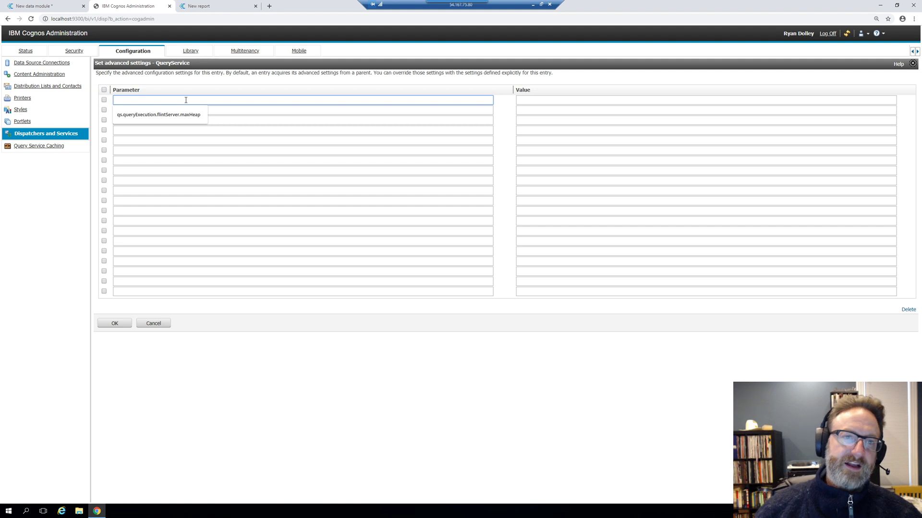
pyautogui.click(178, 116)
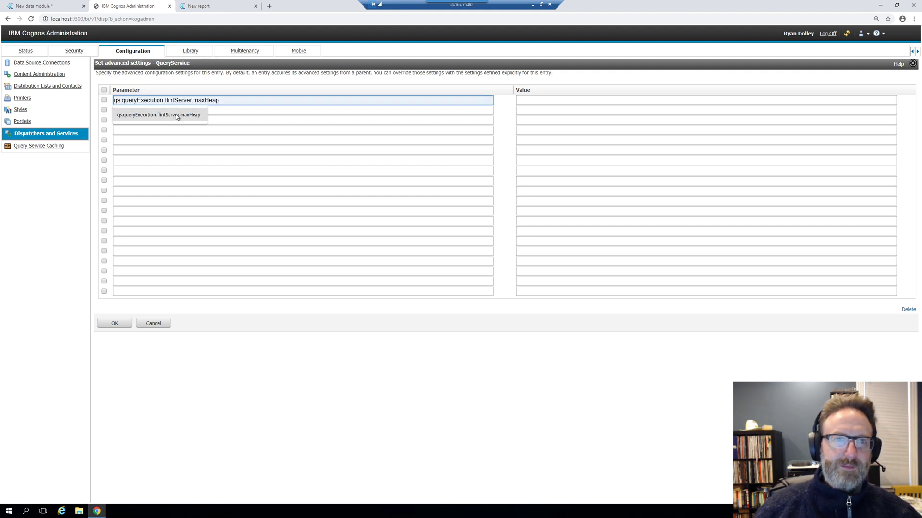
pyautogui.click(177, 116)
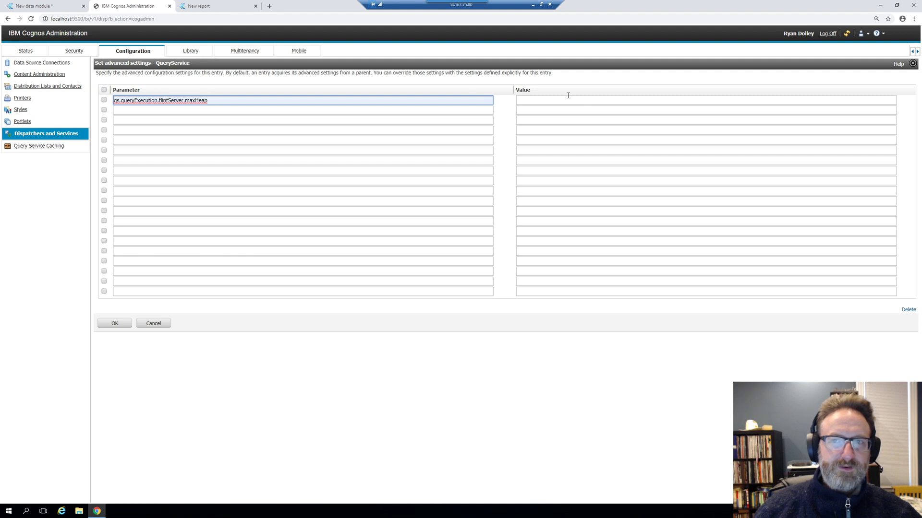
pyautogui.click(552, 100)
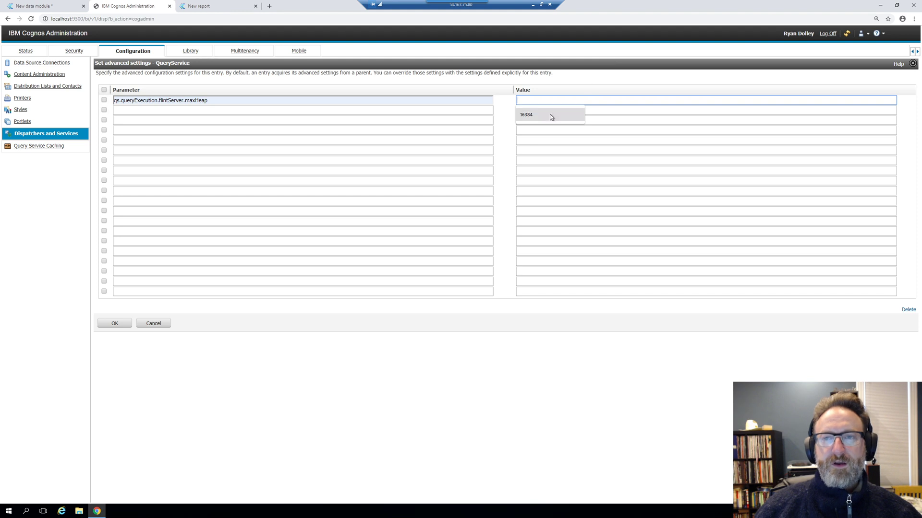
pyautogui.click(546, 120)
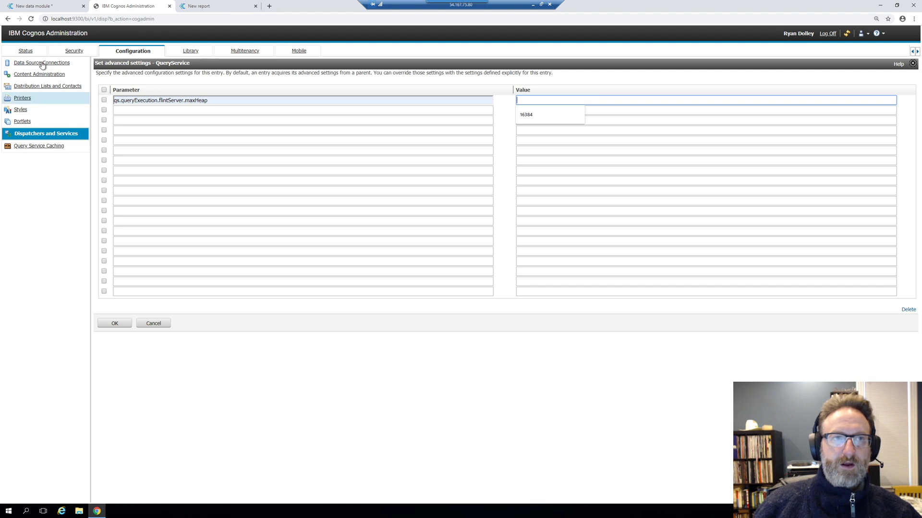
pyautogui.click(56, 5)
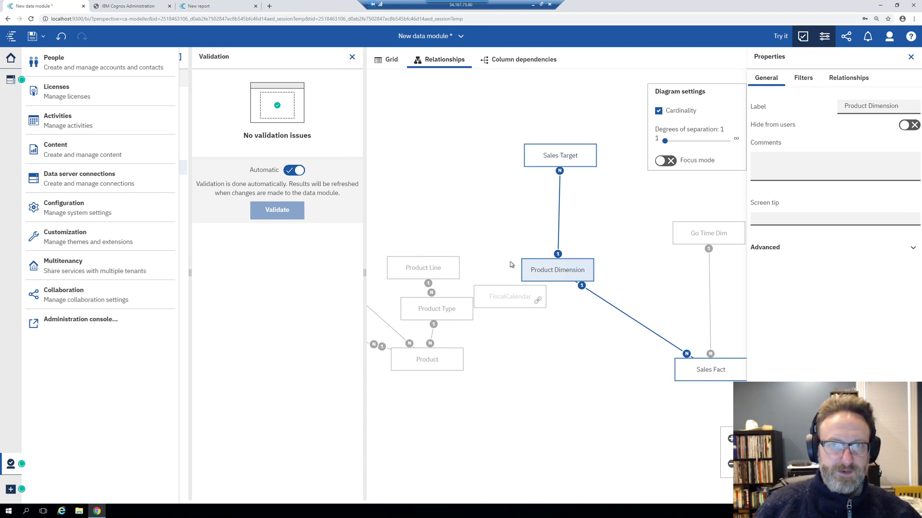
# Collapse the Product Dimension and Sales Fact nodes to top-level tables and show the add-sources options
pyautogui.click(911, 56)
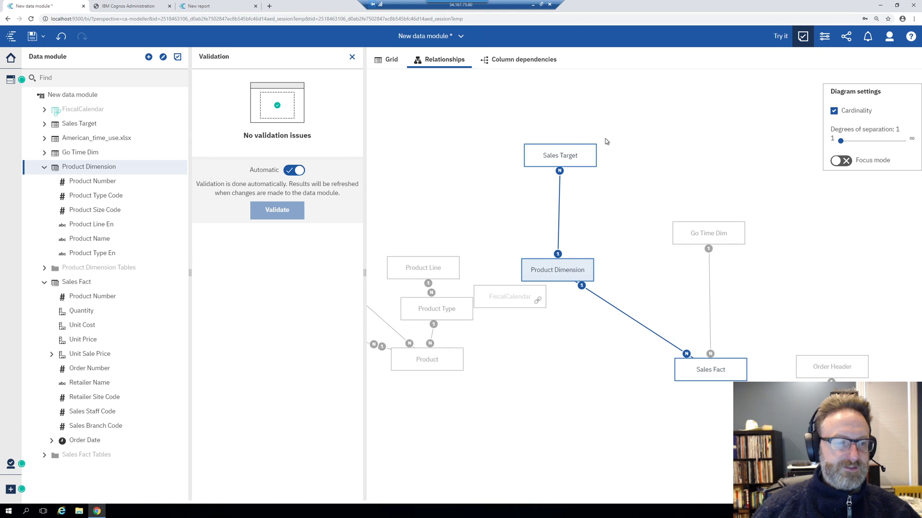
pyautogui.click(44, 167)
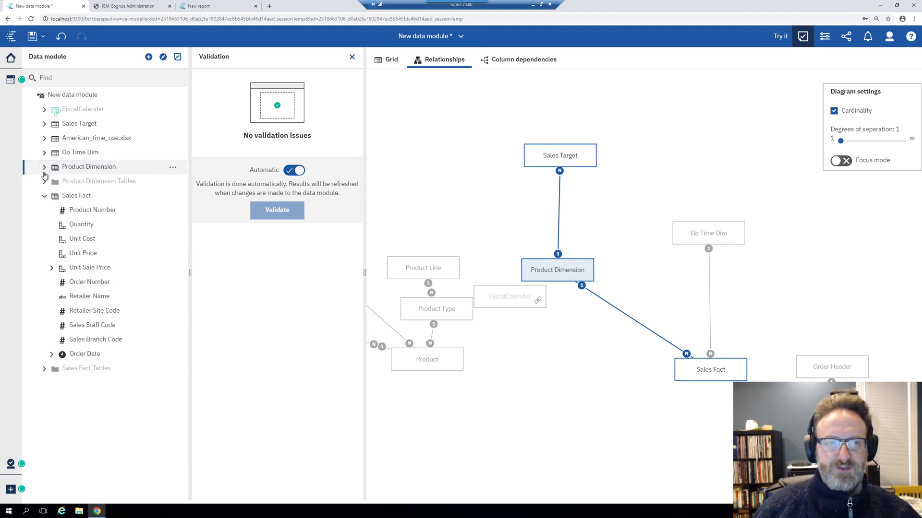
pyautogui.click(44, 196)
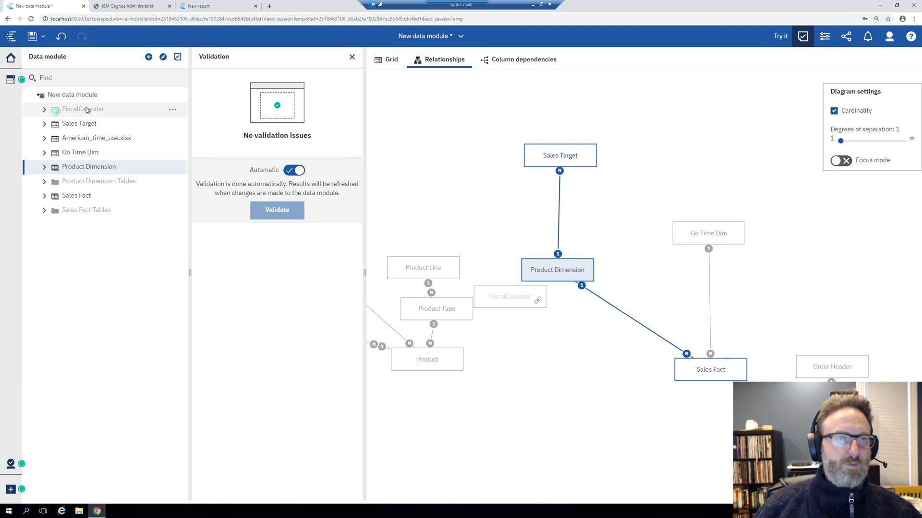
pyautogui.click(148, 57)
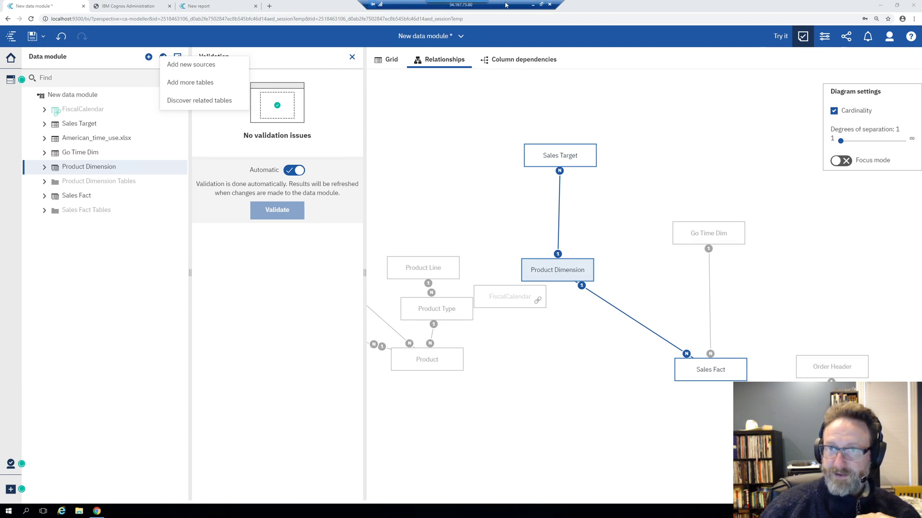
# Minimize the remote desktop session to reveal the local Windows desktop
pyautogui.click(533, 4)
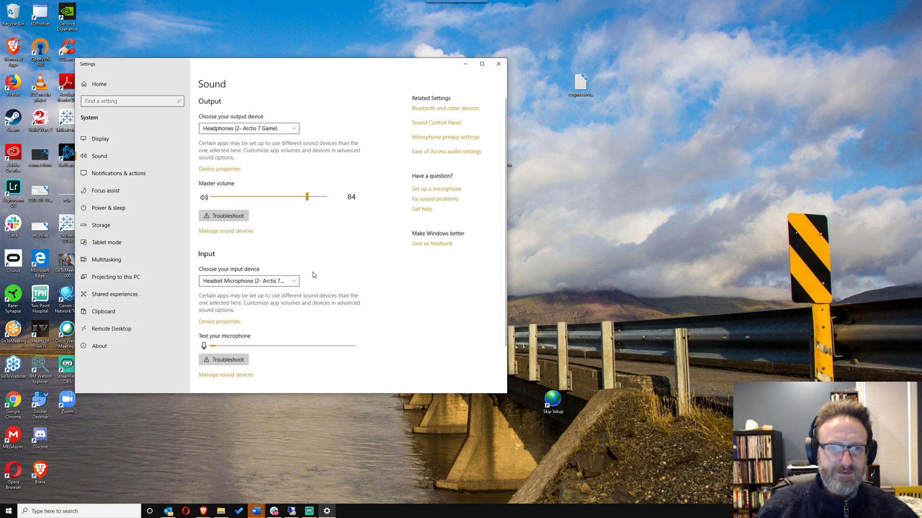
# Disable the G2460 output device under Manage sound devices
pyautogui.scroll(-2, 245, 334)
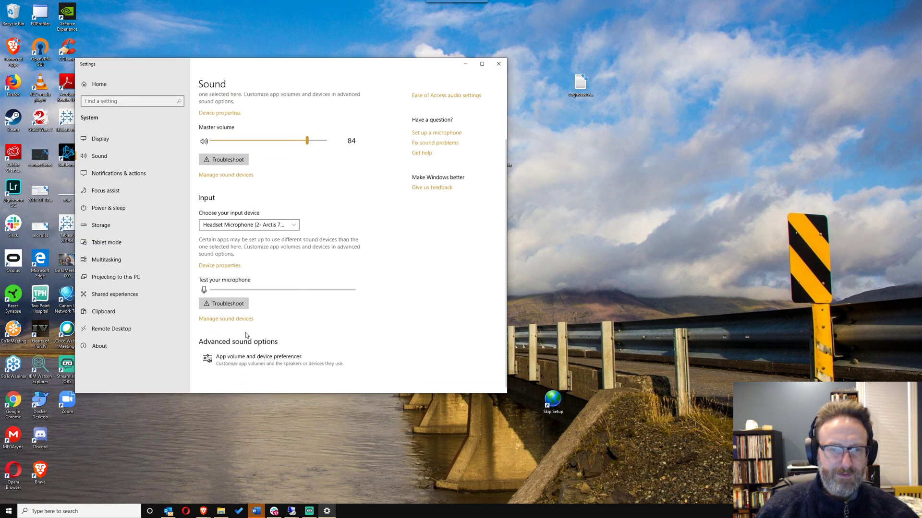
pyautogui.click(240, 319)
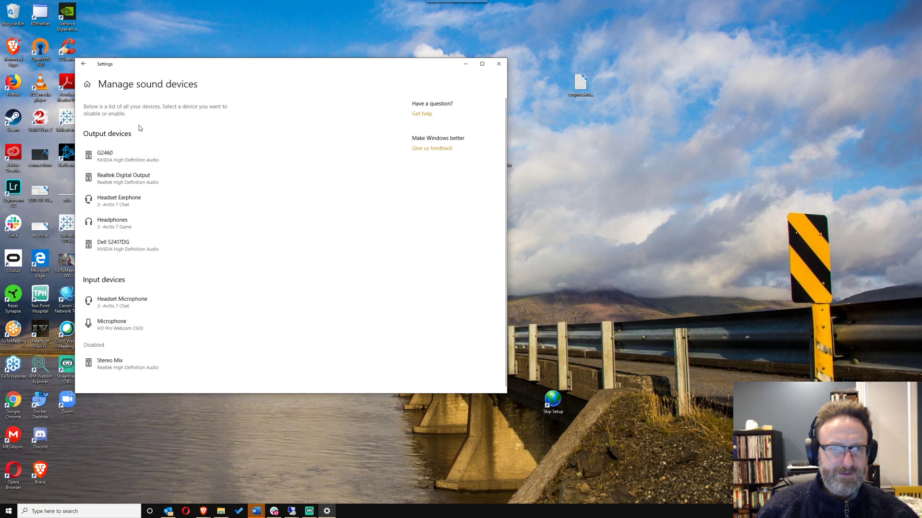
pyautogui.click(139, 165)
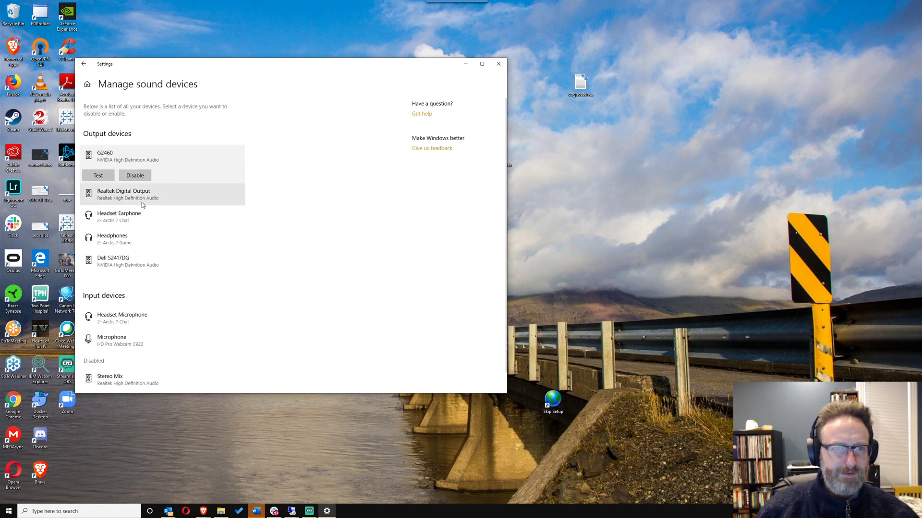
pyautogui.click(135, 175)
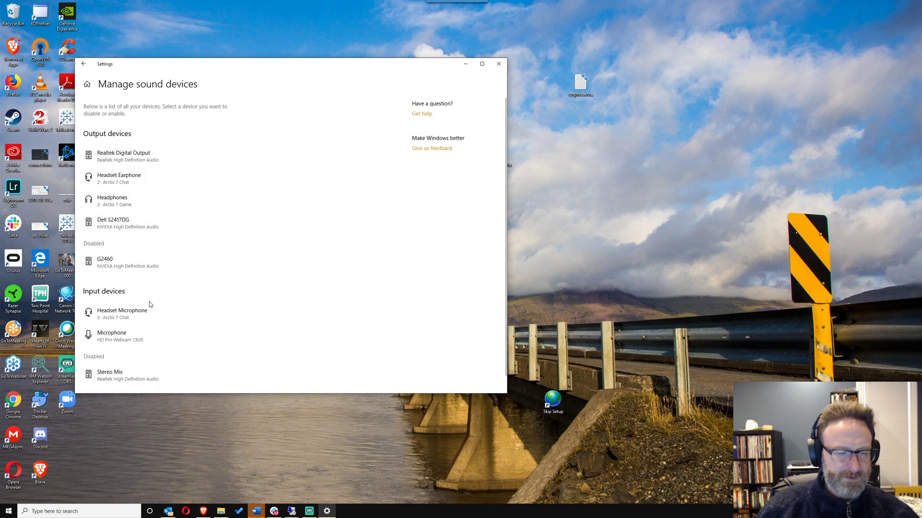
# Disable the HD Pro Webcam C920 microphone input, then switch to the Brave browser
pyautogui.click(145, 339)
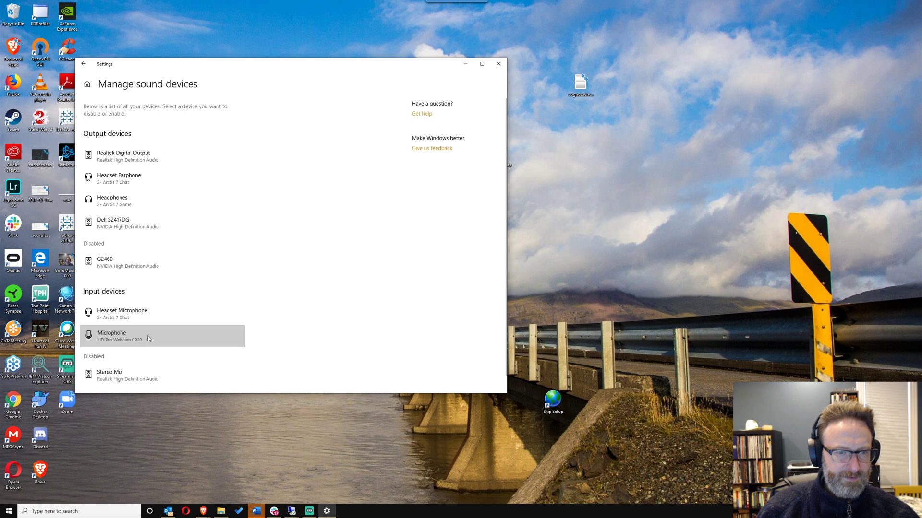
pyautogui.click(110, 359)
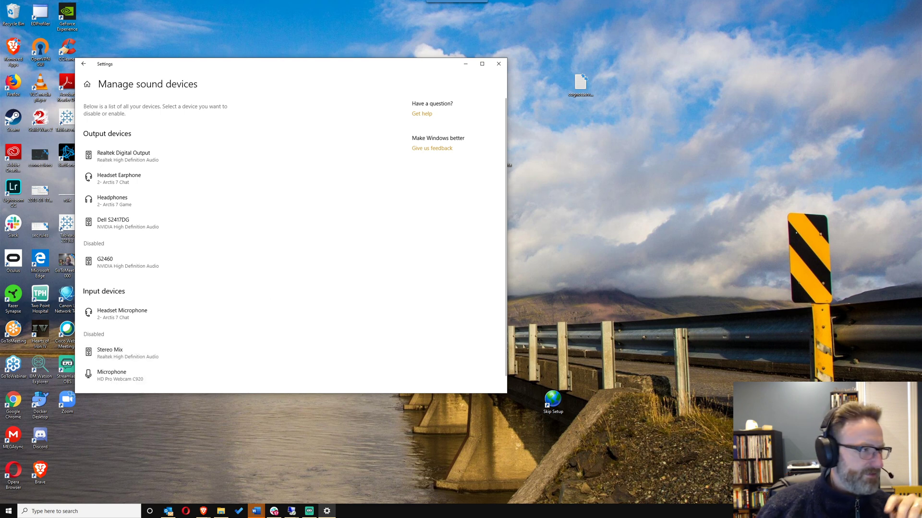
pyautogui.hotkey('alt', 'Tab')
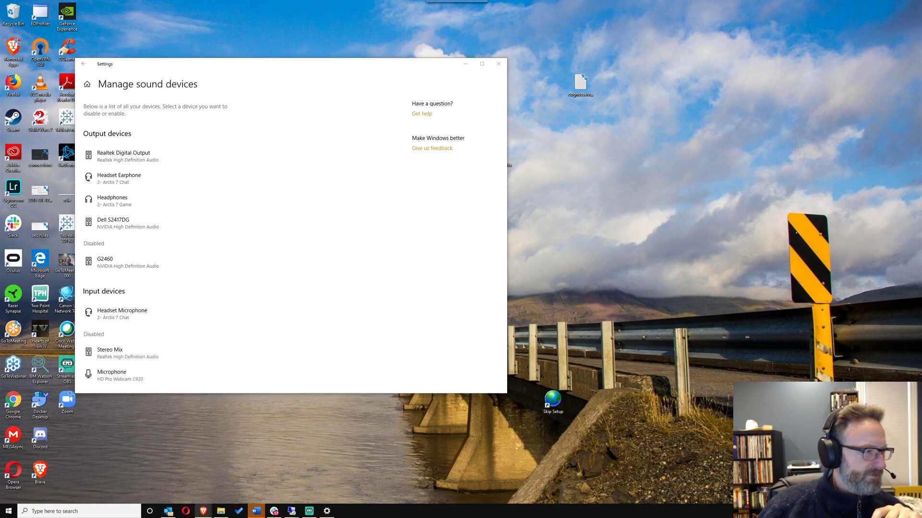